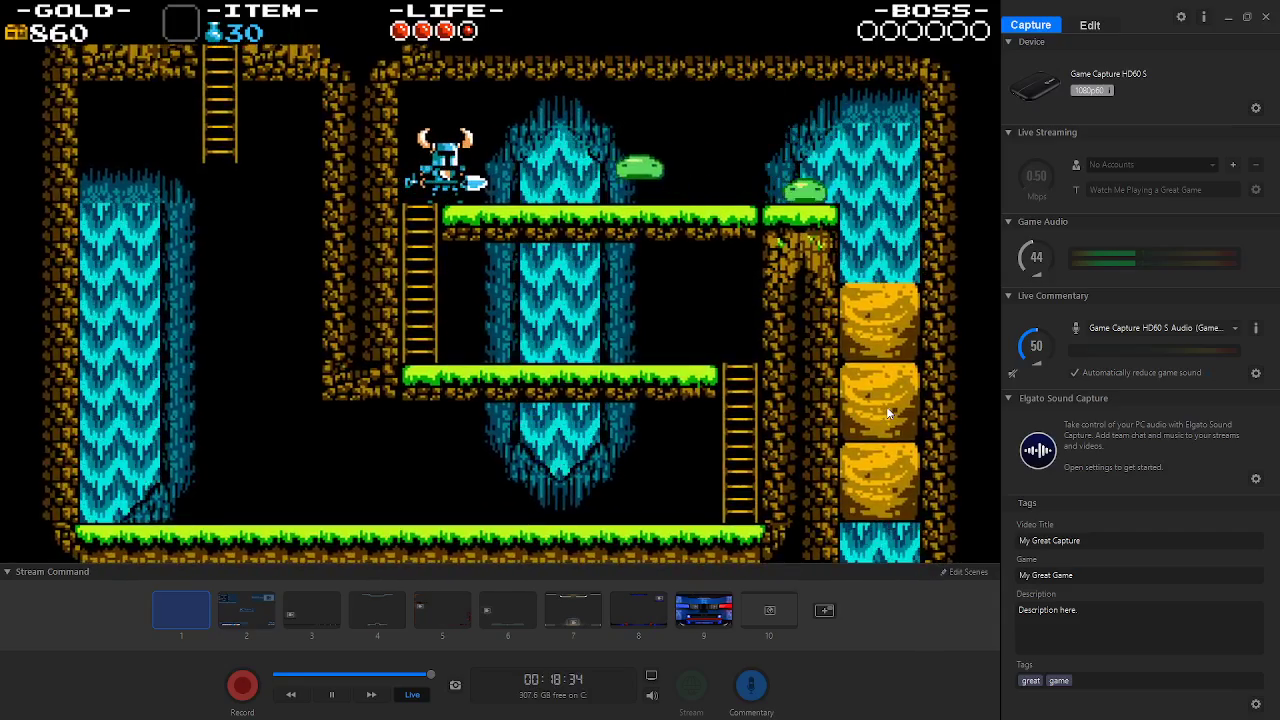
- Restore down the full-screen game capture window and move it away to reveal the Google Slides presentation
{"action": "double_click", "coordinate": [887, 408]}
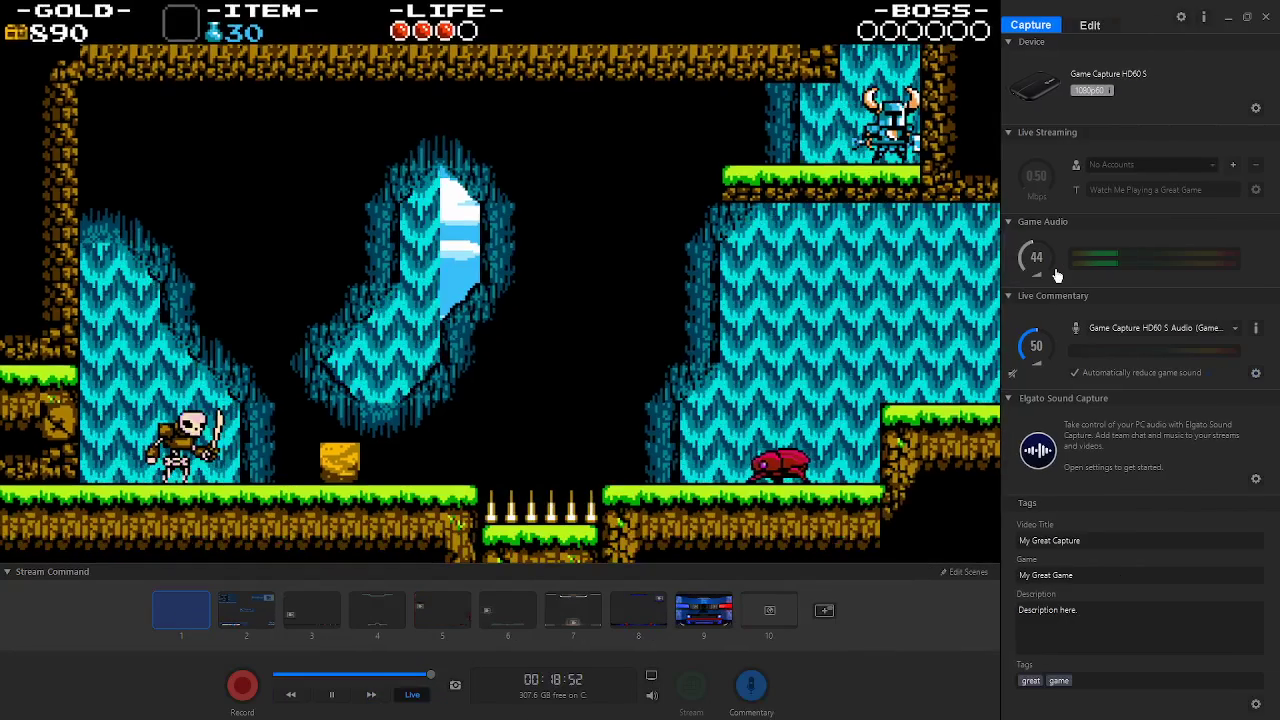
{"action": "mouse_move", "coordinate": [1057, 275]}
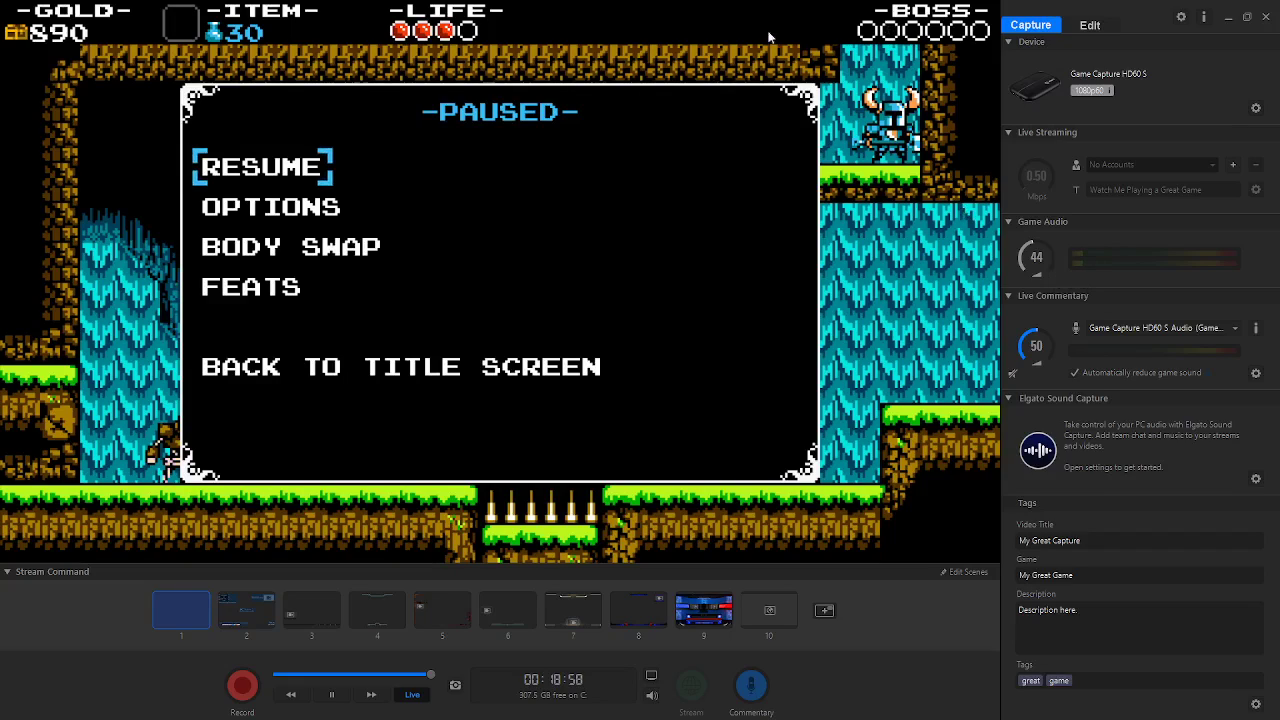
{"action": "left_click", "coordinate": [1246, 17]}
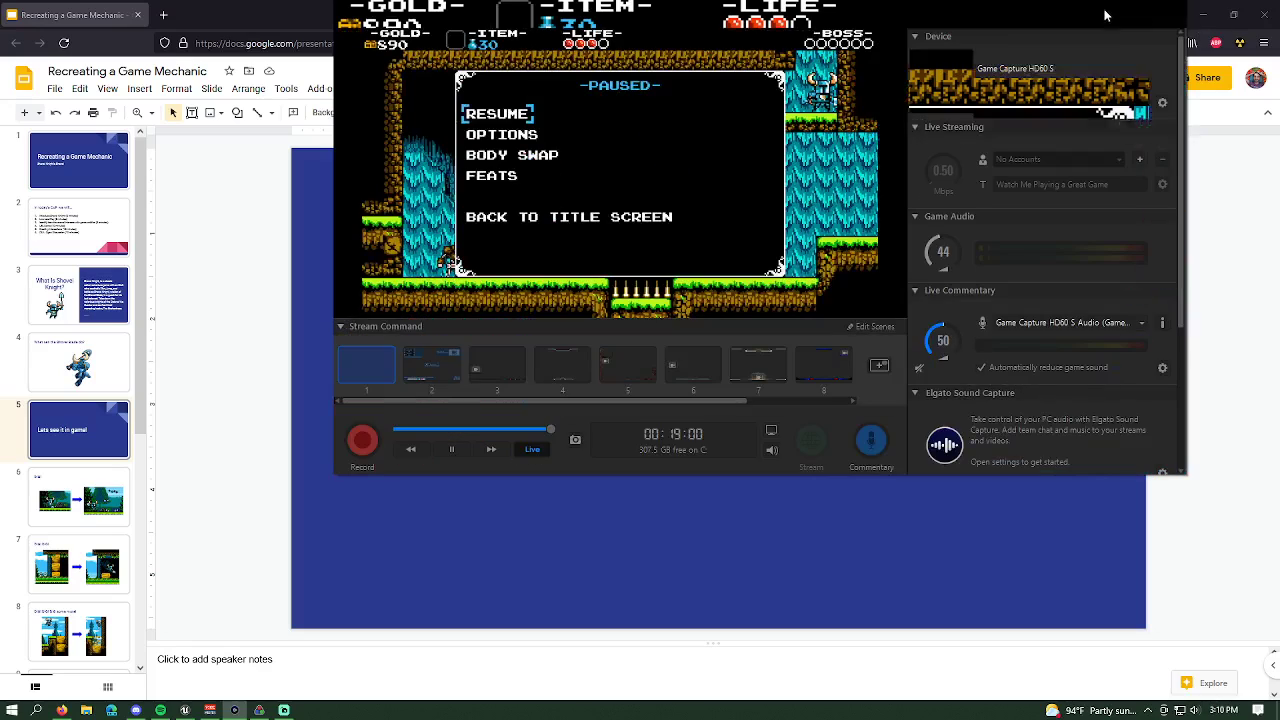
{"action": "left_click_drag", "start_coordinate": [811, 17], "coordinate": [0, 140]}
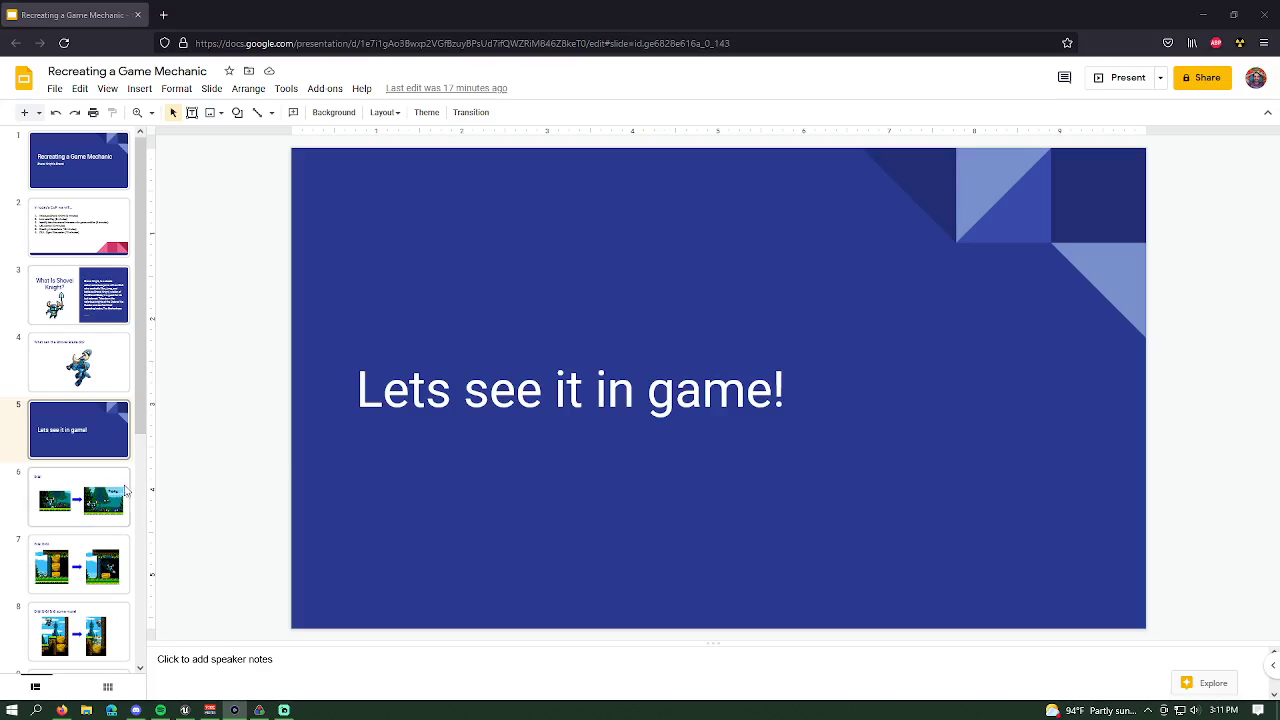
- Go through the slides from "DIG!" through "Attack!" and "Explore!" to "Lets go to the UE4 Demo!"
{"action": "left_click", "coordinate": [84, 437]}
{"action": "left_click", "coordinate": [86, 488]}
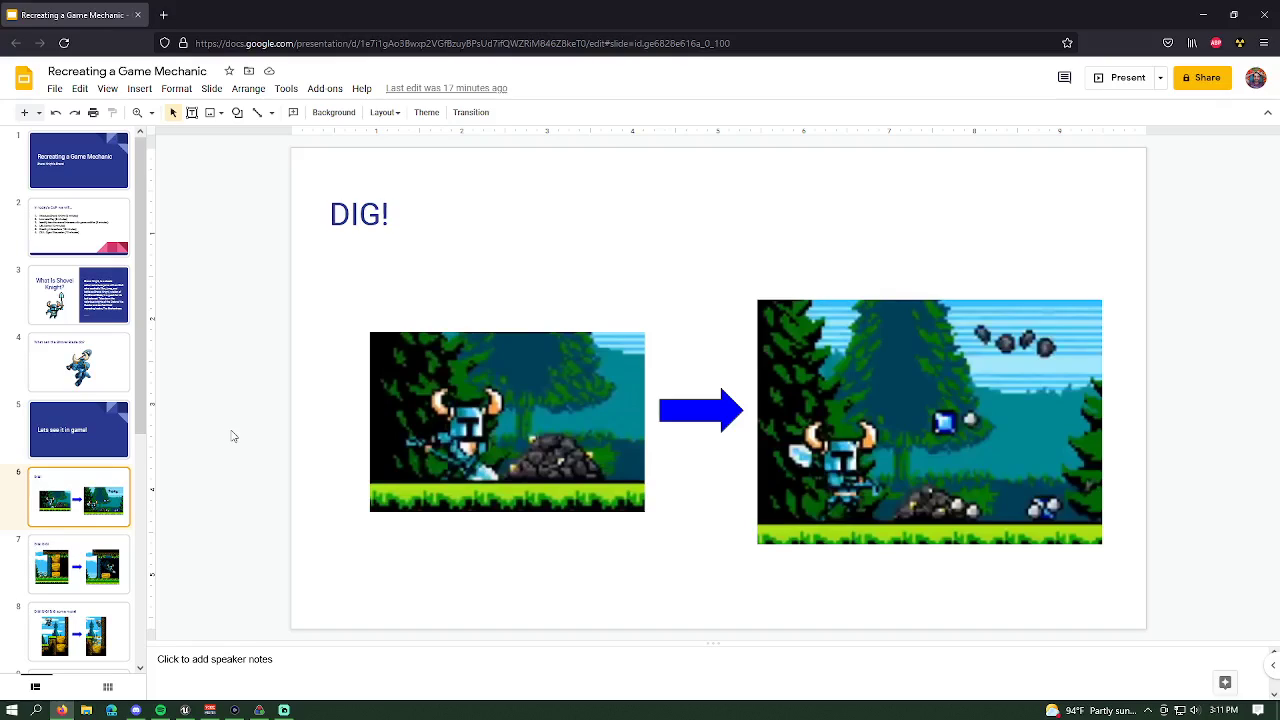
{"action": "key", "text": "Down"}
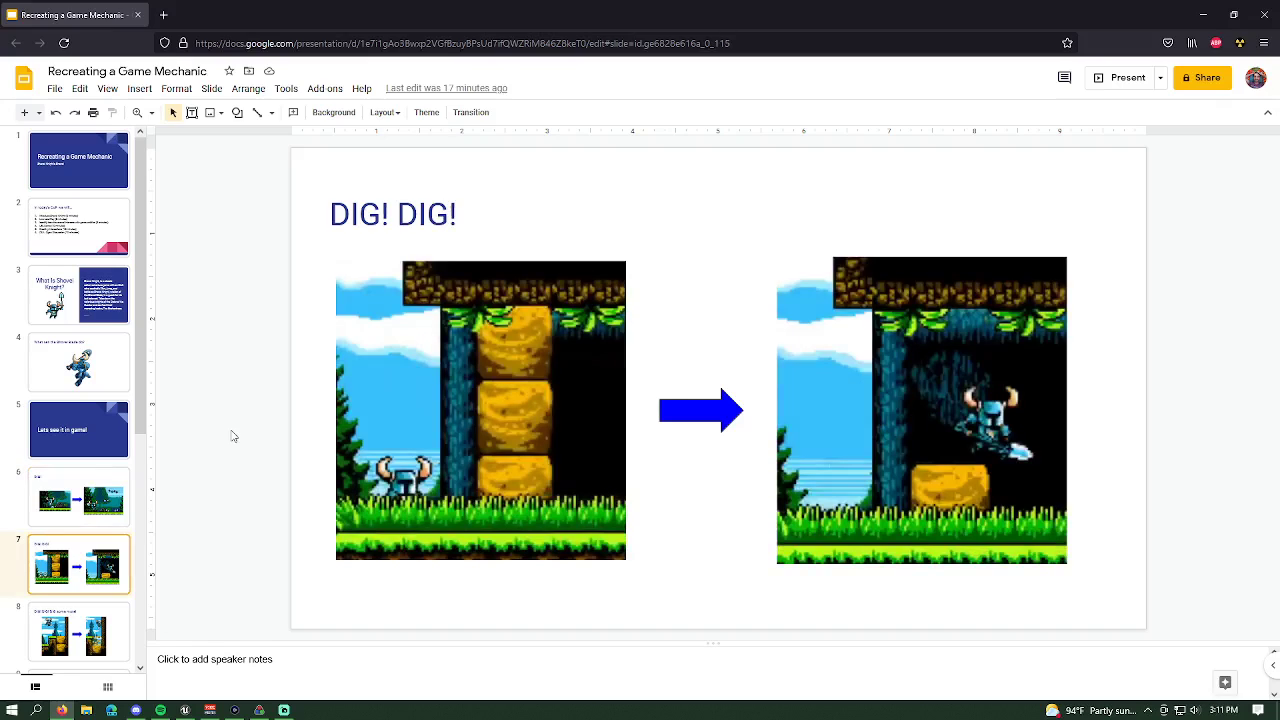
{"action": "key", "text": "Down"}
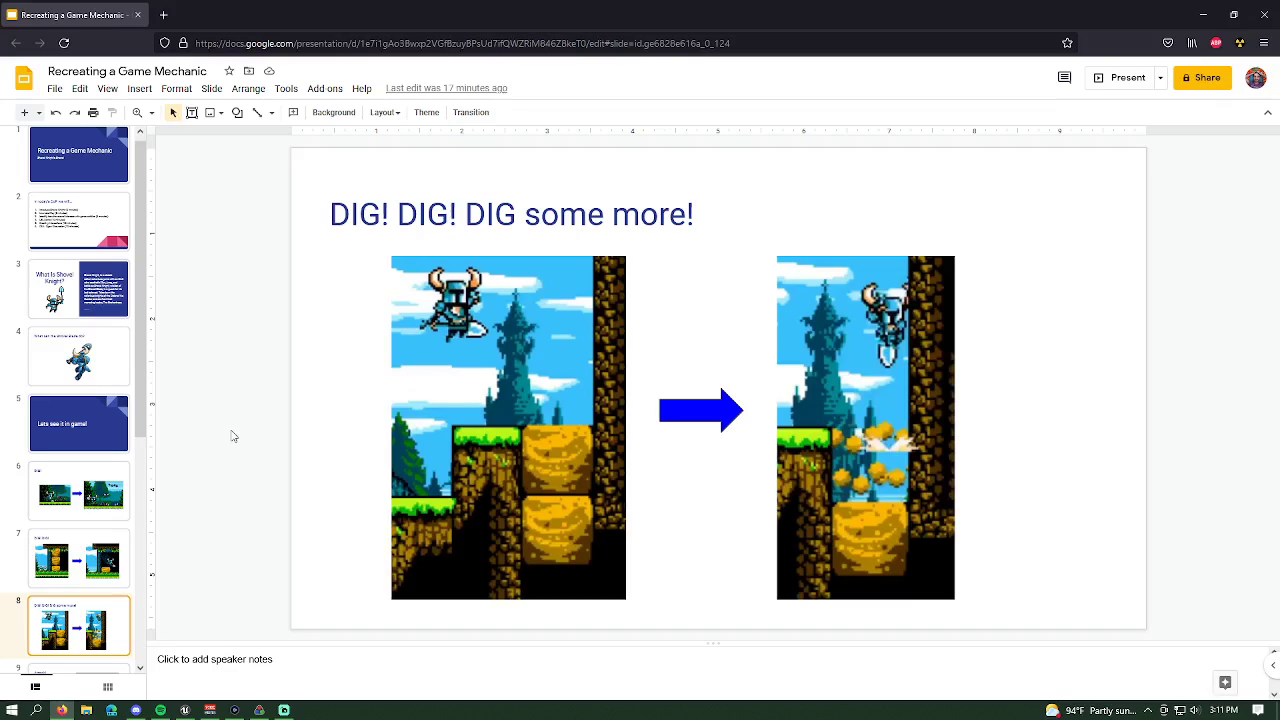
{"action": "key", "text": "Down"}
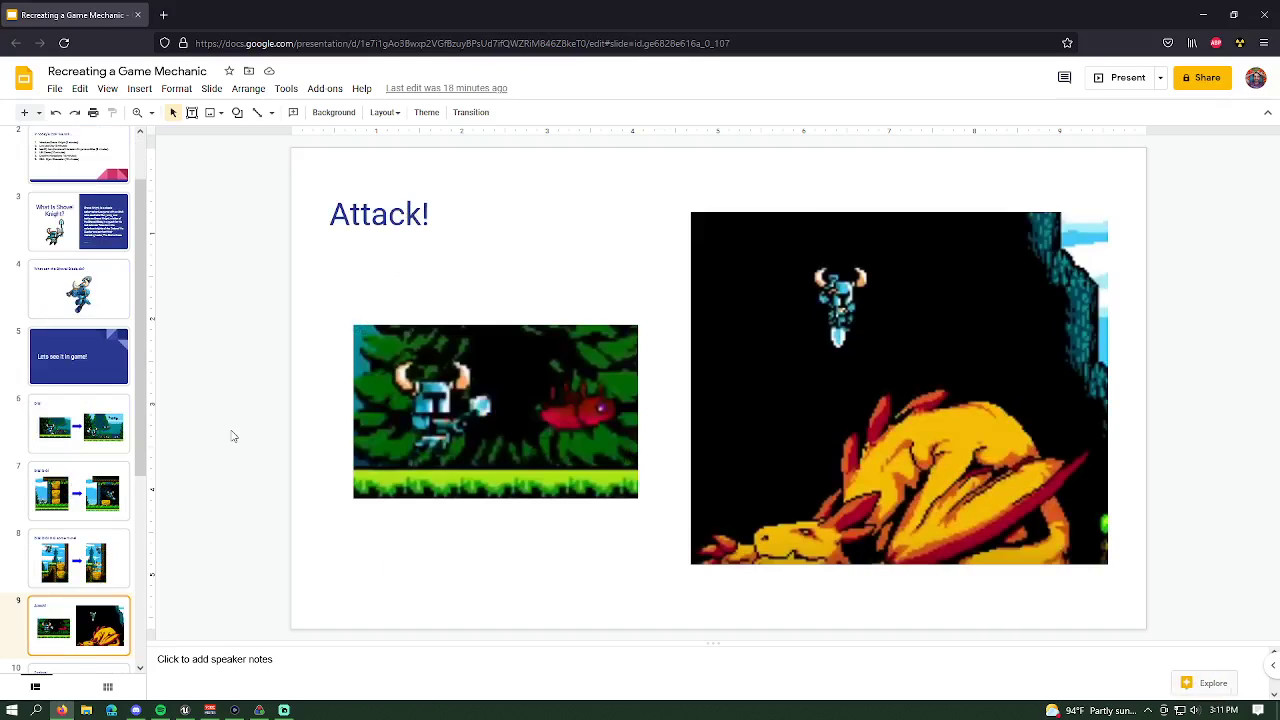
{"action": "key", "text": "Down"}
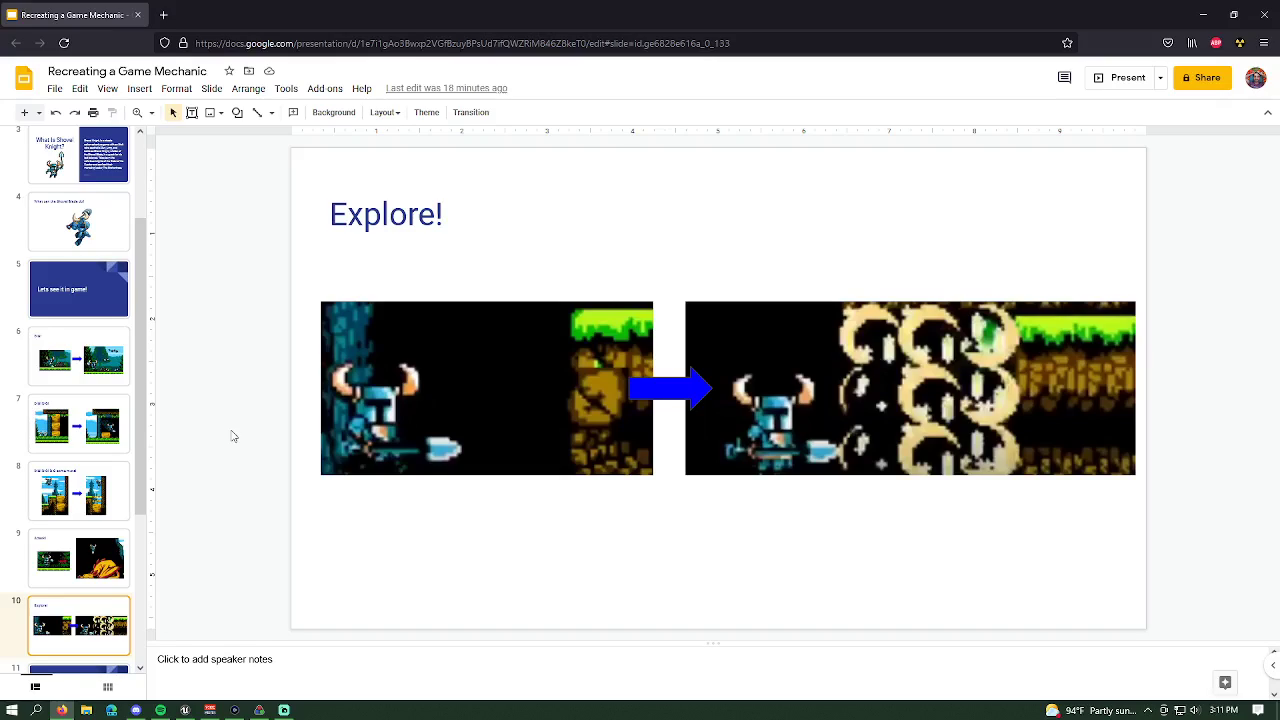
{"action": "key", "text": "Down"}
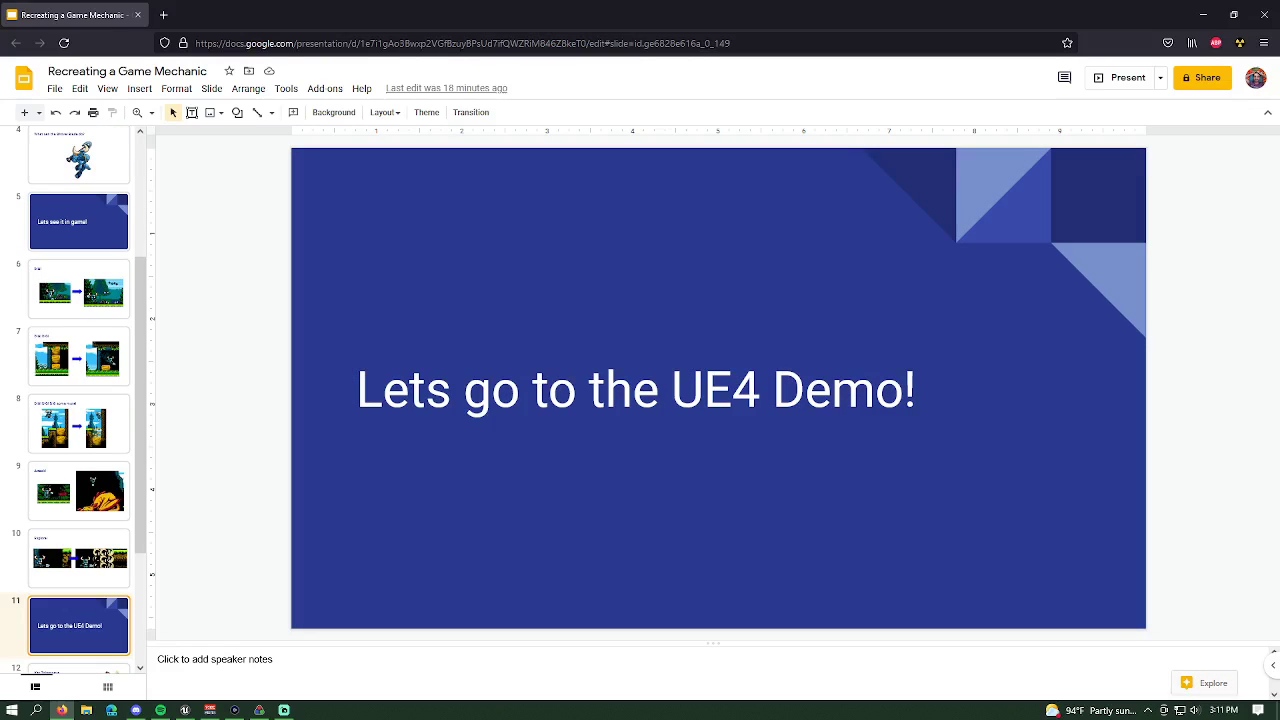
- Bring the Unreal Editor window onto the screen and look over the LV_ShovelKnight1 level's path, dirt pile and red blocks
{"action": "left_click_drag", "start_coordinate": [0, 230], "coordinate": [470, 0]}
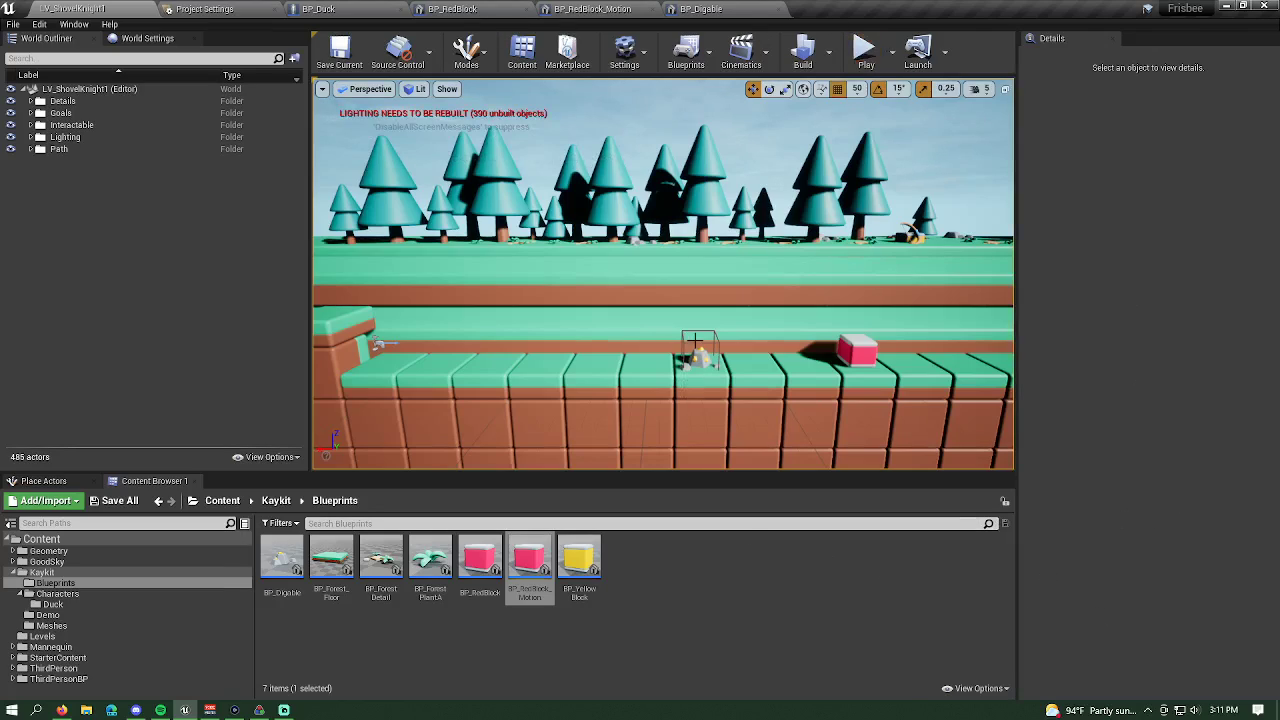
{"action": "mouse_move", "coordinate": [679, 340]}
{"action": "right_mouse_down"}
{"action": "mouse_move", "coordinate": [852, 335]}
{"action": "mouse_move", "coordinate": [698, 336]}
{"action": "right_mouse_up"}
{"action": "key", "text": "w"}
{"action": "key", "text": "d"}
{"action": "key", "text": "d"}
{"action": "key", "text": "d"}
{"action": "right_click_drag", "start_coordinate": [810, 322], "coordinate": [905, 321]}
{"action": "right_click_drag", "start_coordinate": [694, 328], "coordinate": [697, 328]}
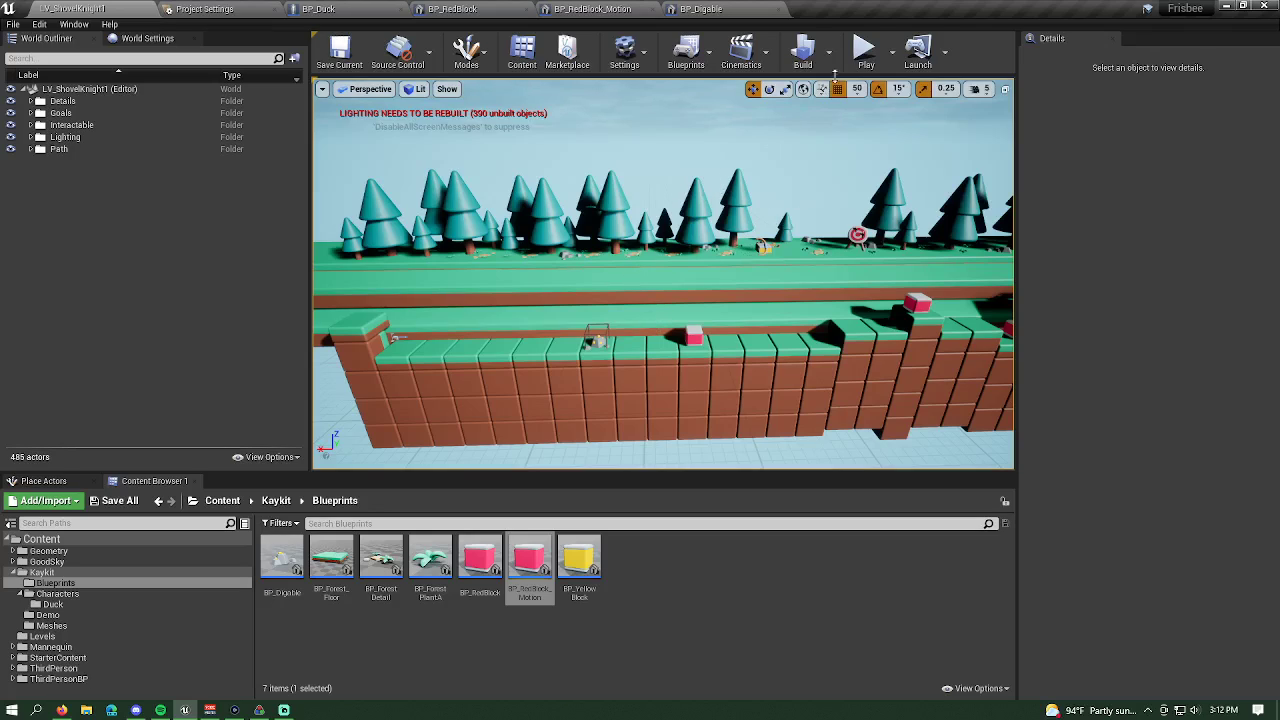
- Play the level in the editor and walk the duck along the path to the first dirt pile, testing a jump
{"action": "left_click", "coordinate": [866, 50]}
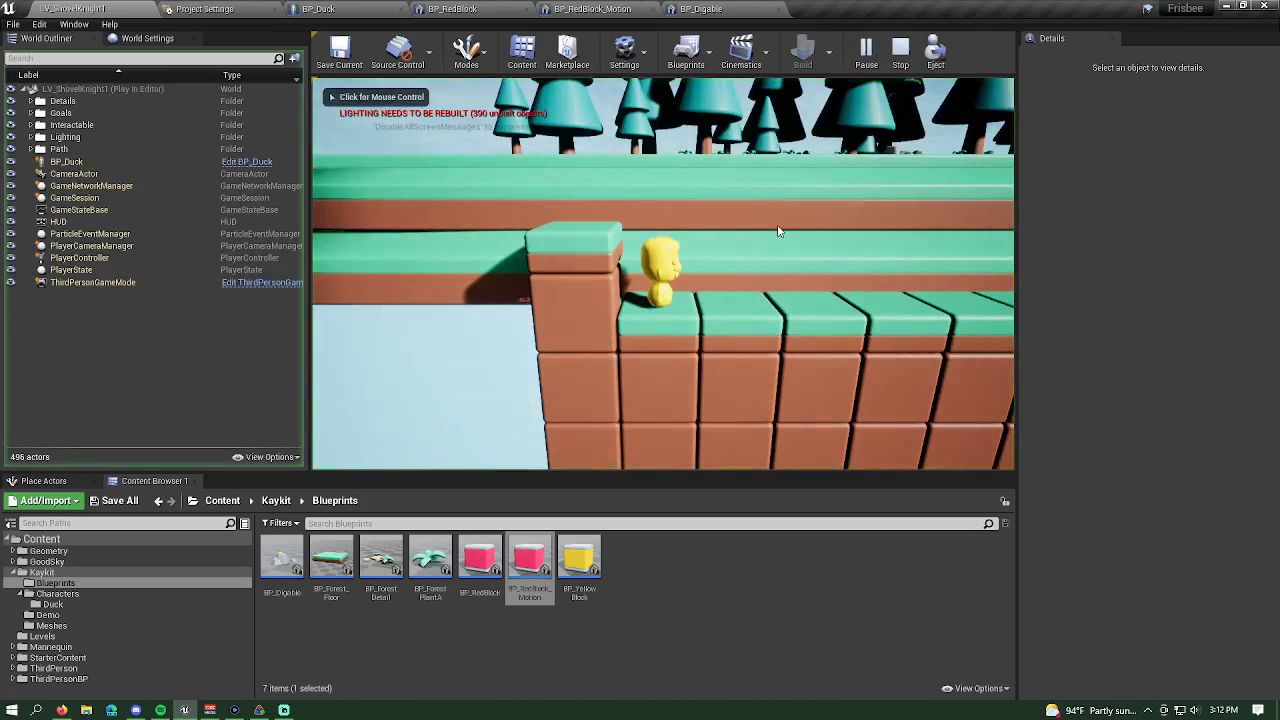
{"action": "left_click", "coordinate": [784, 230]}
{"action": "key", "text": "d"}
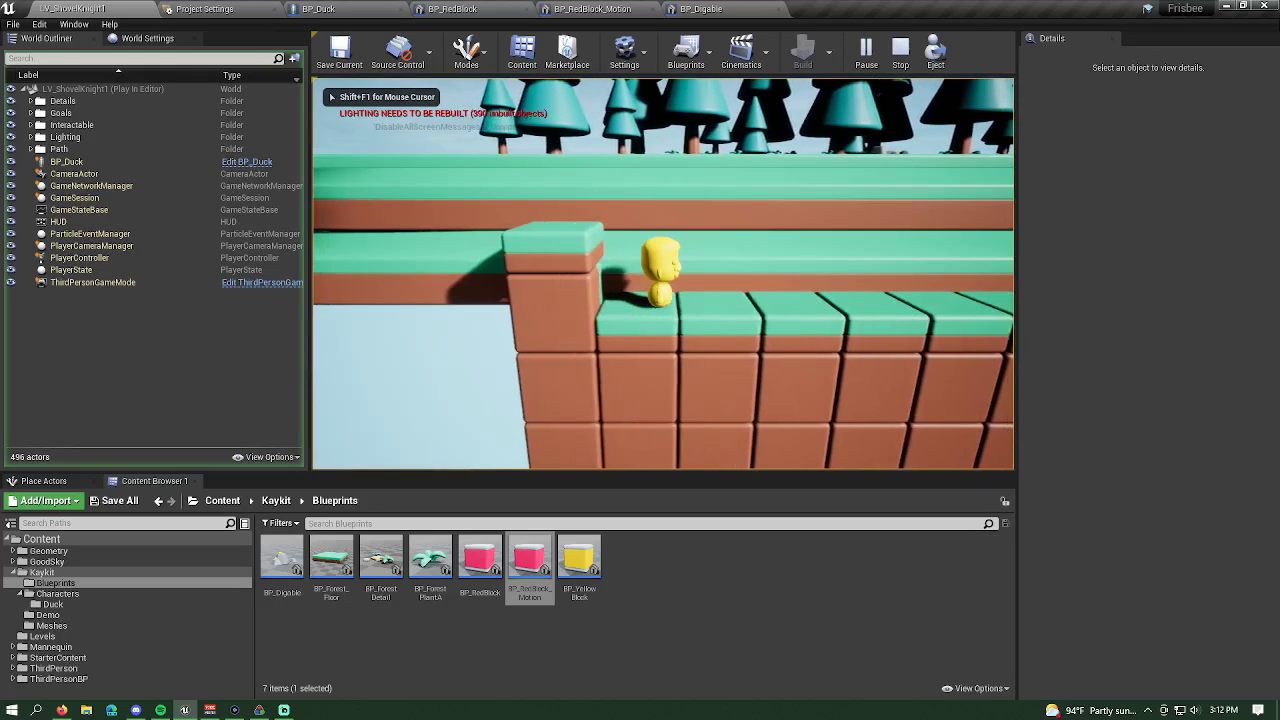
{"action": "key", "text": "a"}
{"action": "key", "text": "d"}
{"action": "key", "text": "space"}
{"action": "key", "text": "d"}
{"action": "key", "text": "d"}
{"action": "key", "text": "d"}
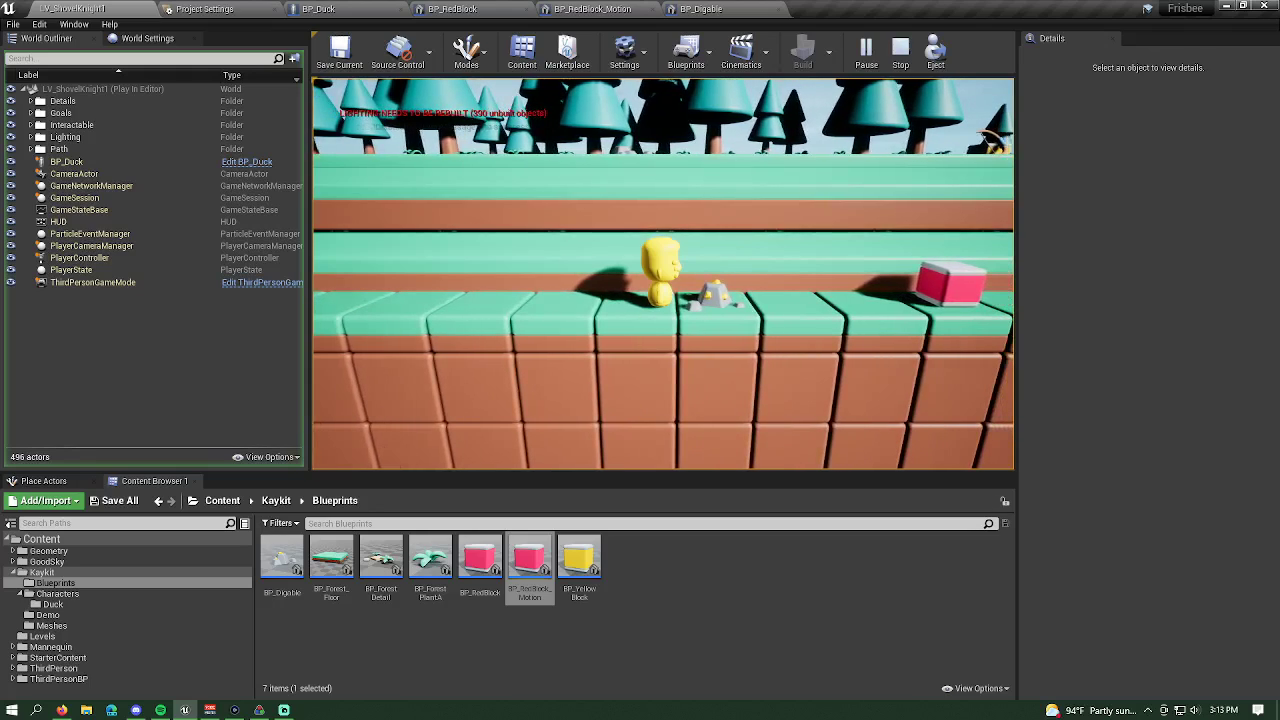
- Test digging by attacking the first dirt pile with the duck until it is cleared
{"action": "key", "text": "a"}
{"action": "key", "text": "d"}
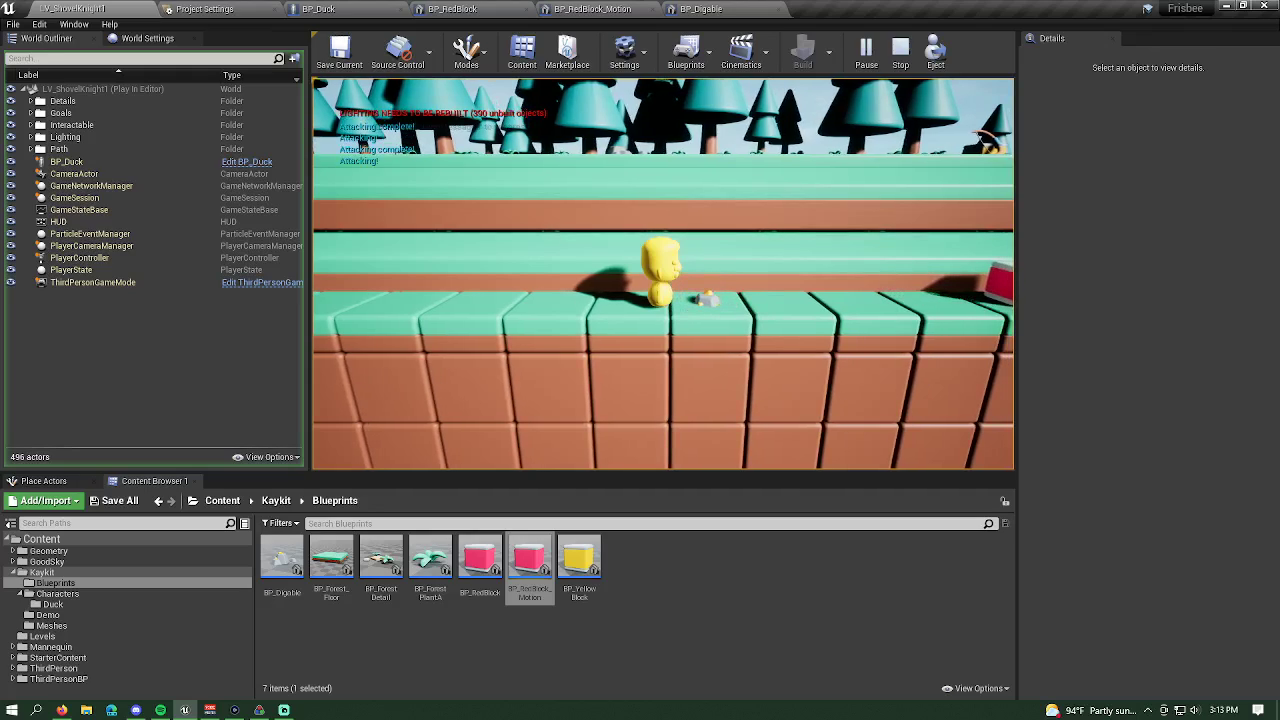
{"action": "key", "text": "d"}
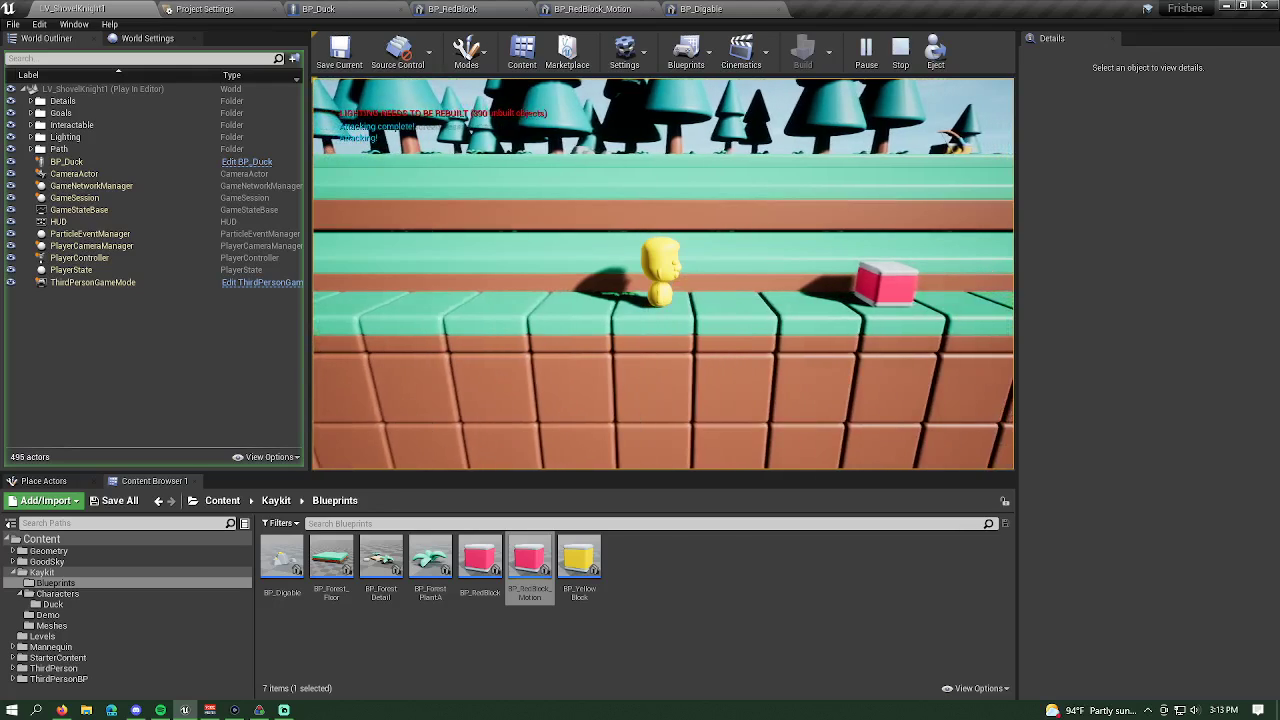
- Walk the duck to the first red block on the path and destroy it with an attack
{"action": "key", "text": "a"}
{"action": "key", "text": "d"}
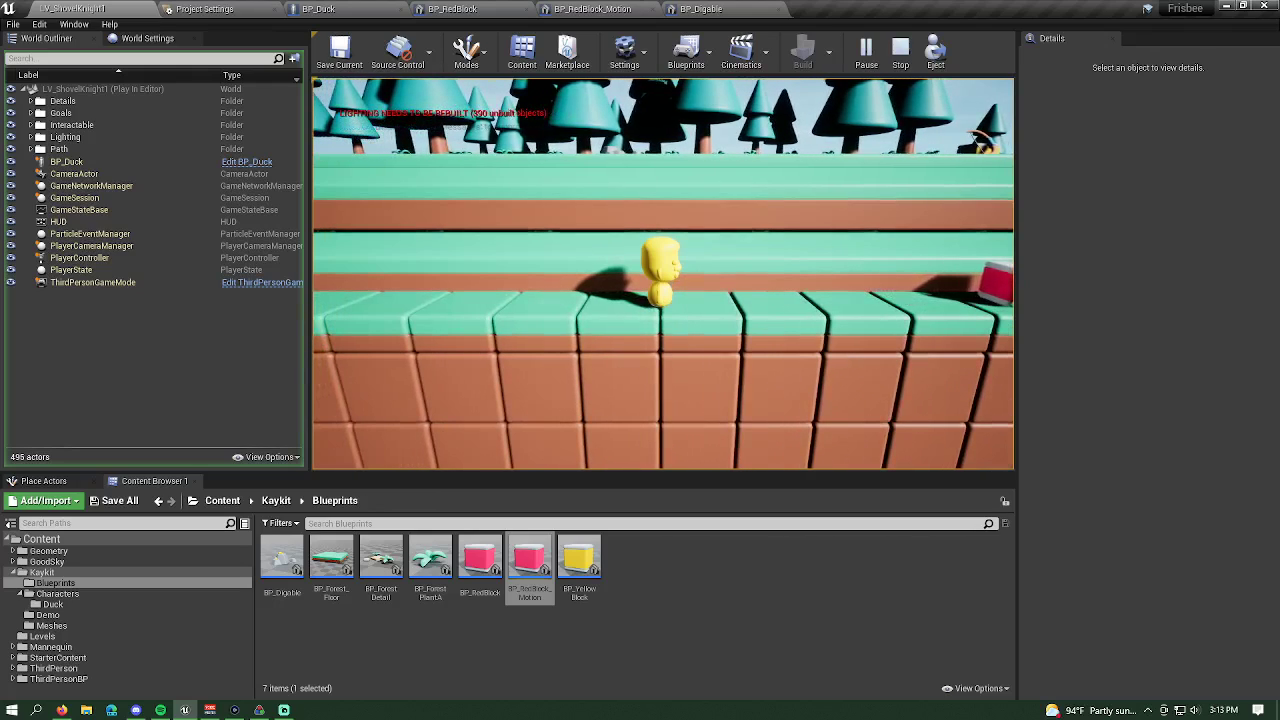
{"action": "key", "text": "d"}
{"action": "key", "text": "d"}
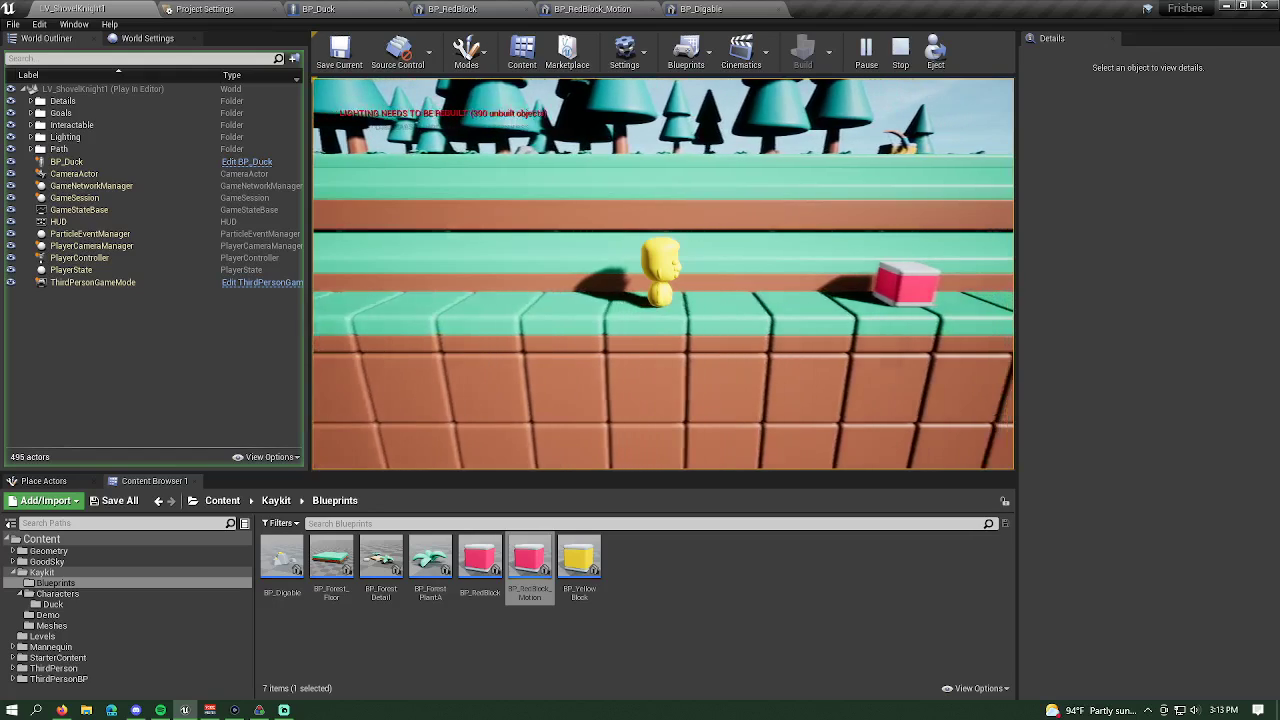
{"action": "key", "text": "d"}
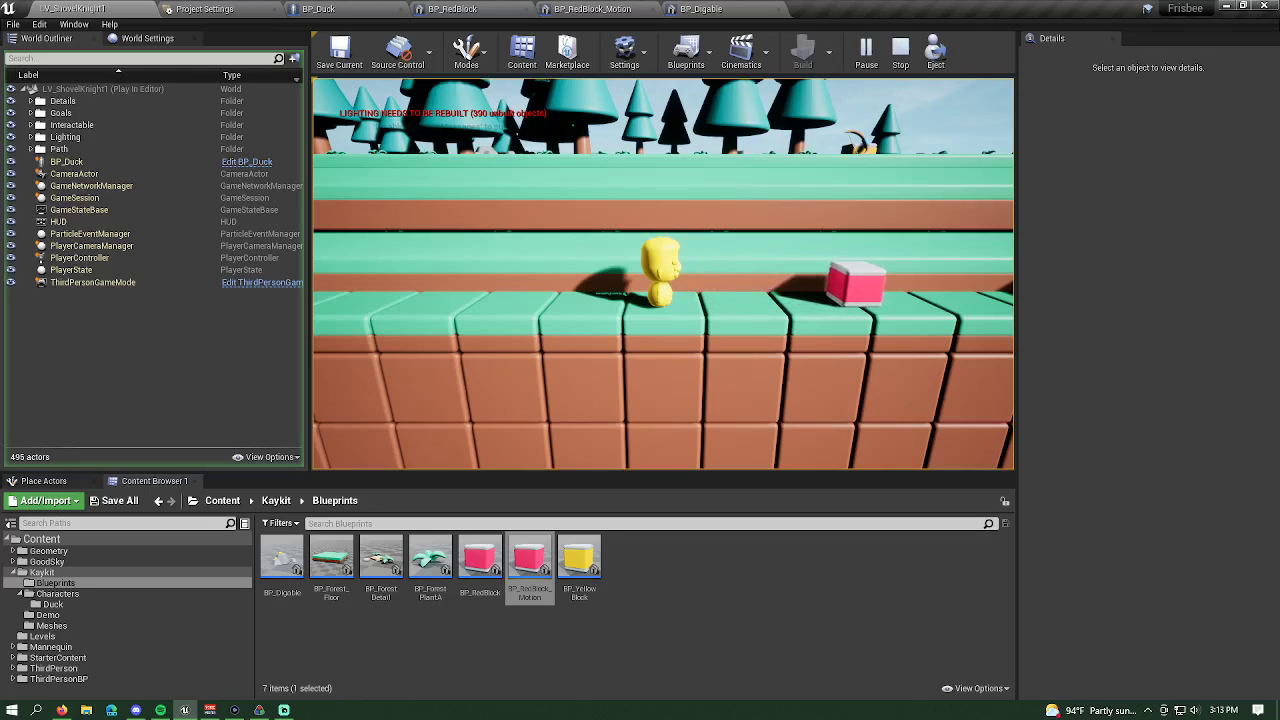
{"action": "key", "text": "d"}
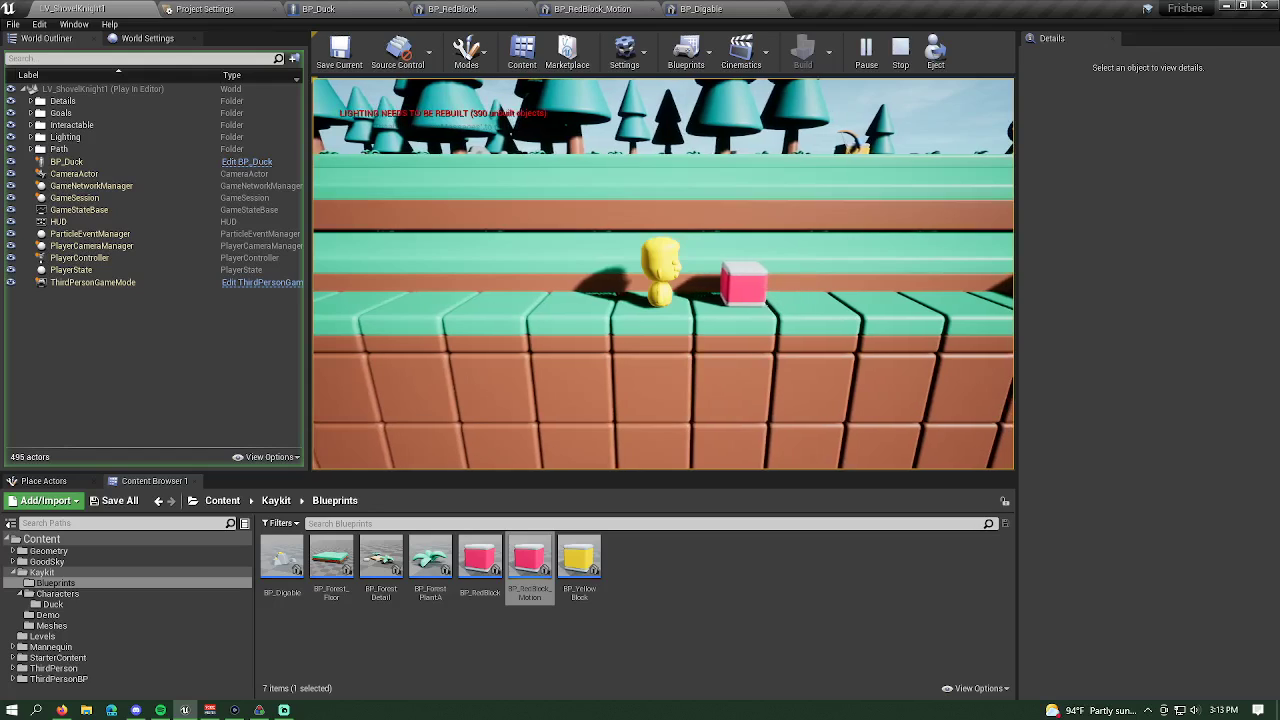
{"action": "key", "text": "f"}
{"action": "key", "text": "d"}
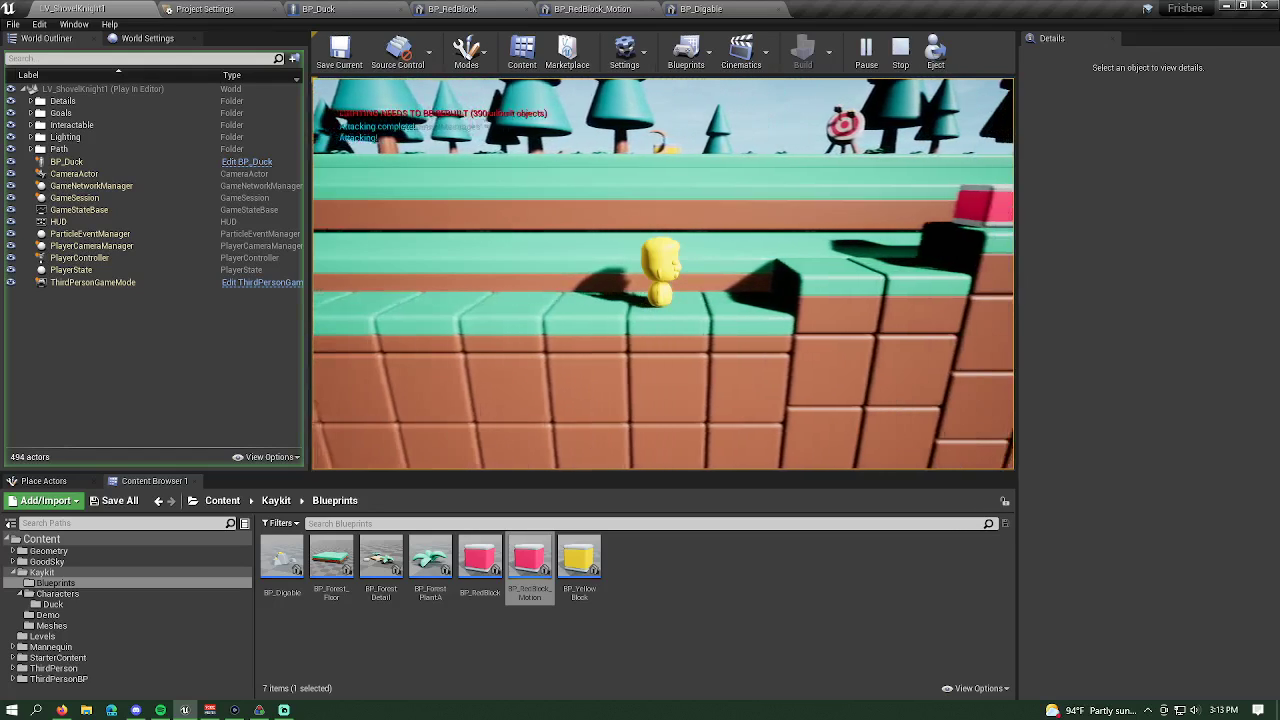
- Jump the duck up the grassy steps, destroy the red block on top and cross to the far side
{"action": "key", "text": "d"}
{"action": "key", "text": "space"}
{"action": "key", "text": "f"}
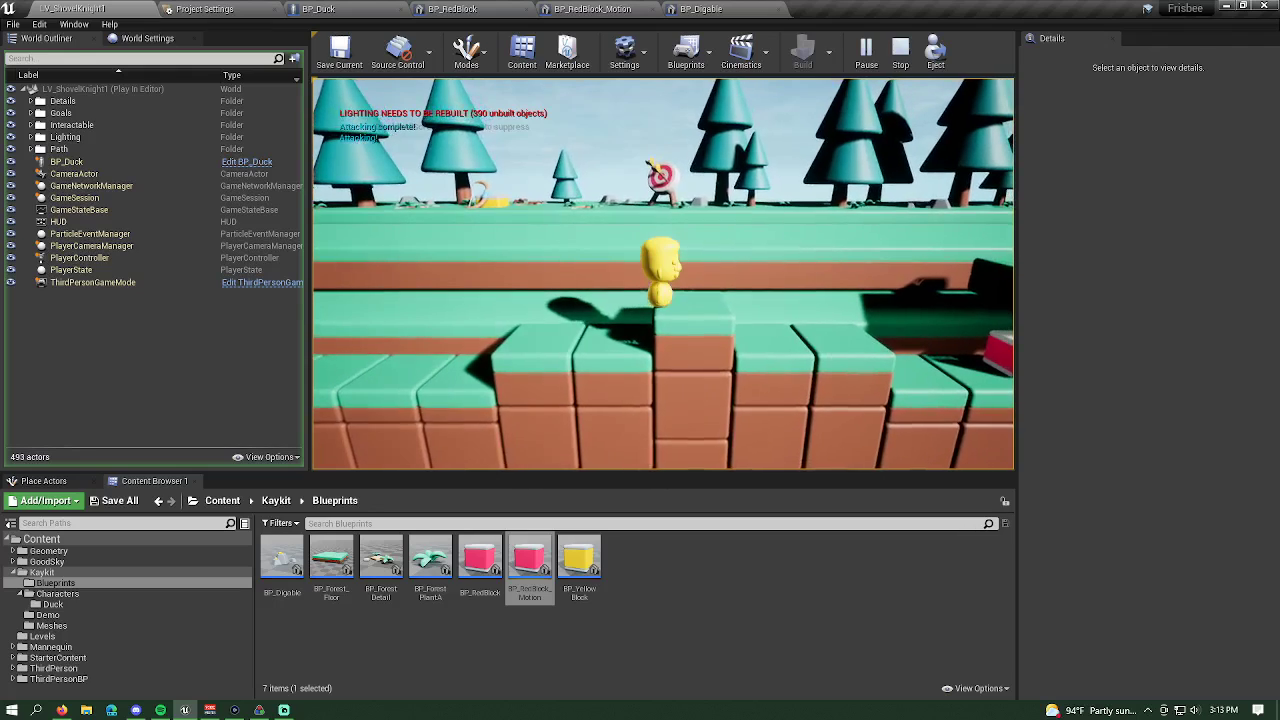
{"action": "key", "text": "d"}
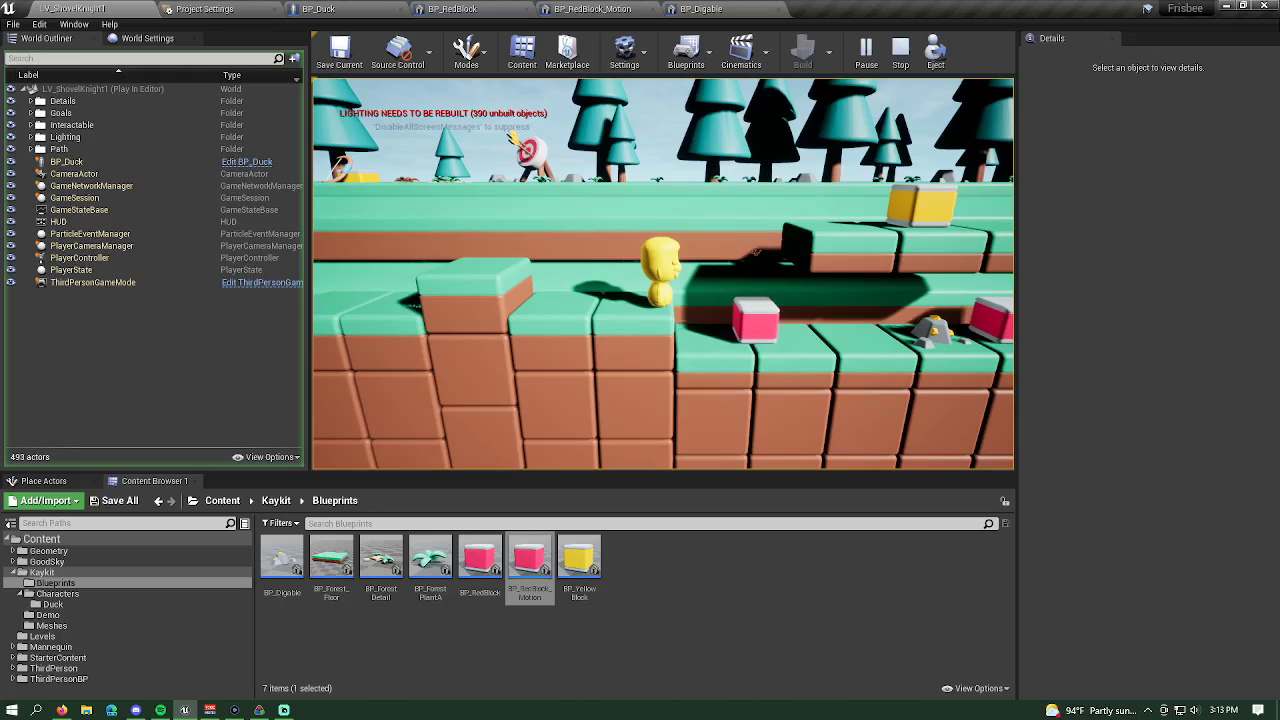
- Drop into the dip below the floating platform and attack the red blocks and dirt pile there, then continue along the path
{"action": "key", "text": "d"}
{"action": "key", "text": "f"}
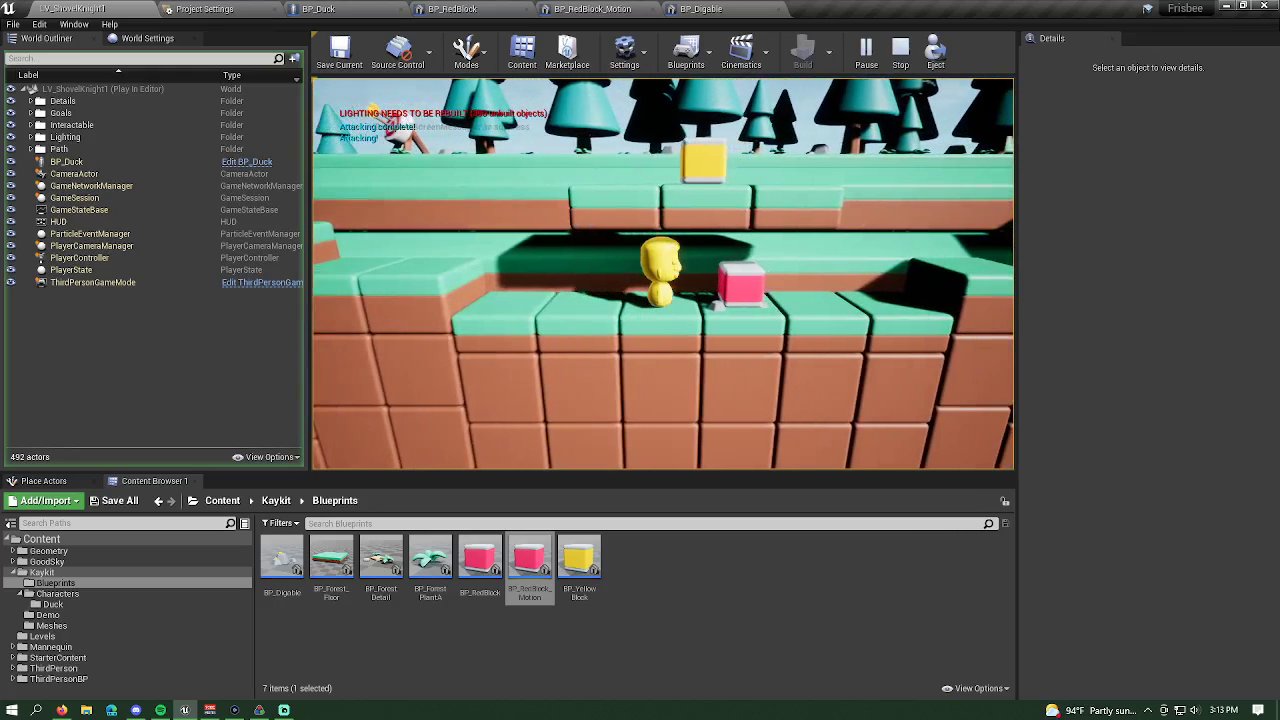
{"action": "key", "text": "e"}
{"action": "key", "text": "d"}
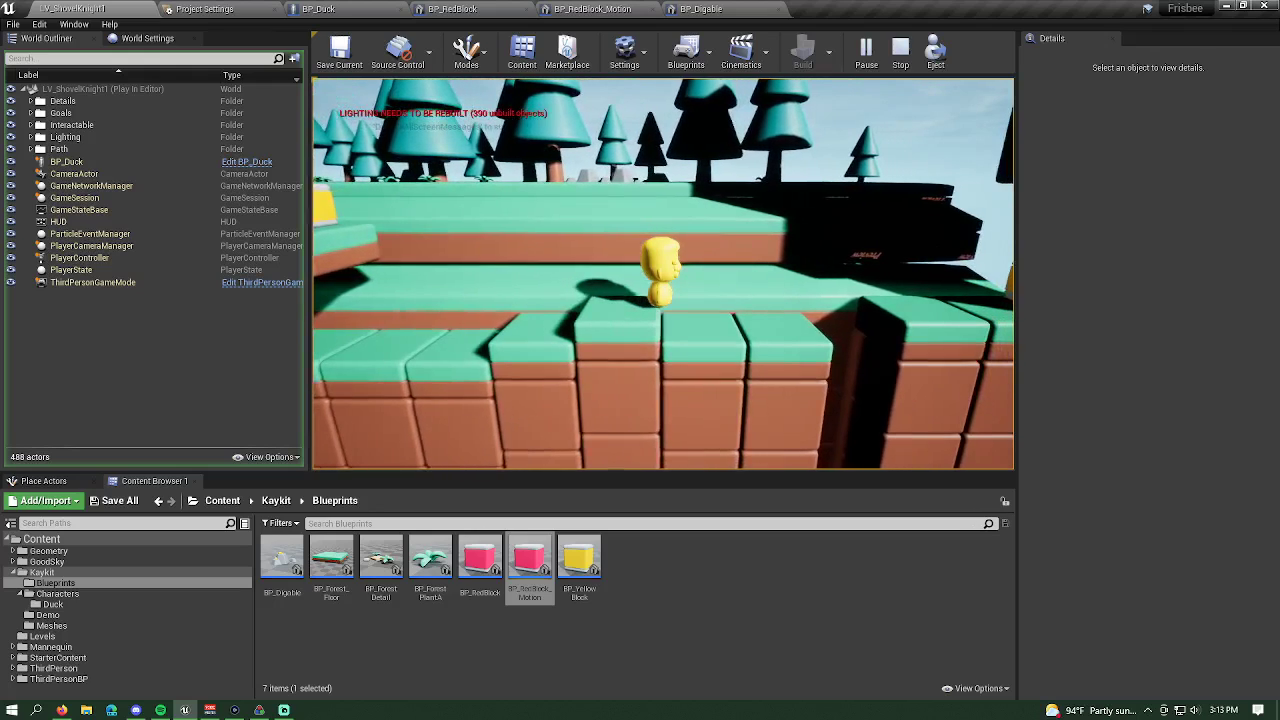
- Jump the duck across the gap and break the stacked yellow blocks that close off the passage
{"action": "key", "text": "d"}
{"action": "key", "text": "space"}
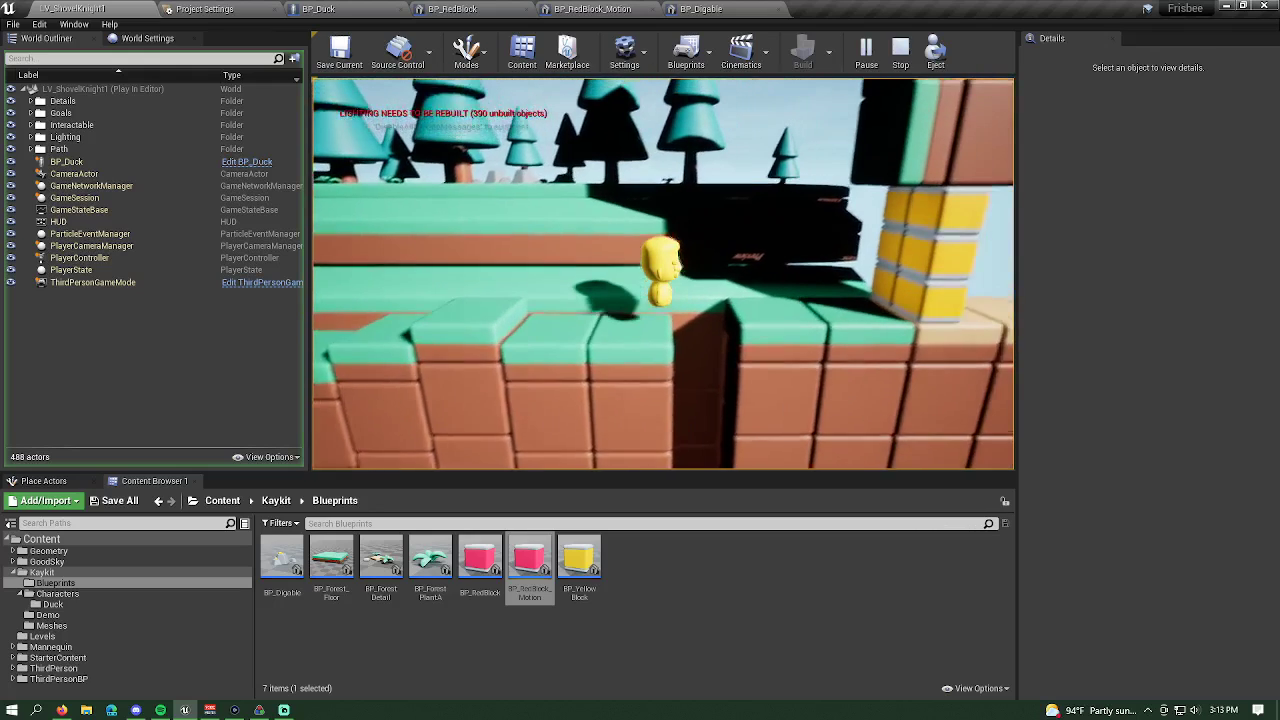
{"action": "key", "text": "d"}
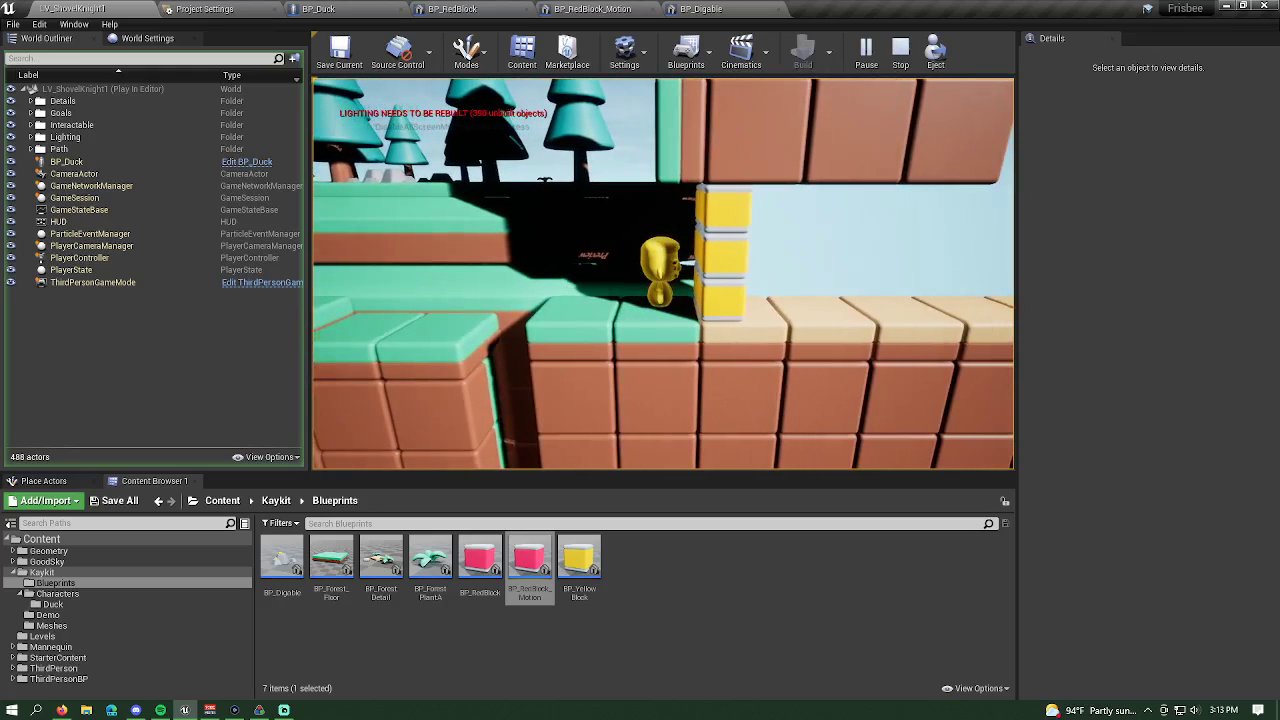
{"action": "key", "text": "e"}
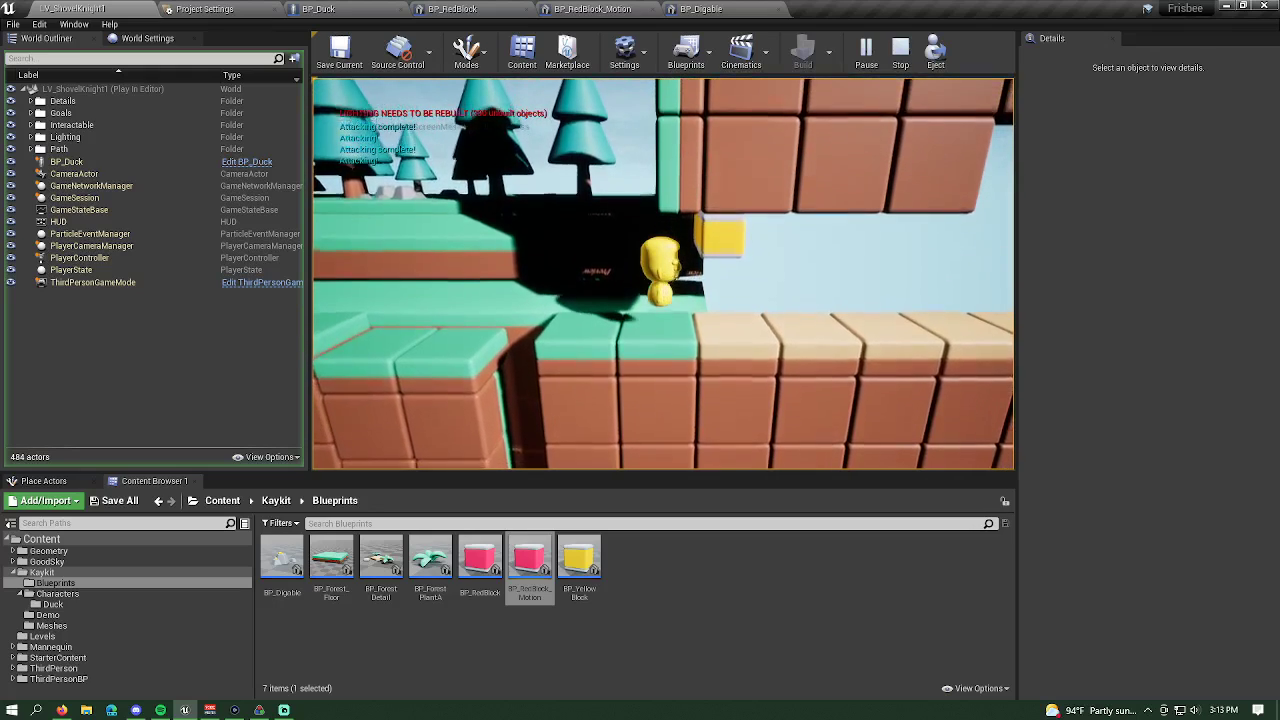
- Walk the duck through the opened passage and climb the sand-coloured steps past the low yellow blocks
{"action": "key", "text": "d"}
{"action": "key", "text": "d"}
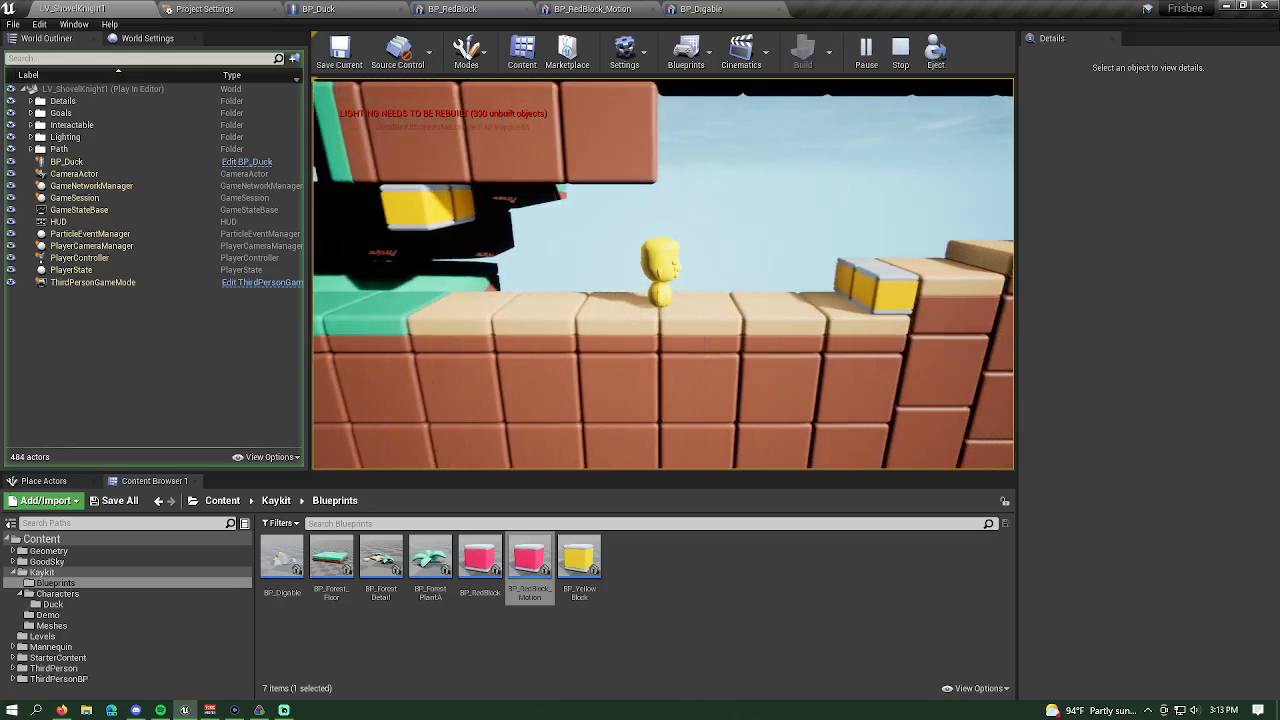
{"action": "key", "text": "d"}
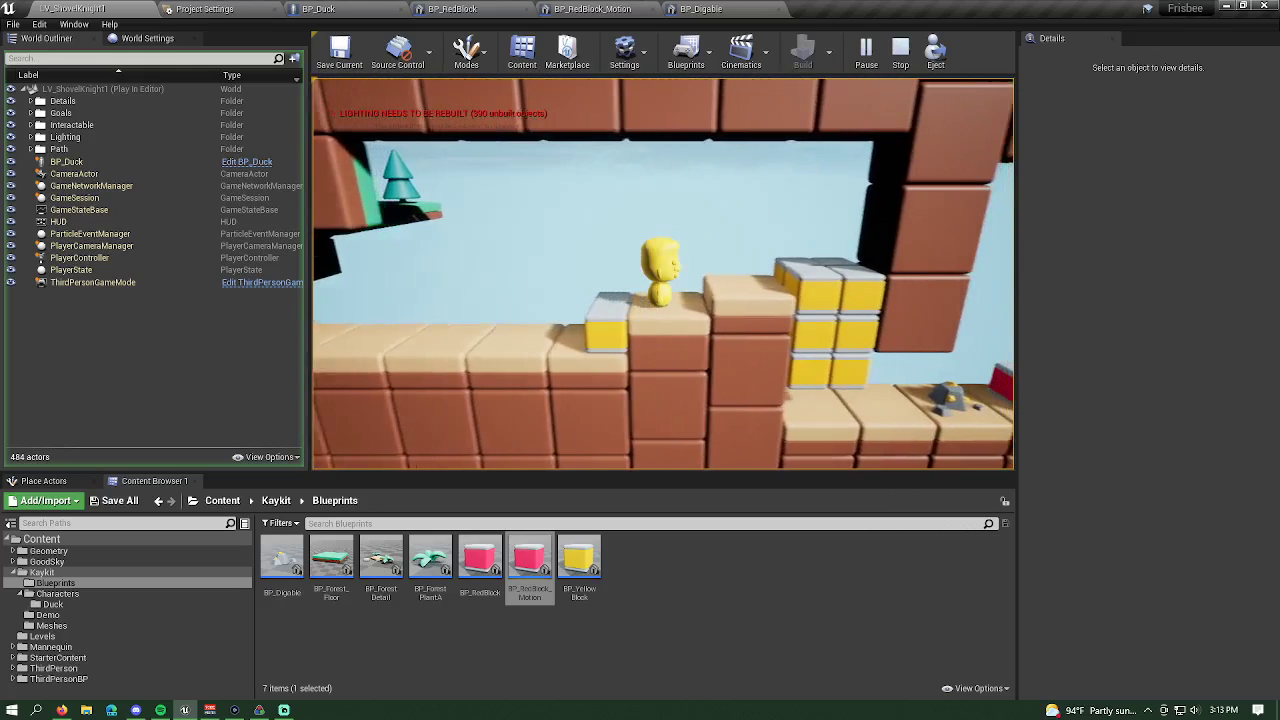
{"action": "key", "text": "d"}
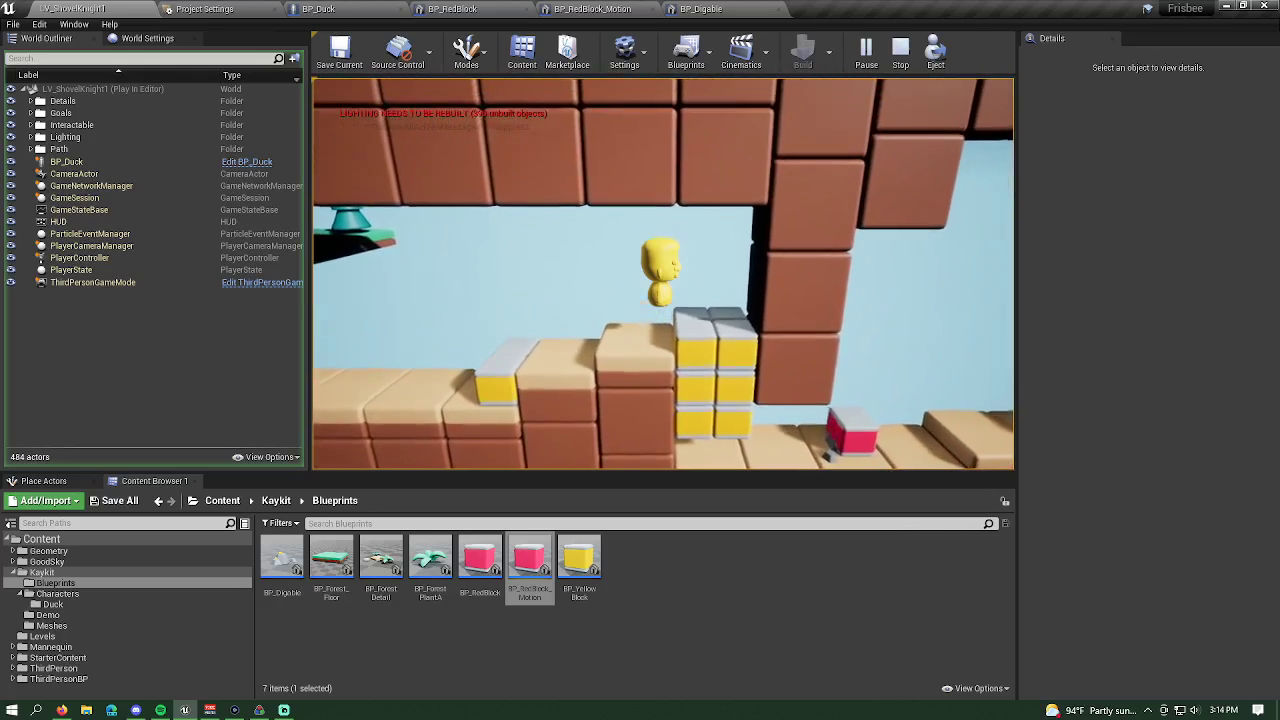
- Jump onto the tall yellow block stack and break down through it to the lower path with the red block
{"action": "key", "text": "d"}
{"action": "key", "text": "space"}
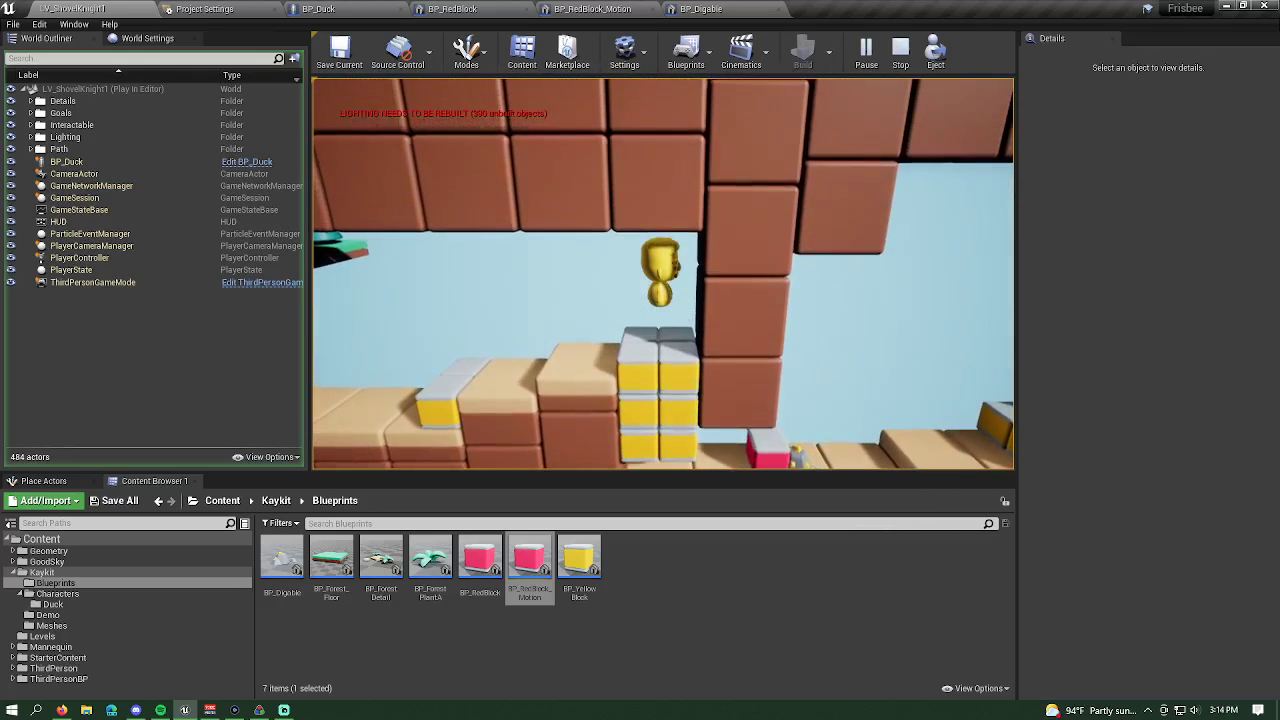
{"action": "key", "text": "space"}
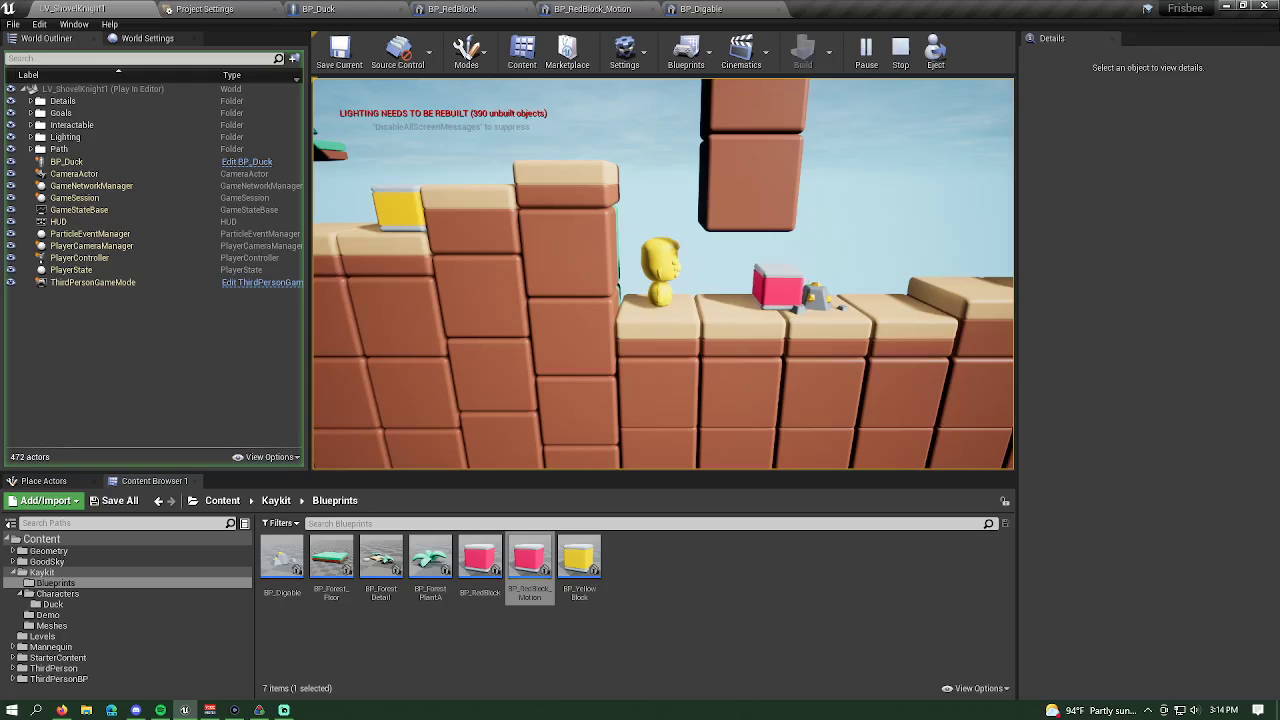
{"action": "key", "text": "d"}
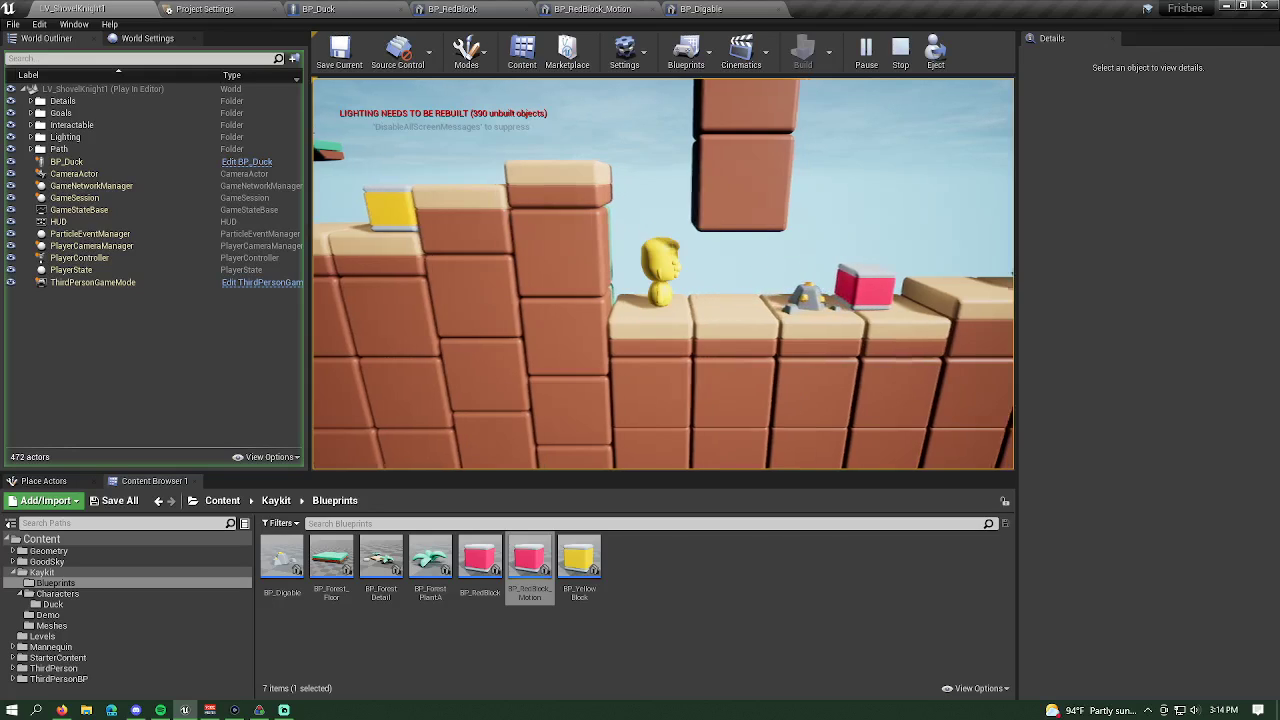
- Attack the dirt pile and the red block on the lower path, and walk the duck past them
{"action": "key", "text": "e"}
{"action": "key", "text": "e"}
{"action": "key", "text": "e"}
{"action": "key", "text": "d"}
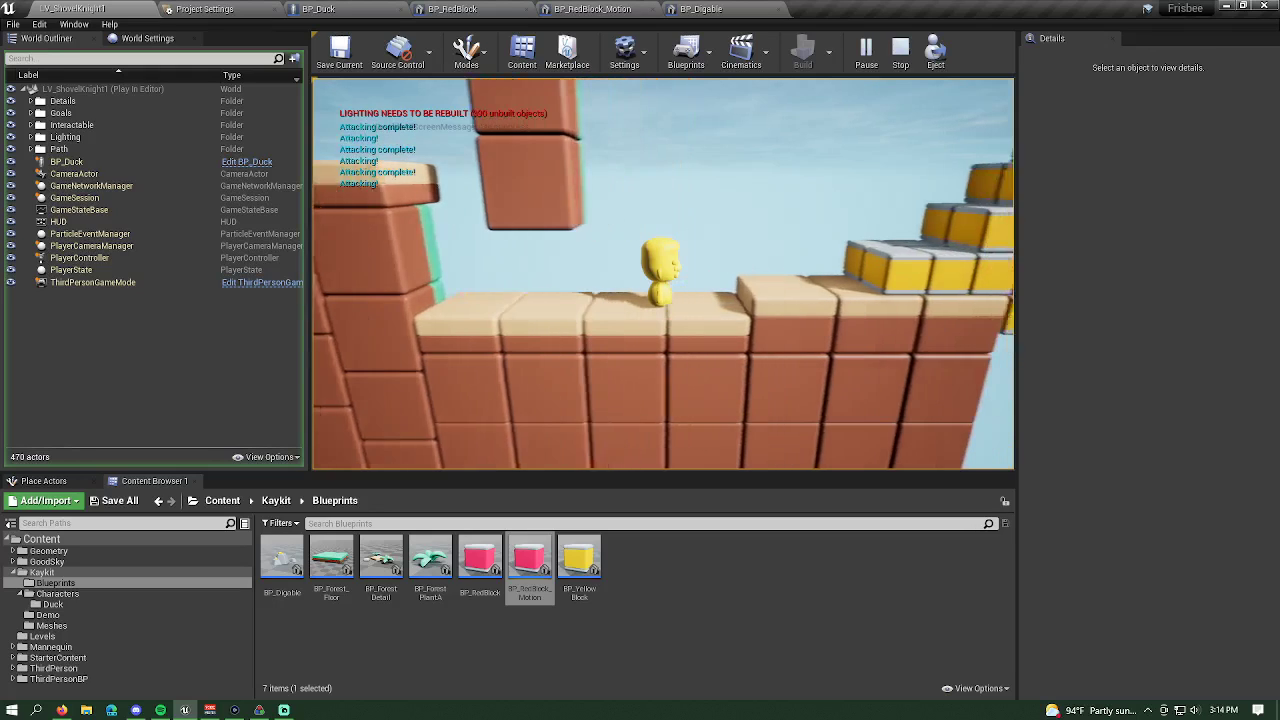
- Climb the duck up the yellow block steps and break a passage through the tall yellow wall
{"action": "key", "text": "d"}
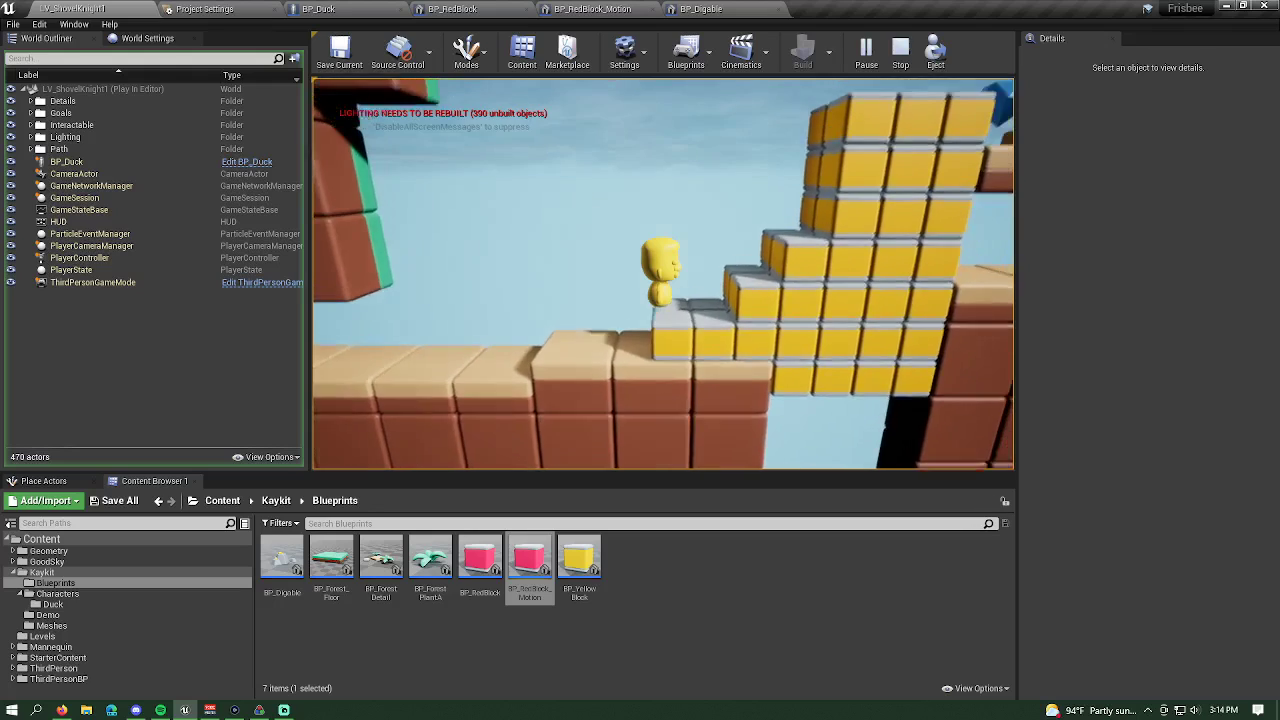
{"action": "key", "text": "d"}
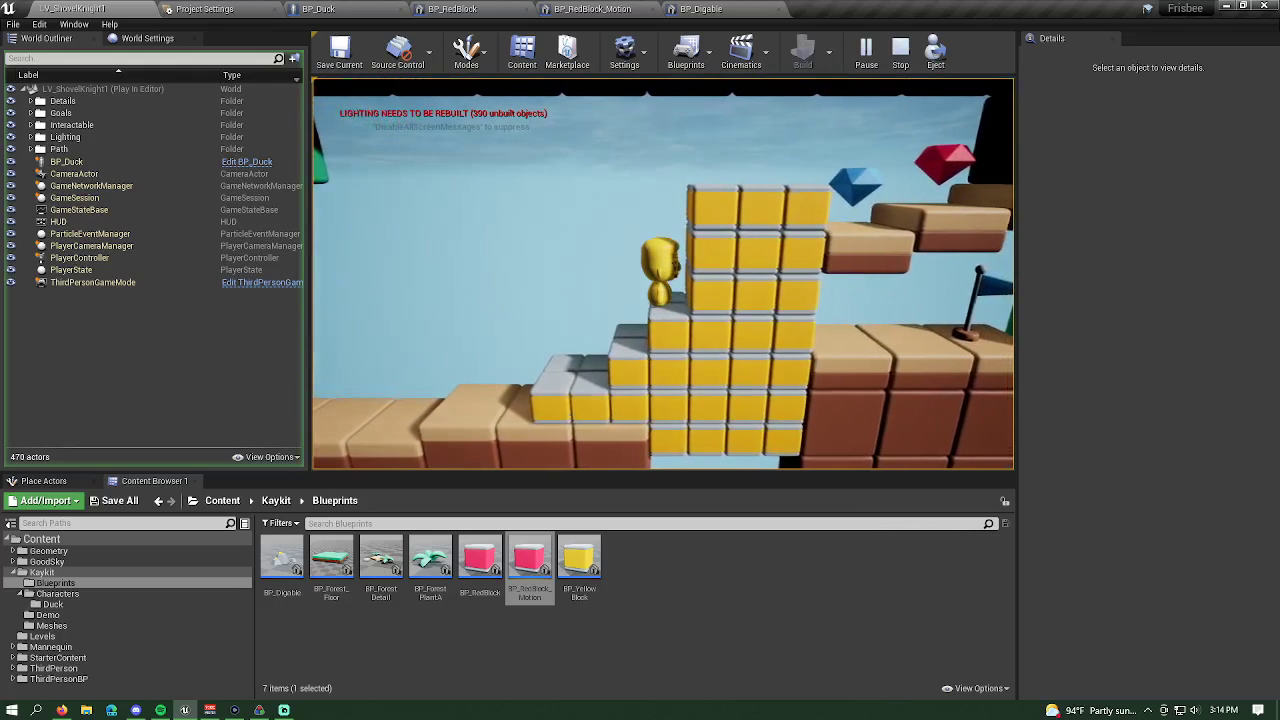
{"action": "key", "text": "d"}
{"action": "key", "text": "e"}
{"action": "key", "text": "e"}
{"action": "key", "text": "e"}
{"action": "key", "text": "e"}
{"action": "key", "text": "e"}
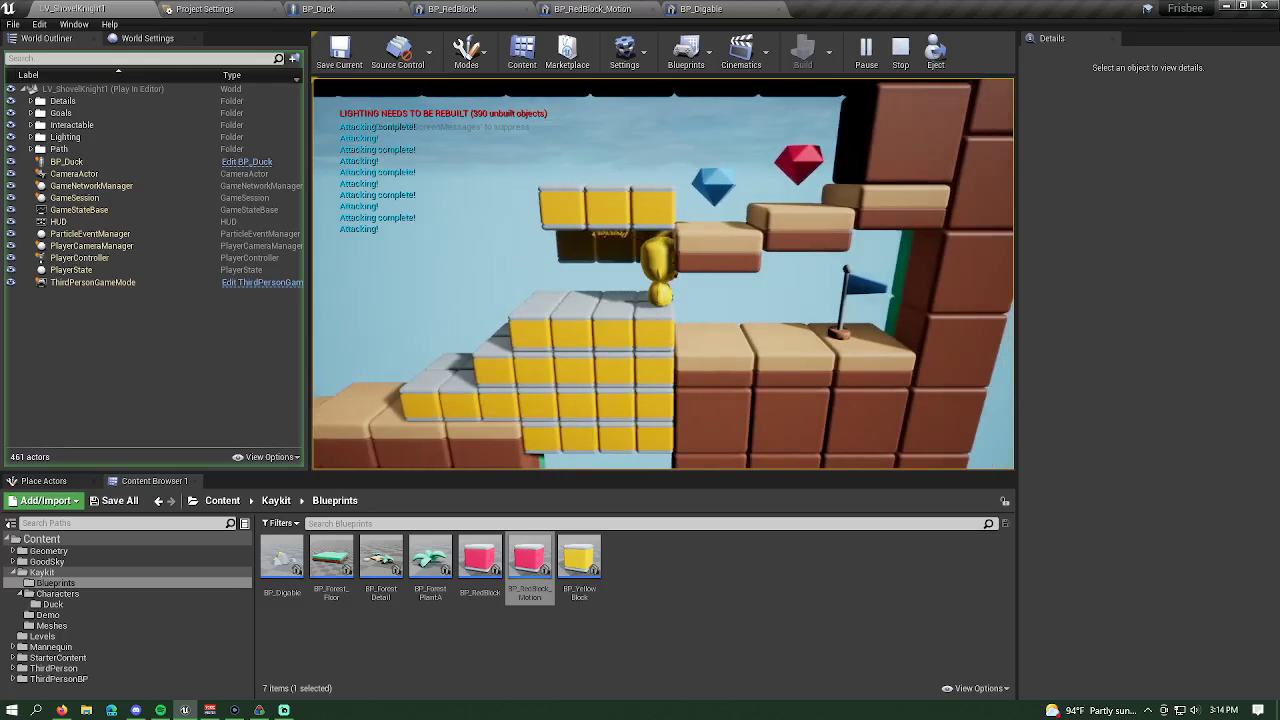
{"action": "key", "text": "e"}
- Jump the duck out of the hole in the yellow blocks and walk it to the blue flag
{"action": "key", "text": "d"}
{"action": "key", "text": "space"}
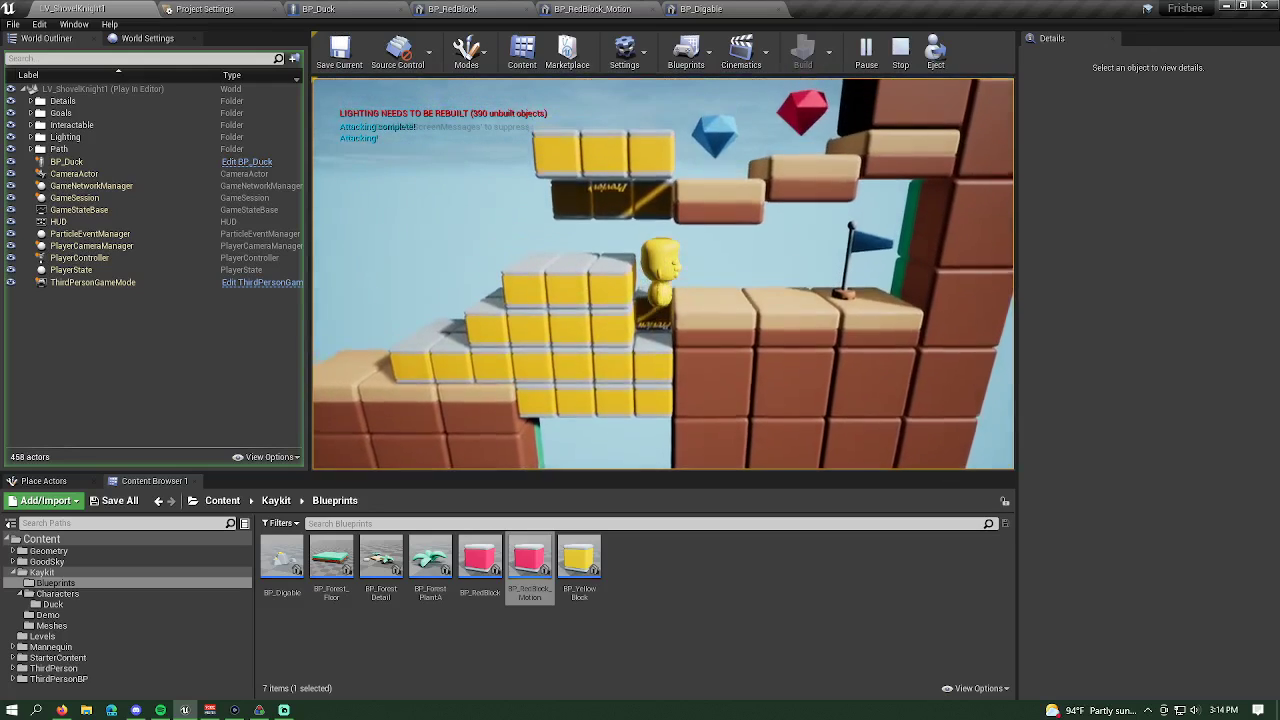
{"action": "key", "text": "space"}
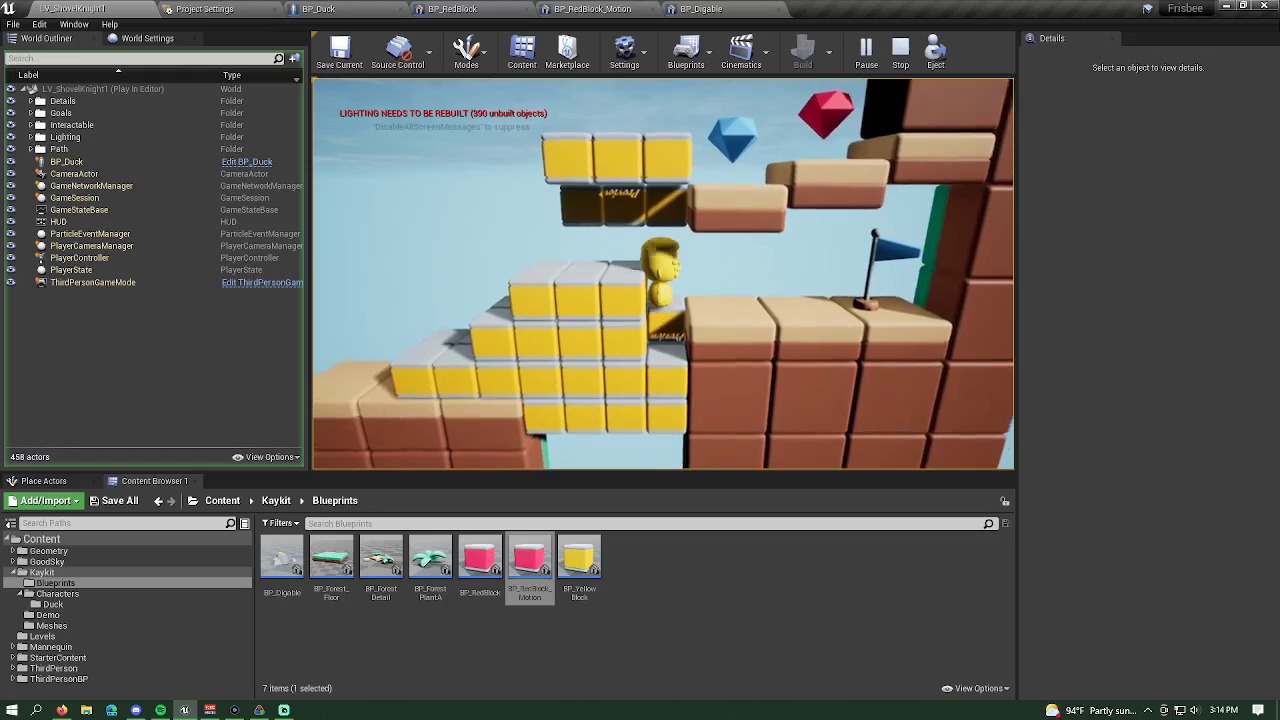
{"action": "key", "text": "d"}
{"action": "key", "text": "a"}
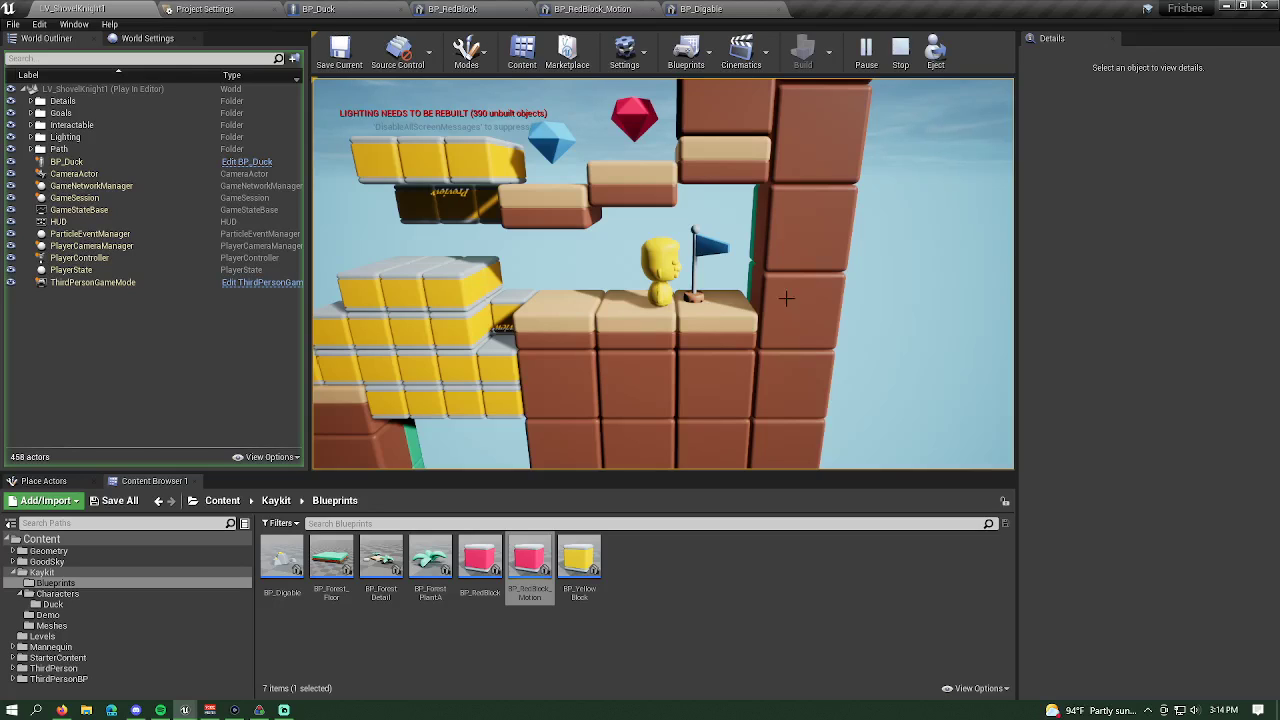
- End the play session and close the Message Log
{"action": "key", "text": "Escape"}
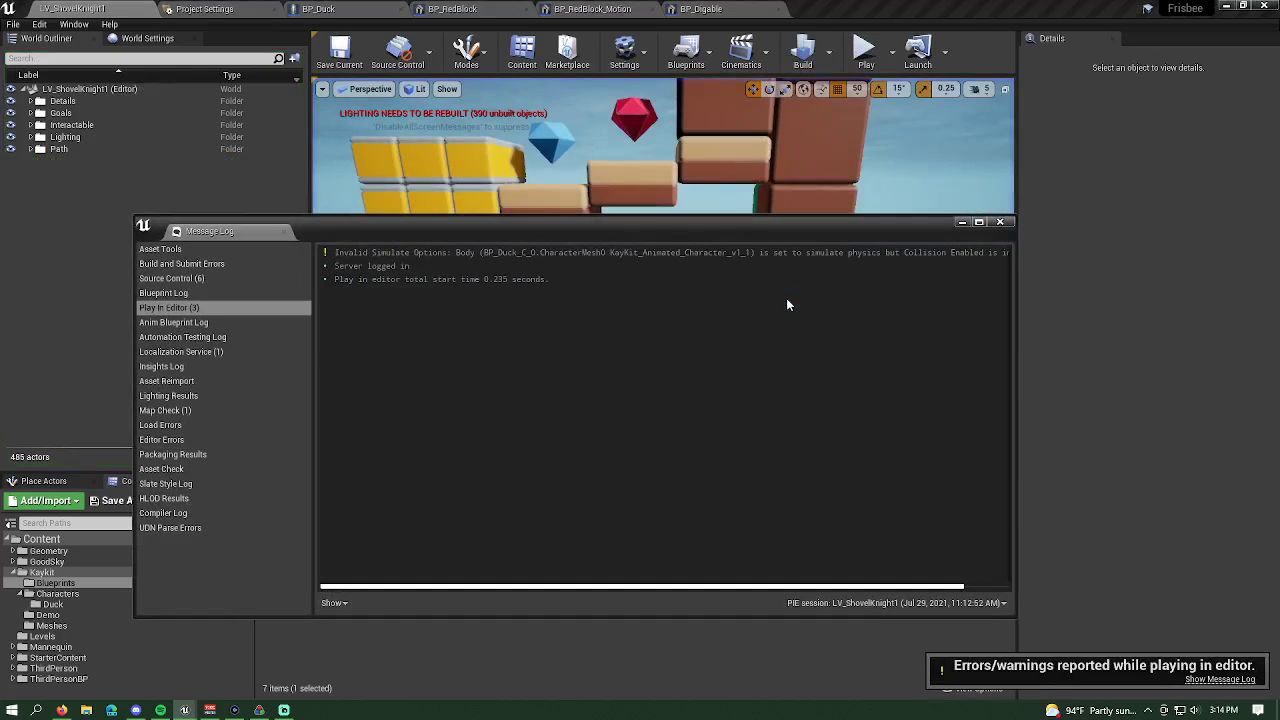
{"action": "left_click", "coordinate": [1001, 222]}
- Examine the level's final section with the intact yellow block wall, the diamonds and the blue flag
{"action": "key", "text": "s"}
{"action": "right_click_drag", "start_coordinate": [779, 268], "coordinate": [755, 278]}
{"action": "key", "text": "w"}
{"action": "key", "text": "s"}
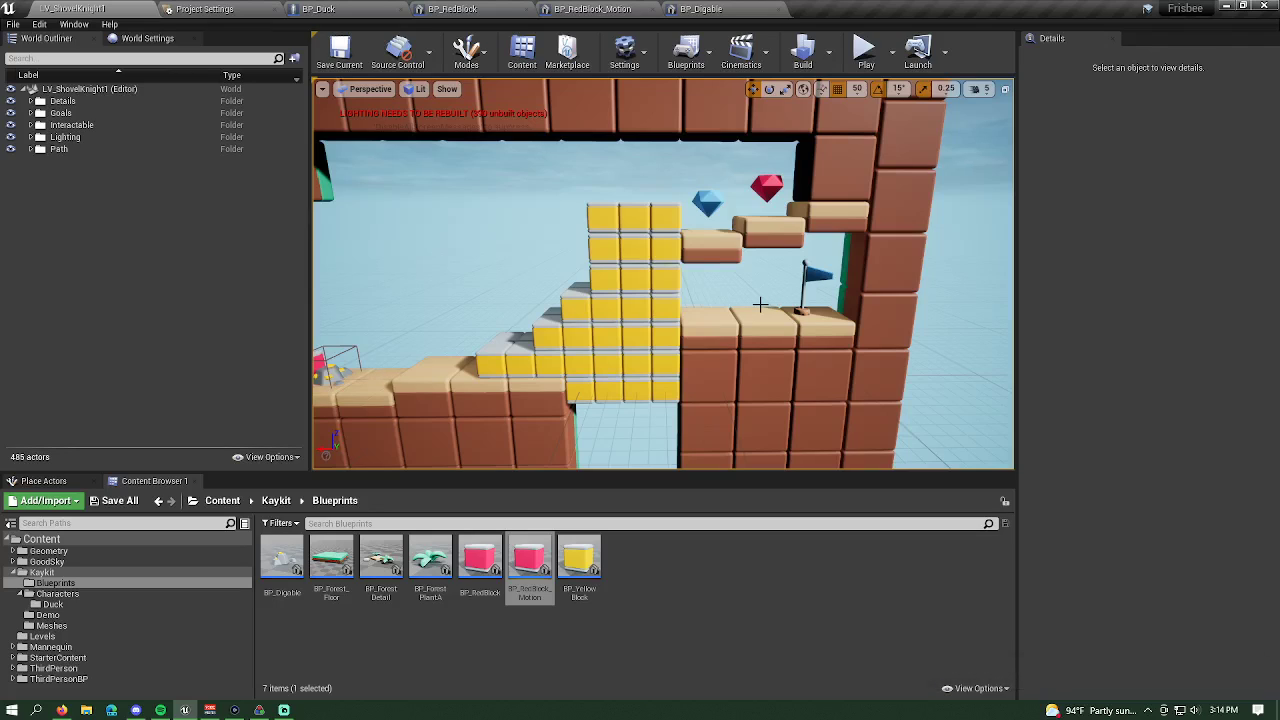
{"action": "mouse_move", "coordinate": [750, 303]}
{"action": "right_mouse_down"}
{"action": "mouse_move", "coordinate": [695, 303]}
{"action": "mouse_move", "coordinate": [770, 303]}
{"action": "mouse_move", "coordinate": [757, 280]}
{"action": "right_mouse_up"}
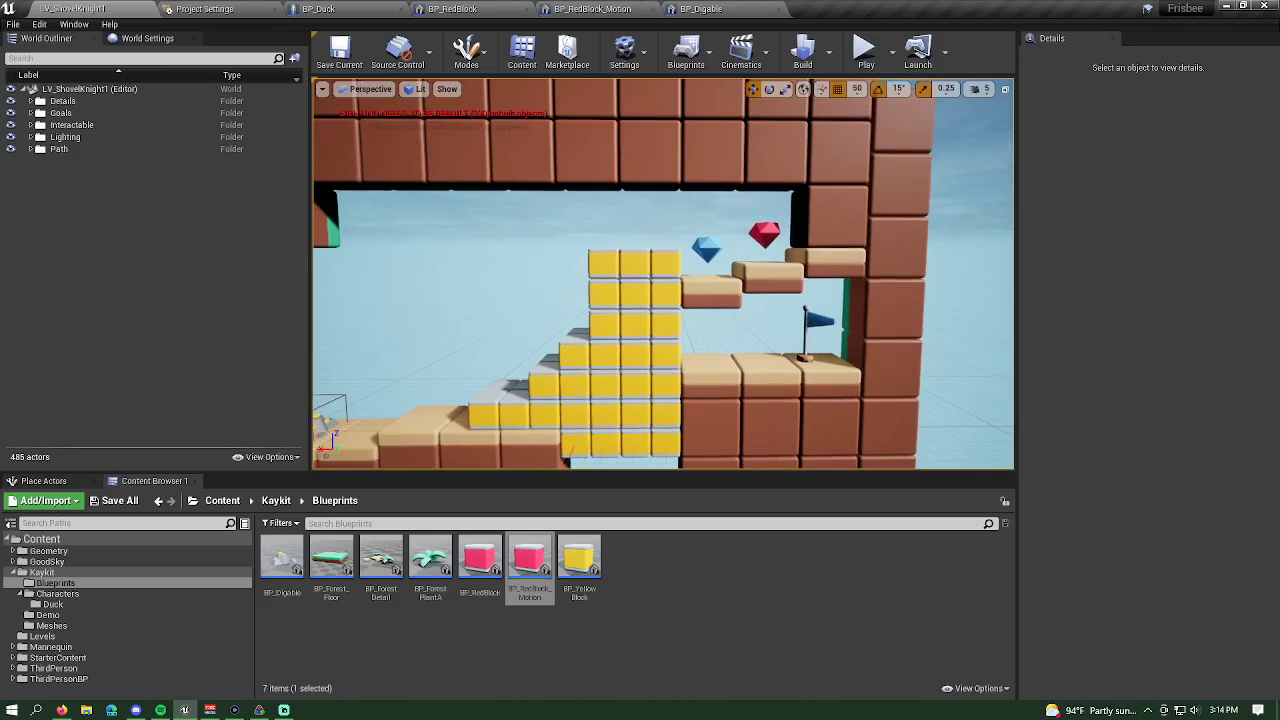
{"action": "right_click", "coordinate": [750, 301]}
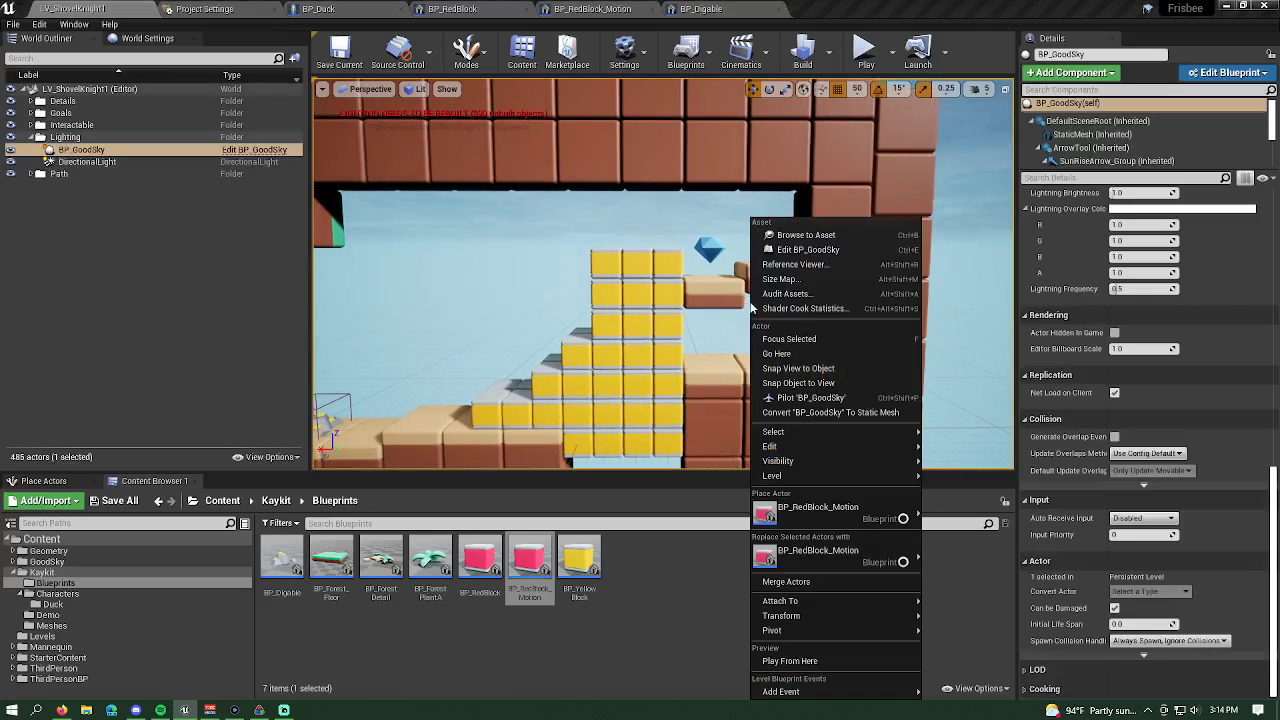
{"action": "left_click", "coordinate": [980, 342]}
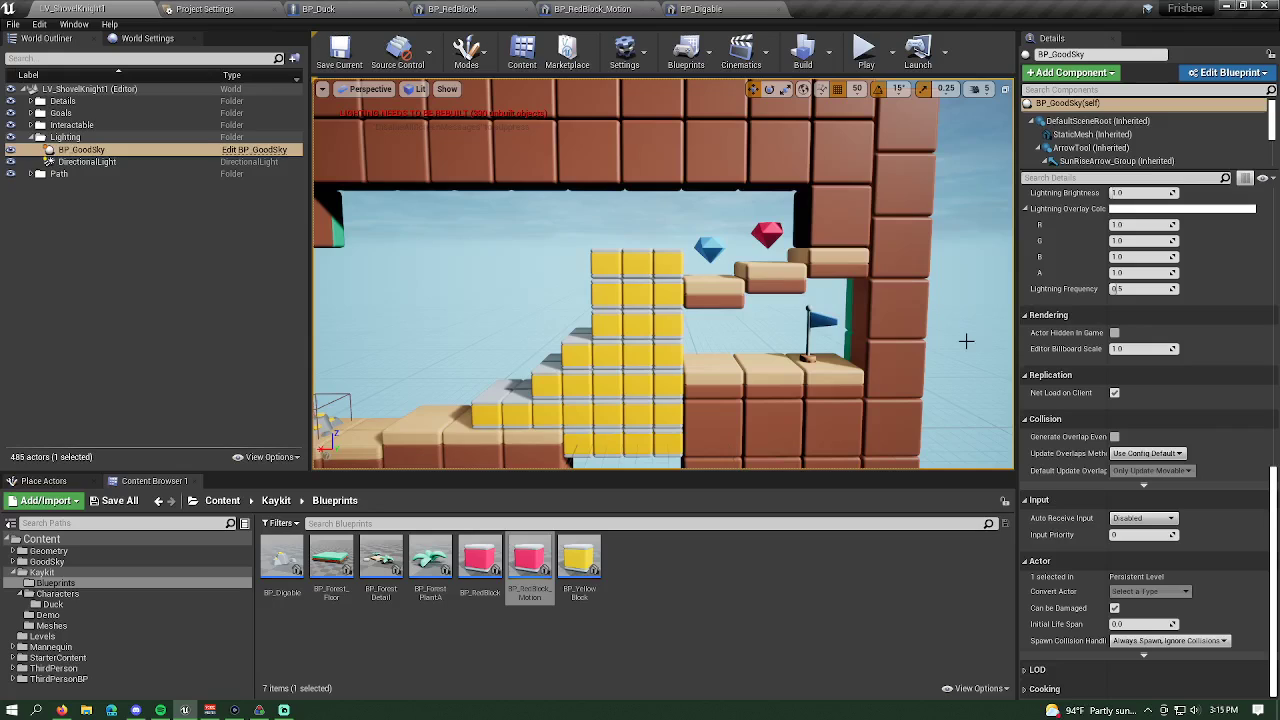
- Survey the level layout between the forest path with its red blocks and the final yellow block wall
{"action": "right_click_drag", "start_coordinate": [967, 341], "coordinate": [798, 336]}
{"action": "key", "text": "w"}
{"action": "key", "text": "s"}
{"action": "key", "text": "s"}
{"action": "key", "text": "w"}
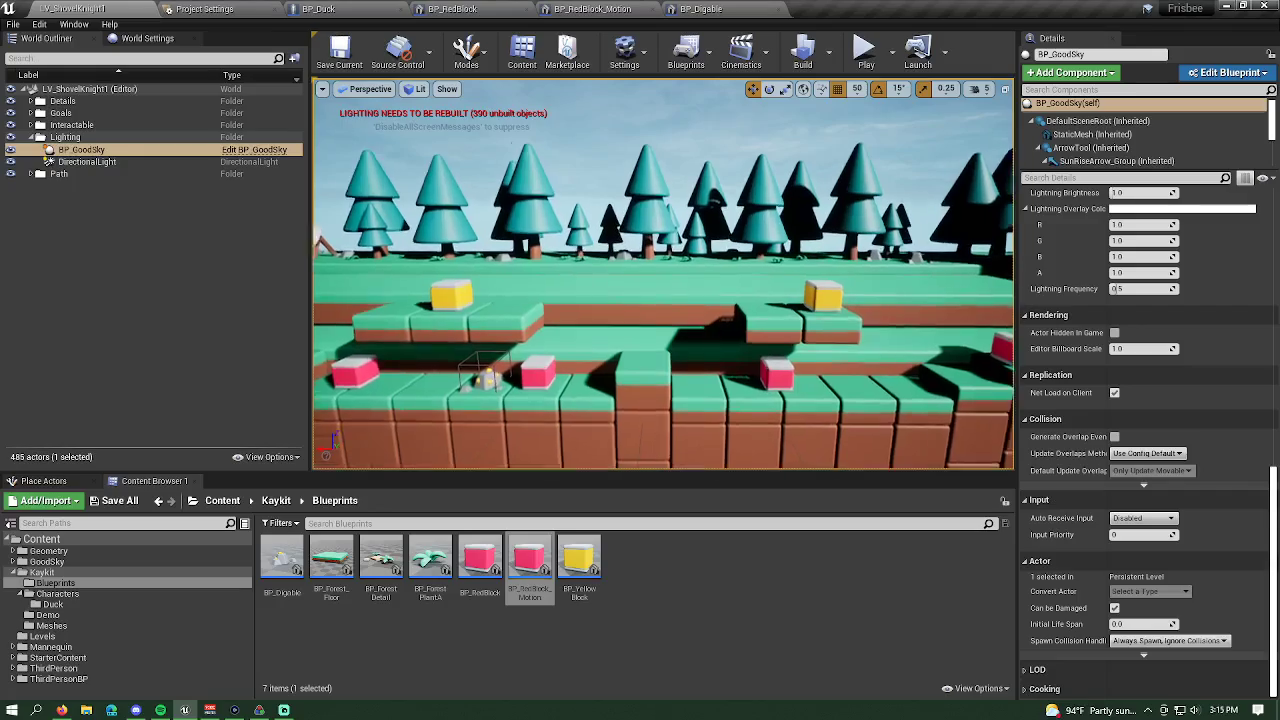
{"action": "key", "text": "s"}
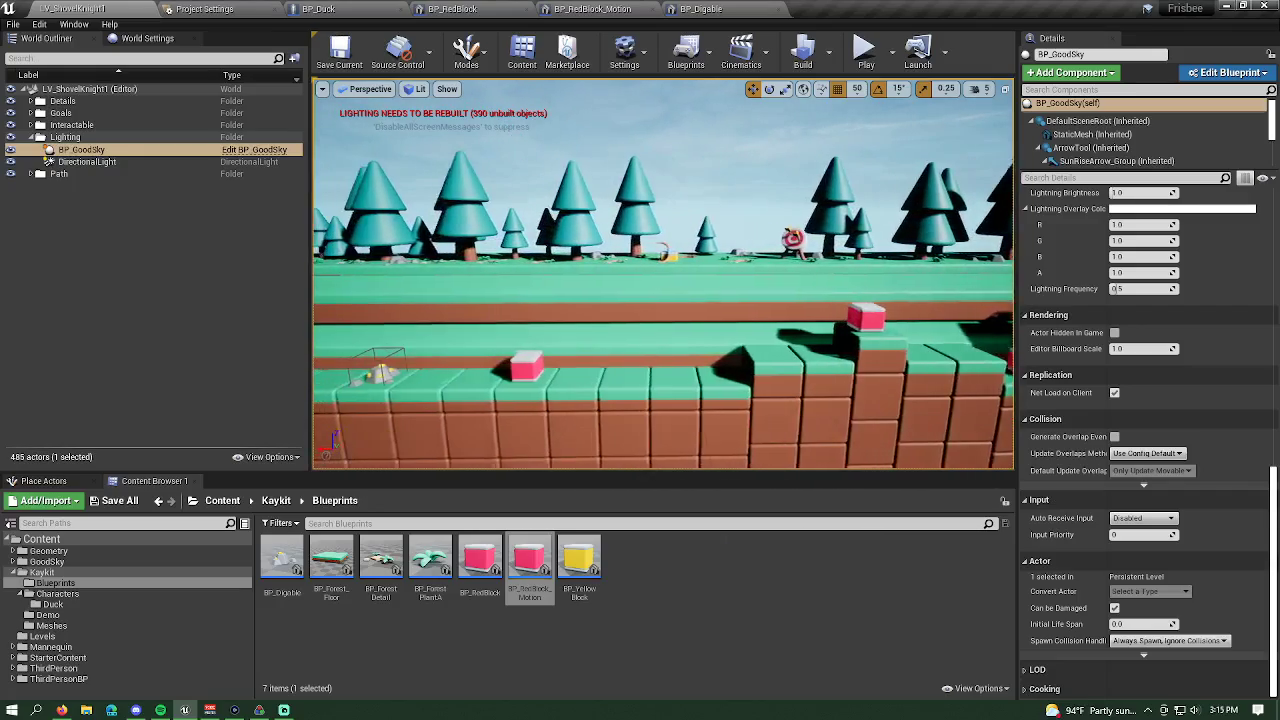
{"action": "key", "text": "d"}
{"action": "right_click_drag", "start_coordinate": [798, 336], "coordinate": [836, 337]}
{"action": "right_click_drag", "start_coordinate": [758, 380], "coordinate": [744, 381]}
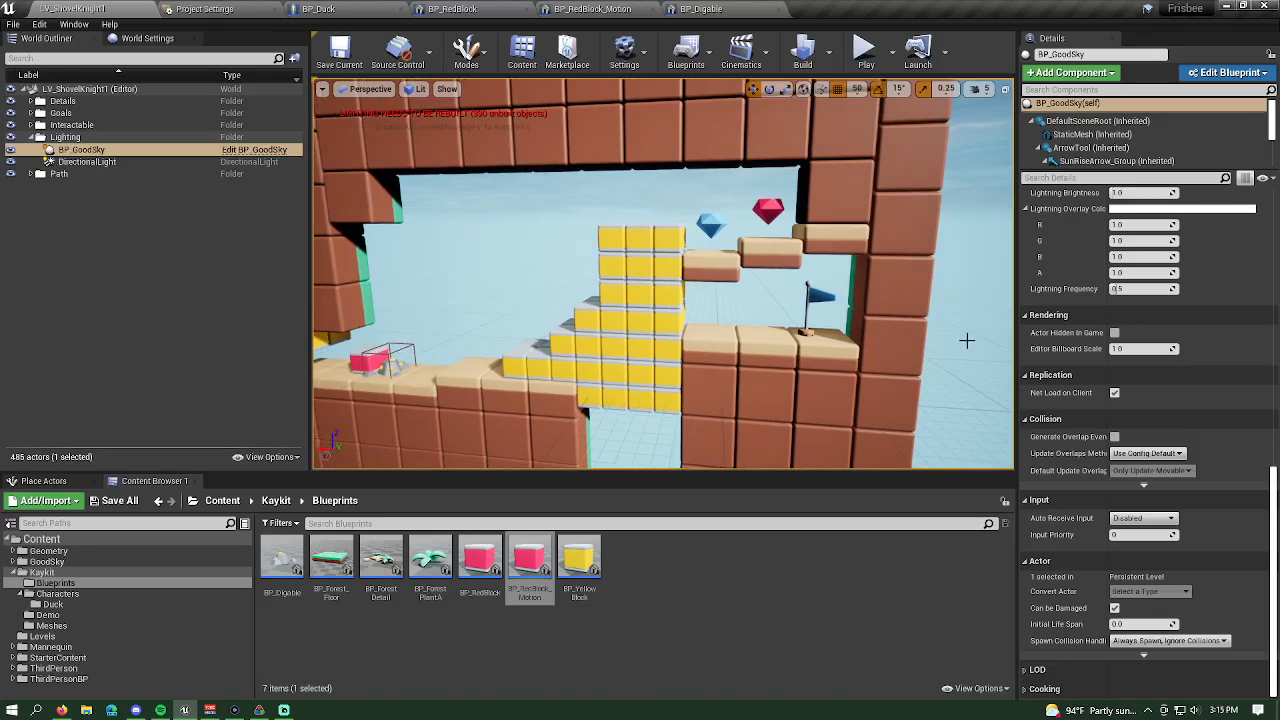
{"action": "mouse_move", "coordinate": [958, 338]}
{"action": "right_mouse_down"}
{"action": "mouse_move", "coordinate": [894, 339]}
{"action": "mouse_move", "coordinate": [960, 338]}
{"action": "right_mouse_up"}
{"action": "key", "text": "a"}
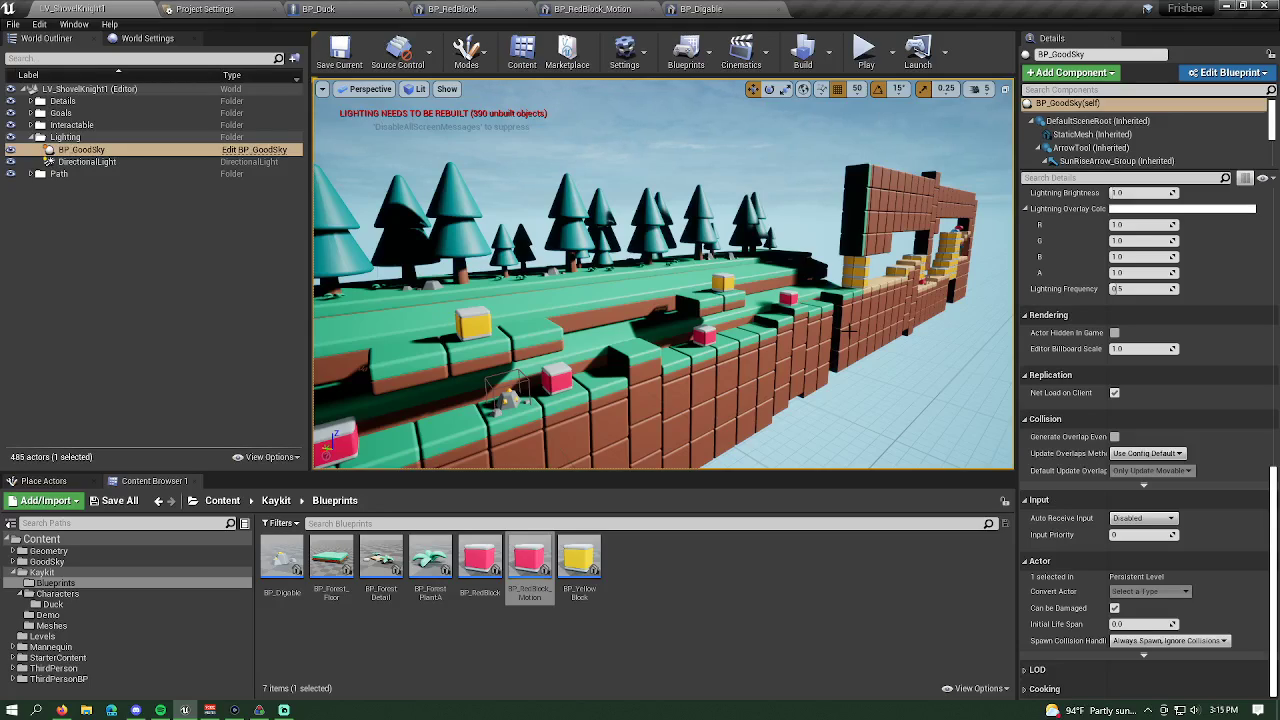
- Inspect the red and blue diamonds above the flag and the opening grass path with the dirt pile and red block
{"action": "key", "text": "w"}
{"action": "right_click_drag", "start_coordinate": [849, 326], "coordinate": [780, 324]}
{"action": "key", "text": "w"}
{"action": "key", "text": "d"}
{"action": "left_click", "coordinate": [682, 315]}
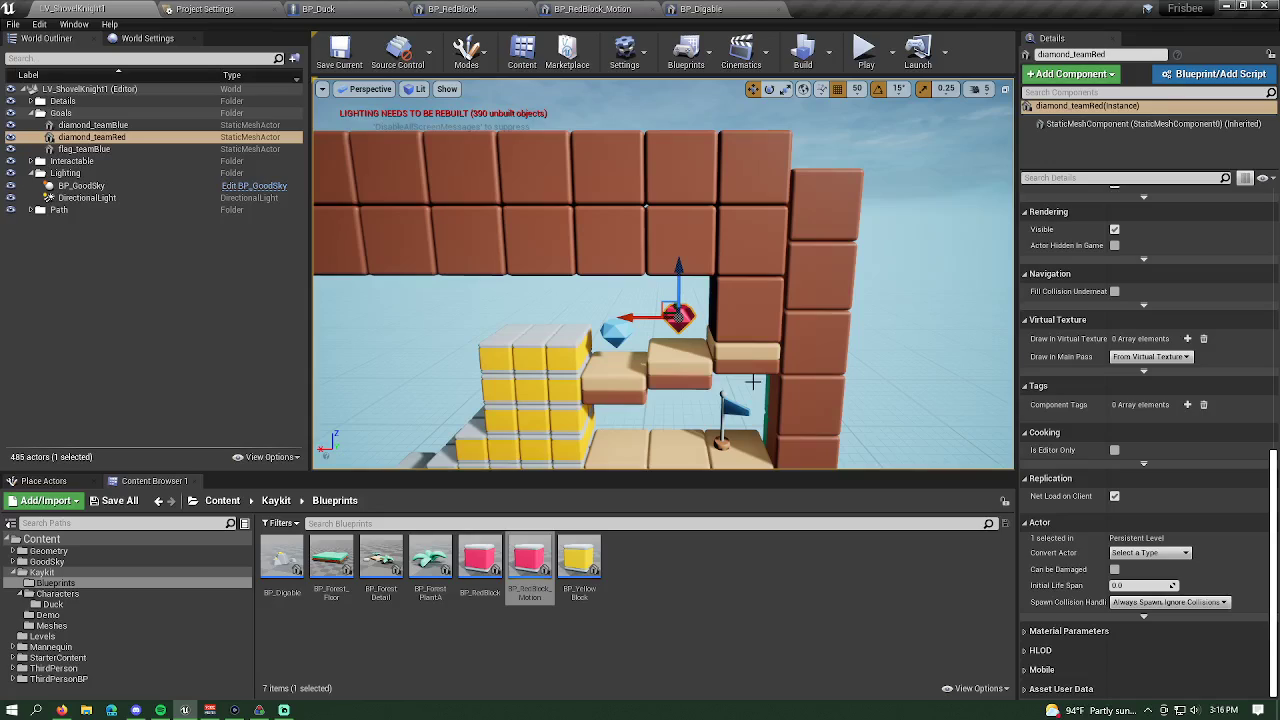
{"action": "left_click", "coordinate": [914, 339]}
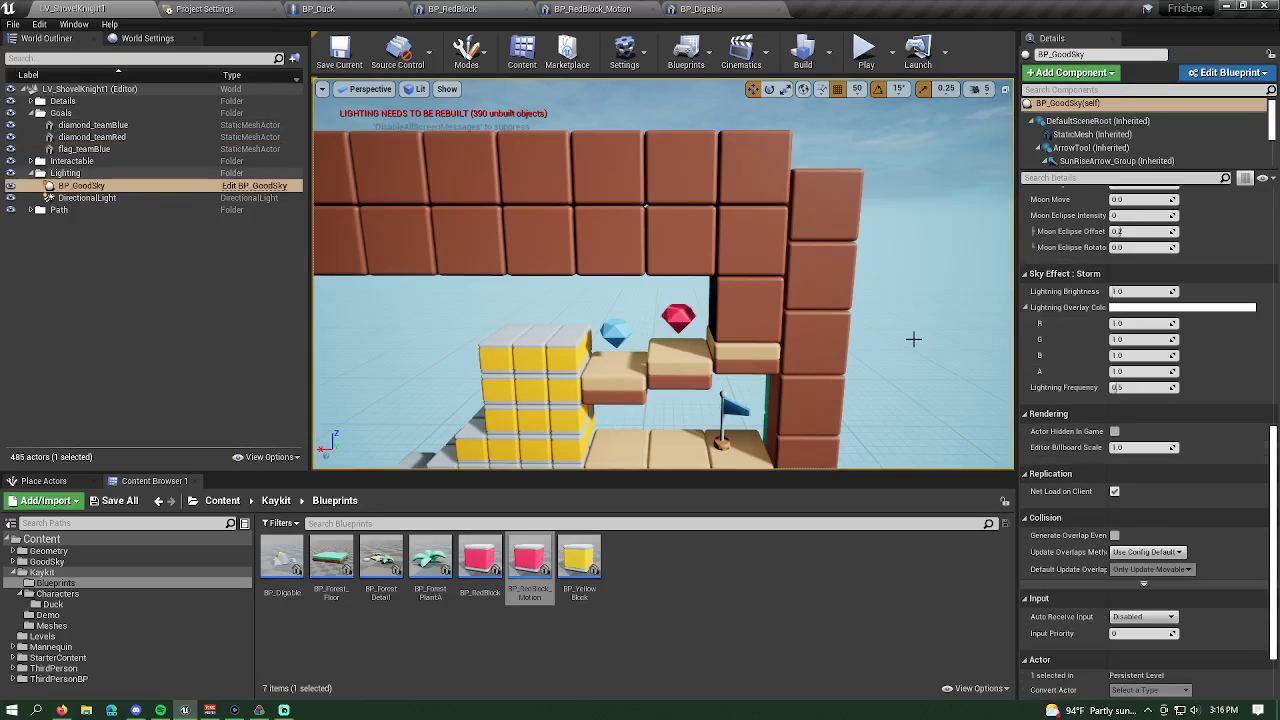
{"action": "mouse_move", "coordinate": [920, 337]}
{"action": "right_mouse_down"}
{"action": "mouse_move", "coordinate": [915, 349]}
{"action": "mouse_move", "coordinate": [968, 350]}
{"action": "mouse_move", "coordinate": [939, 354]}
{"action": "right_mouse_up"}
{"action": "left_click", "coordinate": [32, 113]}
{"action": "key", "text": "a"}
{"action": "key", "text": "s"}
{"action": "key", "text": "a"}
{"action": "key", "text": "a"}
{"action": "right_click_drag", "start_coordinate": [838, 338], "coordinate": [805, 338]}
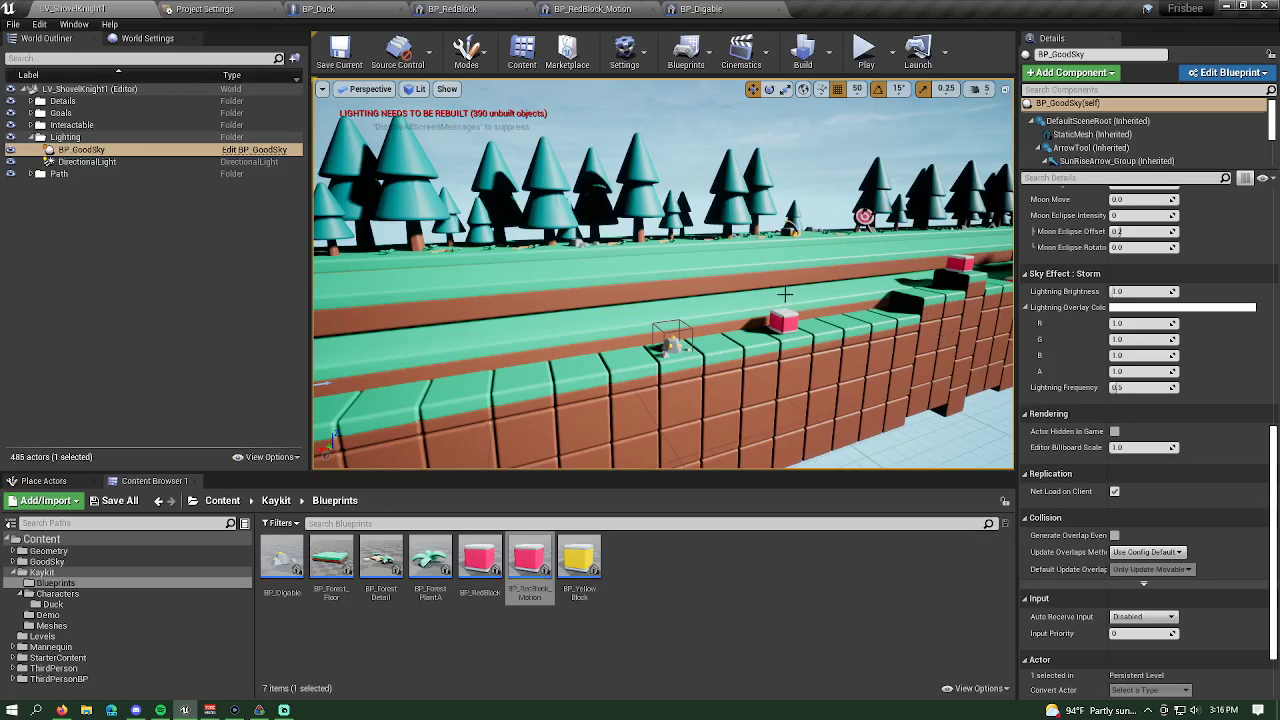
- Check the project's Collision settings with the custom Weapon channel, and open the BP_Duck blueprint from the Duck folder
{"action": "left_click", "coordinate": [226, 12]}
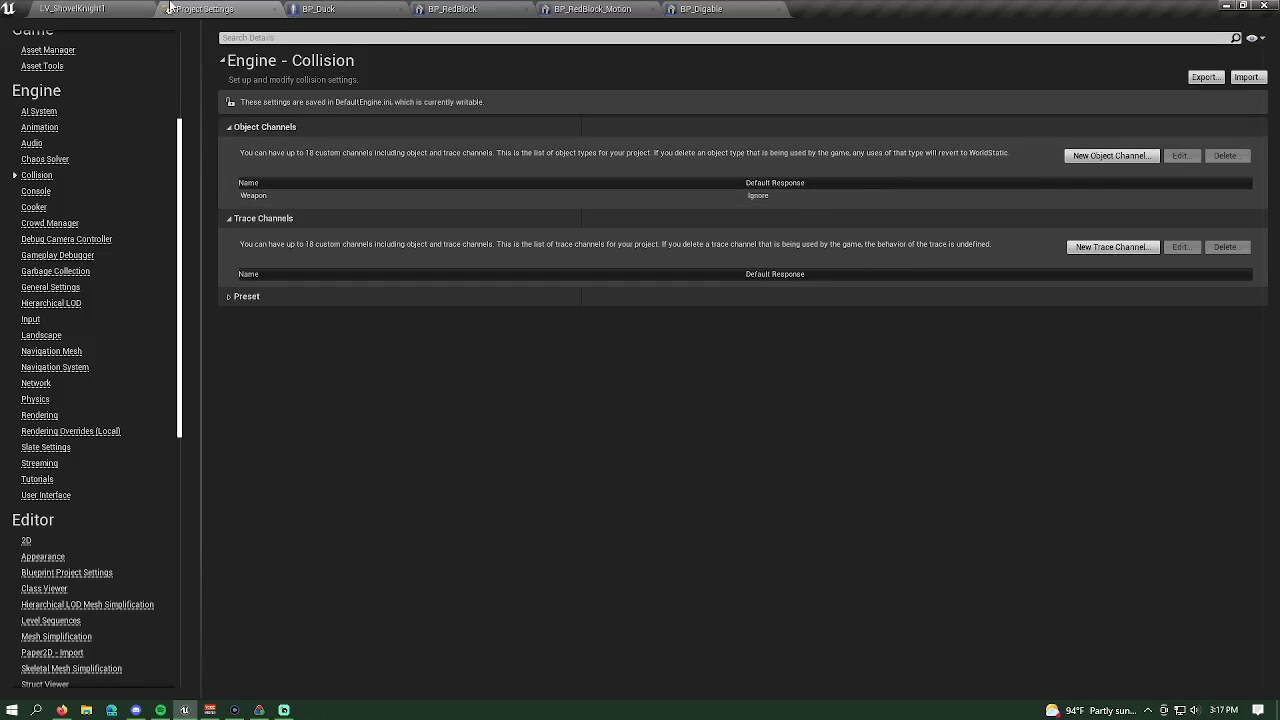
{"action": "left_click", "coordinate": [99, 8]}
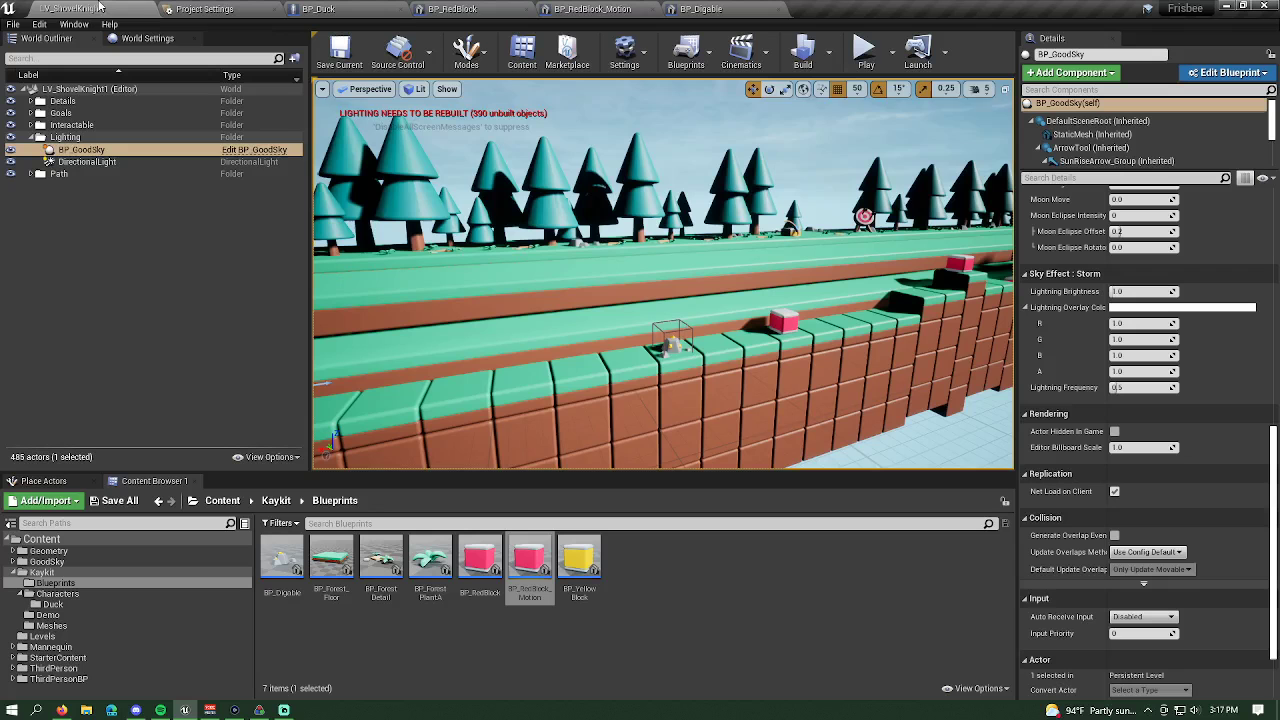
{"action": "left_click", "coordinate": [310, 9]}
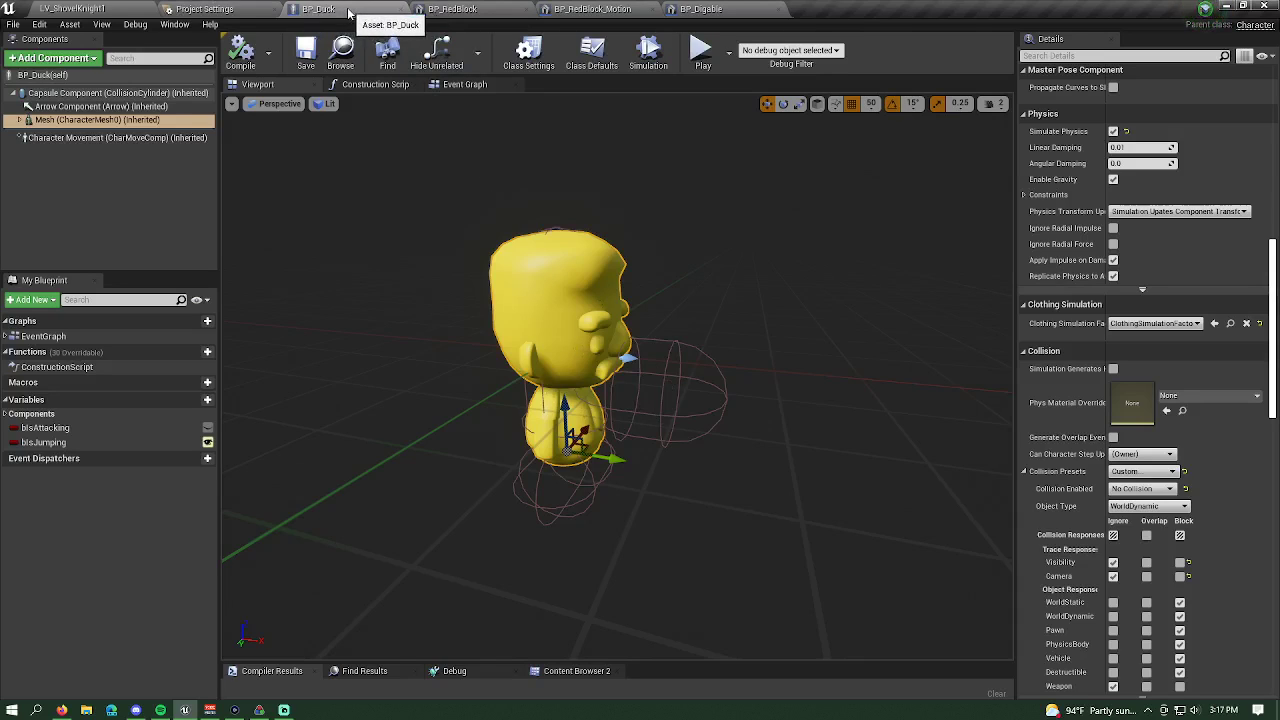
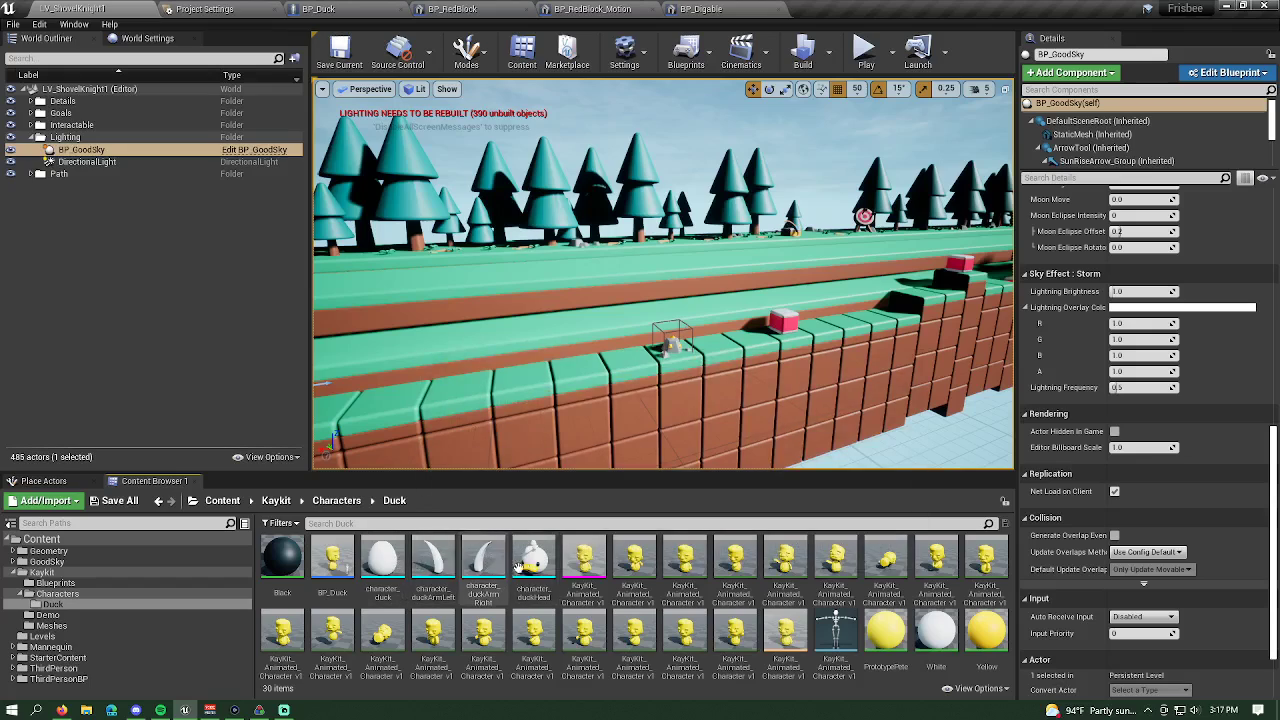
{"action": "mouse_move", "coordinate": [535, 567]}
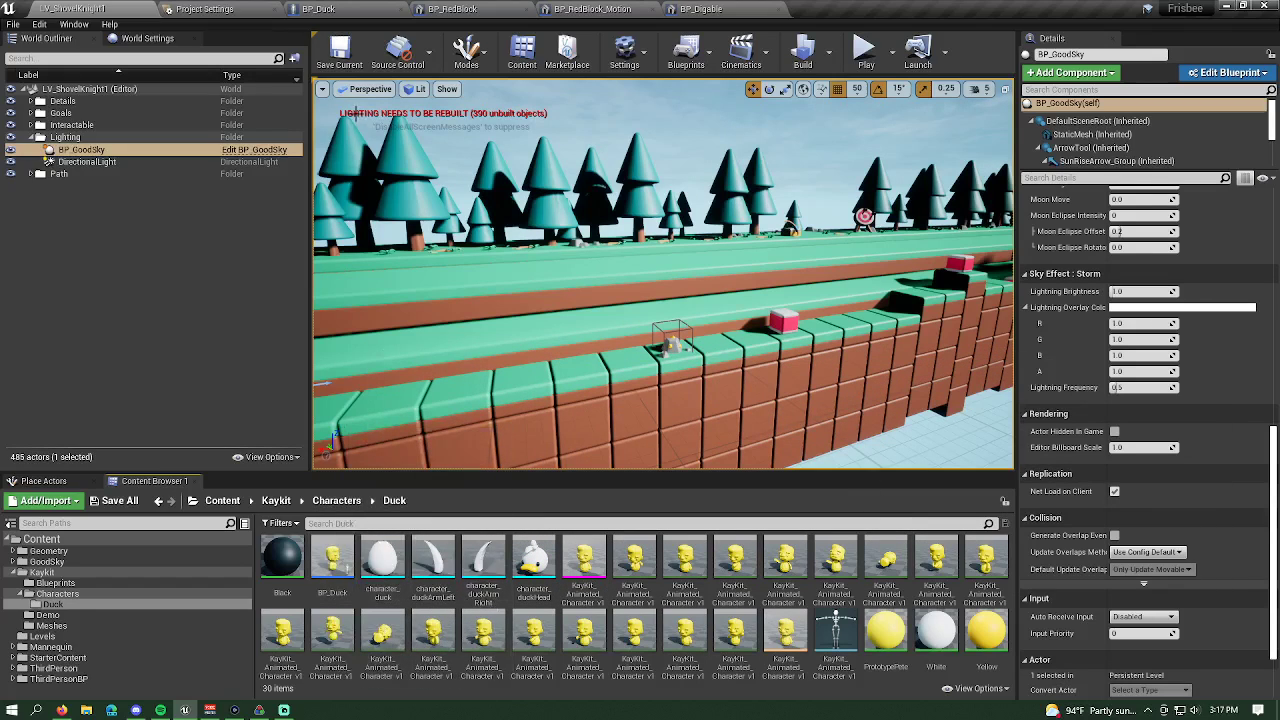
{"action": "double_click", "coordinate": [340, 560]}
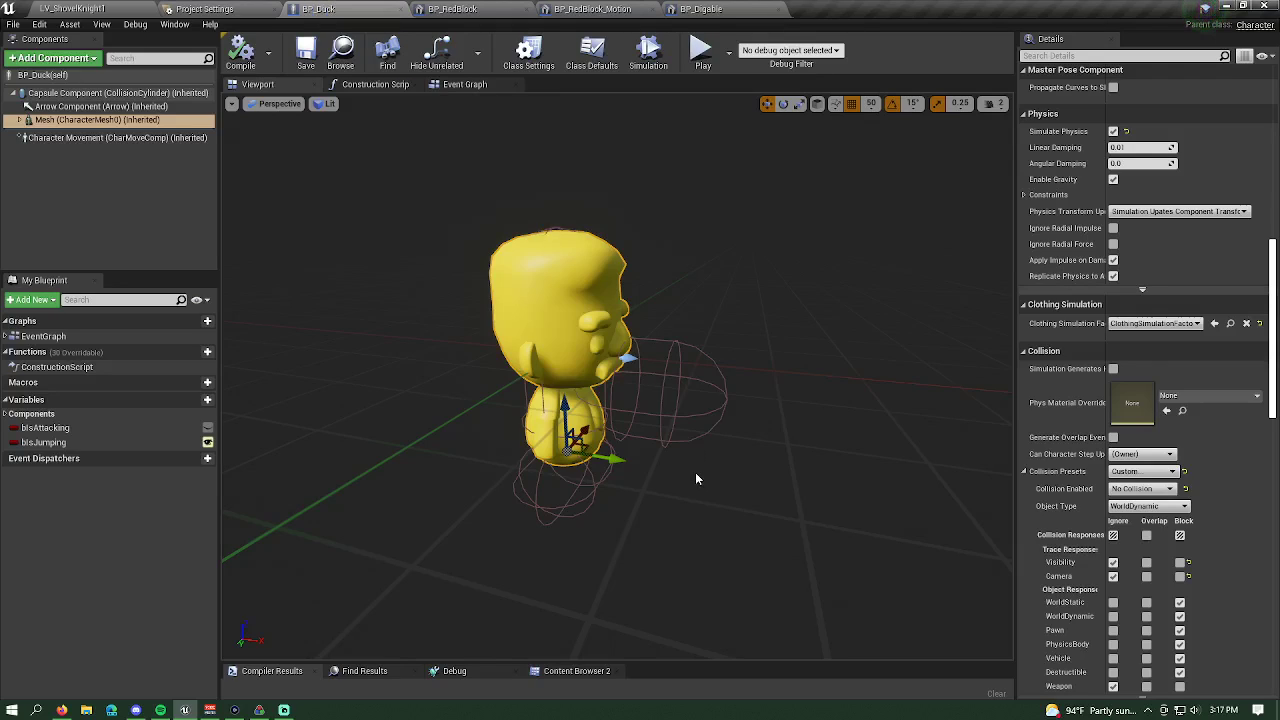
- Expand the Mesh component's children in BP_Duck and inspect the Capsule Component's collision settings
{"action": "left_click", "coordinate": [19, 120]}
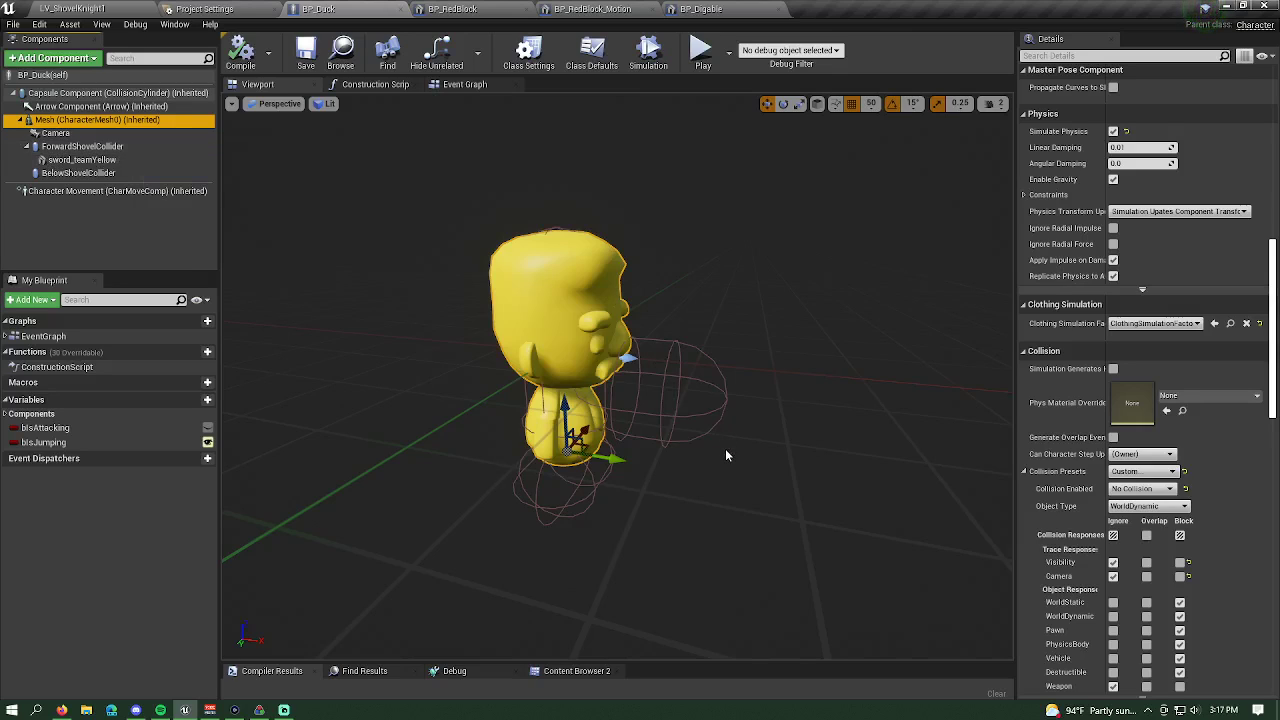
{"action": "right_click_drag", "start_coordinate": [725, 448], "coordinate": [746, 420]}
{"action": "left_click", "coordinate": [90, 120]}
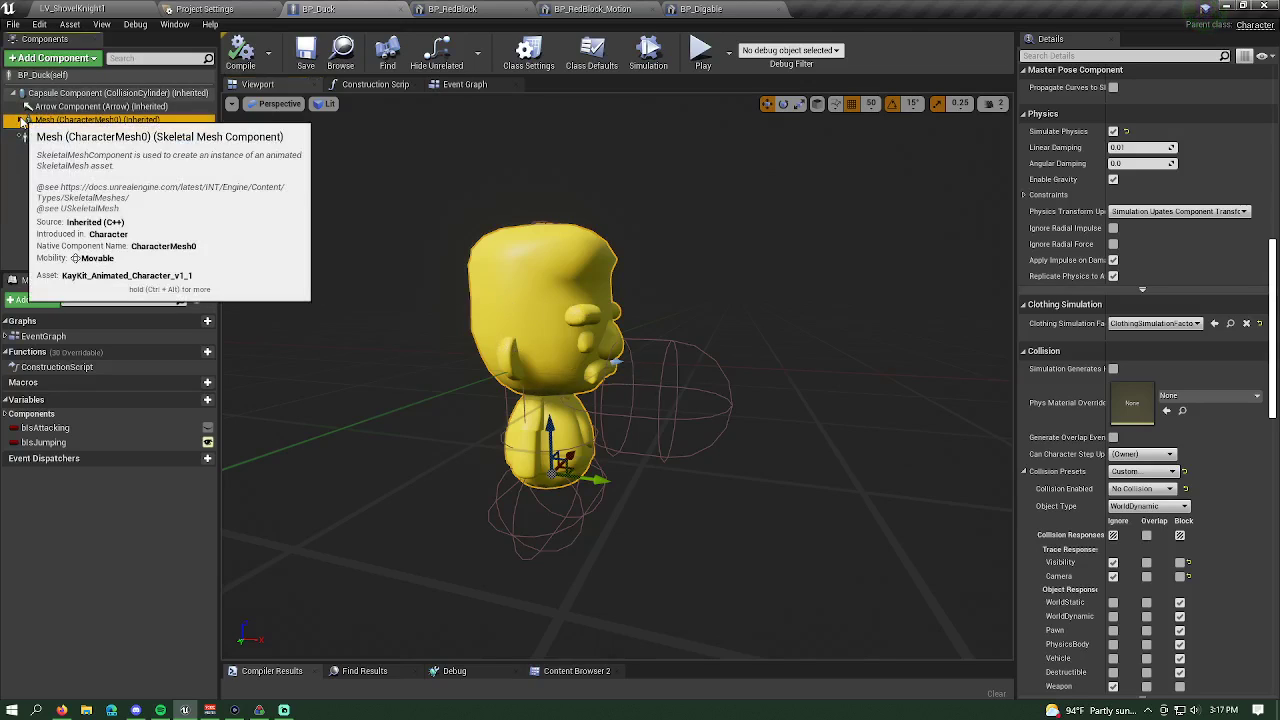
{"action": "left_click", "coordinate": [115, 93]}
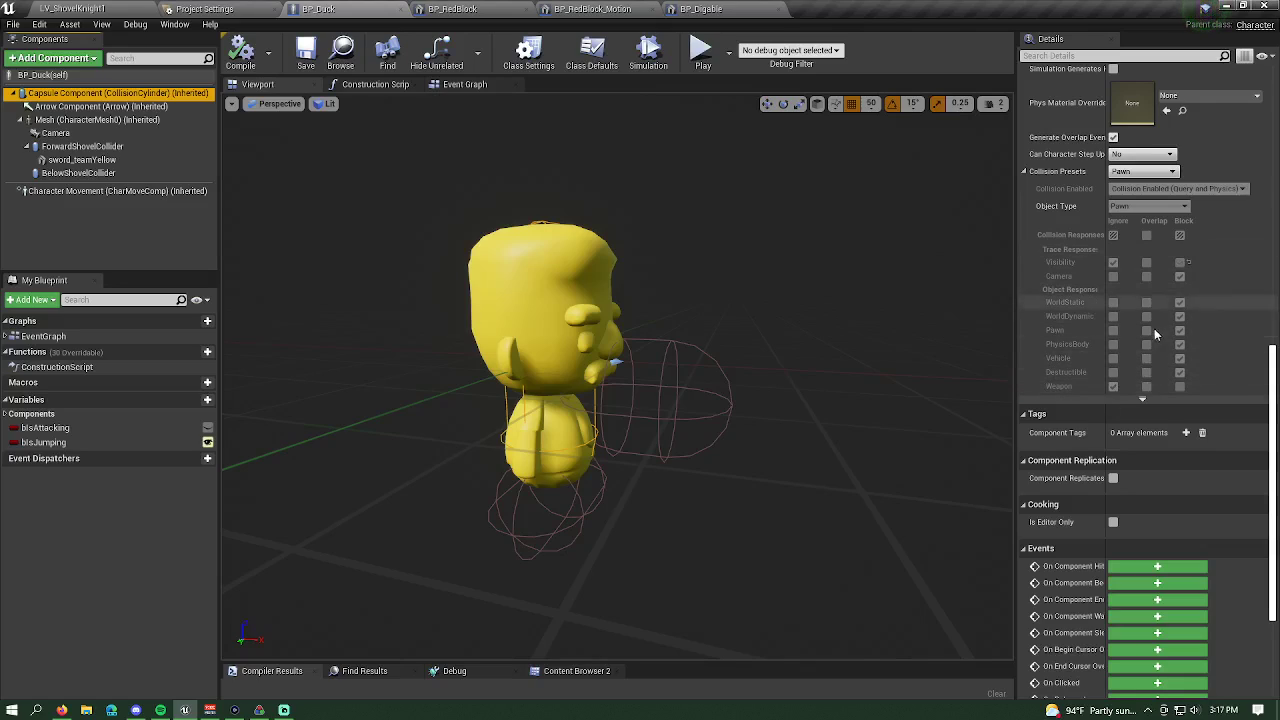
- Make the sword_teamYellow component visible on the duck
{"action": "left_click", "coordinate": [117, 162]}
{"action": "left_click", "coordinate": [1113, 486]}
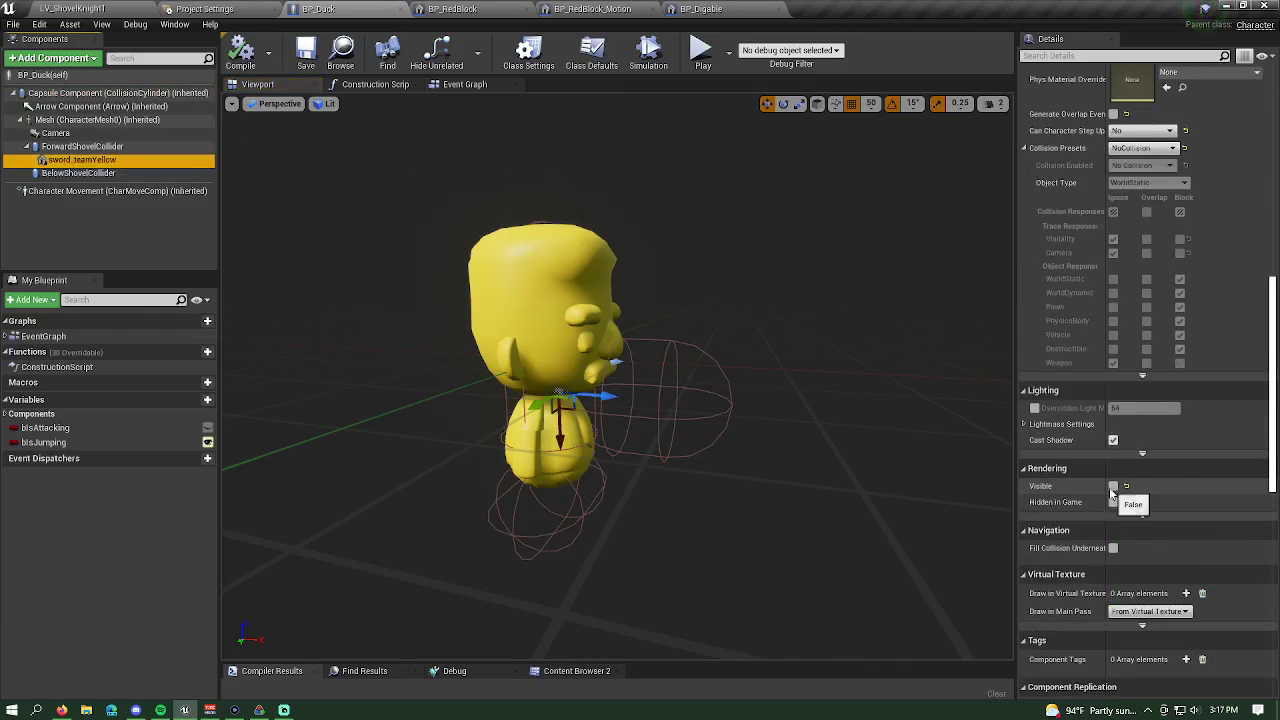
{"action": "left_click", "coordinate": [1113, 486]}
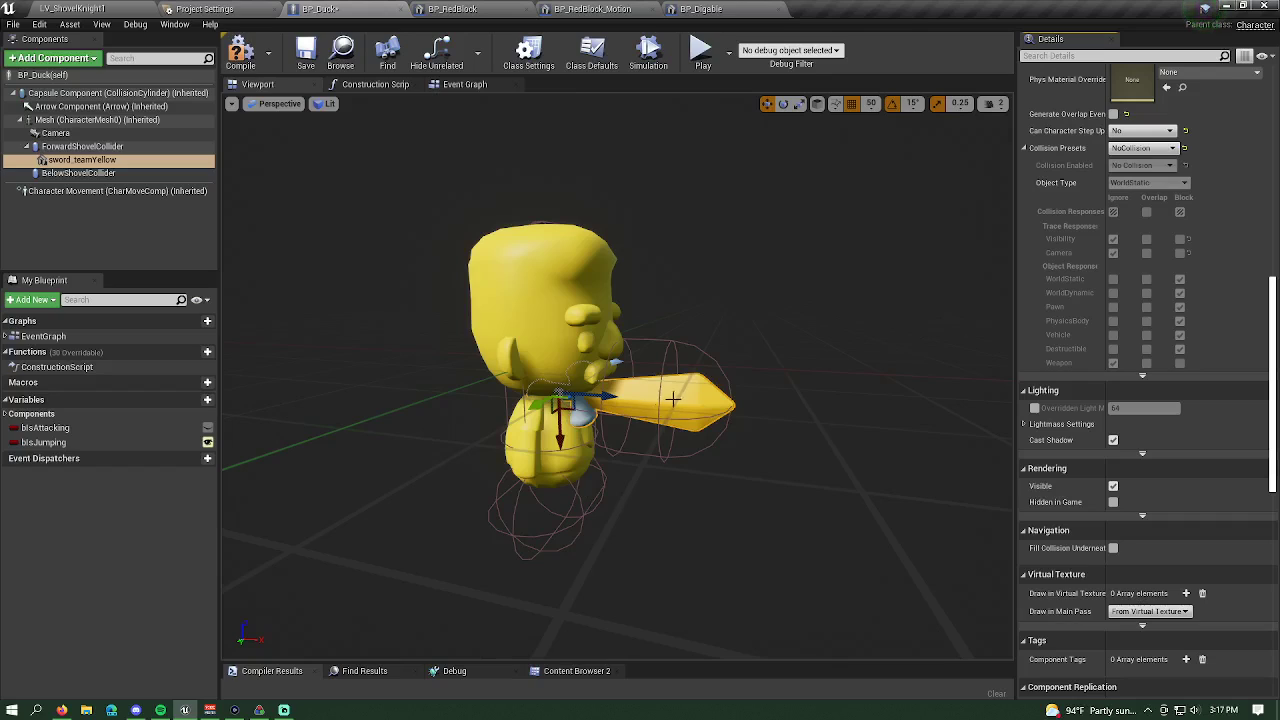
- Review the collision responses of ForwardShovelCollider and BelowShovelCollider
{"action": "left_click", "coordinate": [90, 147]}
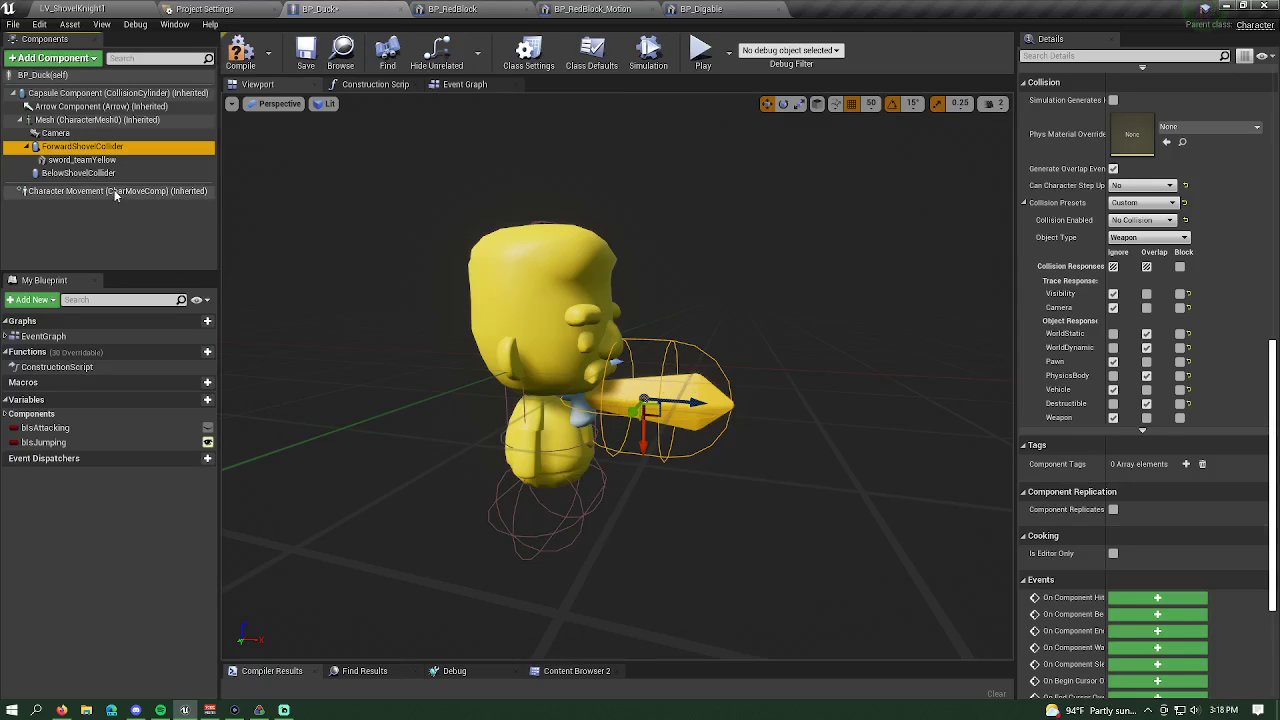
{"action": "left_click", "coordinate": [78, 173]}
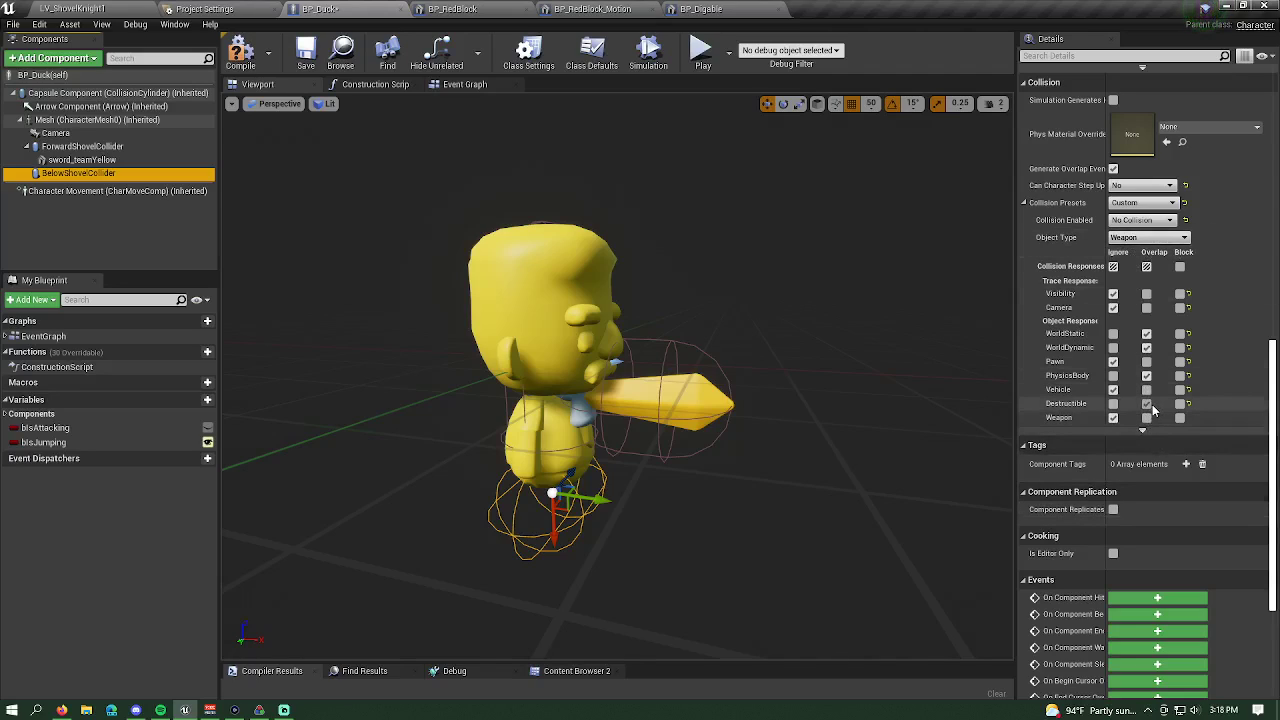
{"action": "left_click", "coordinate": [1152, 333]}
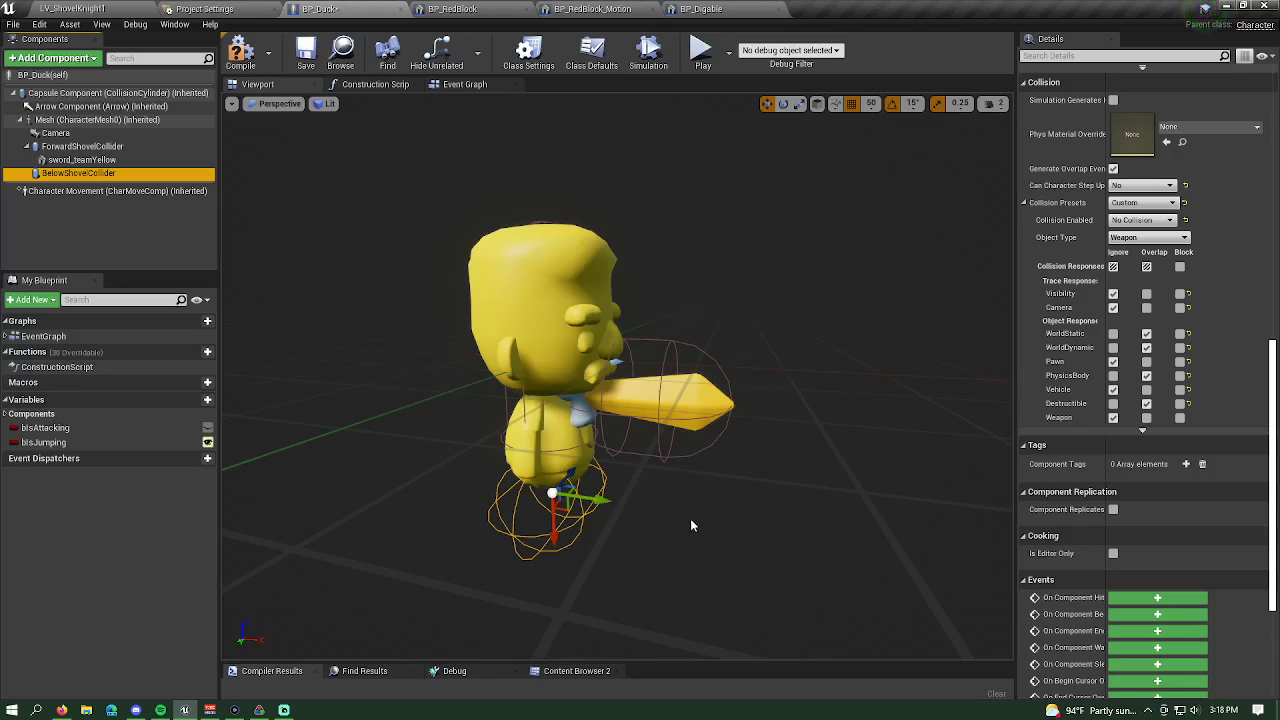
- Look through the Mesh component's physics, collision, transform and skeletal mesh properties
{"action": "left_click", "coordinate": [116, 119]}
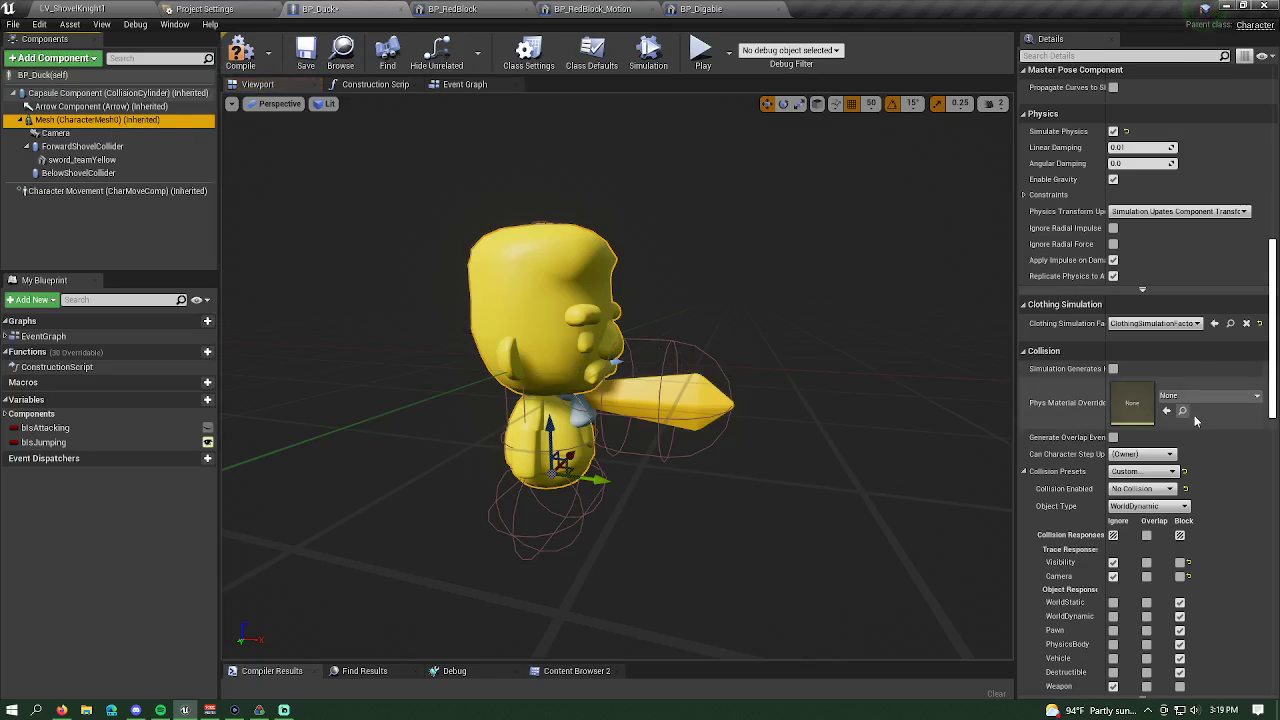
{"action": "scroll", "coordinate": [1194, 415], "scroll_direction": "down", "scroll_amount": 3}
{"action": "scroll", "coordinate": [1195, 444], "scroll_direction": "up", "scroll_amount": 10}
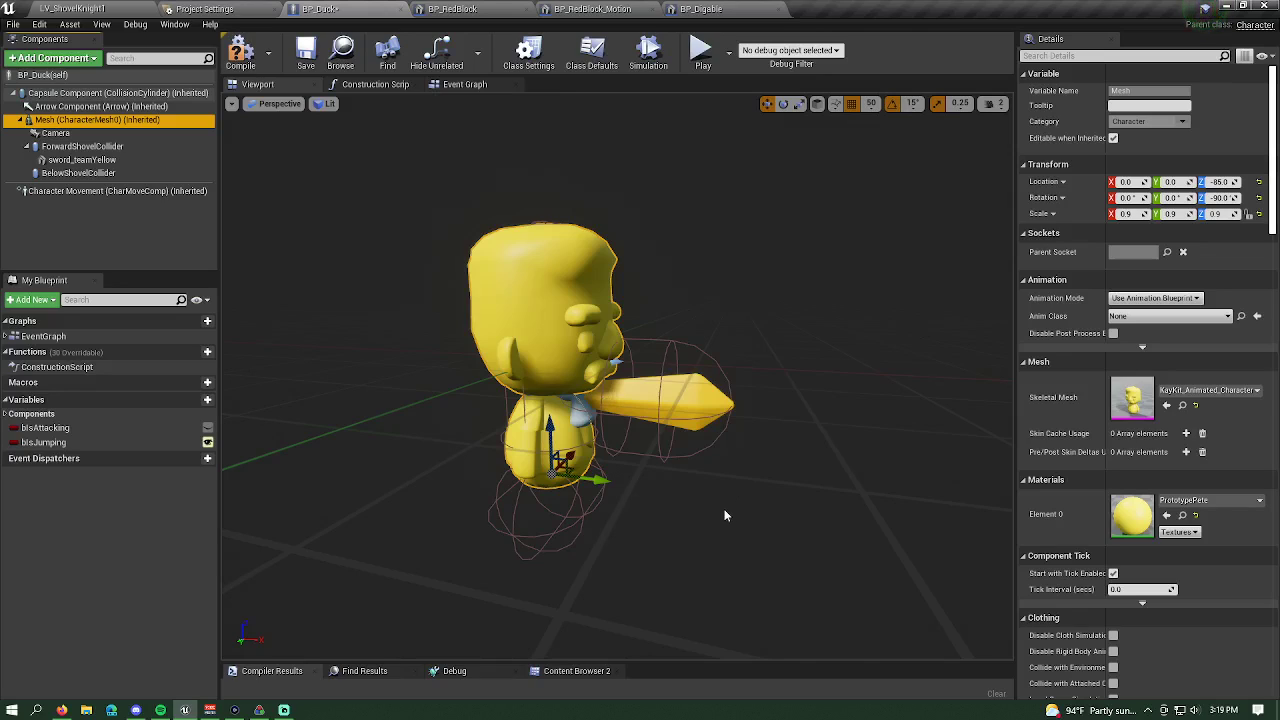
- Swap the sword_teamYellow component's static mesh for sword_teamRed and set its Element 0 material to Red
{"action": "left_click", "coordinate": [97, 163]}
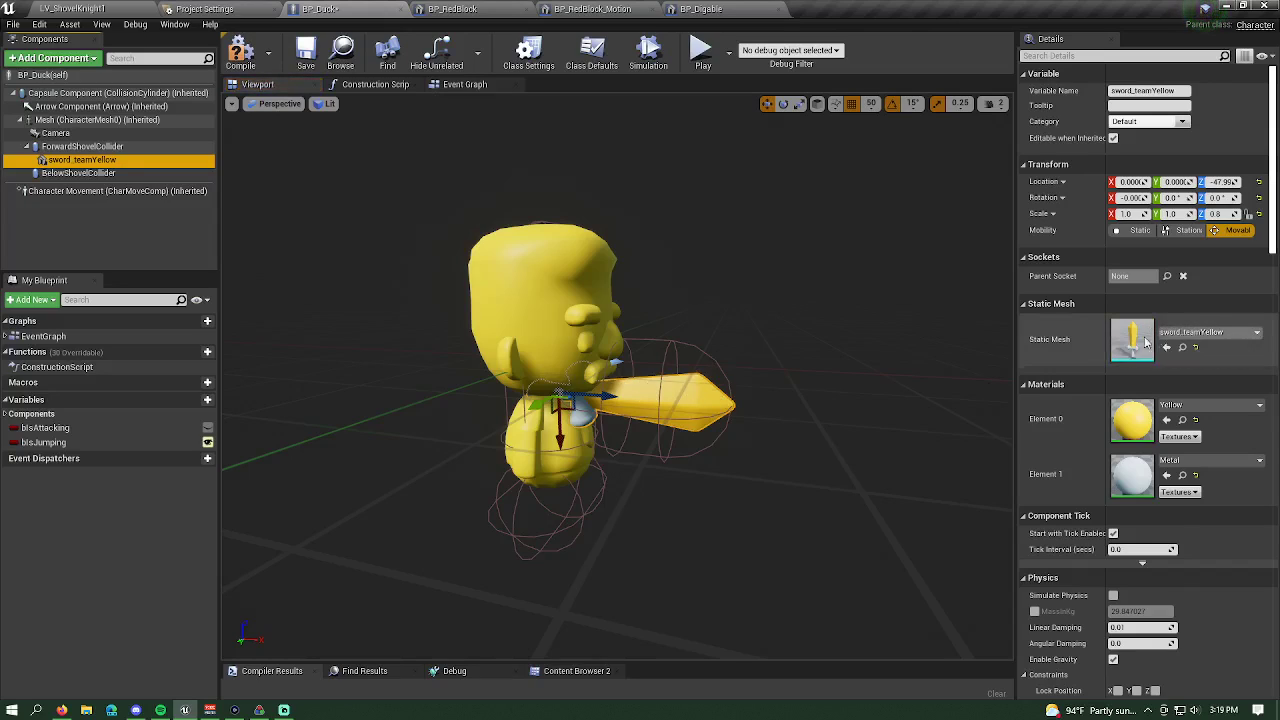
{"action": "left_click", "coordinate": [1200, 333]}
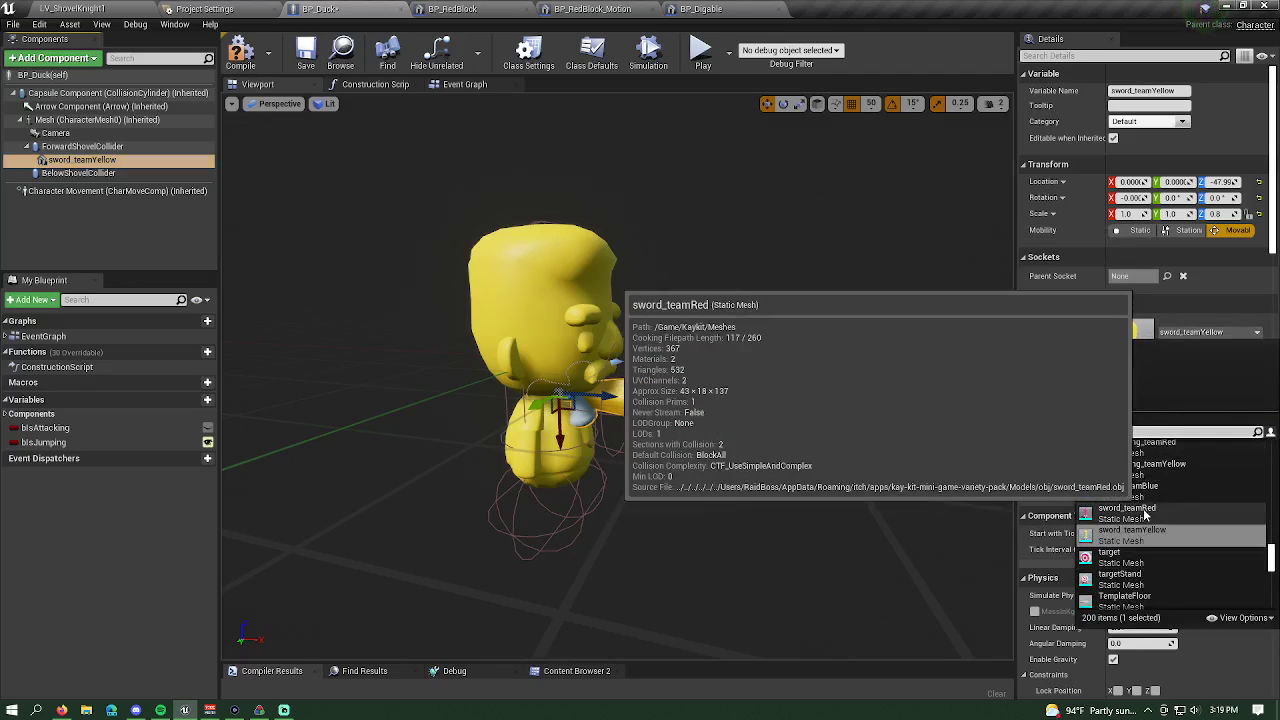
{"action": "left_click", "coordinate": [1135, 510]}
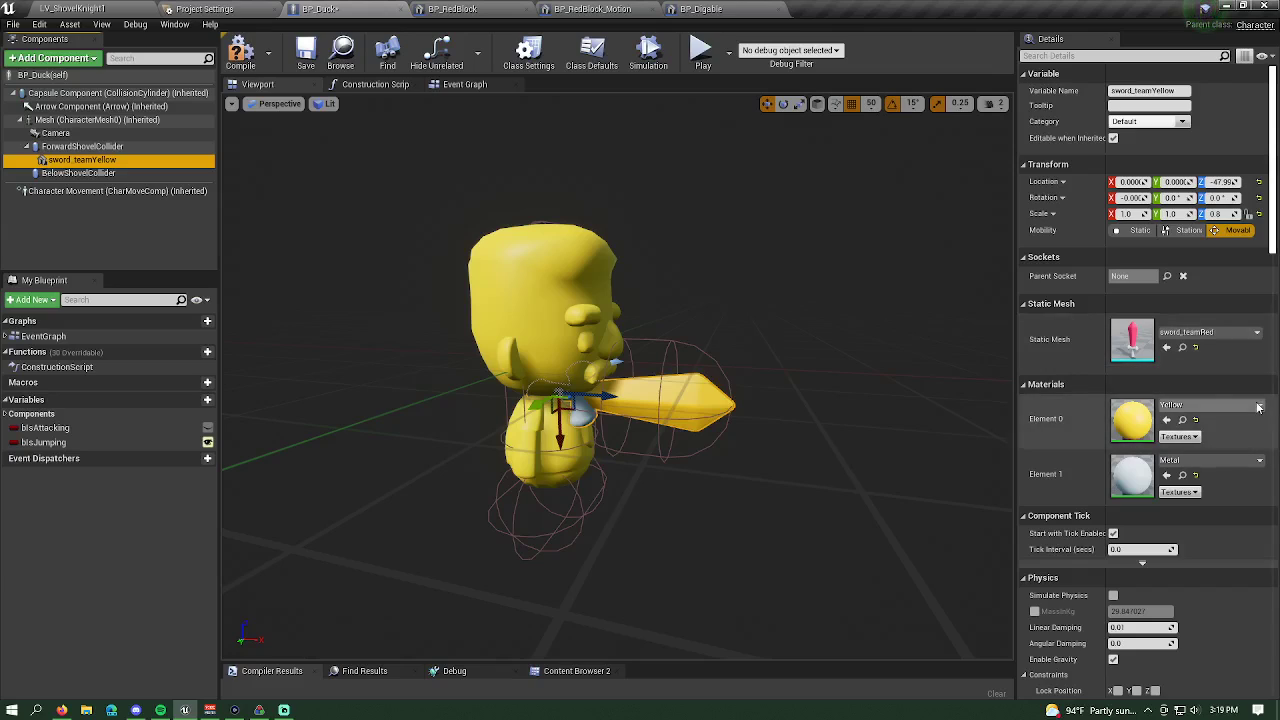
{"action": "left_click", "coordinate": [1210, 405]}
{"action": "left_click", "coordinate": [1140, 258]}
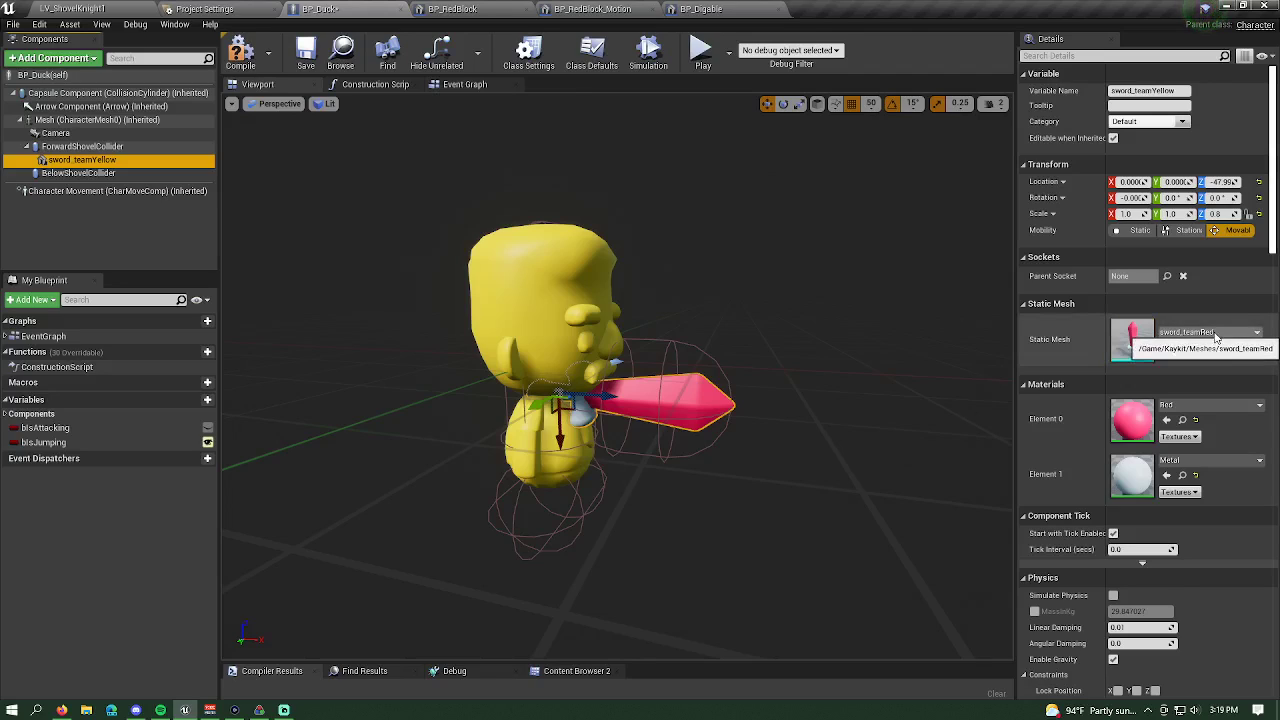
{"action": "left_click", "coordinate": [1165, 336]}
{"action": "left_click", "coordinate": [1063, 367]}
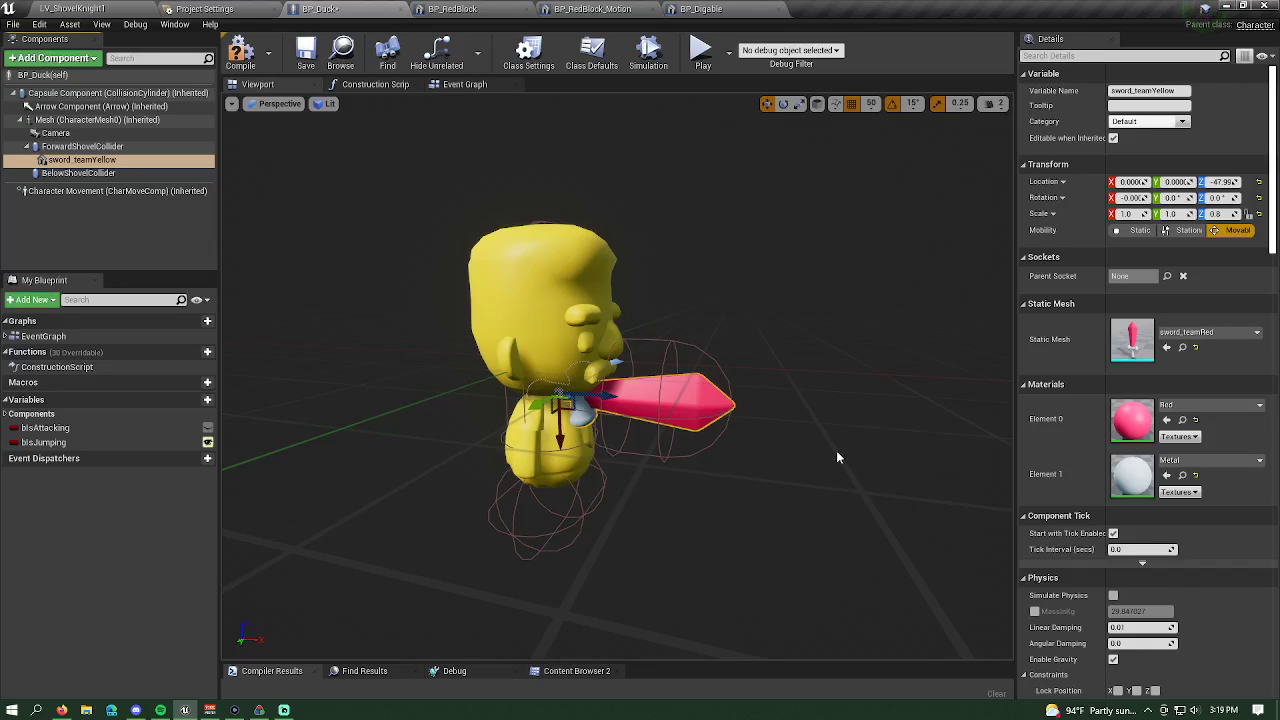
- Review the sword's physics and collision properties and inspect the duck and its sword in Wireframe view before returning to Lit
{"action": "scroll", "coordinate": [1120, 495], "scroll_direction": "down", "scroll_amount": 8}
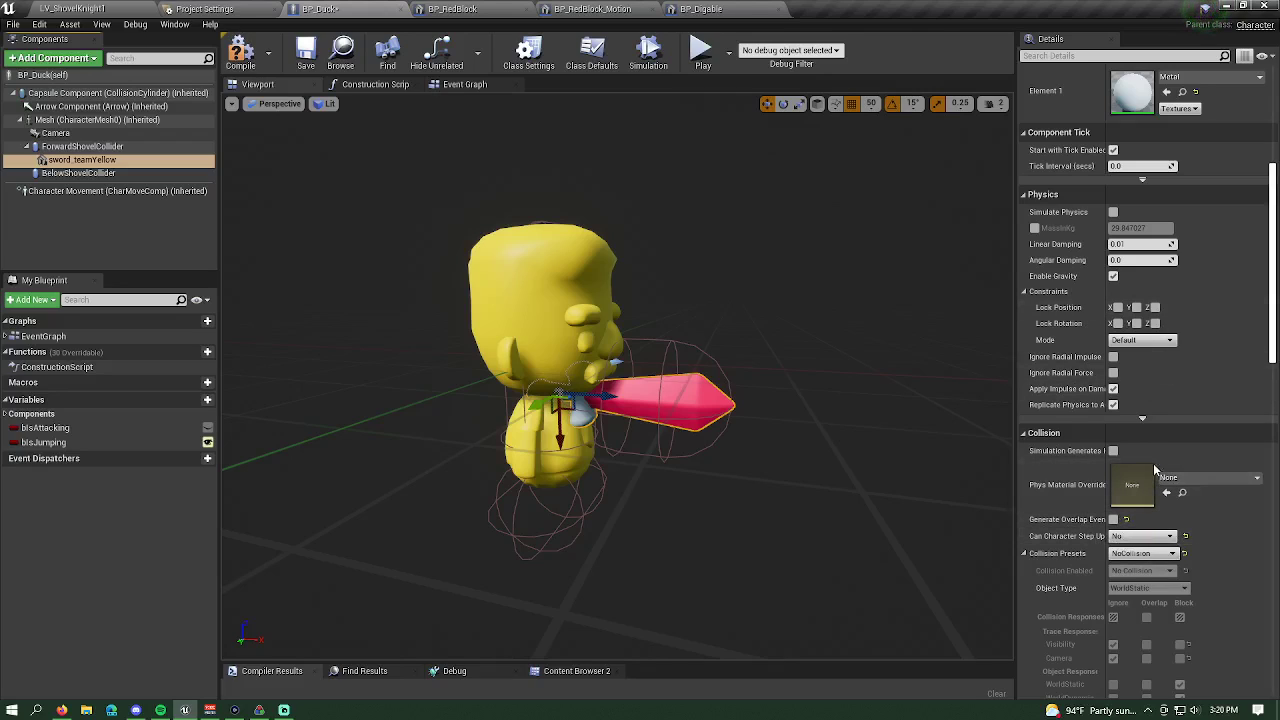
{"action": "scroll", "coordinate": [1177, 460], "scroll_direction": "up", "scroll_amount": 7}
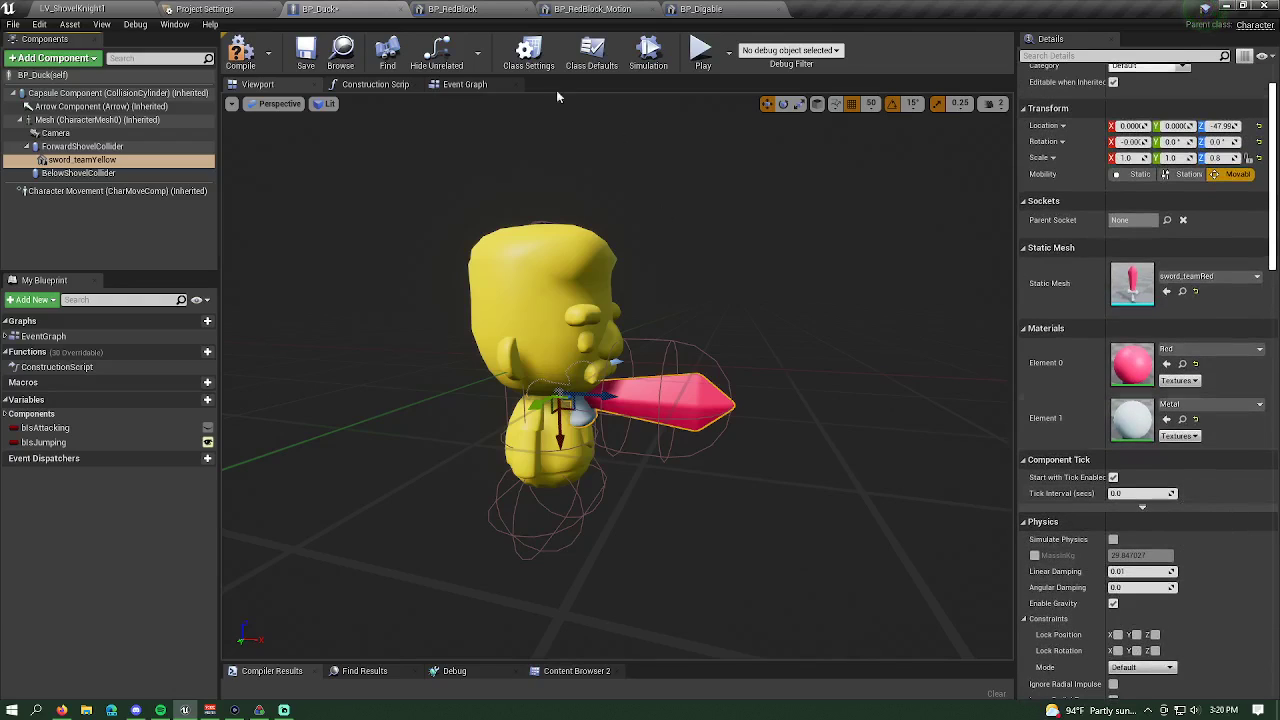
{"action": "left_click", "coordinate": [326, 104]}
{"action": "left_click", "coordinate": [346, 152]}
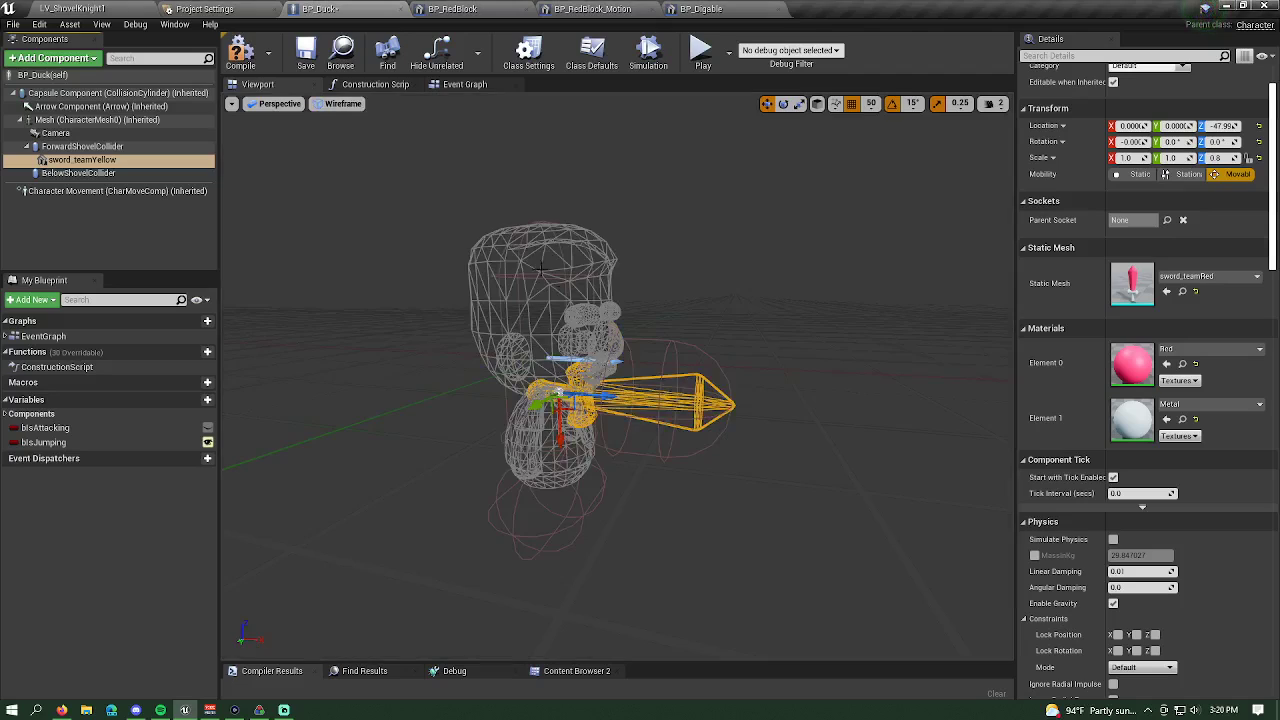
{"action": "scroll", "coordinate": [676, 442], "scroll_direction": "up", "scroll_amount": 4}
{"action": "scroll", "coordinate": [700, 440], "scroll_direction": "down", "scroll_amount": 2}
{"action": "right_click_drag", "start_coordinate": [731, 448], "coordinate": [515, 452]}
{"action": "key", "text": "d"}
{"action": "key", "text": "a"}
{"action": "key", "text": "d"}
{"action": "left_click_drag", "start_coordinate": [315, 460], "coordinate": [222, 468], "text": "alt"}
{"action": "key", "text": "a"}
{"action": "right_click_drag", "start_coordinate": [612, 281], "coordinate": [800, 280]}
{"action": "key", "text": "s"}
{"action": "left_click", "coordinate": [343, 104]}
{"action": "left_click", "coordinate": [347, 118]}
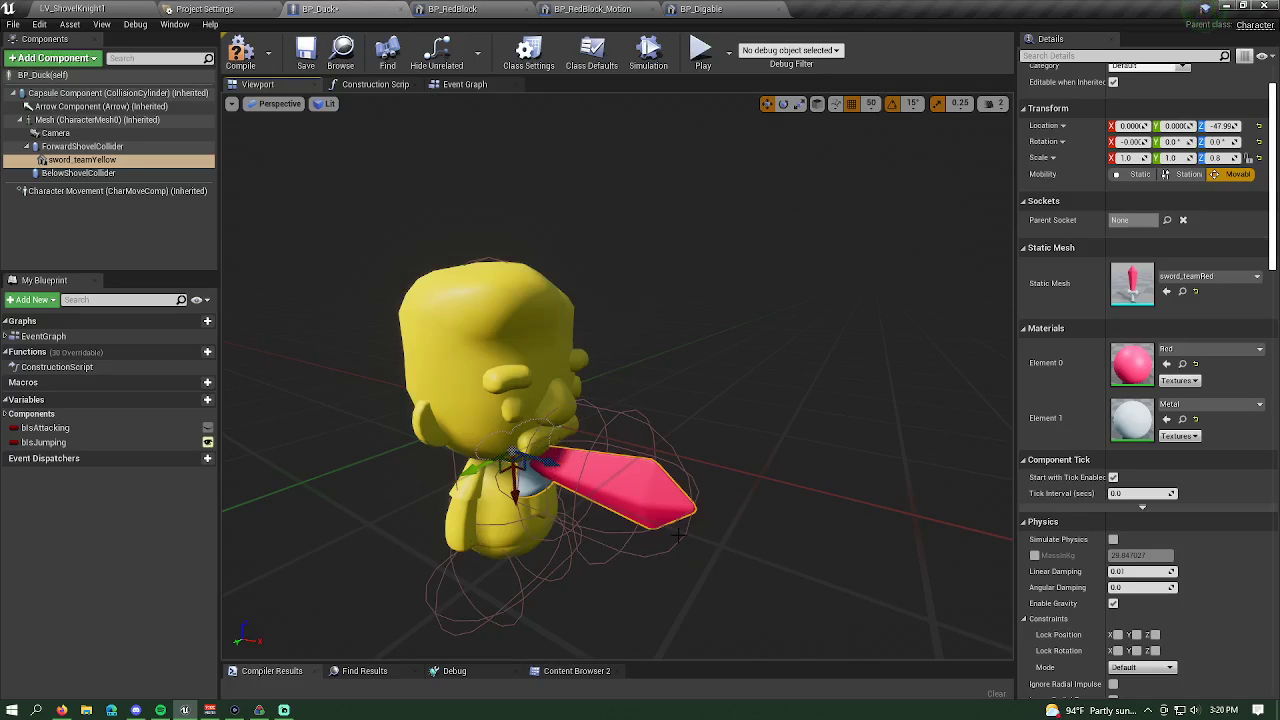
{"action": "right_click_drag", "start_coordinate": [678, 535], "coordinate": [650, 535]}
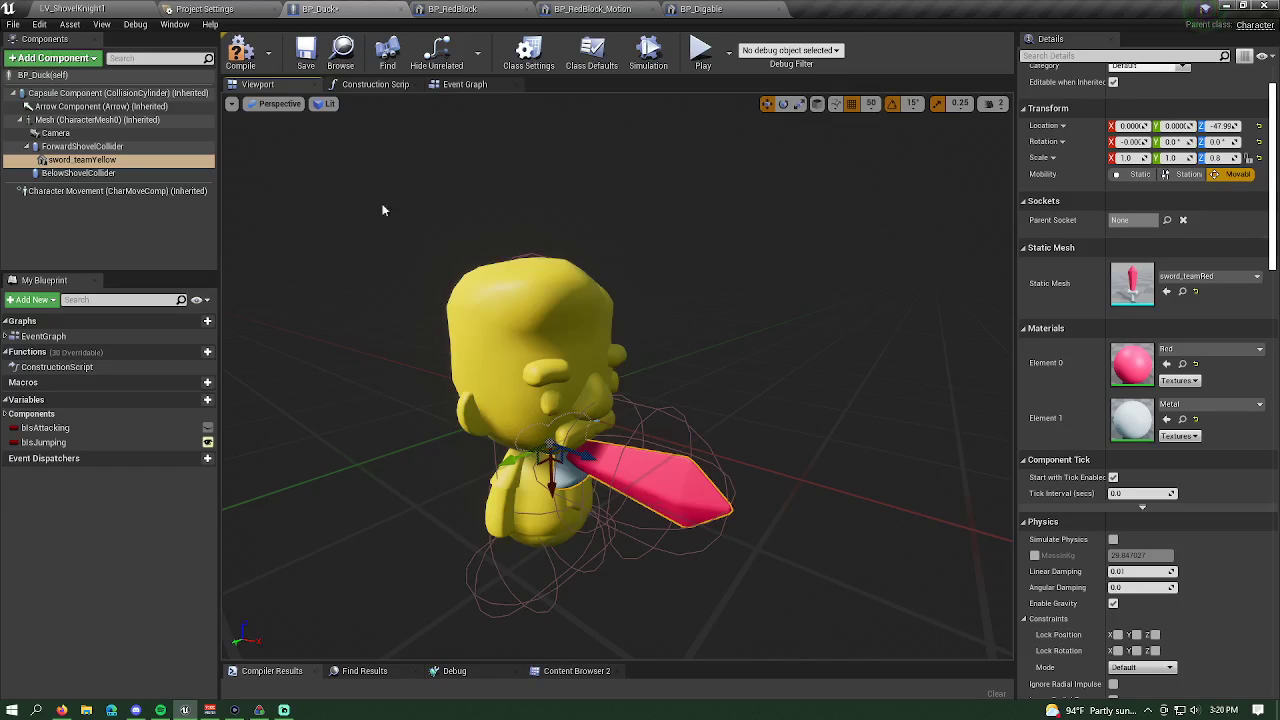
- Examine the collision presets and object responses of BP_Duck's BelowShovelCollider
{"action": "left_click", "coordinate": [207, 8]}
{"action": "left_click", "coordinate": [118, 9]}
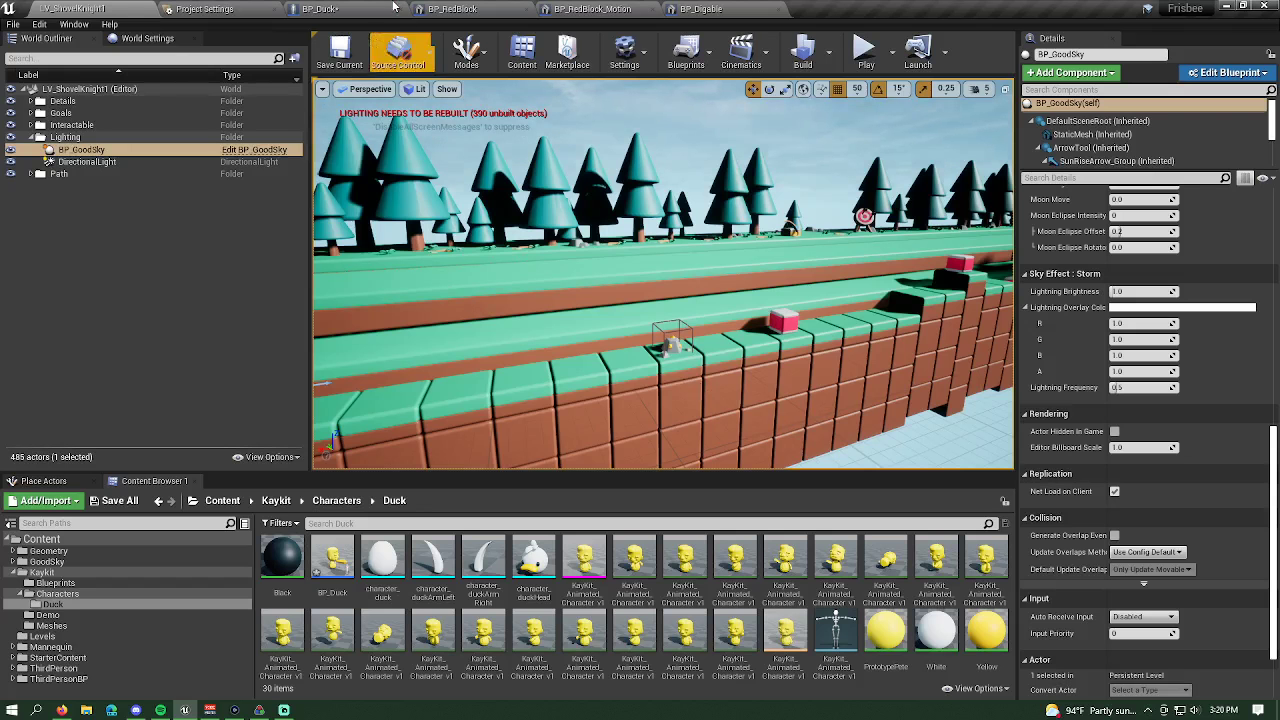
{"action": "left_click", "coordinate": [360, 10]}
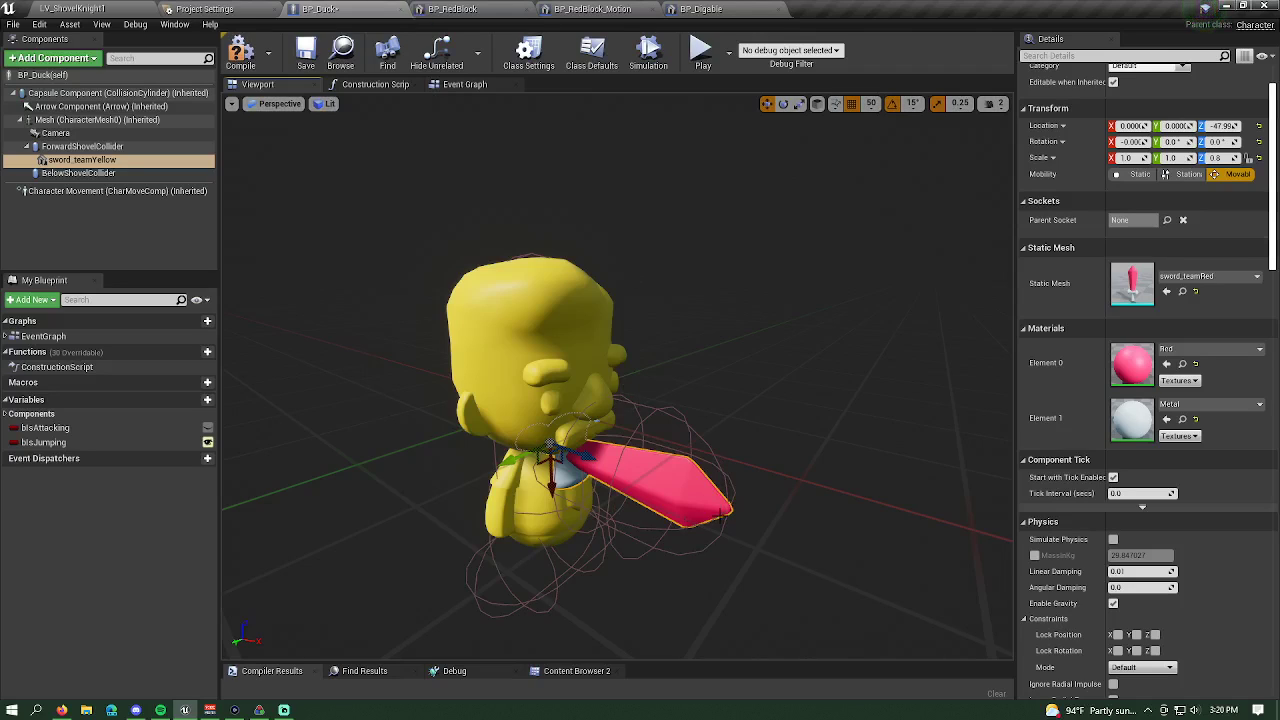
{"action": "left_click", "coordinate": [78, 173]}
{"action": "scroll", "coordinate": [1082, 571], "scroll_direction": "down", "scroll_amount": 5}
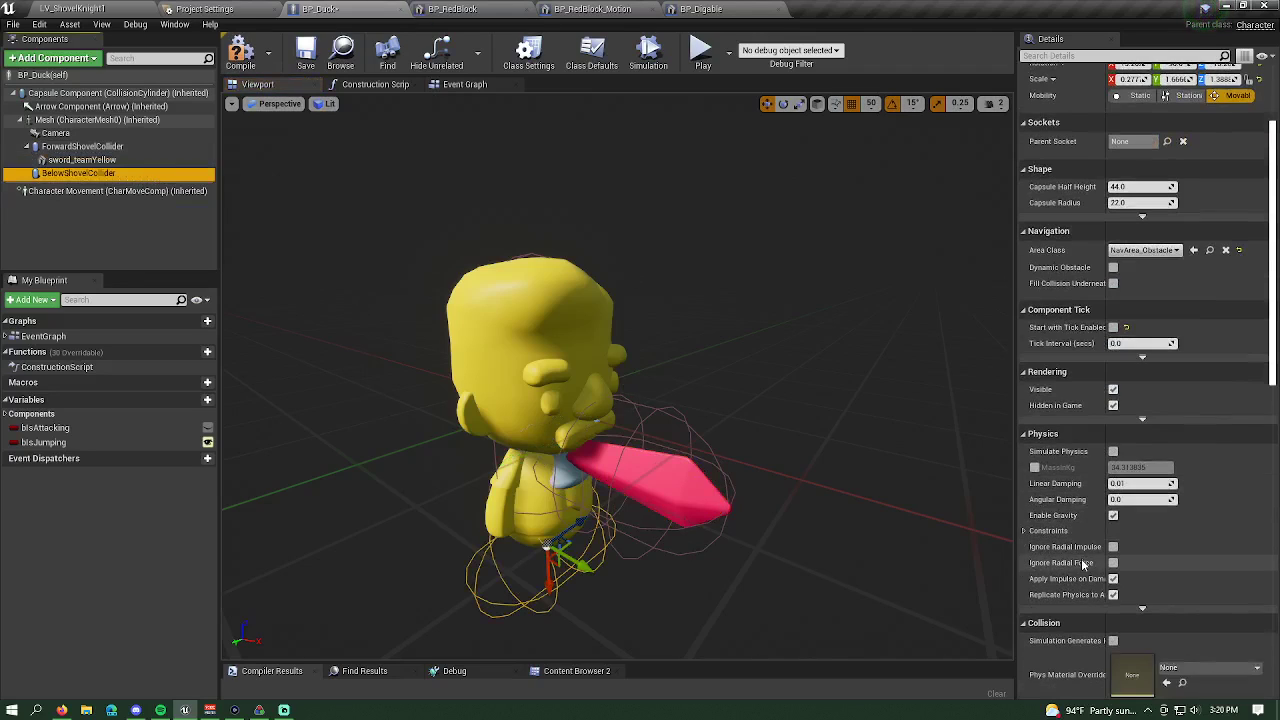
{"action": "scroll", "coordinate": [1082, 571], "scroll_direction": "down", "scroll_amount": 5}
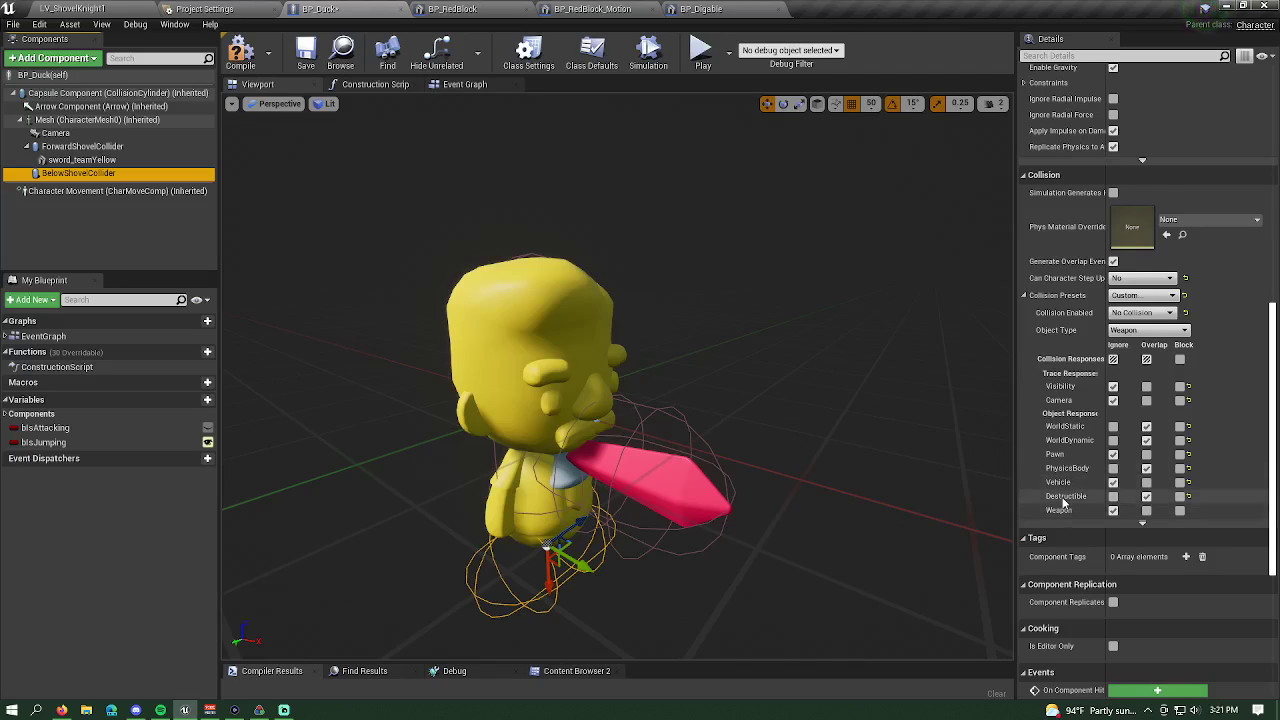
- Look at the red block in the level and examine the collision settings of BP_RedBlock's Static Mesh Component
{"action": "left_click", "coordinate": [112, 7]}
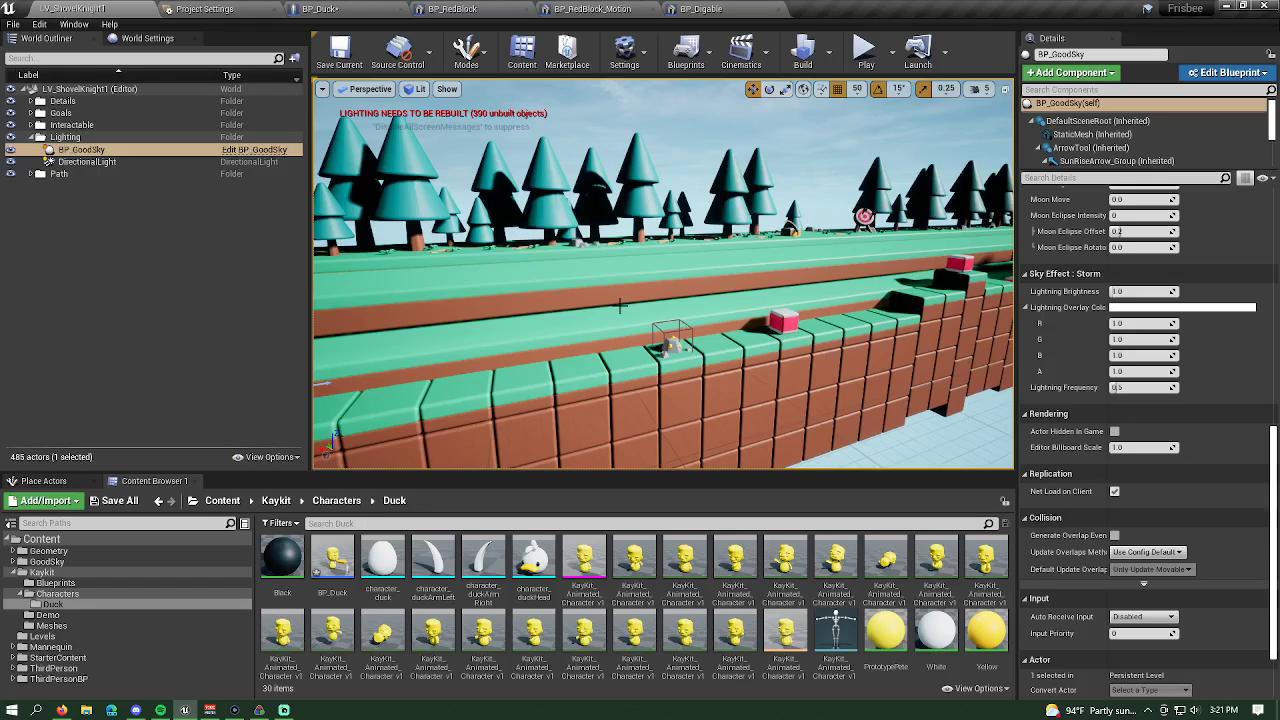
{"action": "right_click_drag", "start_coordinate": [663, 274], "coordinate": [542, 282]}
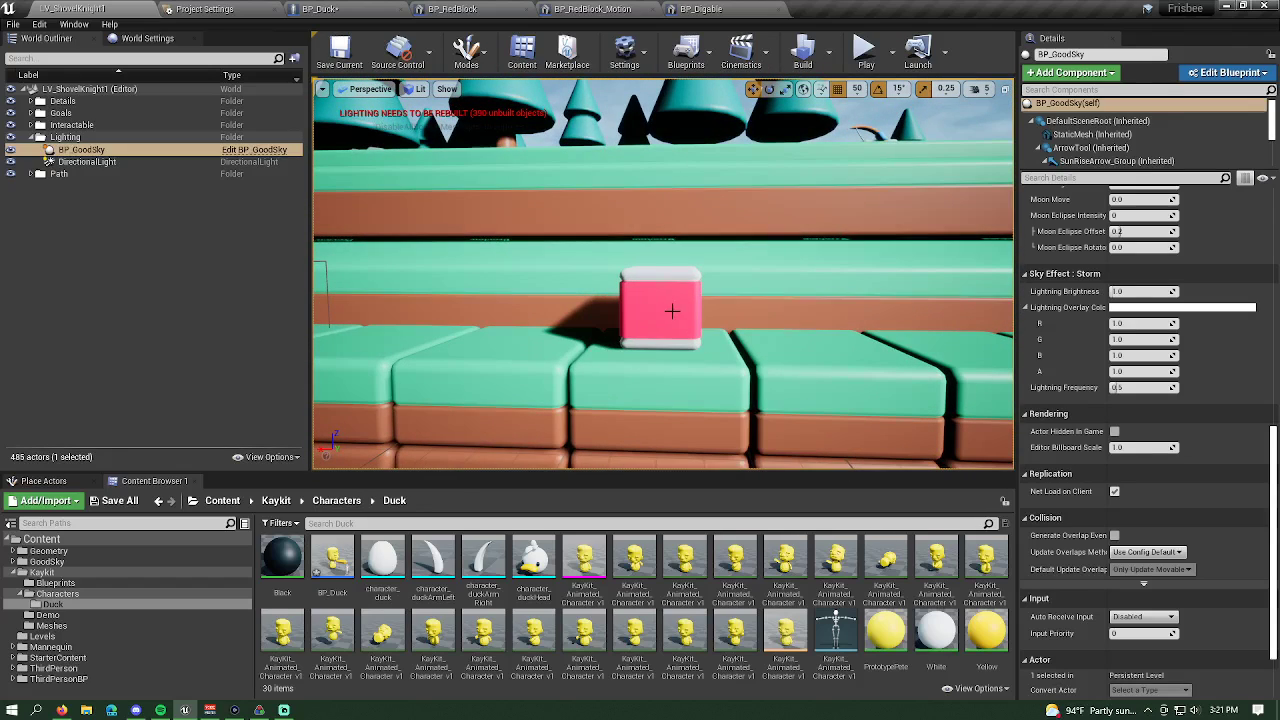
{"action": "left_click", "coordinate": [450, 9]}
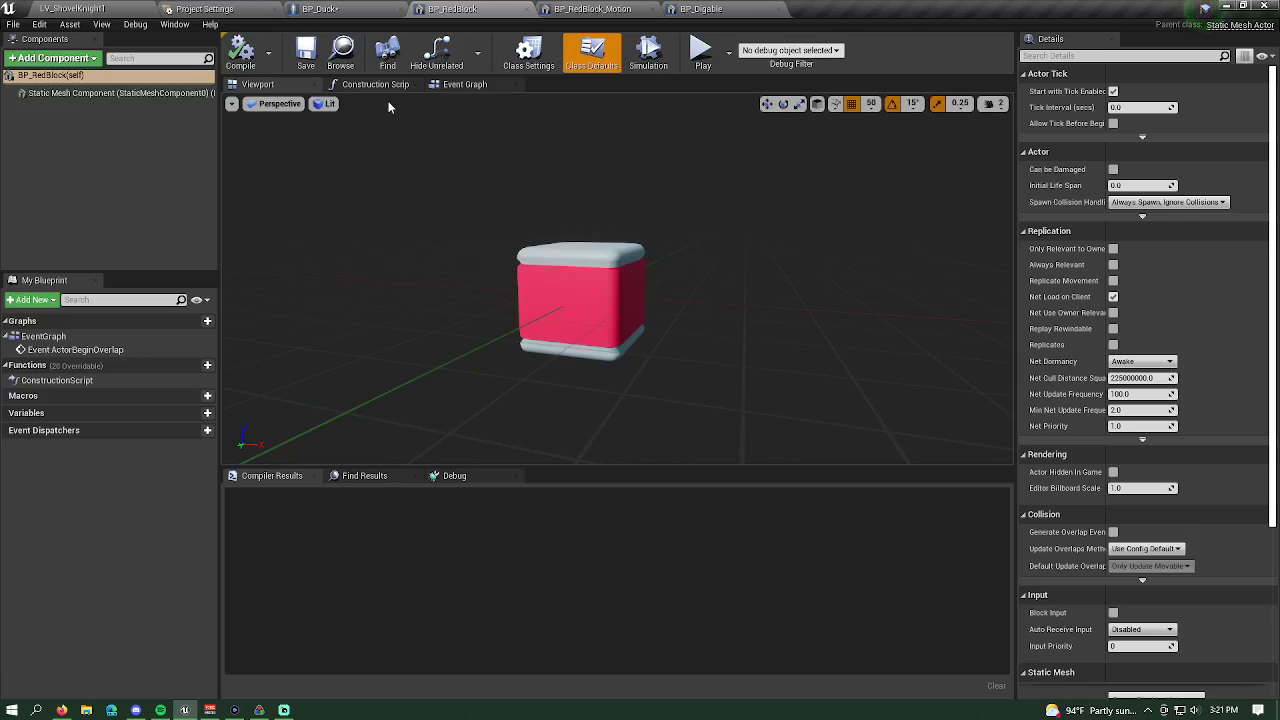
{"action": "left_click", "coordinate": [96, 93]}
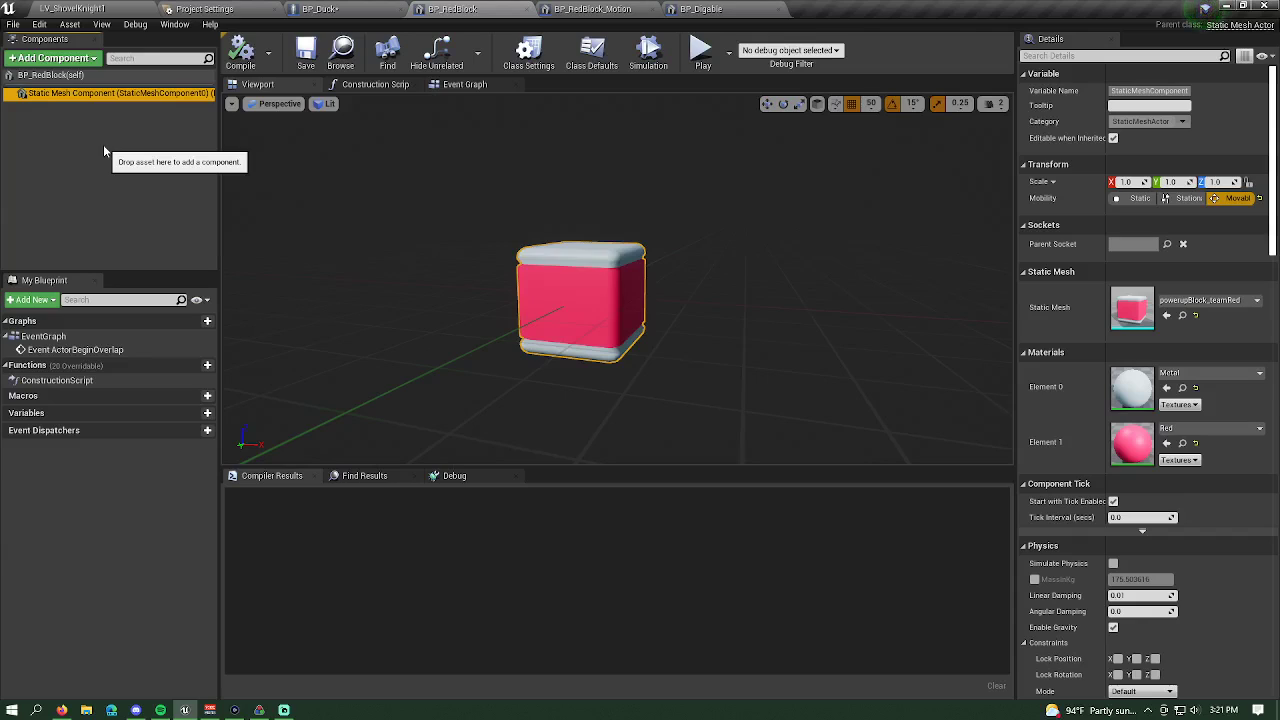
{"action": "scroll", "coordinate": [1104, 462], "scroll_direction": "down", "scroll_amount": 3}
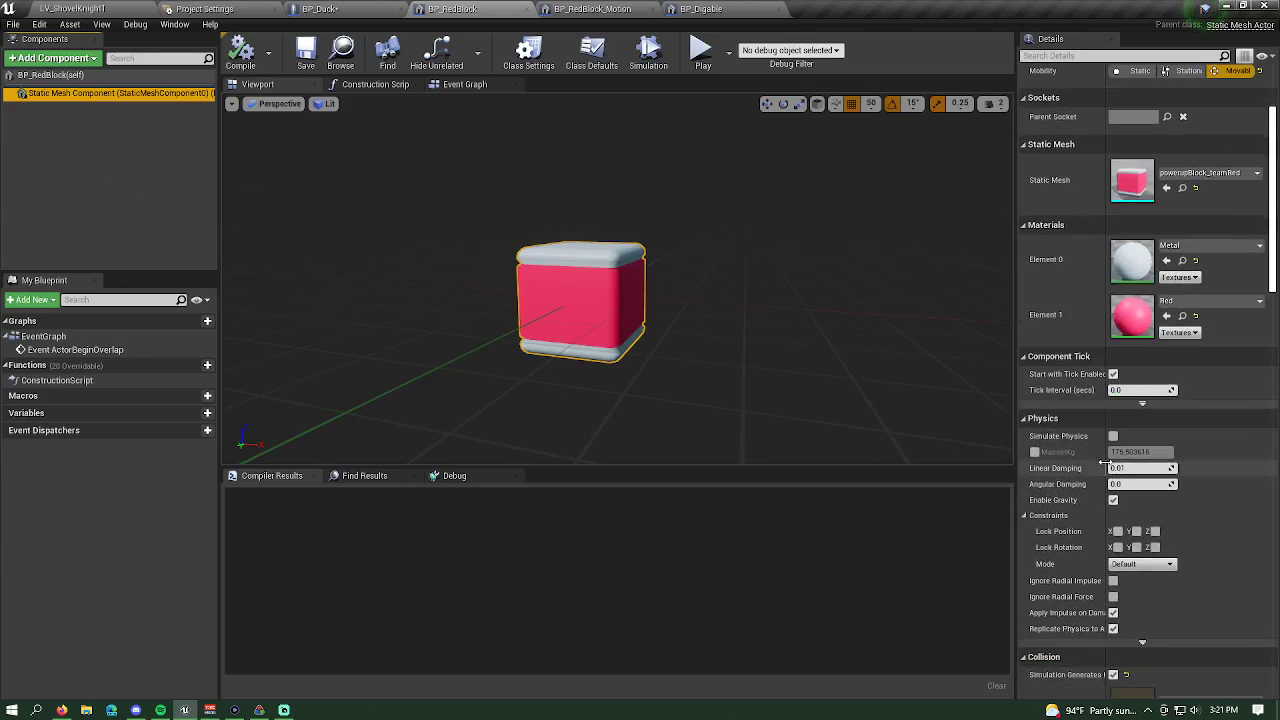
{"action": "scroll", "coordinate": [1104, 462], "scroll_direction": "down", "scroll_amount": 9}
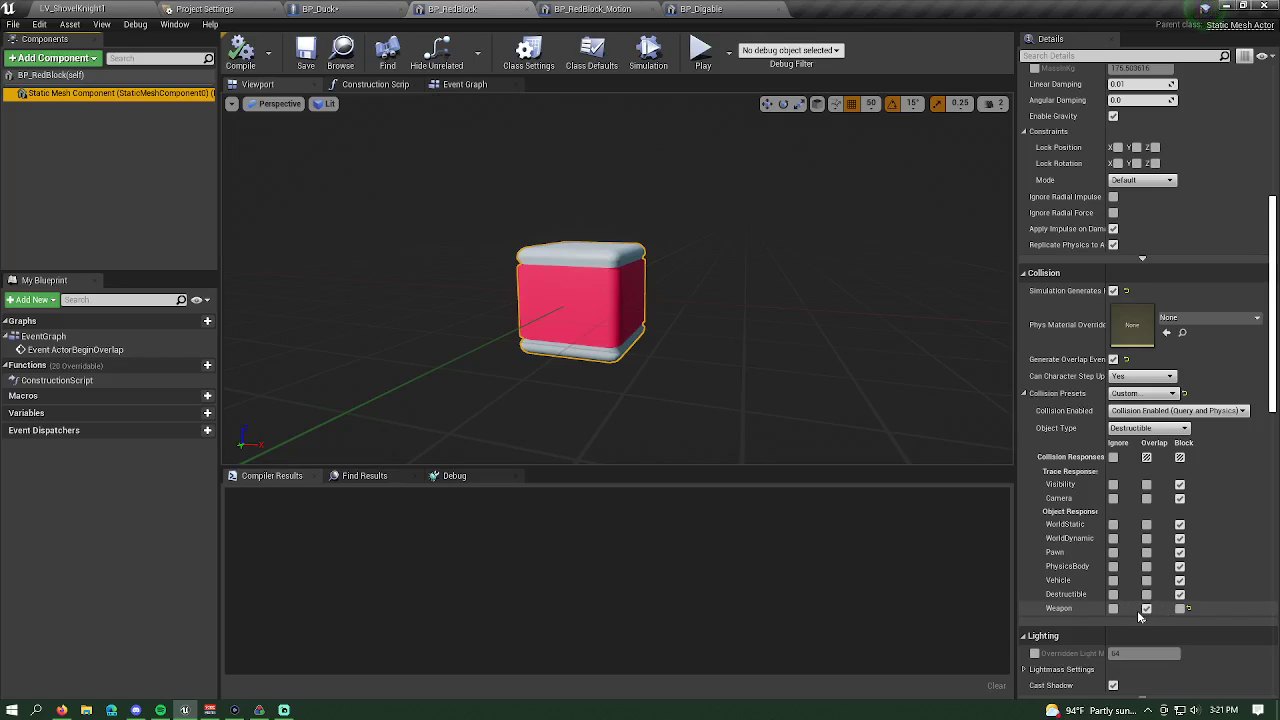
- Examine the ActorBeginOverlap and DestroyActor nodes in BP_RedBlock's event graph
{"action": "left_click", "coordinate": [372, 84]}
{"action": "left_click", "coordinate": [465, 84]}
{"action": "scroll", "coordinate": [541, 270], "scroll_direction": "down", "scroll_amount": 4}
{"action": "right_click_drag", "start_coordinate": [541, 270], "coordinate": [596, 344]}
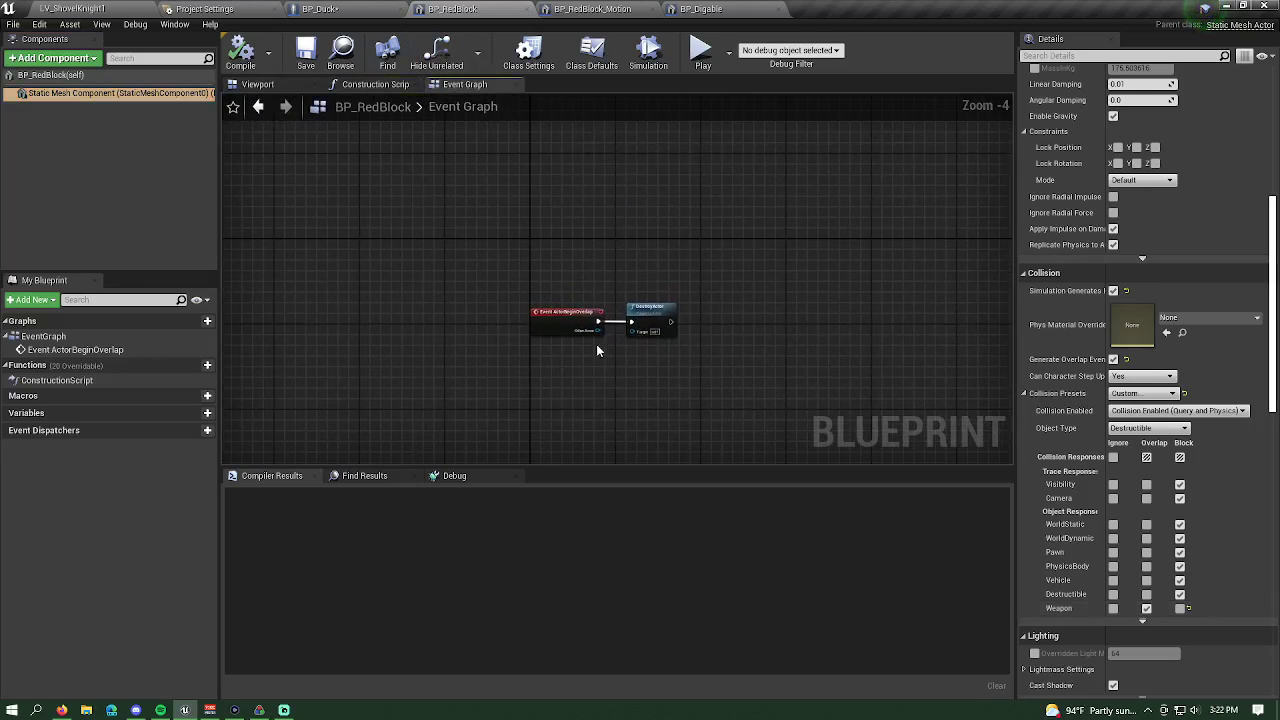
{"action": "scroll", "coordinate": [596, 350], "scroll_direction": "up", "scroll_amount": 3}
{"action": "scroll", "coordinate": [633, 350], "scroll_direction": "up", "scroll_amount": 1}
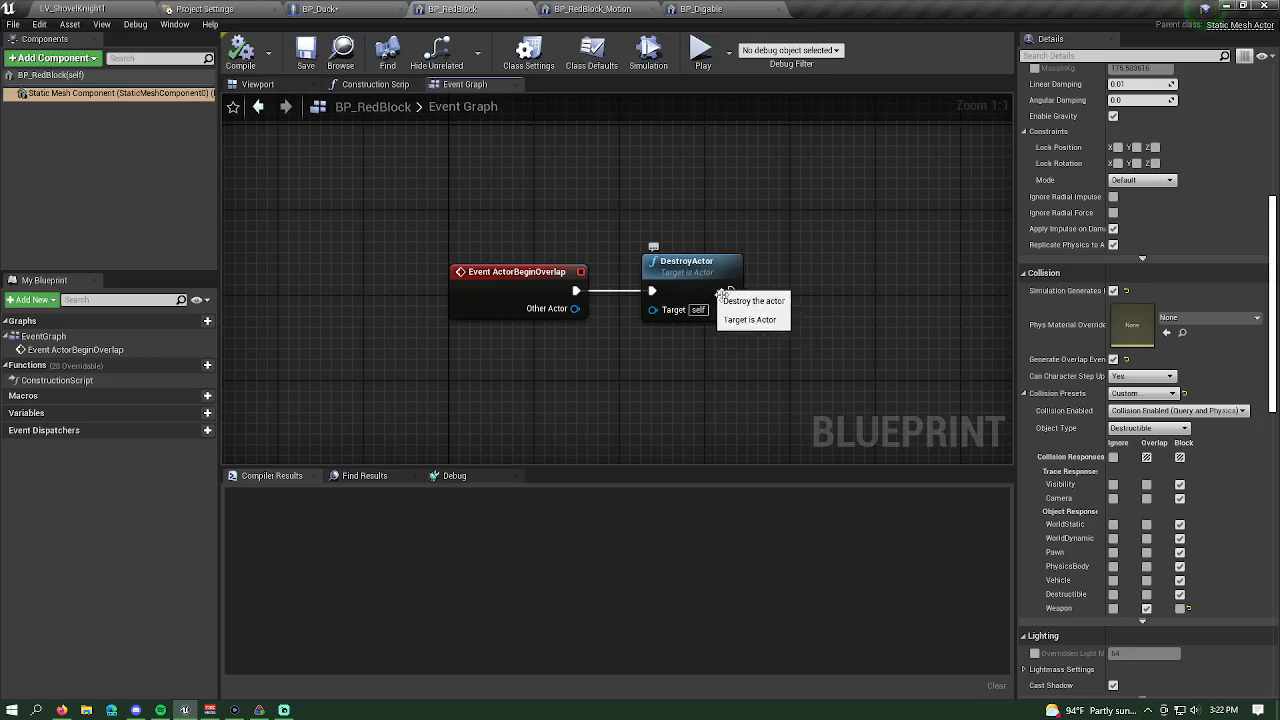
- Place a BP_RedBlock from the Kaykit Blueprints folder in the level beside the diggable rock pile
{"action": "left_click", "coordinate": [206, 7]}
{"action": "left_click", "coordinate": [113, 7]}
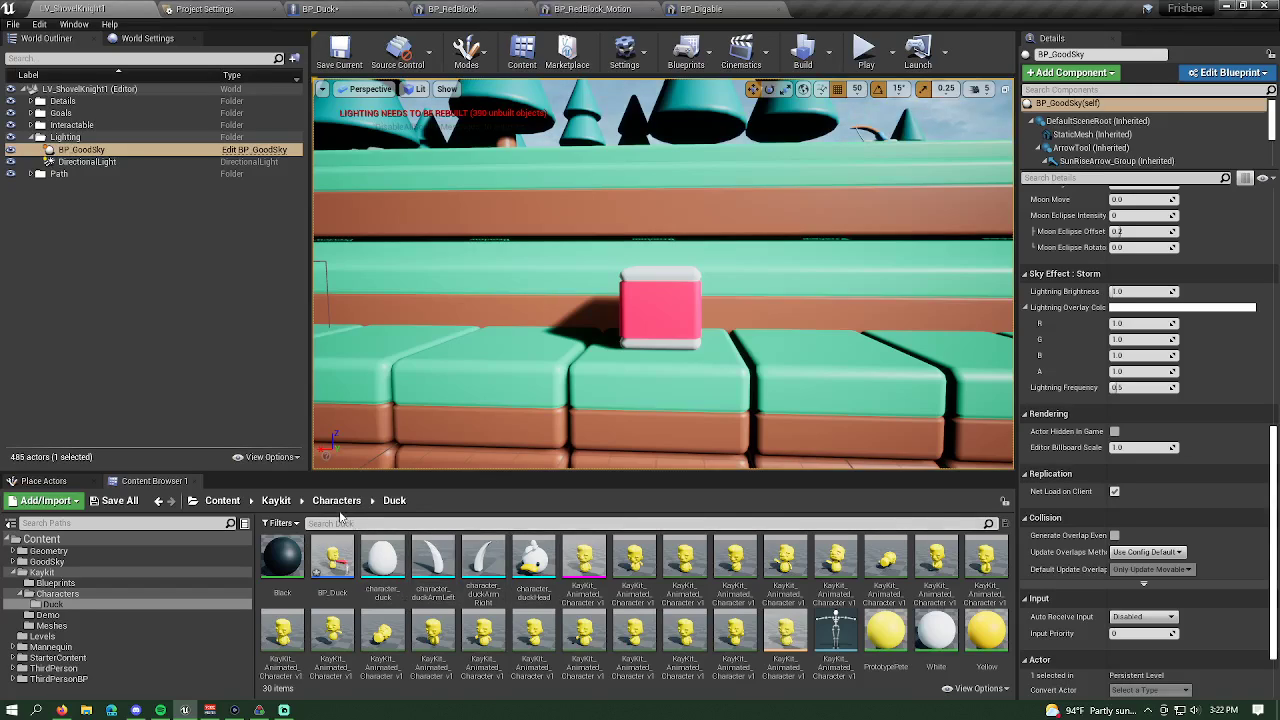
{"action": "left_click", "coordinate": [336, 500]}
{"action": "left_click", "coordinate": [276, 500]}
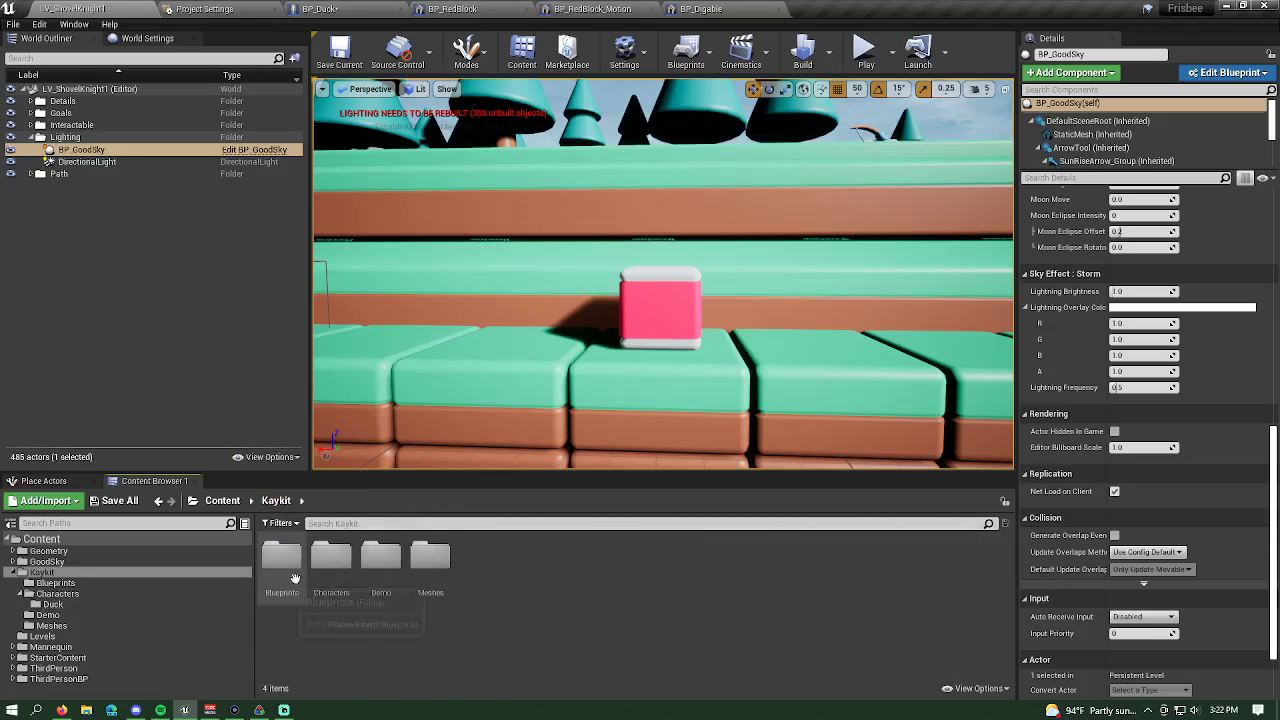
{"action": "double_click", "coordinate": [281, 555]}
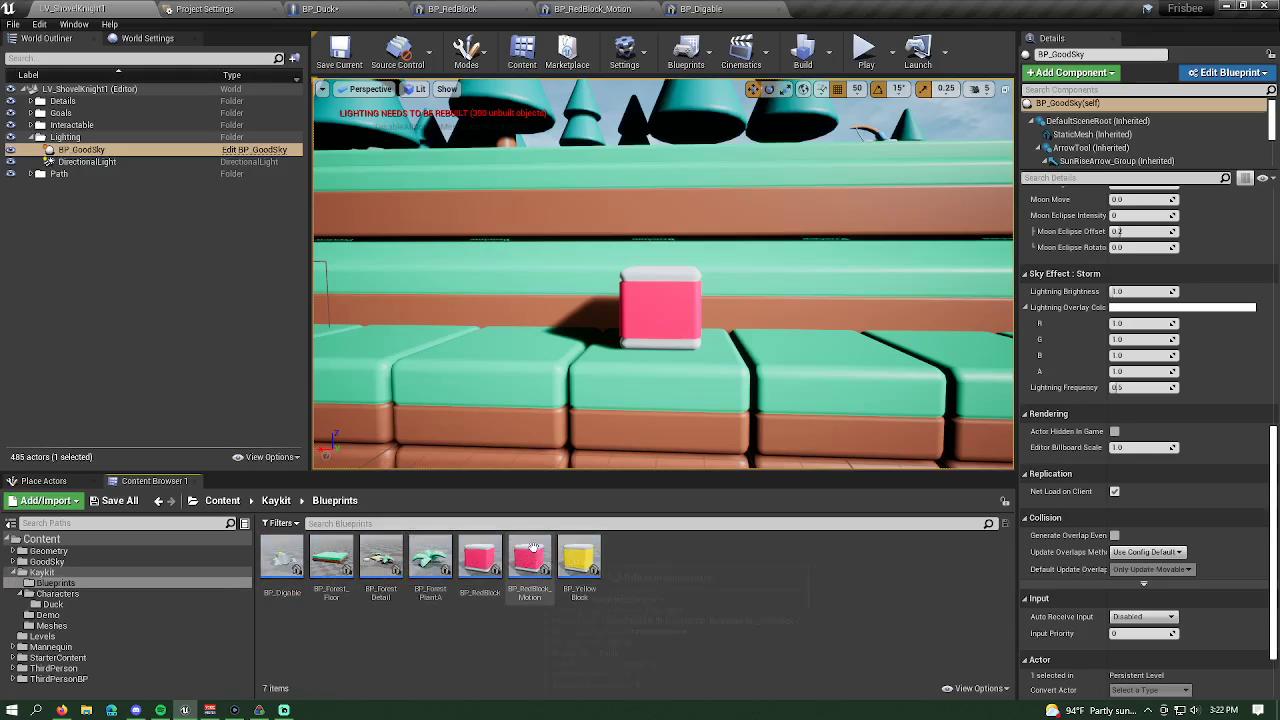
{"action": "right_click_drag", "start_coordinate": [510, 400], "coordinate": [415, 392]}
{"action": "left_click_drag", "start_coordinate": [478, 551], "coordinate": [480, 263]}
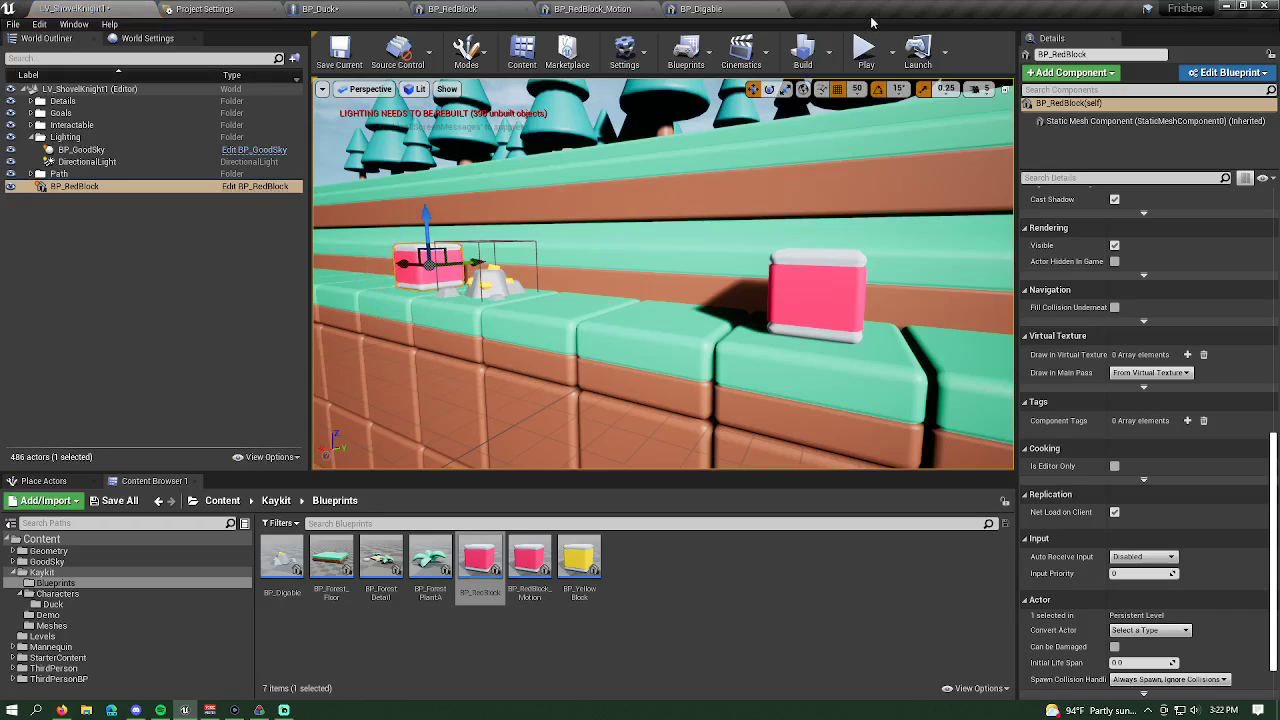
- Play-test the level by walking the duck to the newly placed red block and attacking it, and end the session
{"action": "left_click", "coordinate": [818, 254]}
{"action": "key", "text": "d"}
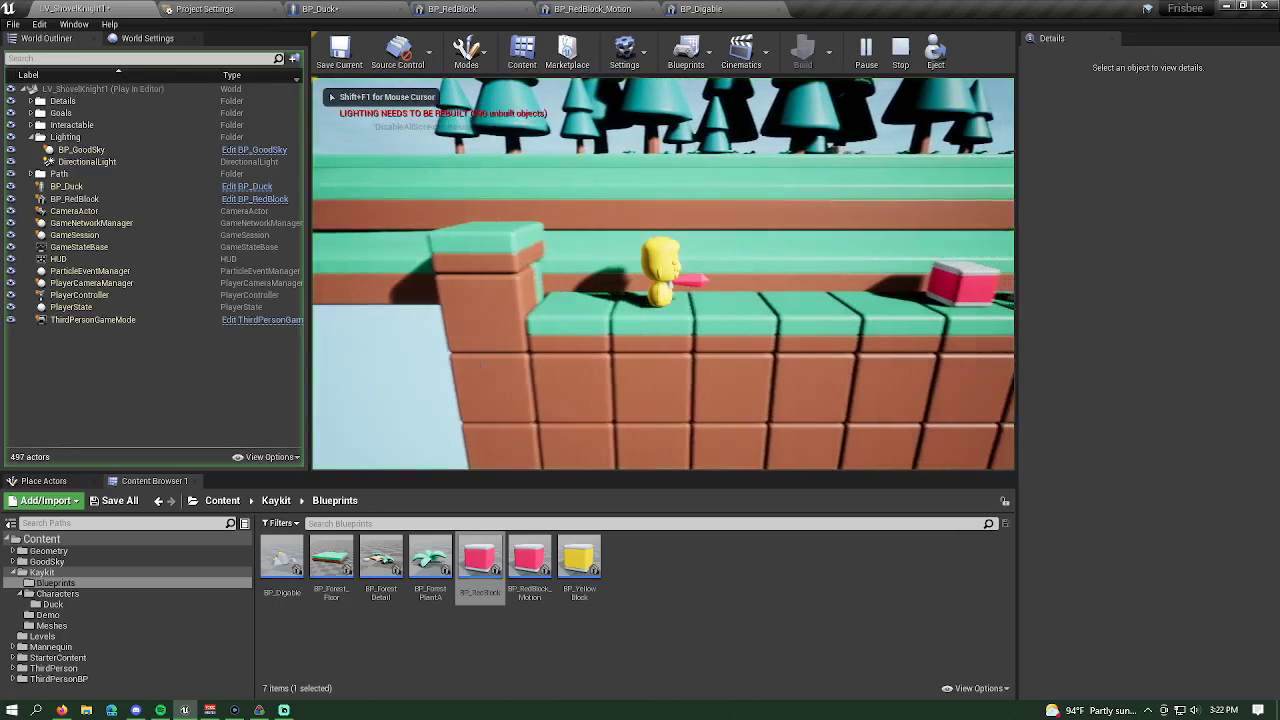
{"action": "key", "text": "d"}
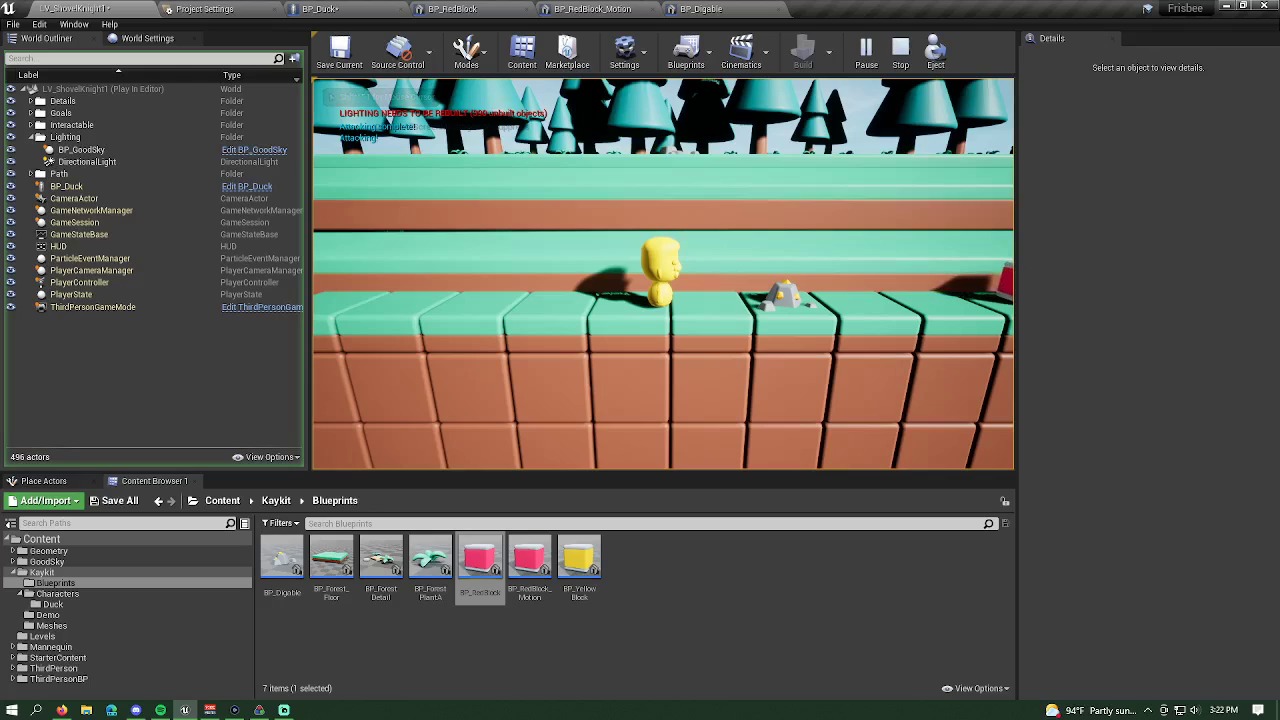
{"action": "key", "text": "Escape"}
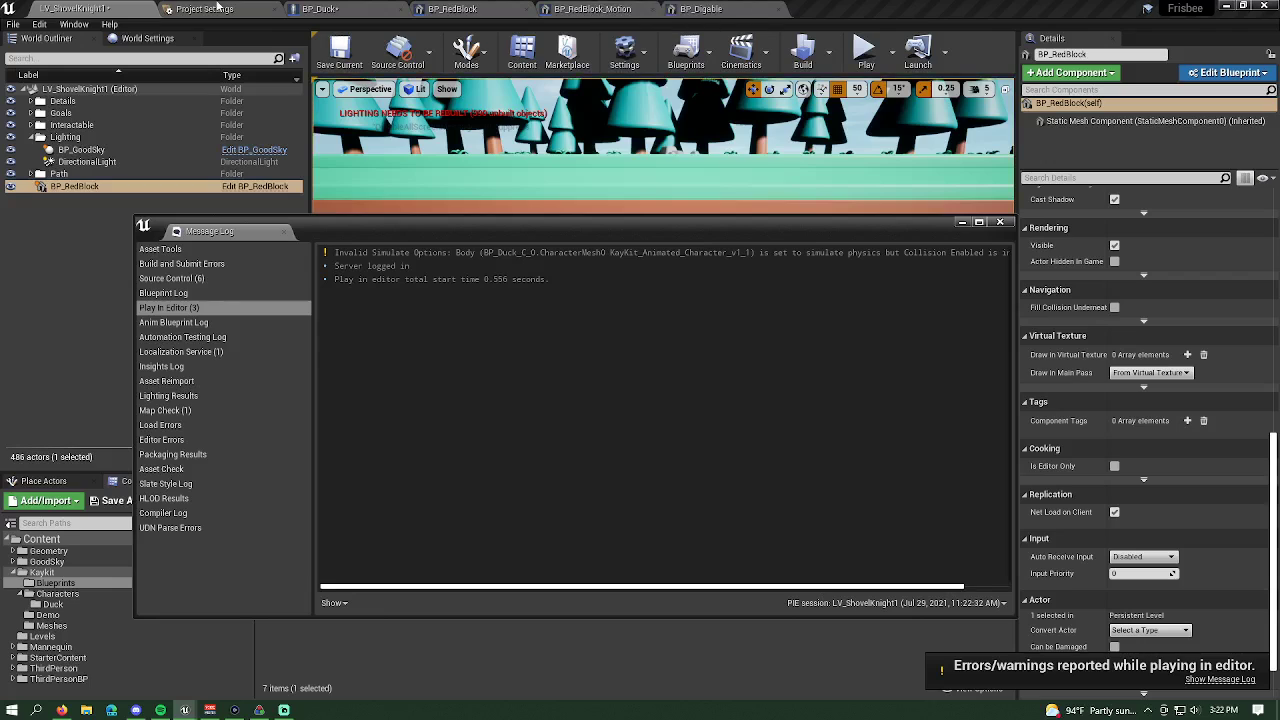
- Dismiss the message log, turn off Visible for BP_Duck's sword_teamYellow component and compile the blueprint
{"action": "left_click", "coordinate": [216, 7]}
{"action": "left_click", "coordinate": [354, 8]}
{"action": "left_click", "coordinate": [1000, 222]}
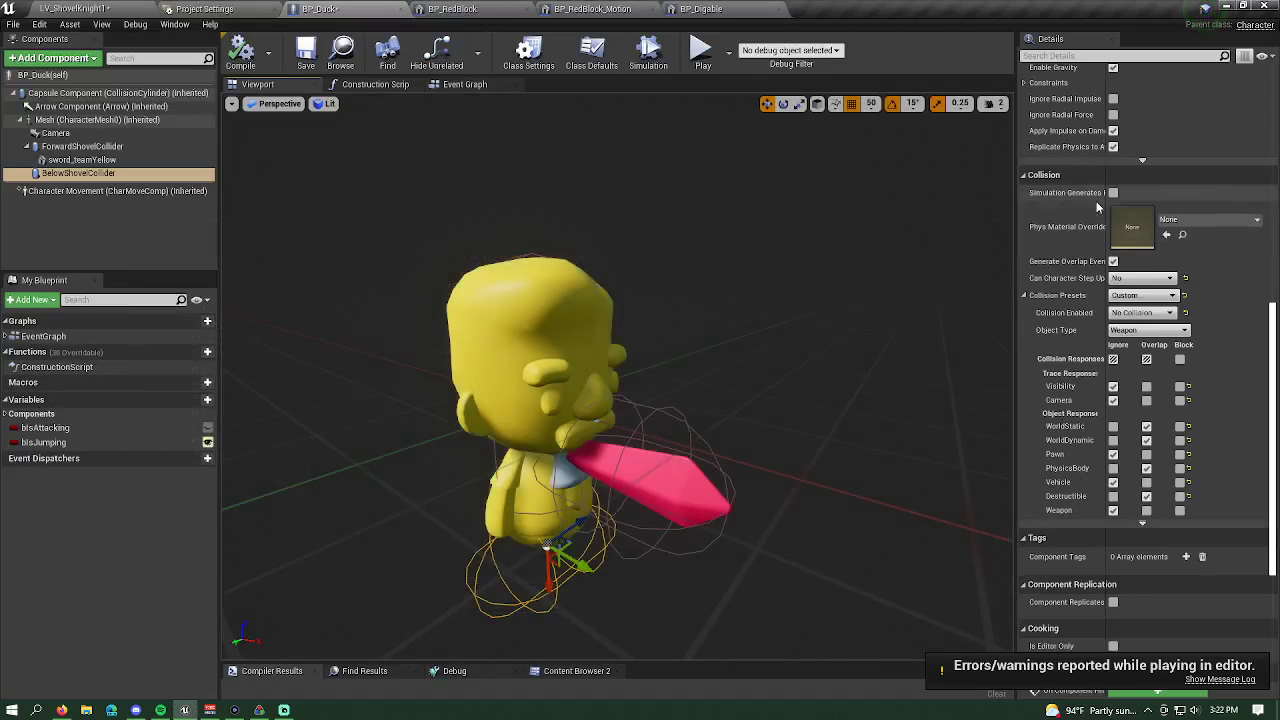
{"action": "left_click", "coordinate": [80, 160]}
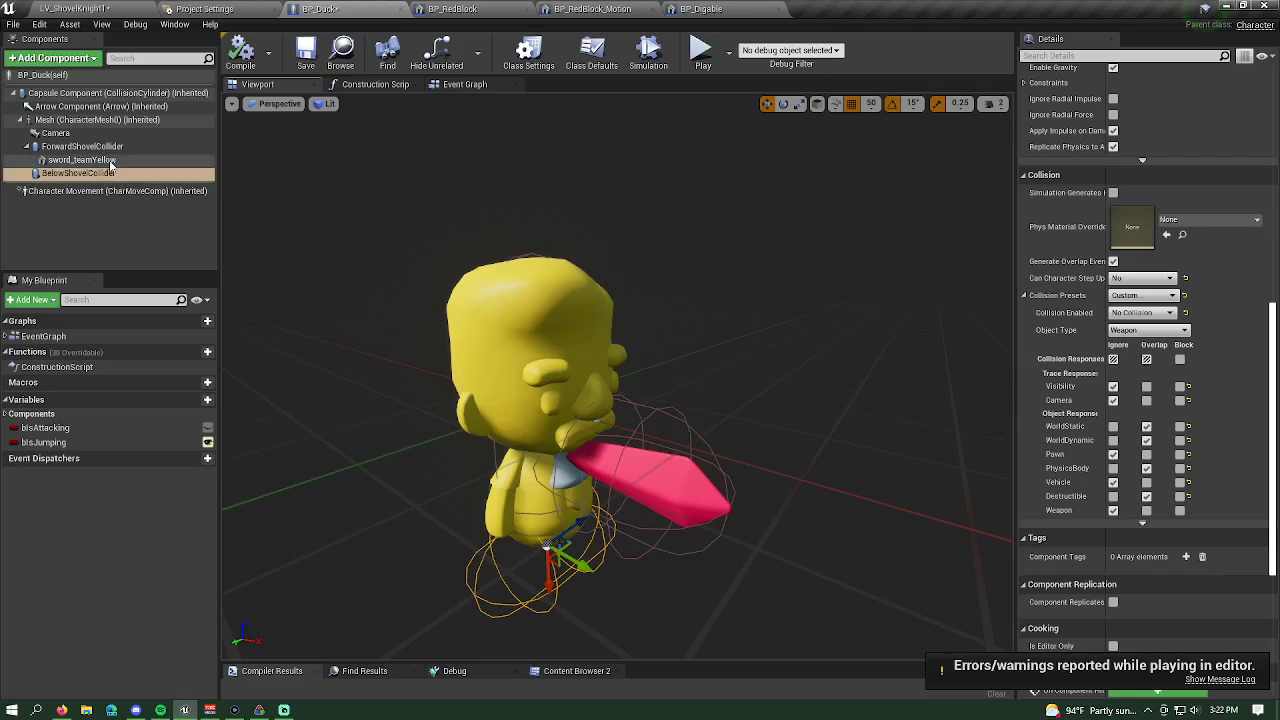
{"action": "scroll", "coordinate": [1137, 443], "scroll_direction": "up", "scroll_amount": 10}
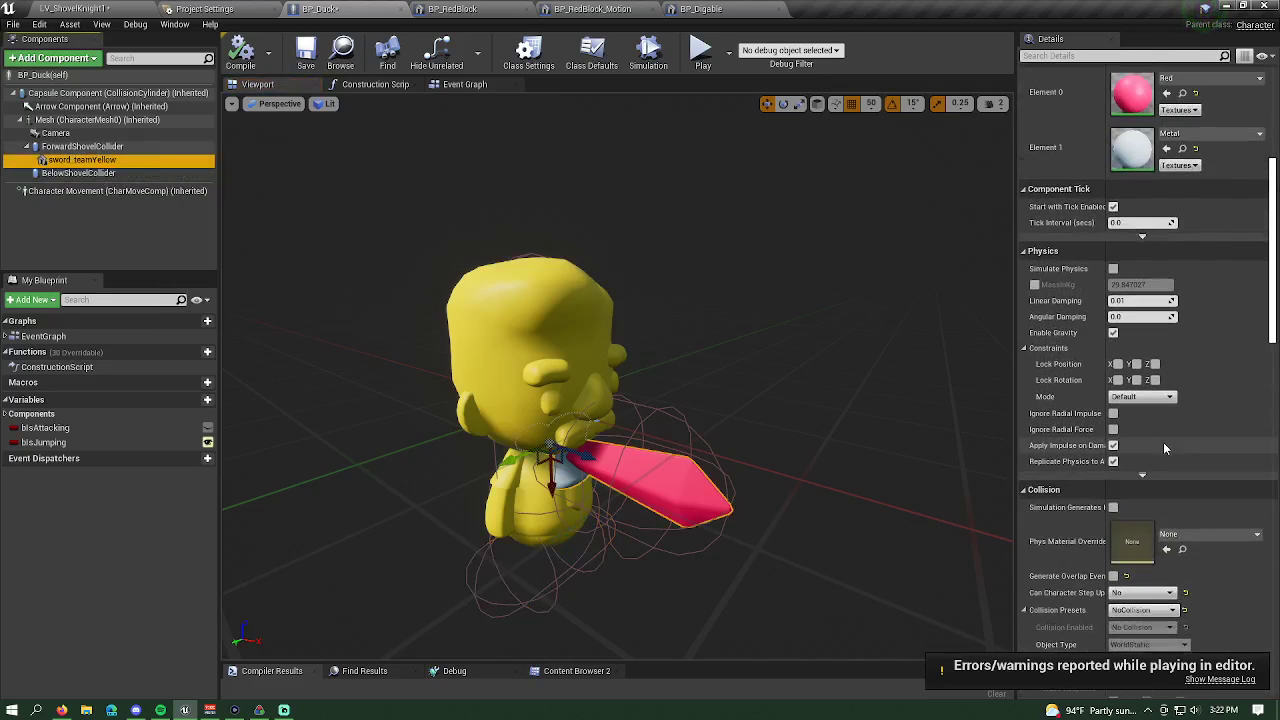
{"action": "scroll", "coordinate": [1184, 493], "scroll_direction": "down", "scroll_amount": 10}
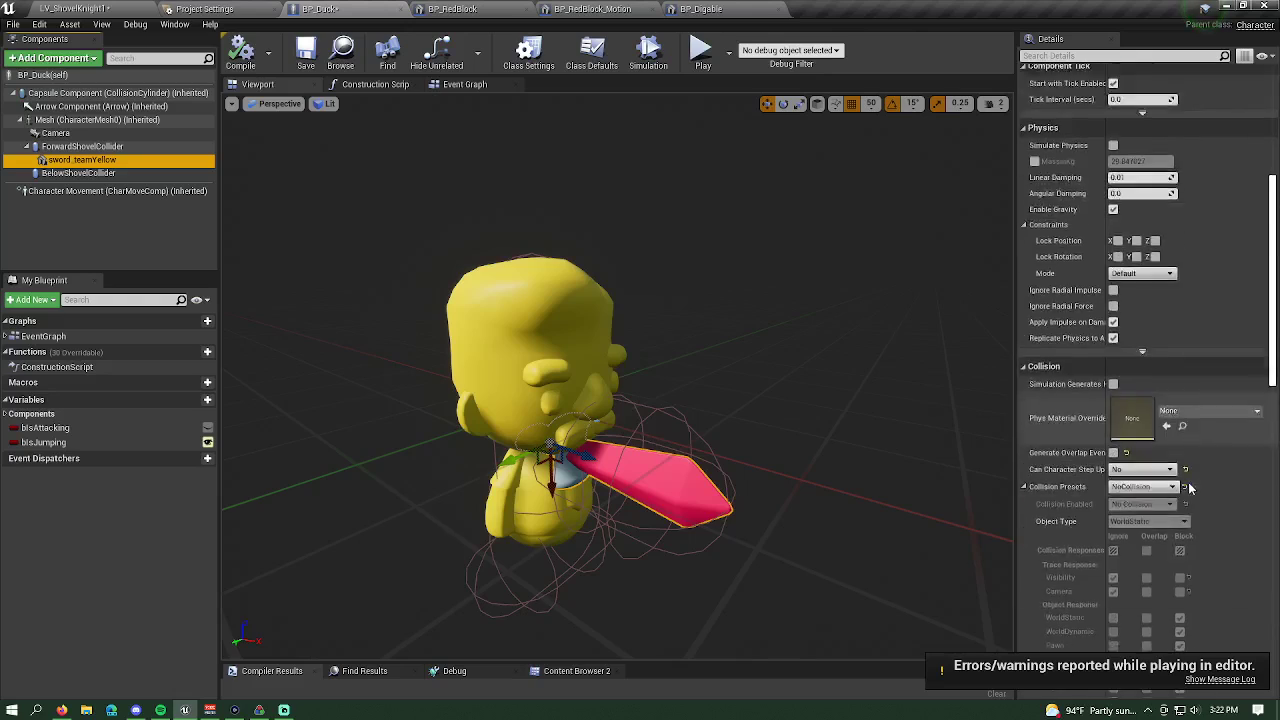
{"action": "left_click", "coordinate": [1113, 483]}
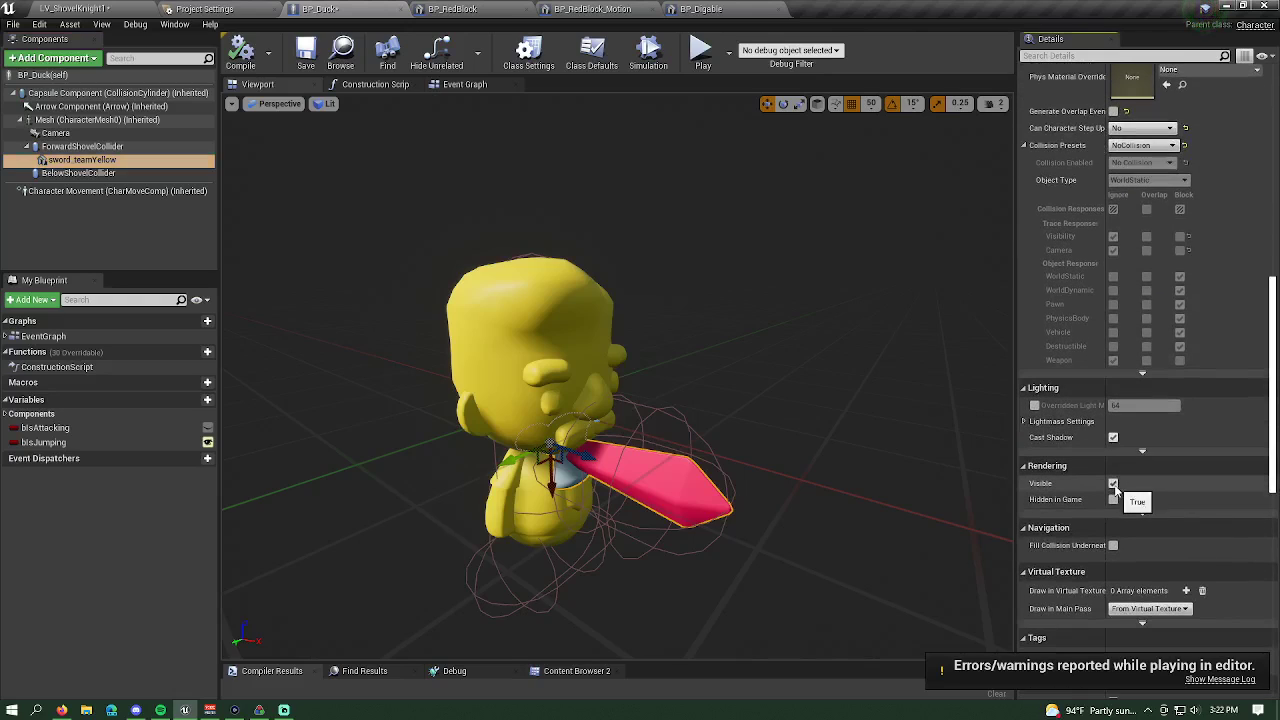
{"action": "left_click", "coordinate": [241, 51]}
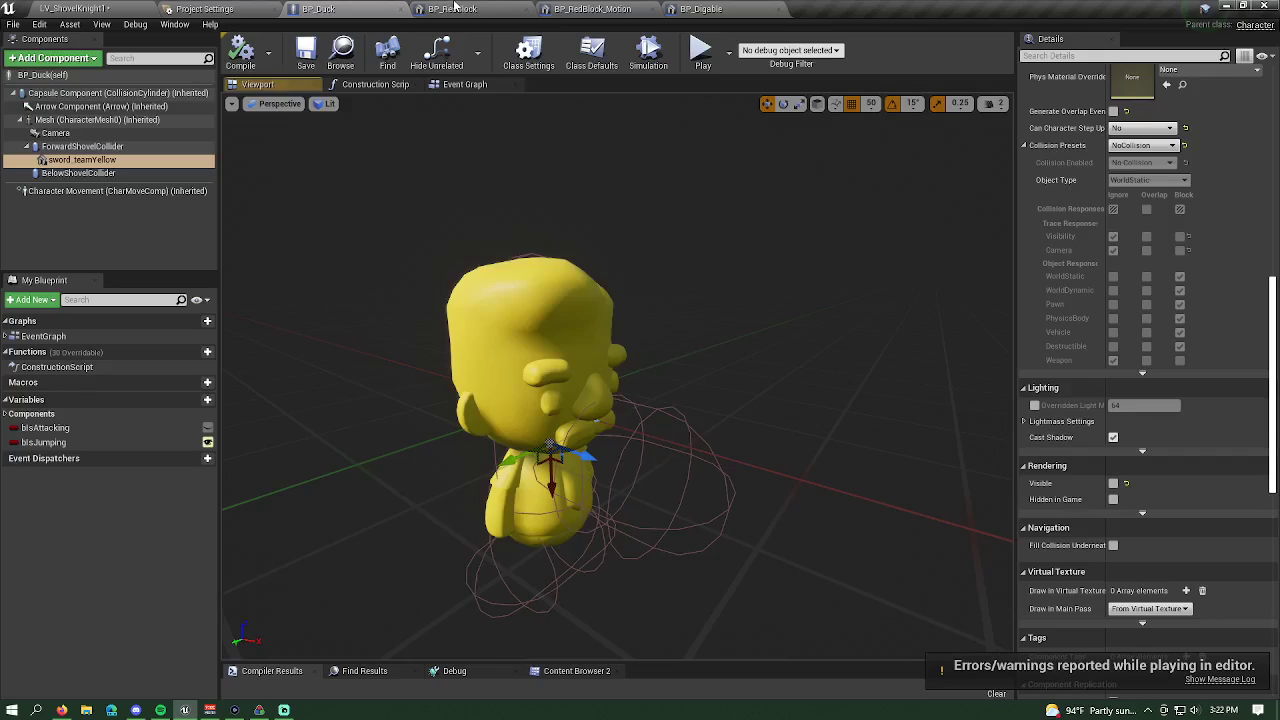
- View the BP_RedBlock mesh in its blueprint viewport, and move through the level to the stacked yellow blocks
{"action": "left_click", "coordinate": [457, 8]}
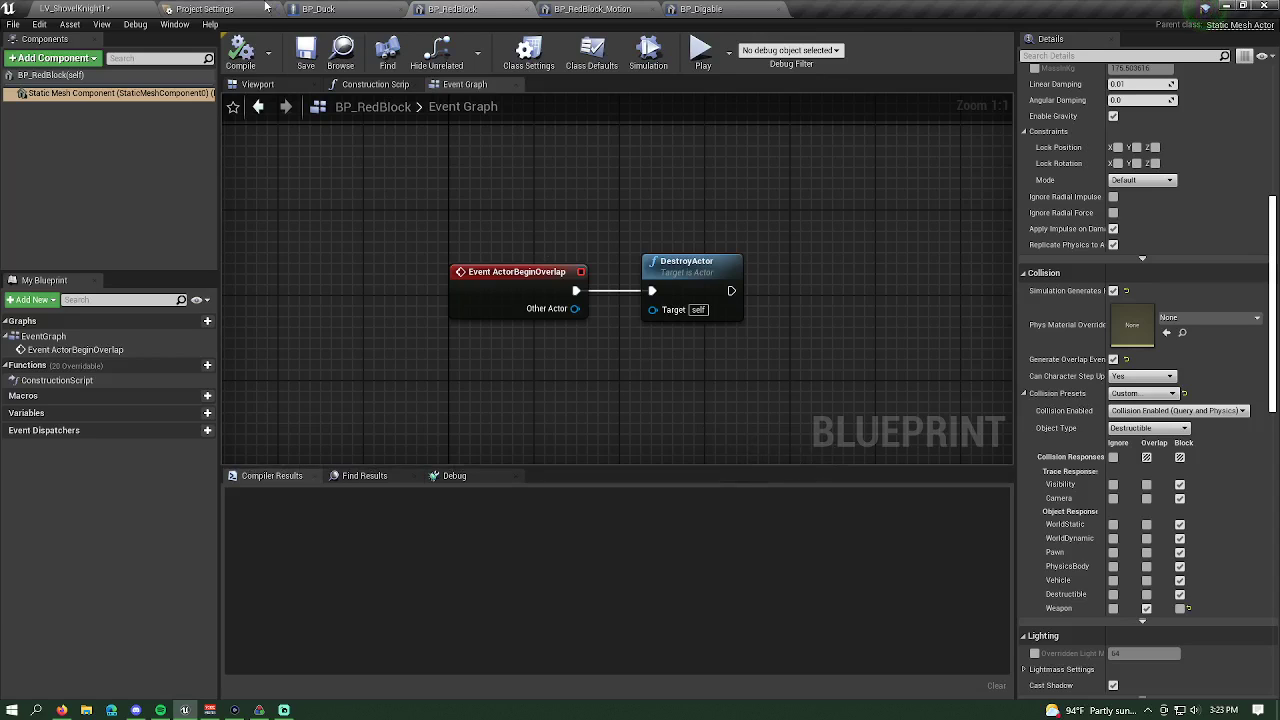
{"action": "left_click", "coordinate": [257, 85]}
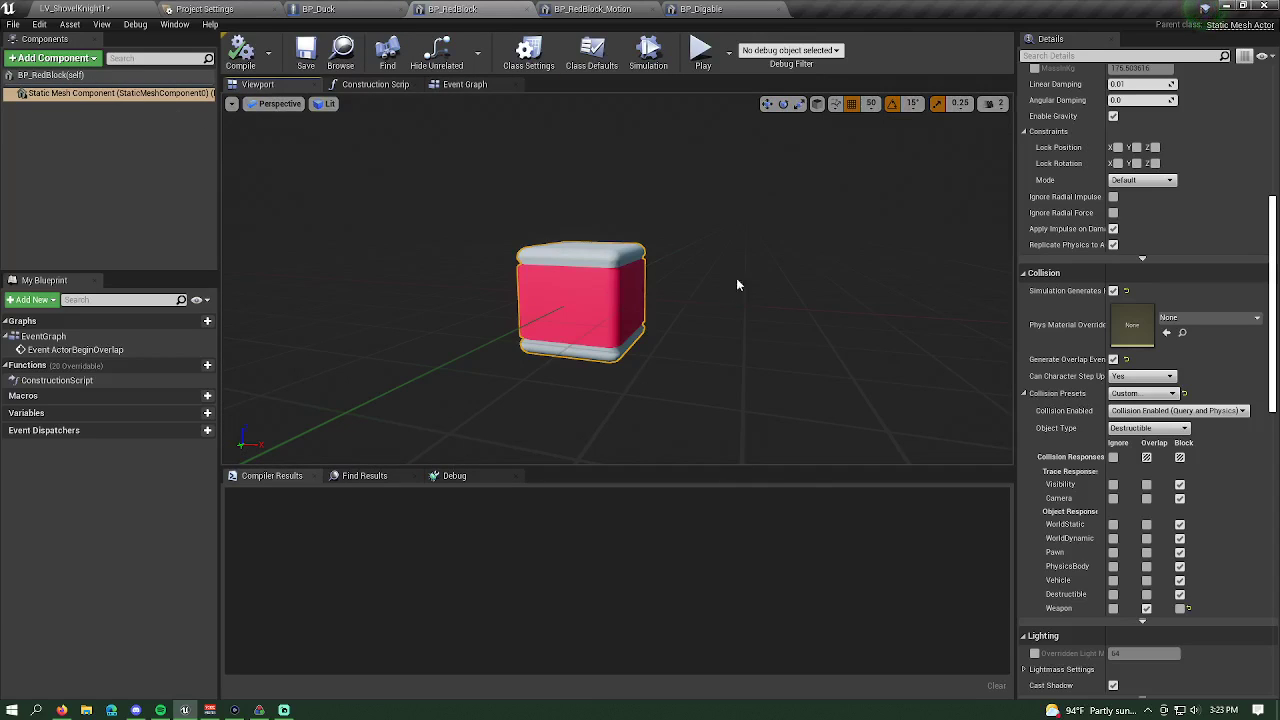
{"action": "left_click", "coordinate": [131, 8]}
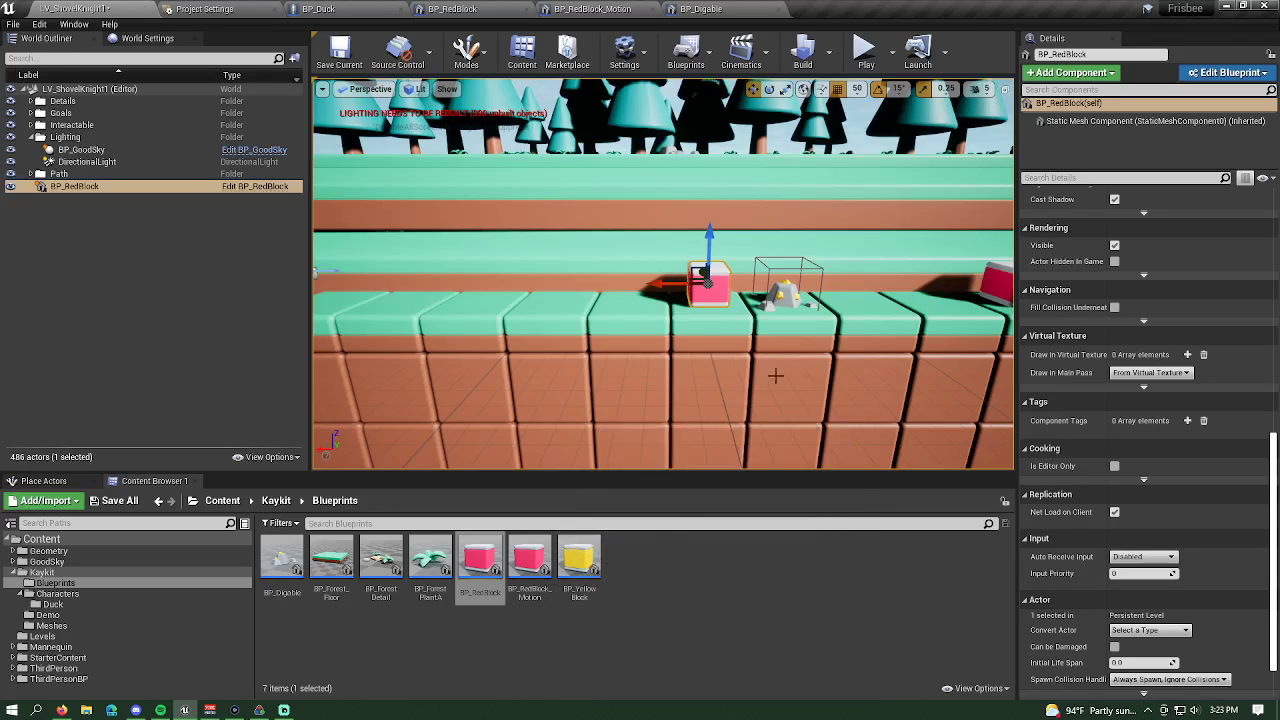
{"action": "mouse_move", "coordinate": [776, 348]}
{"action": "right_mouse_down"}
{"action": "mouse_move", "coordinate": [950, 332]}
{"action": "mouse_move", "coordinate": [660, 352]}
{"action": "mouse_move", "coordinate": [771, 337]}
{"action": "right_mouse_up"}
{"action": "key", "text": "w"}
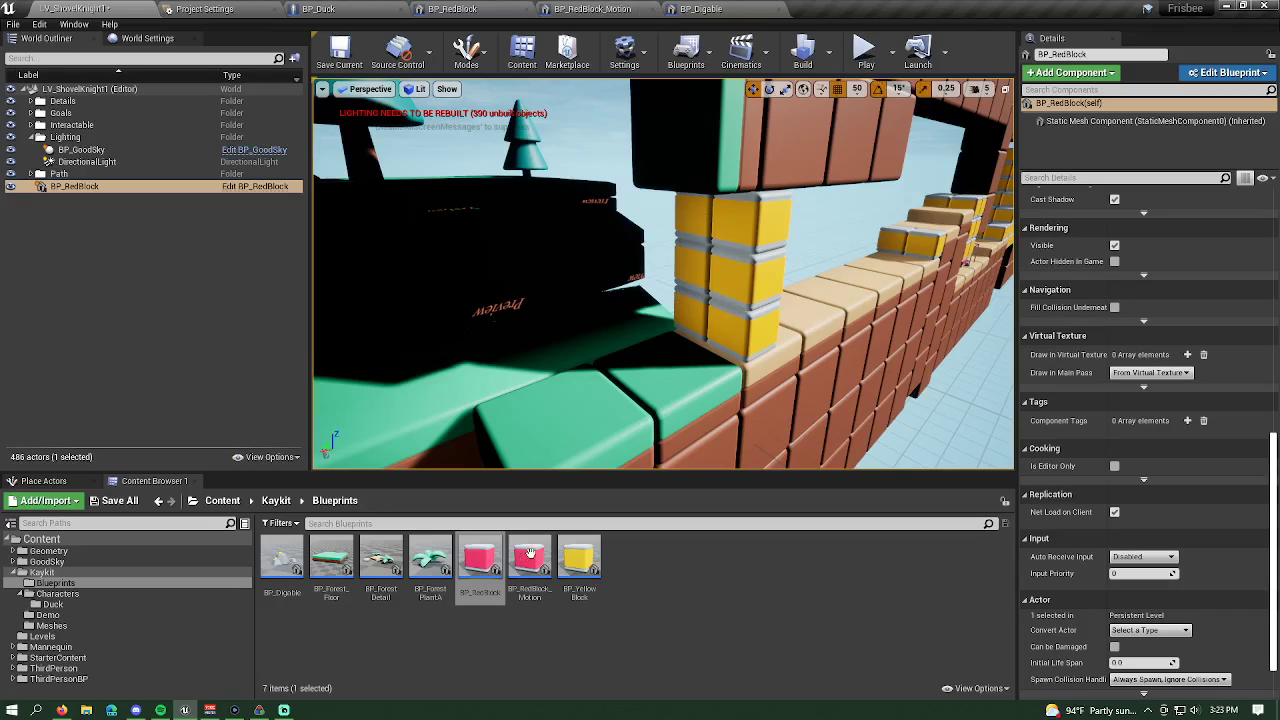
- Open the BP_YellowBlock blueprint and examine its event graph, block mesh and Static Mesh Component settings
{"action": "double_click", "coordinate": [583, 557]}
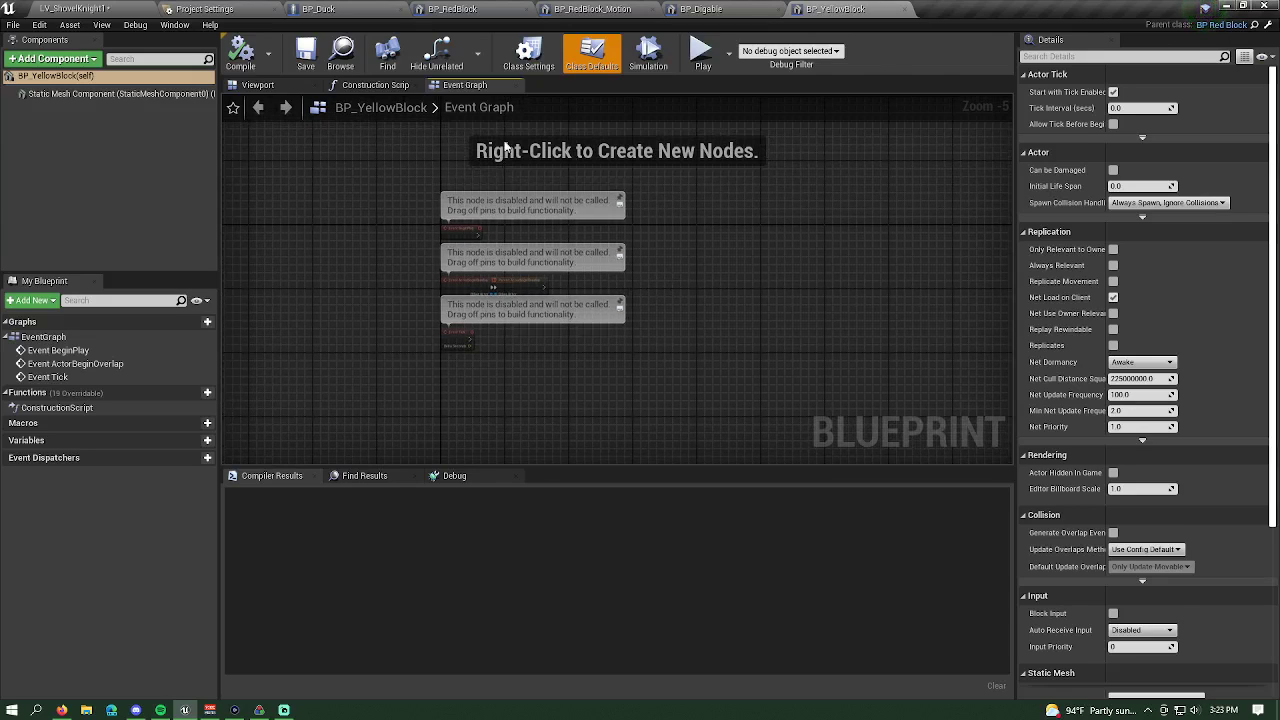
{"action": "left_click_drag", "start_coordinate": [612, 398], "coordinate": [423, 274]}
{"action": "left_click", "coordinate": [388, 85]}
{"action": "left_click", "coordinate": [288, 84]}
{"action": "left_click", "coordinate": [118, 93]}
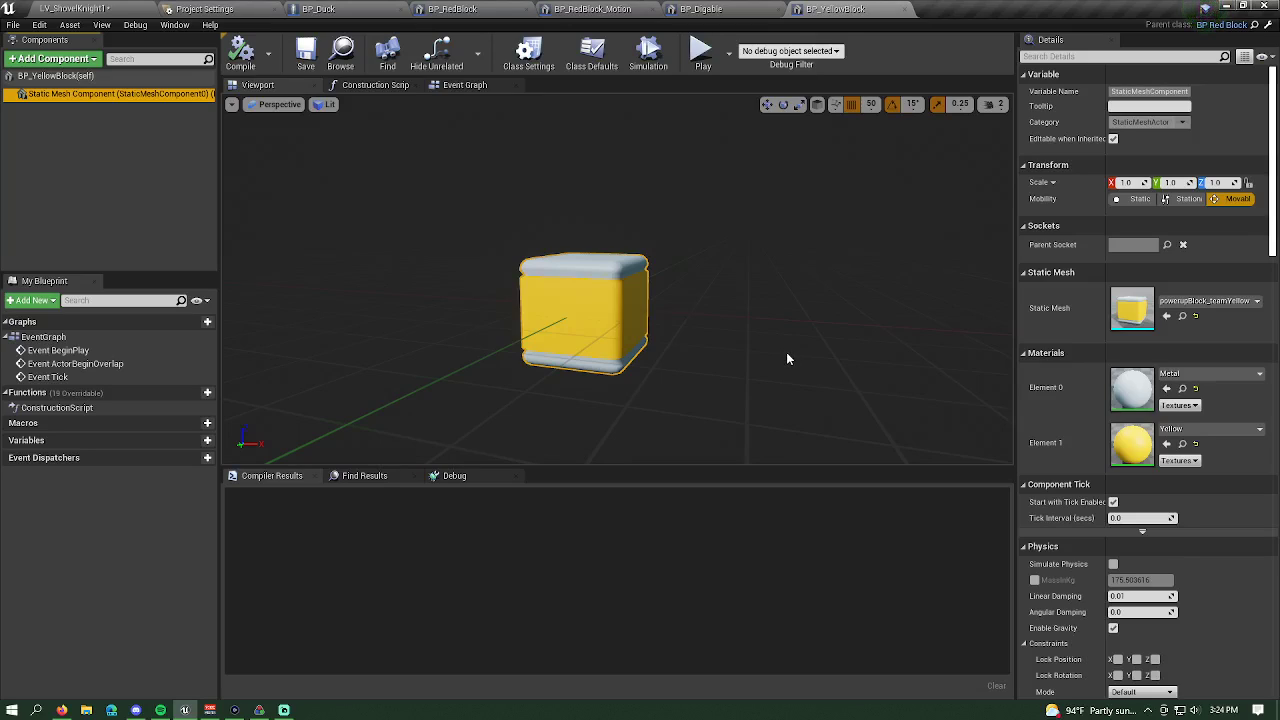
- Review BP_RedBlock's overlap event graph and pull a trial connection from the DestroyActor node's execution output without adding a node
{"action": "left_click", "coordinate": [468, 8]}
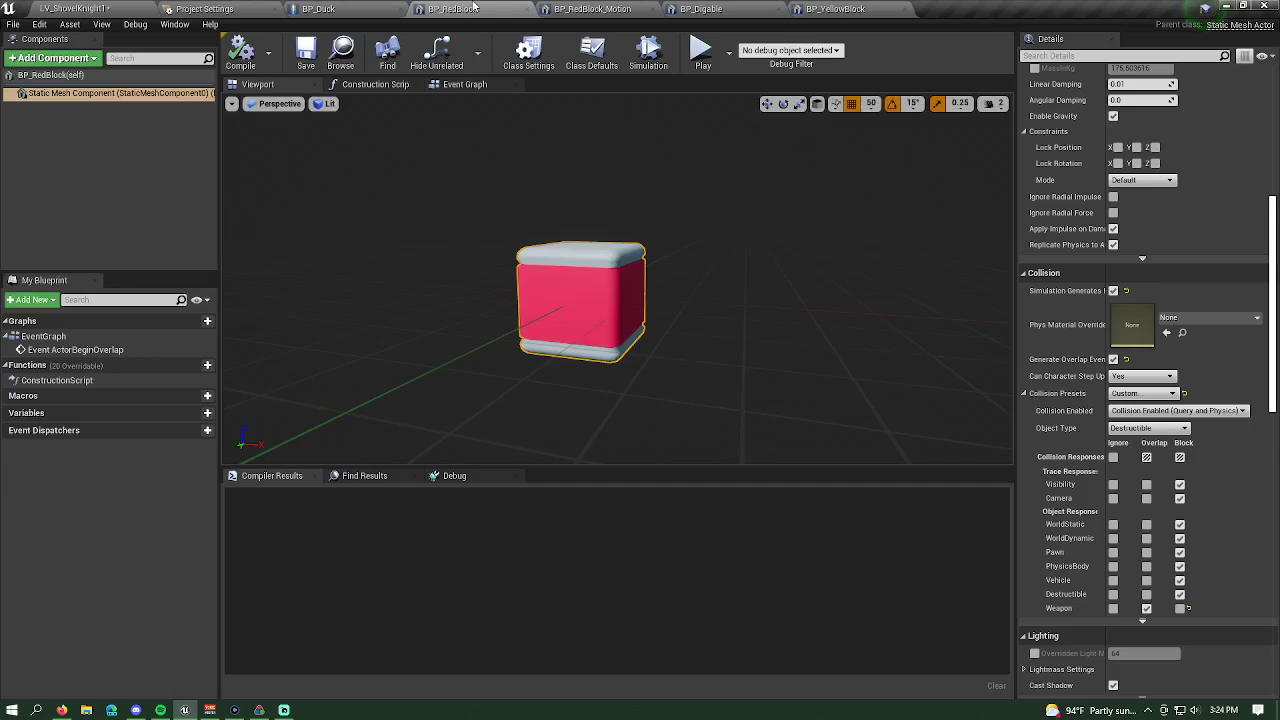
{"action": "left_click", "coordinate": [465, 84]}
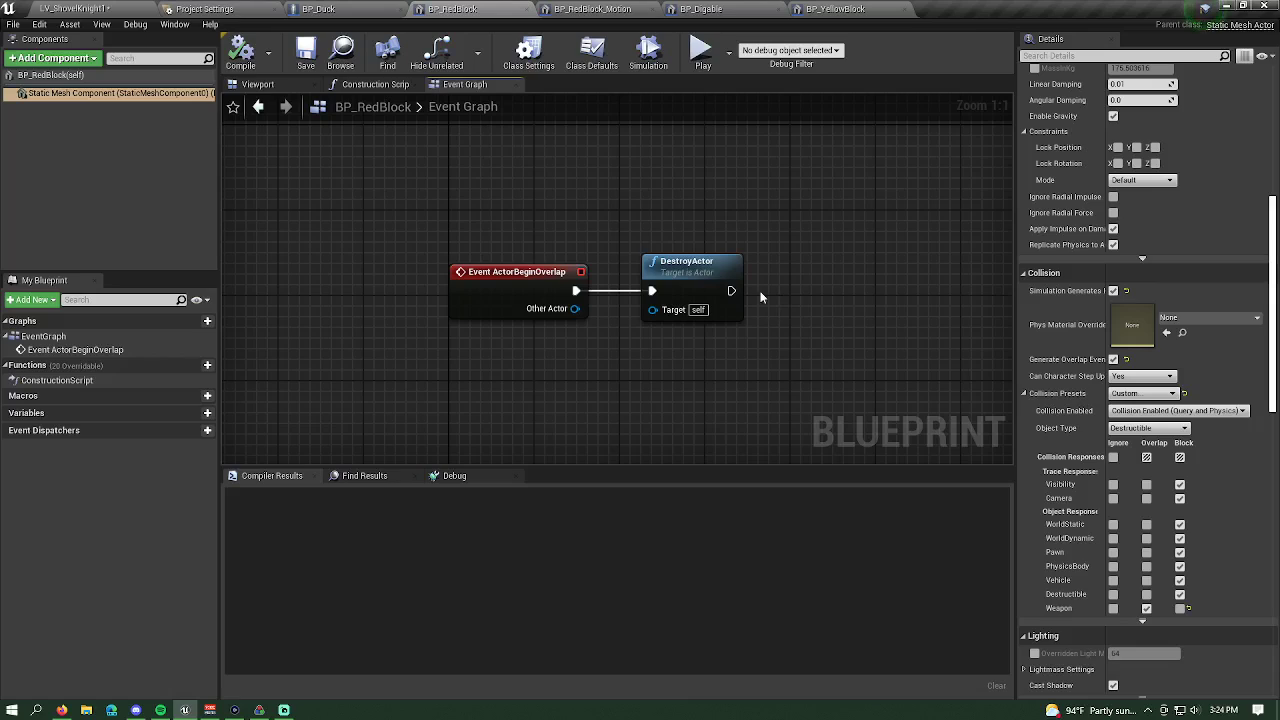
{"action": "left_click_drag", "start_coordinate": [731, 290], "coordinate": [809, 289]}
{"action": "left_click", "coordinate": [800, 246]}
- Play-test the level by walking the duck to the first red block and attacking the block and the rock pile
{"action": "left_click", "coordinate": [75, 8]}
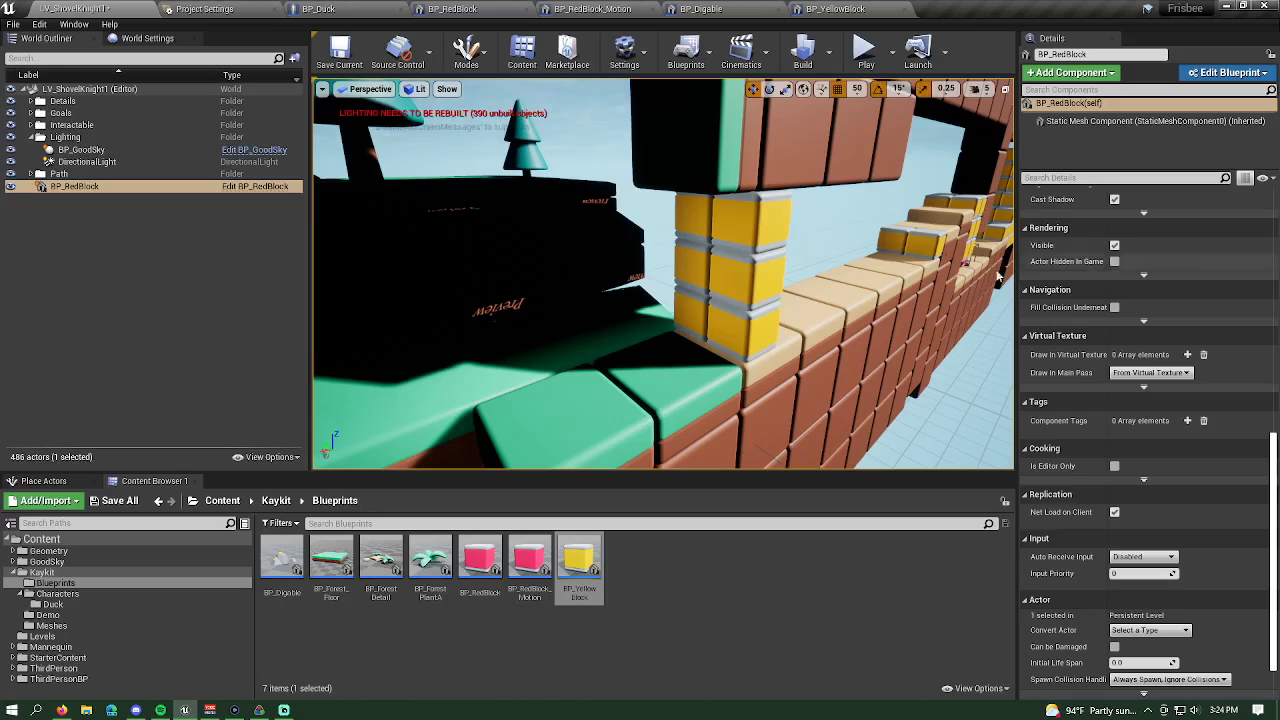
{"action": "left_click", "coordinate": [866, 50]}
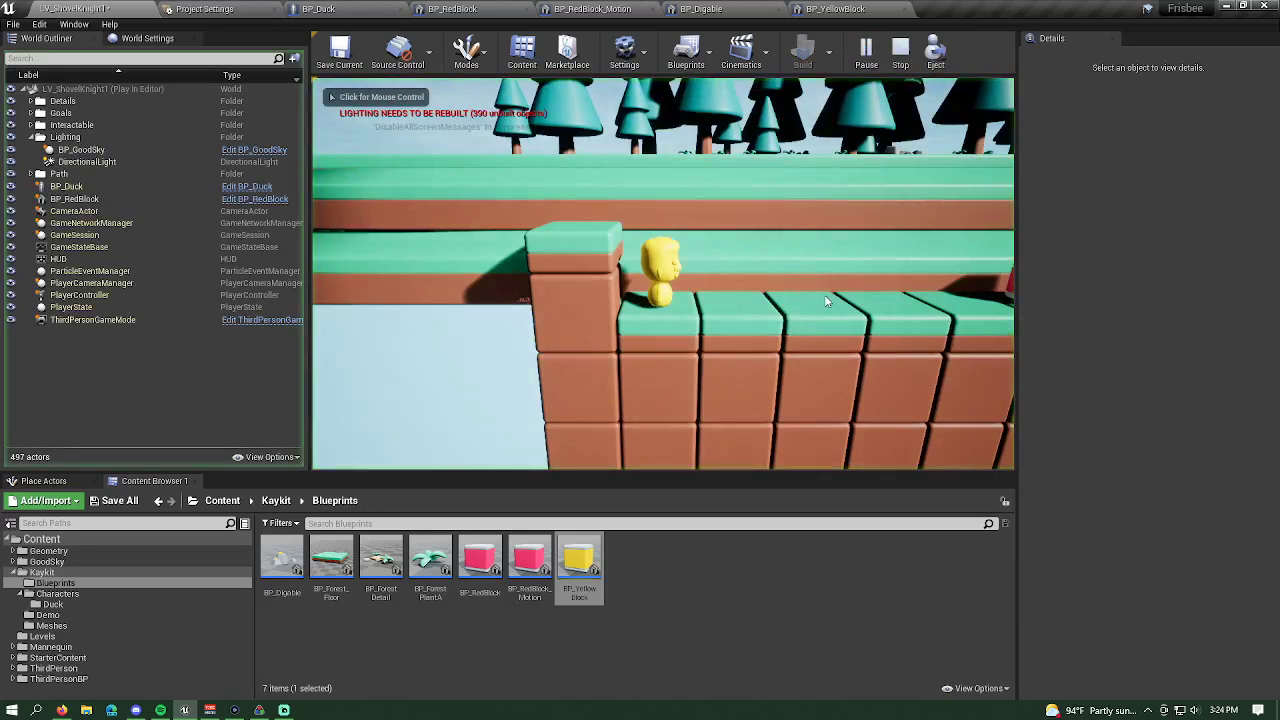
{"action": "left_click", "coordinate": [825, 295]}
{"action": "key", "text": "d"}
{"action": "left_click", "coordinate": [825, 295]}
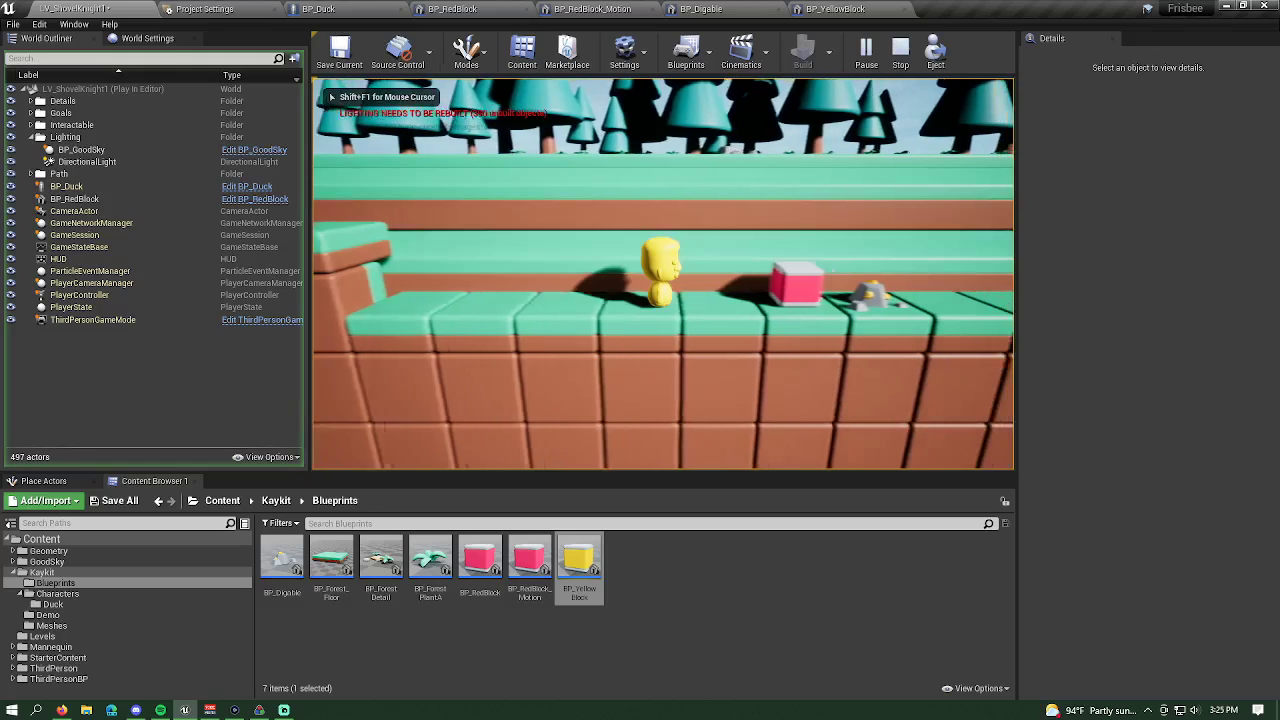
{"action": "left_click", "coordinate": [825, 295]}
{"action": "left_click", "coordinate": [825, 295]}
{"action": "left_click", "coordinate": [825, 295]}
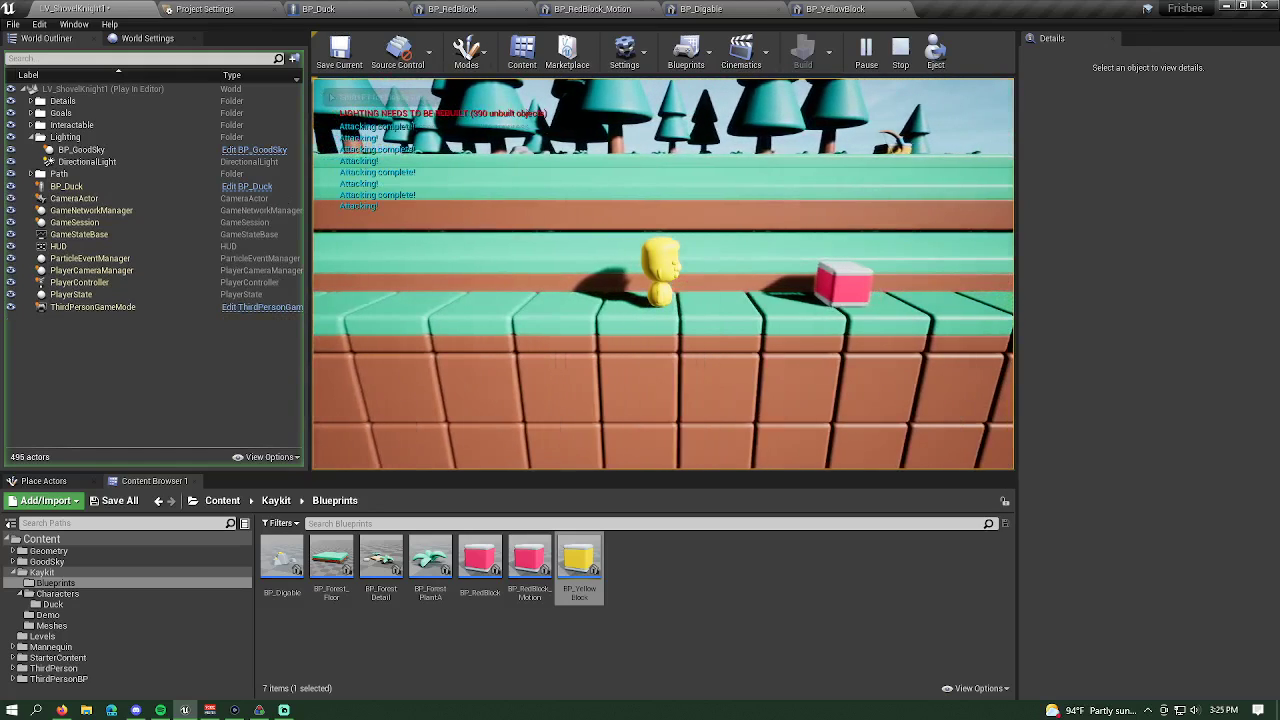
- Jump the duck onto the next red block, end the play session and dismiss the message log
{"action": "key", "text": "d"}
{"action": "key", "text": "d"}
{"action": "key", "text": "space"}
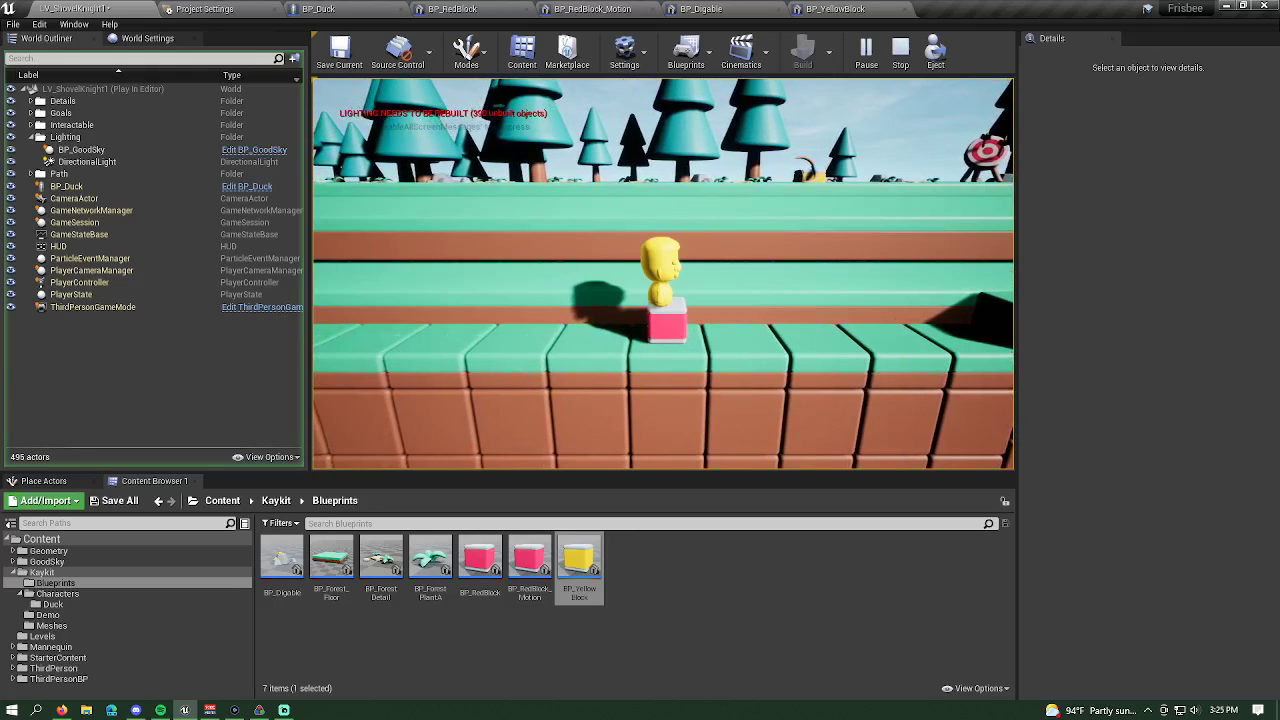
{"action": "key", "text": "Escape"}
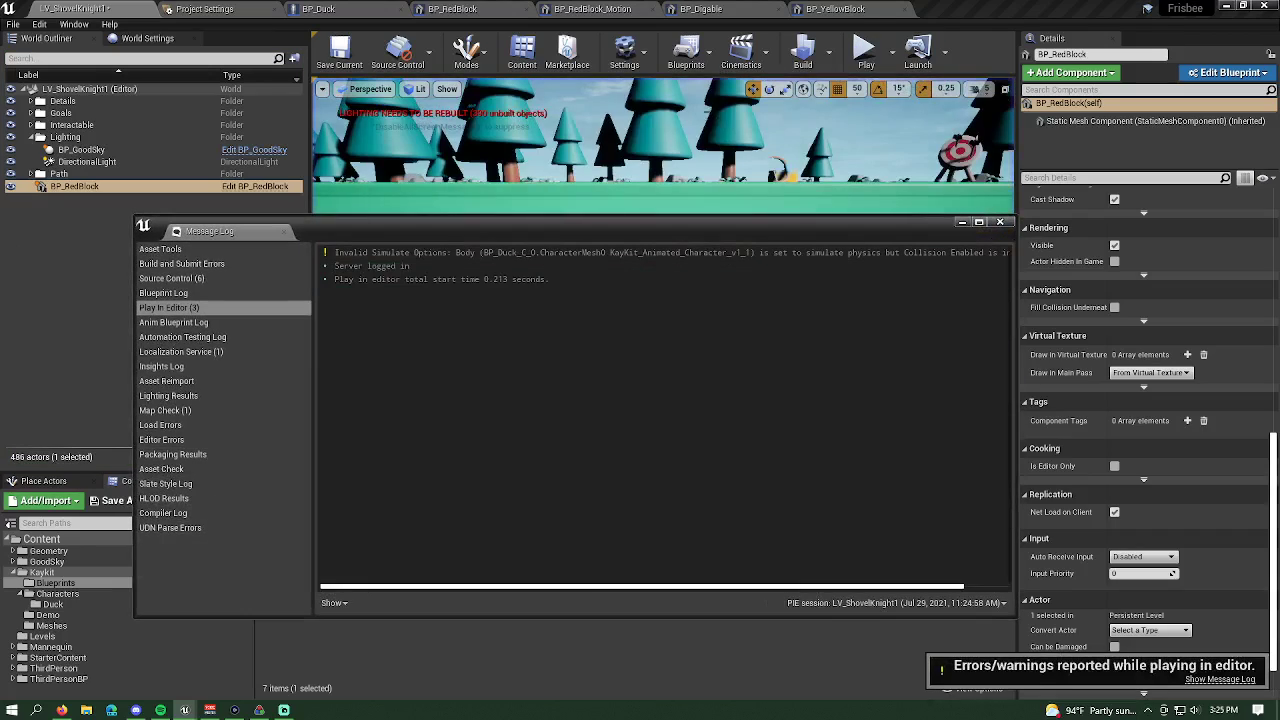
{"action": "left_click", "coordinate": [999, 221]}
- Examine the Event BeginPlay, Move Component To and Delay chain in BP_RedBlock_Motion's event graph
{"action": "left_click", "coordinate": [592, 9]}
{"action": "scroll", "coordinate": [596, 307], "scroll_direction": "down", "scroll_amount": 2}
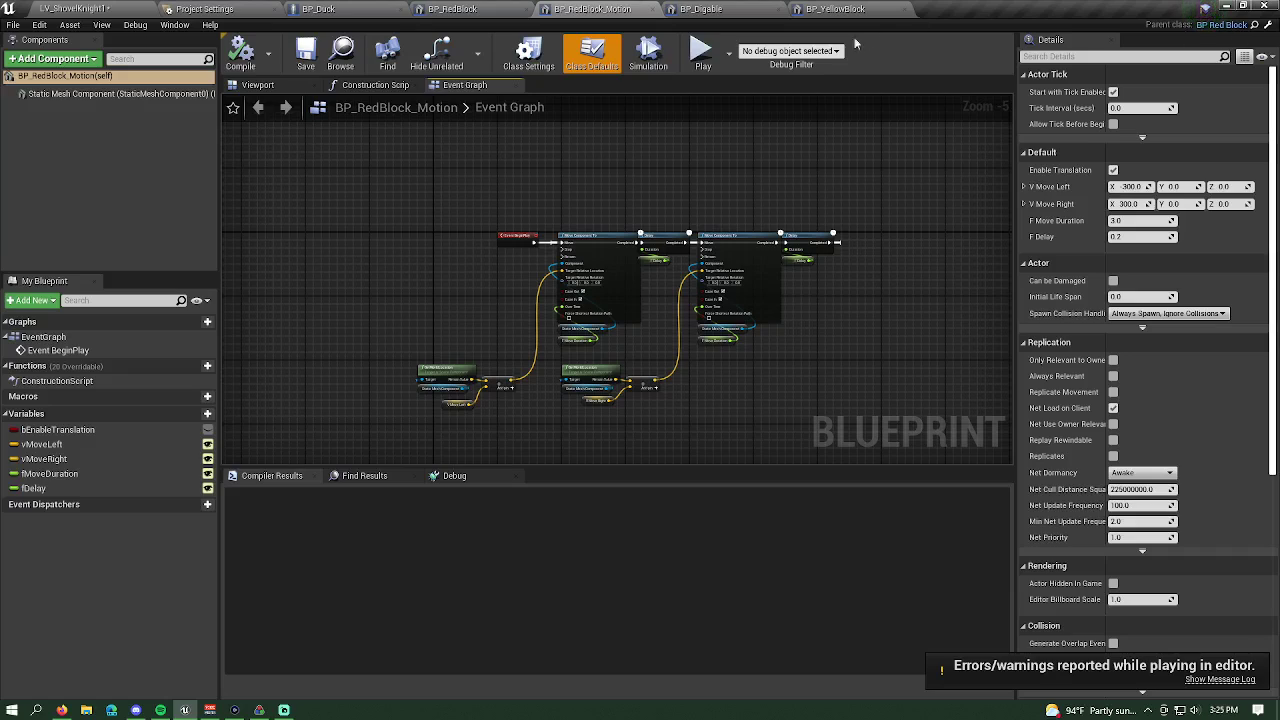
{"action": "right_click_drag", "start_coordinate": [830, 320], "coordinate": [788, 308]}
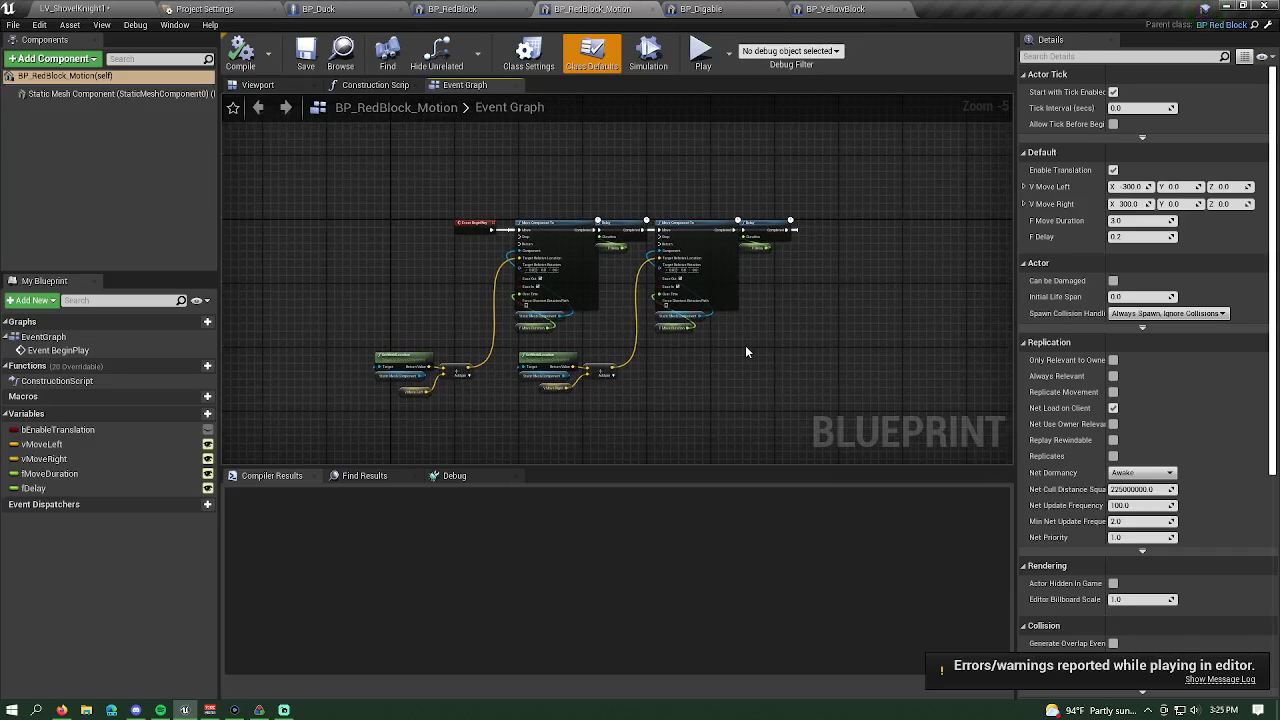
{"action": "scroll", "coordinate": [574, 277], "scroll_direction": "up", "scroll_amount": 4}
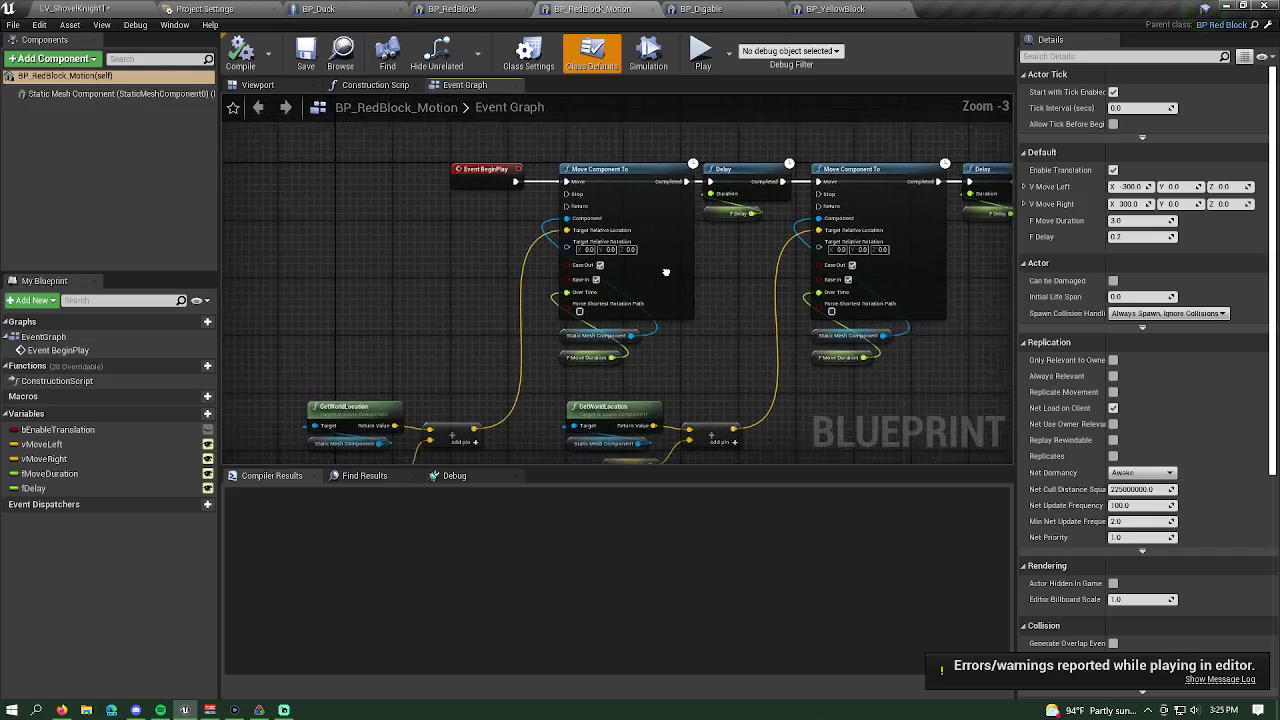
{"action": "right_click_drag", "start_coordinate": [530, 212], "coordinate": [513, 271]}
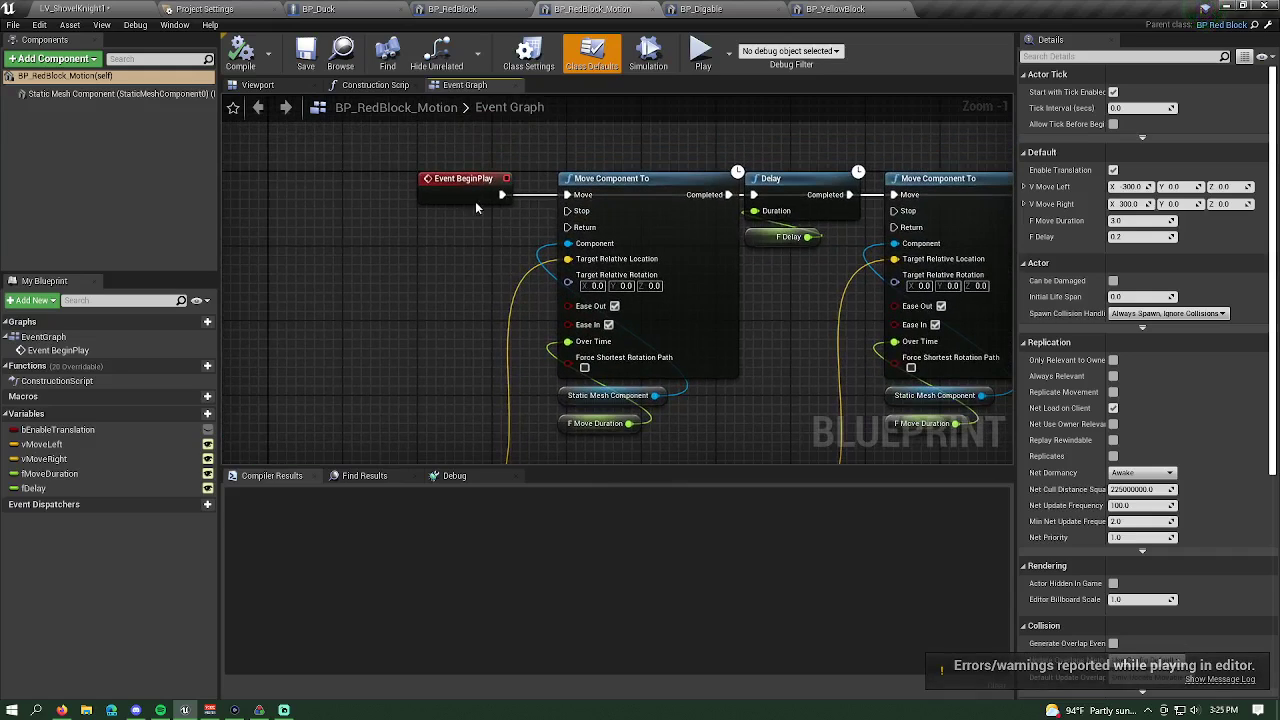
{"action": "scroll", "coordinate": [480, 270], "scroll_direction": "down", "scroll_amount": 2}
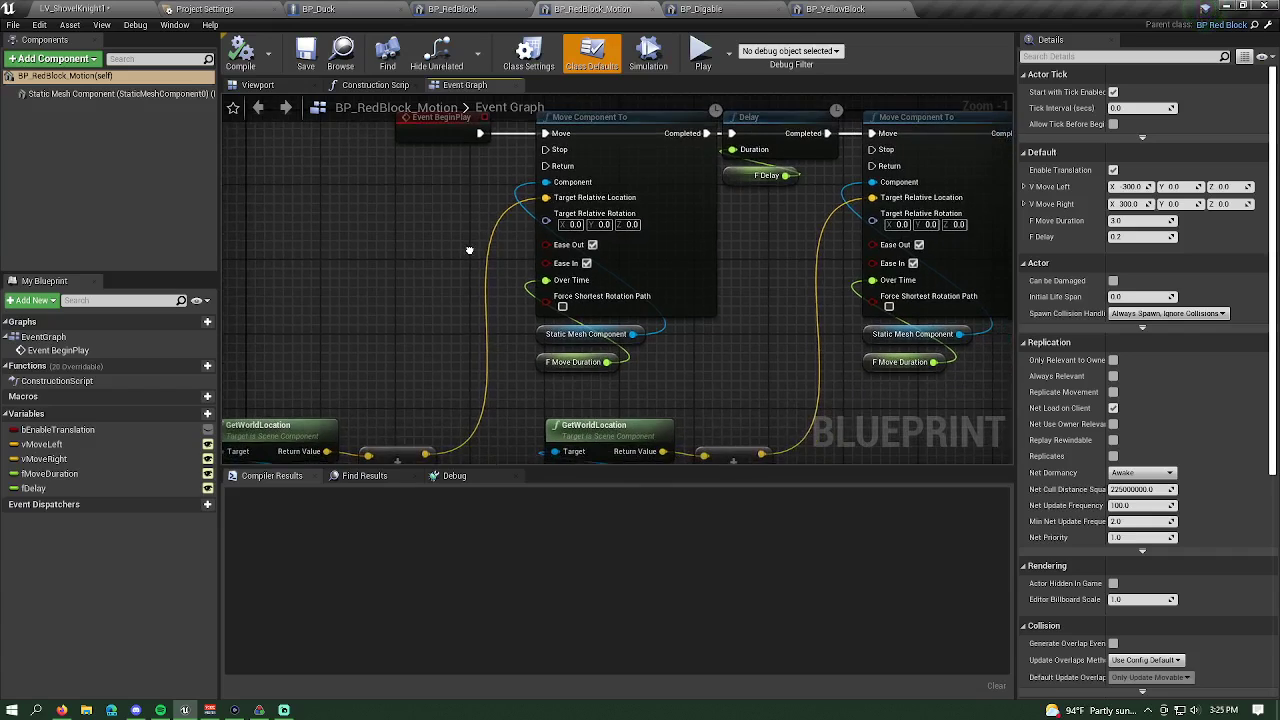
{"action": "right_click_drag", "start_coordinate": [628, 331], "coordinate": [538, 331]}
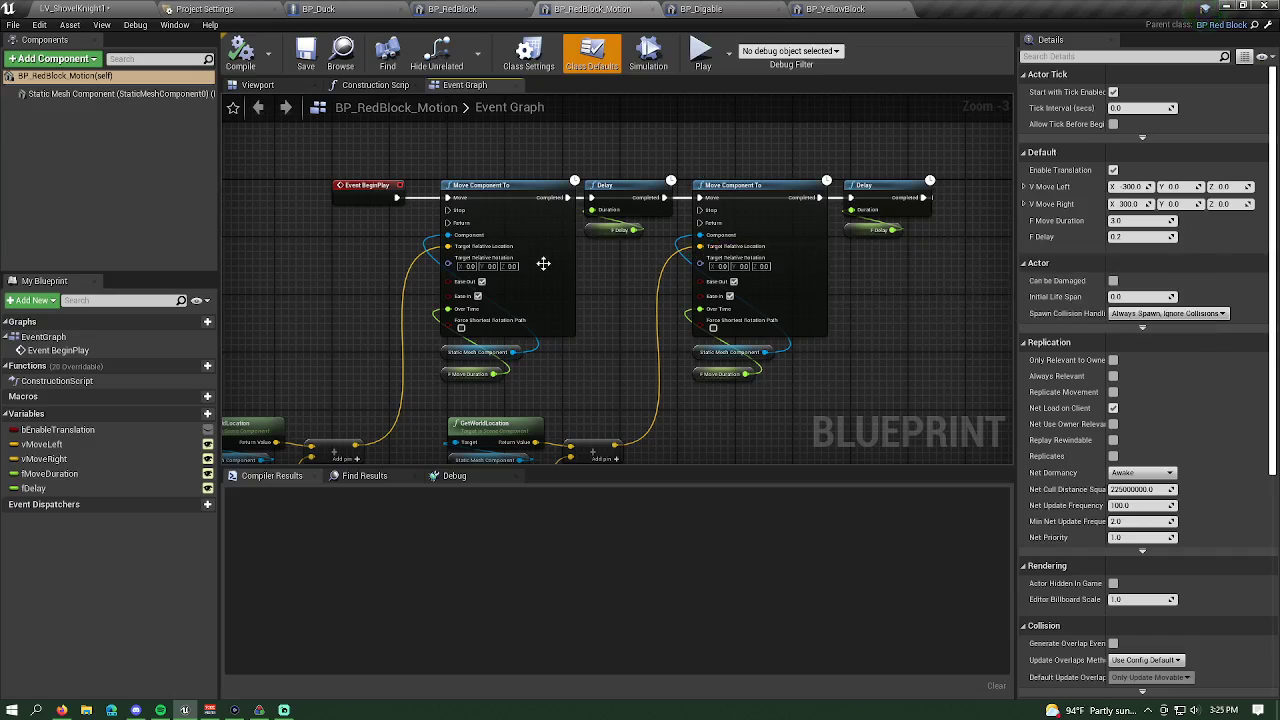
- Examine how GetWorldLocation, V Move Left and V Move Right feed Target Relative Location, along with the ease, duration and delay inputs
{"action": "right_click_drag", "start_coordinate": [632, 297], "coordinate": [768, 213]}
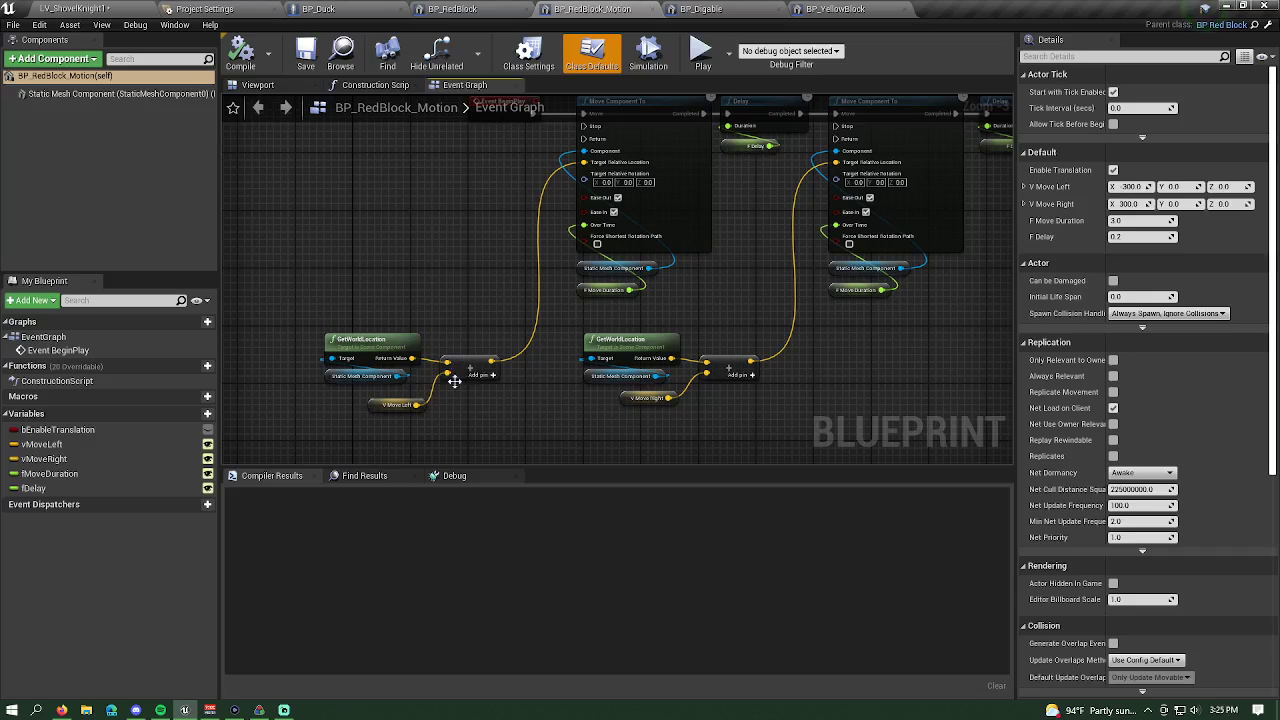
{"action": "right_click_drag", "start_coordinate": [412, 392], "coordinate": [321, 432]}
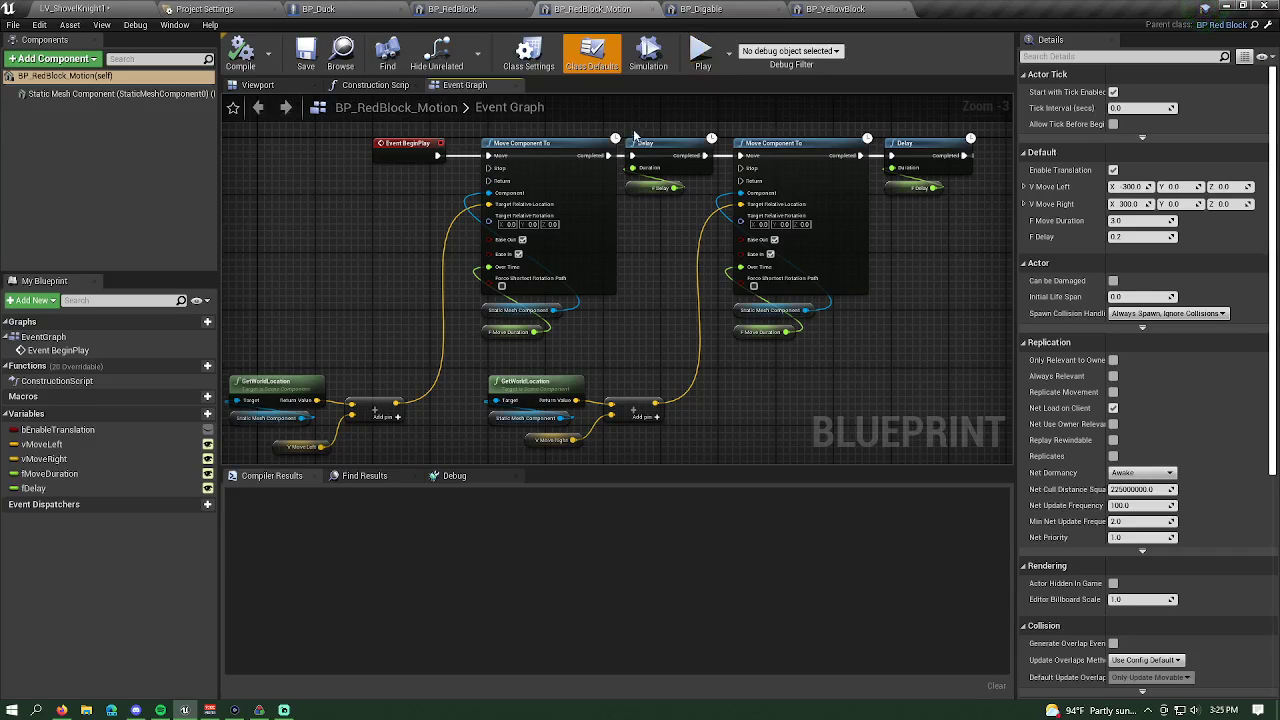
{"action": "right_click_drag", "start_coordinate": [647, 304], "coordinate": [643, 339]}
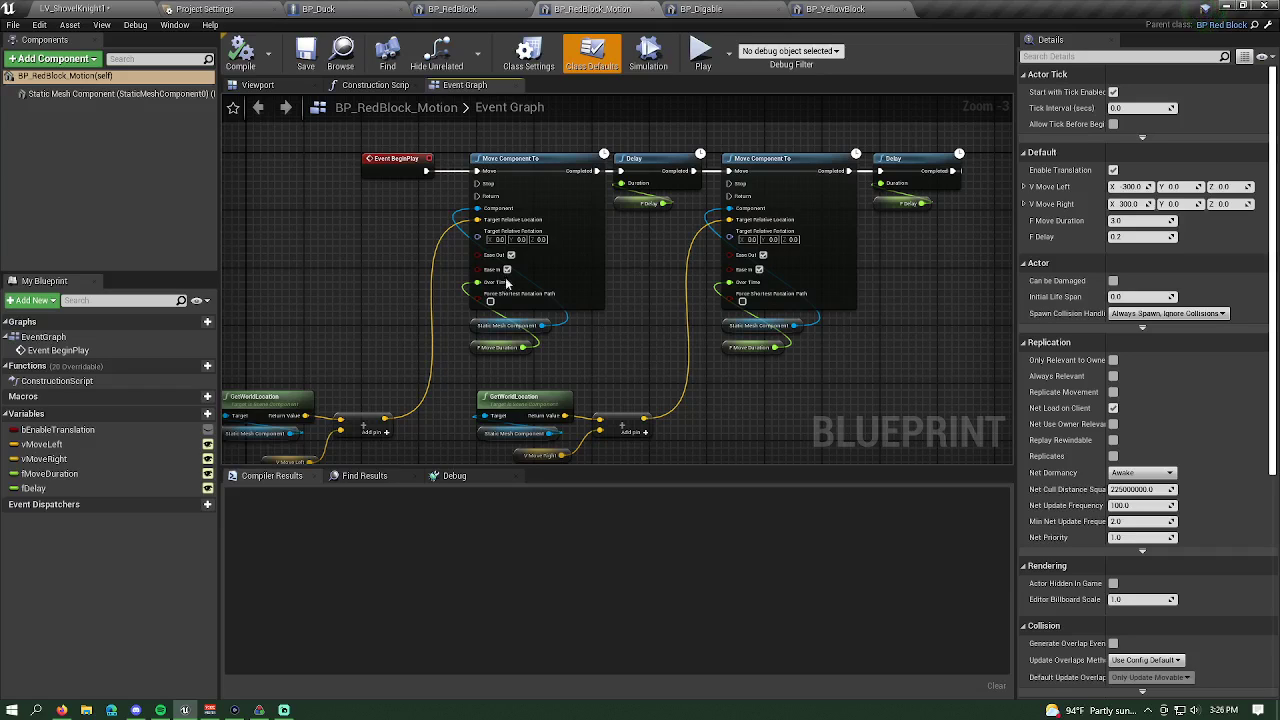
{"action": "mouse_move", "coordinate": [658, 332]}
{"action": "right_mouse_down"}
{"action": "mouse_move", "coordinate": [668, 360]}
{"action": "mouse_move", "coordinate": [682, 335]}
{"action": "right_mouse_up"}
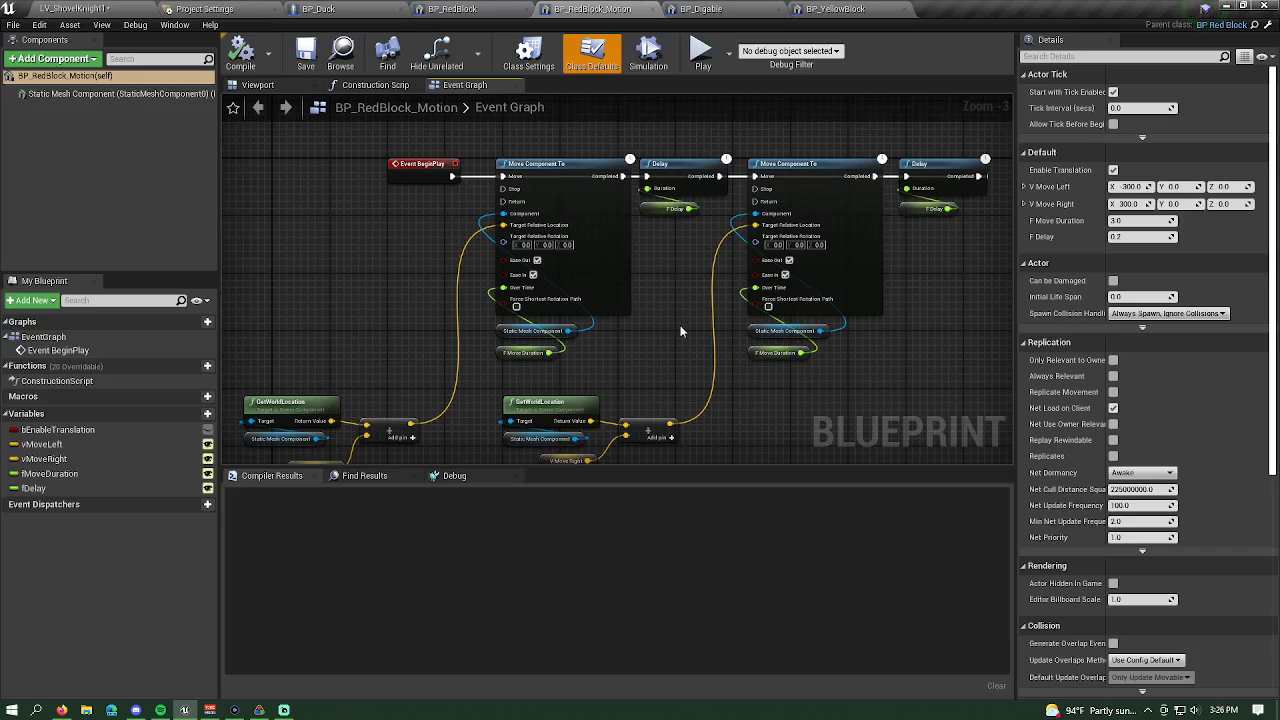
{"action": "right_click_drag", "start_coordinate": [680, 325], "coordinate": [660, 307]}
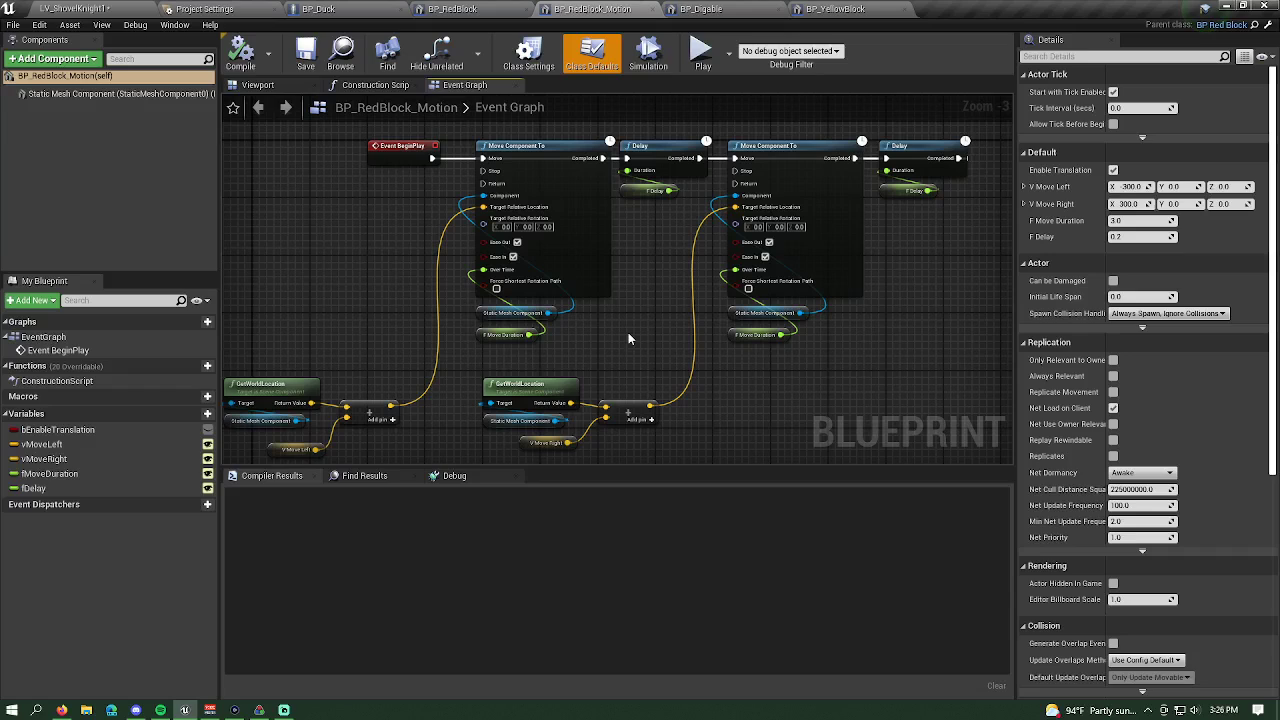
{"action": "scroll", "coordinate": [656, 372], "scroll_direction": "up", "scroll_amount": 2}
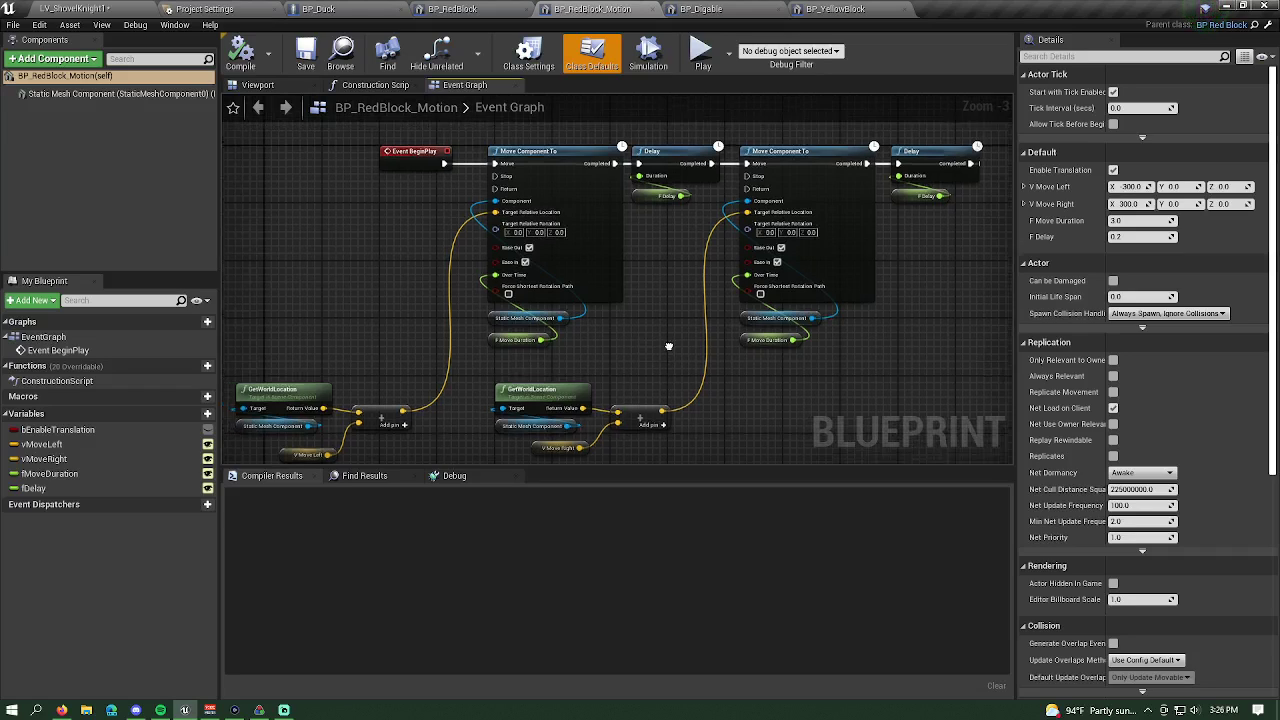
{"action": "right_click_drag", "start_coordinate": [679, 306], "coordinate": [644, 372]}
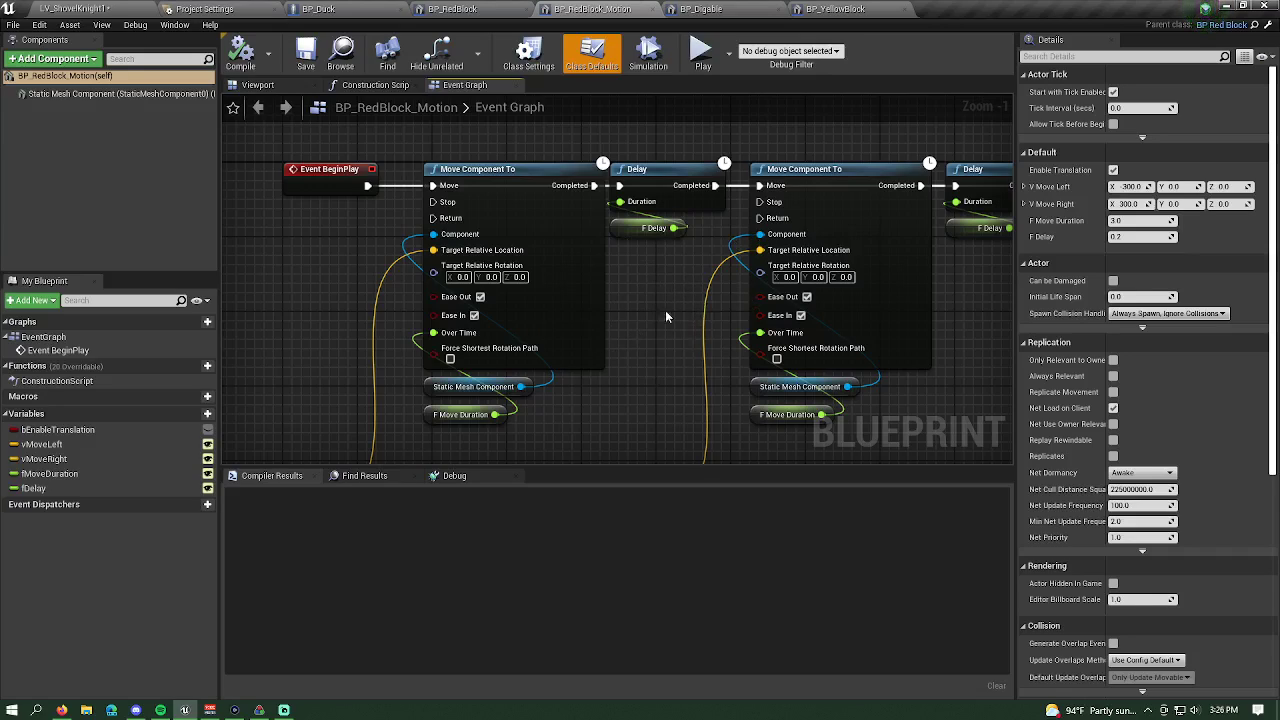
{"action": "right_click_drag", "start_coordinate": [692, 342], "coordinate": [622, 376]}
{"action": "scroll", "coordinate": [683, 293], "scroll_direction": "down", "scroll_amount": 2}
{"action": "scroll", "coordinate": [690, 301], "scroll_direction": "down", "scroll_amount": 1}
{"action": "scroll", "coordinate": [647, 302], "scroll_direction": "up", "scroll_amount": 2}
{"action": "scroll", "coordinate": [634, 333], "scroll_direction": "up", "scroll_amount": 1}
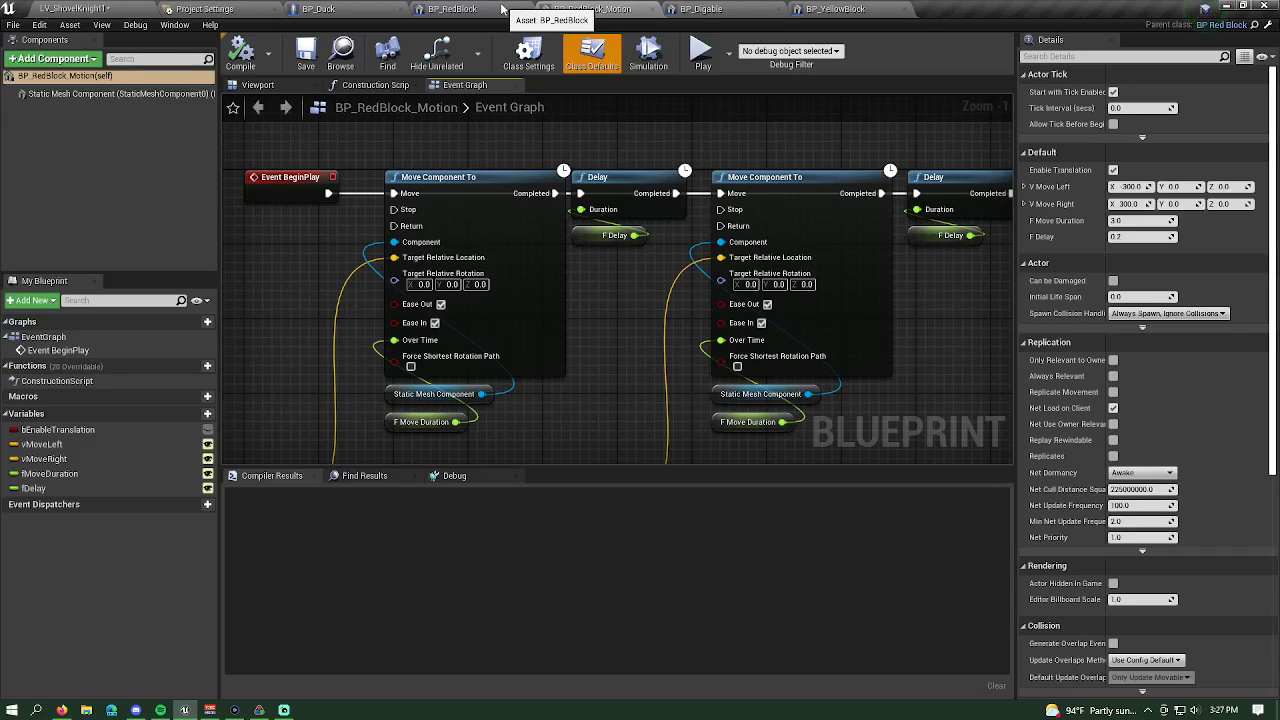
- In the level, locate the tan steps along the path and select the single yellow block at their foot
{"action": "left_click", "coordinate": [75, 8]}
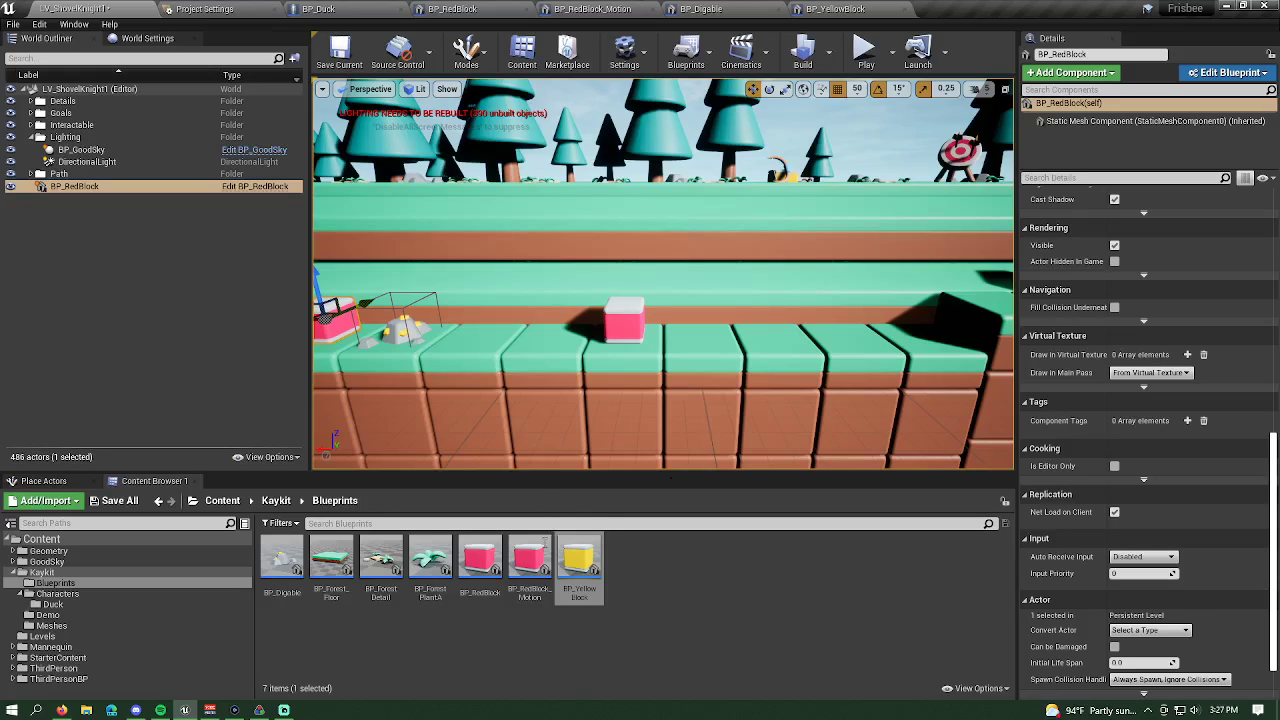
{"action": "right_click_drag", "start_coordinate": [559, 325], "coordinate": [623, 366]}
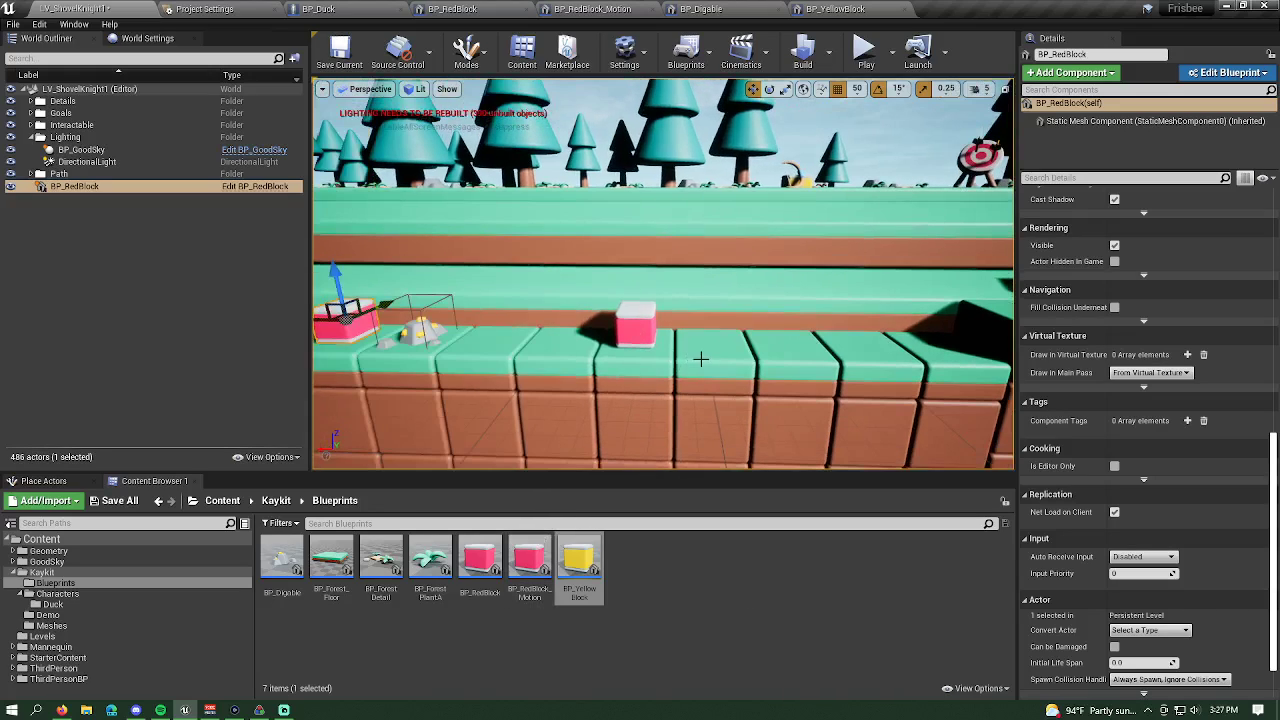
{"action": "key", "text": "w"}
{"action": "right_click_drag", "start_coordinate": [740, 374], "coordinate": [850, 354]}
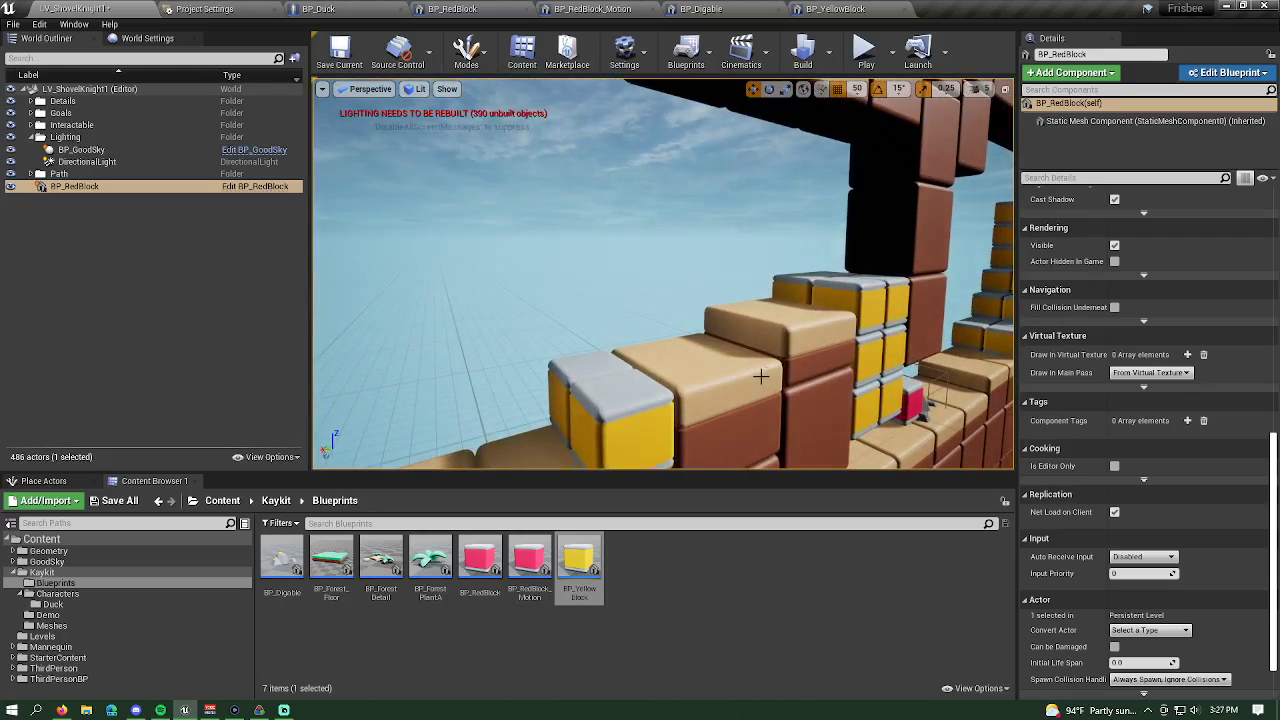
{"action": "mouse_move", "coordinate": [570, 567]}
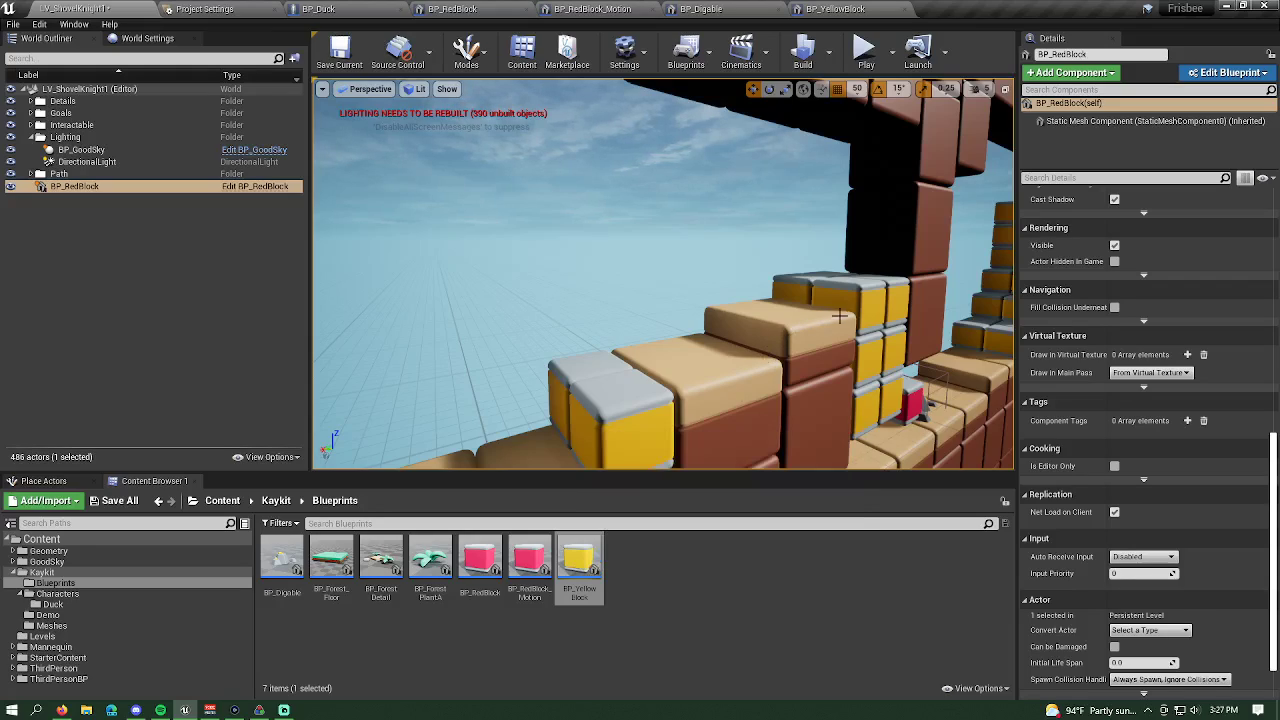
{"action": "right_click", "coordinate": [802, 322]}
{"action": "left_click", "coordinate": [608, 403]}
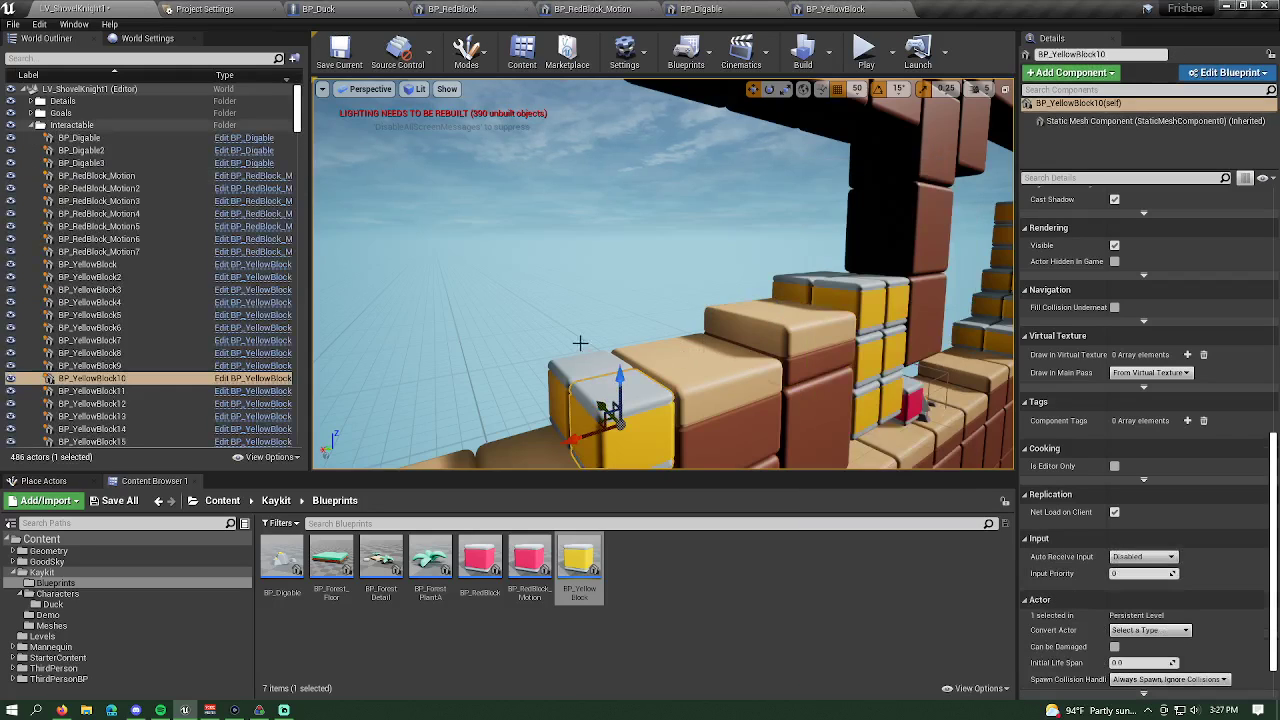
- Select individual yellow blocks in the stacked wall beyond the tan steps, ending on one in the middle row
{"action": "mouse_move", "coordinate": [640, 291]}
{"action": "right_mouse_down"}
{"action": "mouse_move", "coordinate": [615, 300]}
{"action": "mouse_move", "coordinate": [622, 292]}
{"action": "right_mouse_up"}
{"action": "key", "text": "d"}
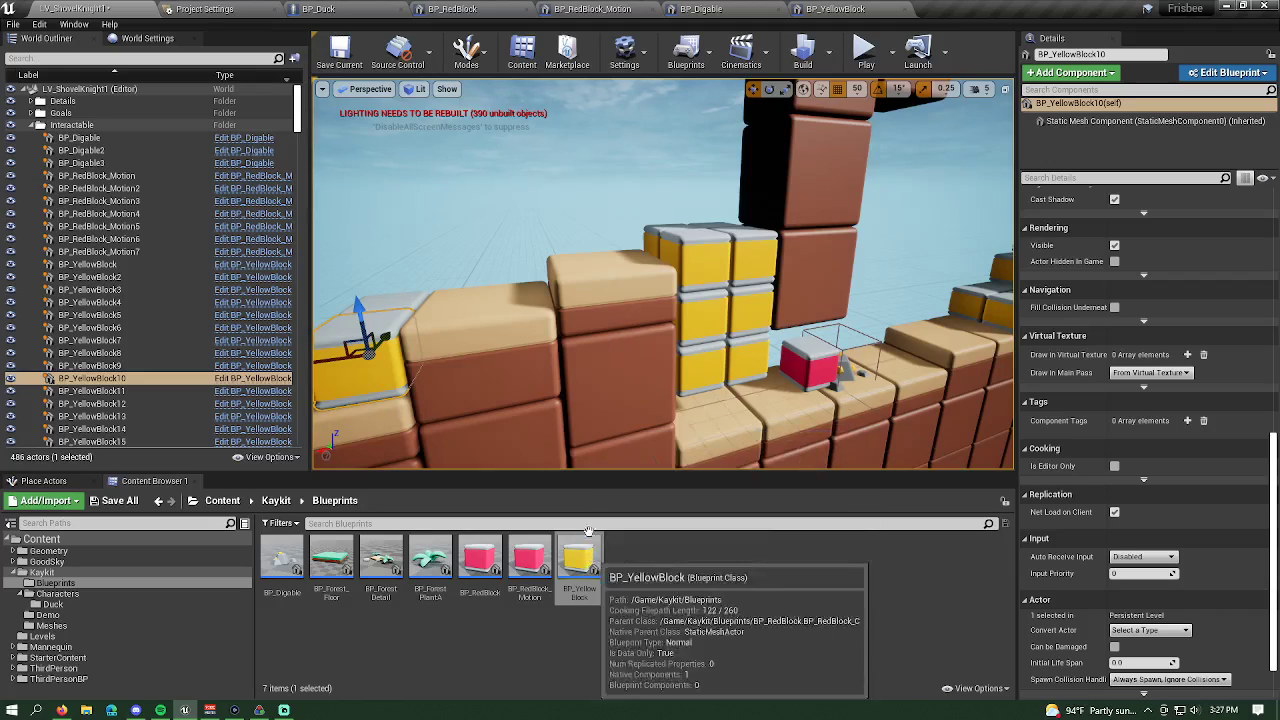
{"action": "left_click", "coordinate": [690, 240]}
{"action": "left_click", "coordinate": [757, 249]}
{"action": "left_click", "coordinate": [703, 313]}
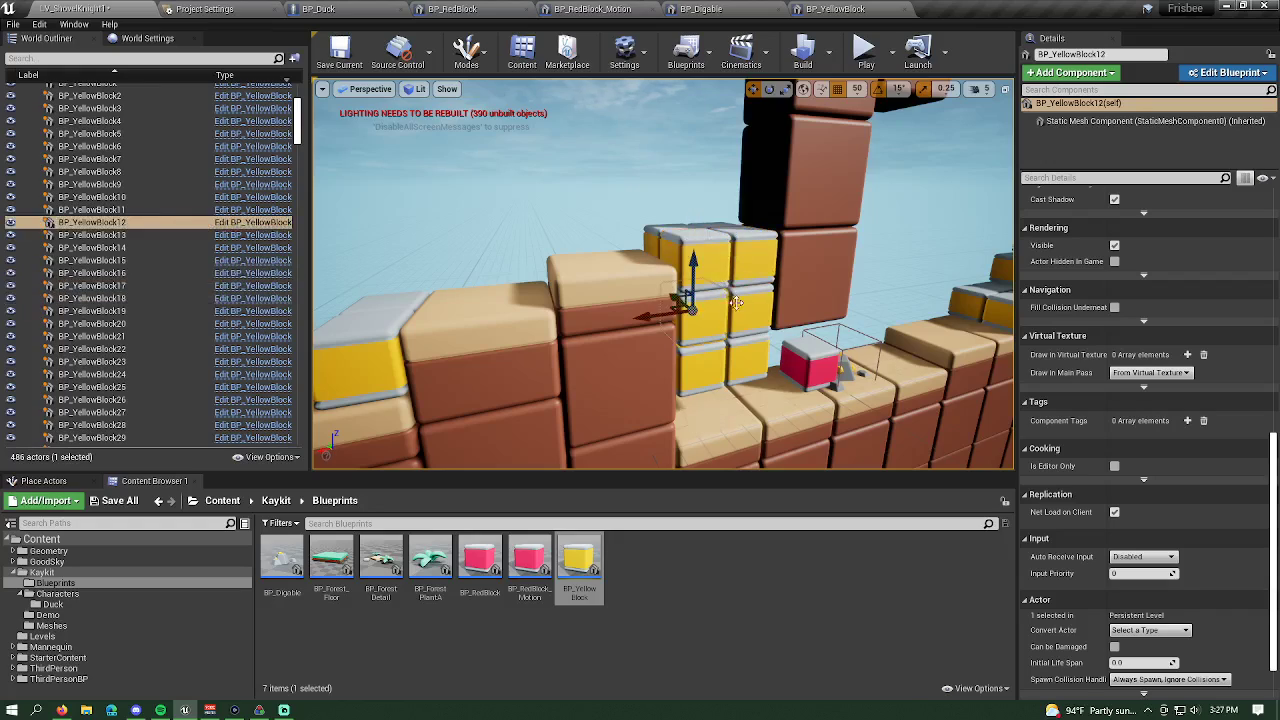
- Select further yellow blocks one at a time in the stacked wall, ending on the far block in the bottom row
{"action": "left_click", "coordinate": [743, 303]}
{"action": "left_click", "coordinate": [703, 363]}
{"action": "left_click", "coordinate": [755, 353]}
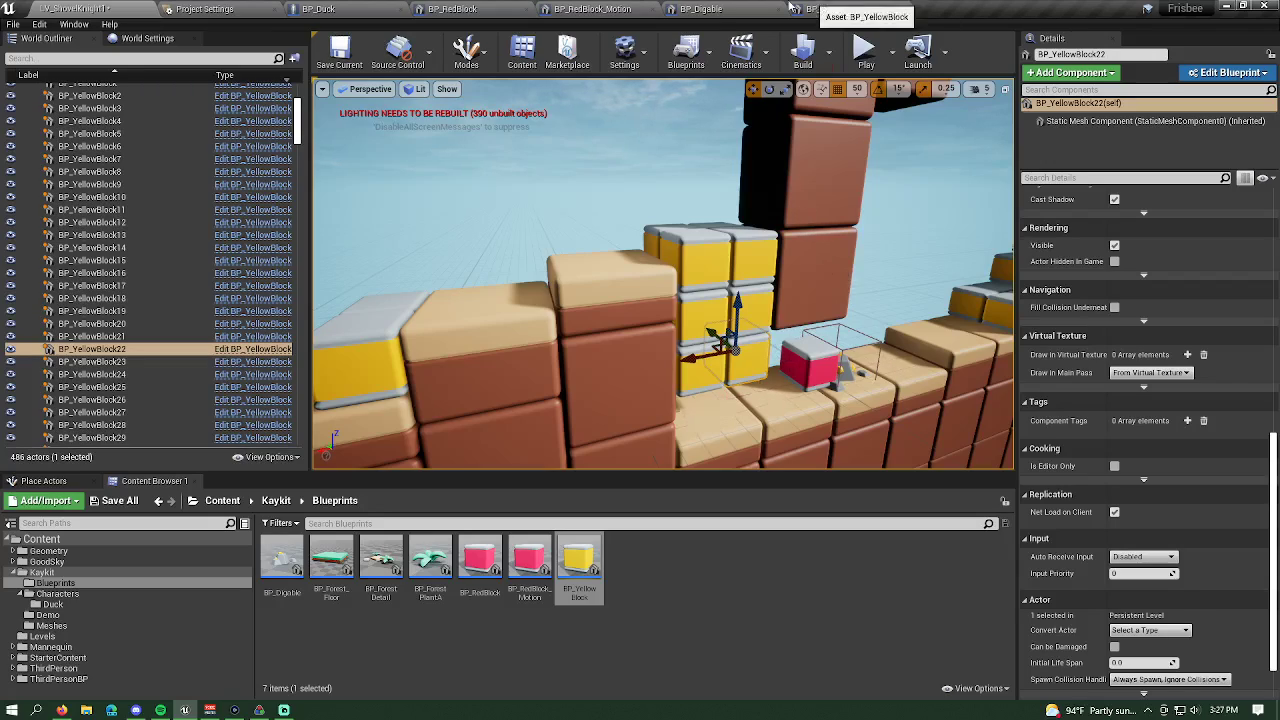
- Open BP_Digable and inspect its rock mound, yellow diamonds and surrounding box from several angles in the 3D preview
{"action": "left_click", "coordinate": [714, 6]}
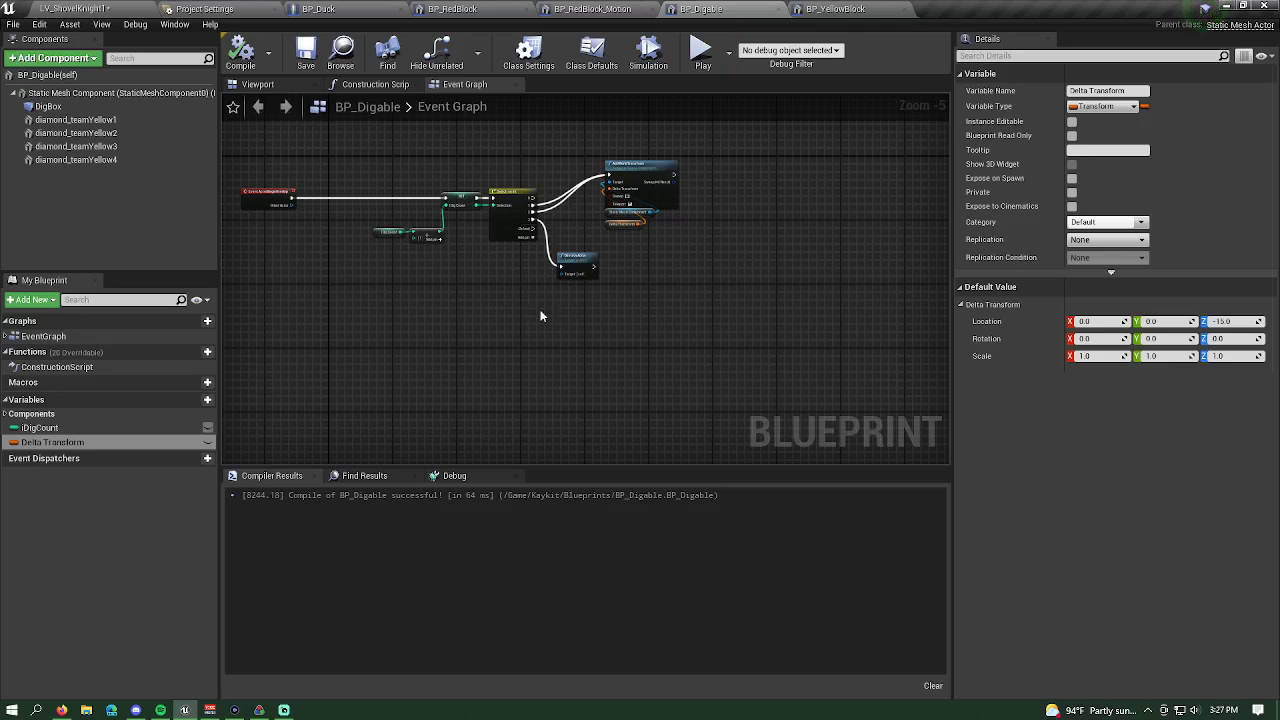
{"action": "left_click", "coordinate": [252, 88]}
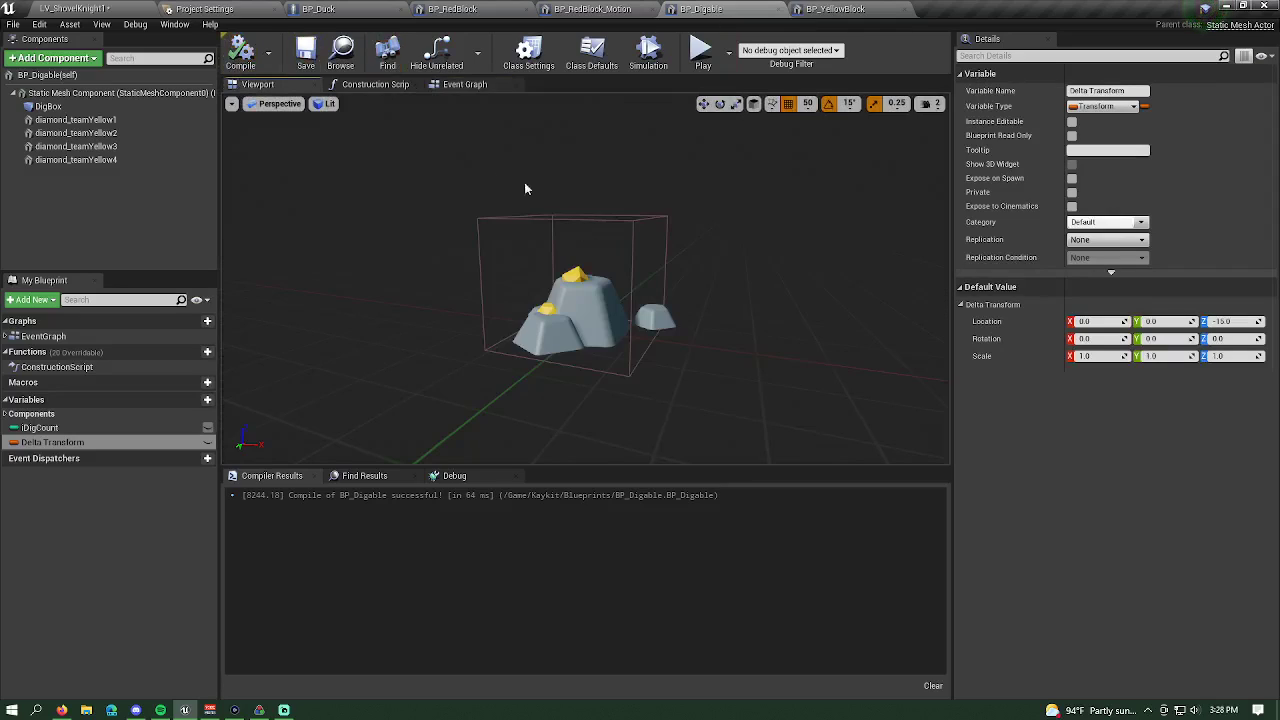
{"action": "right_click_drag", "start_coordinate": [691, 314], "coordinate": [780, 308]}
{"action": "right_click_drag", "start_coordinate": [560, 308], "coordinate": [650, 315]}
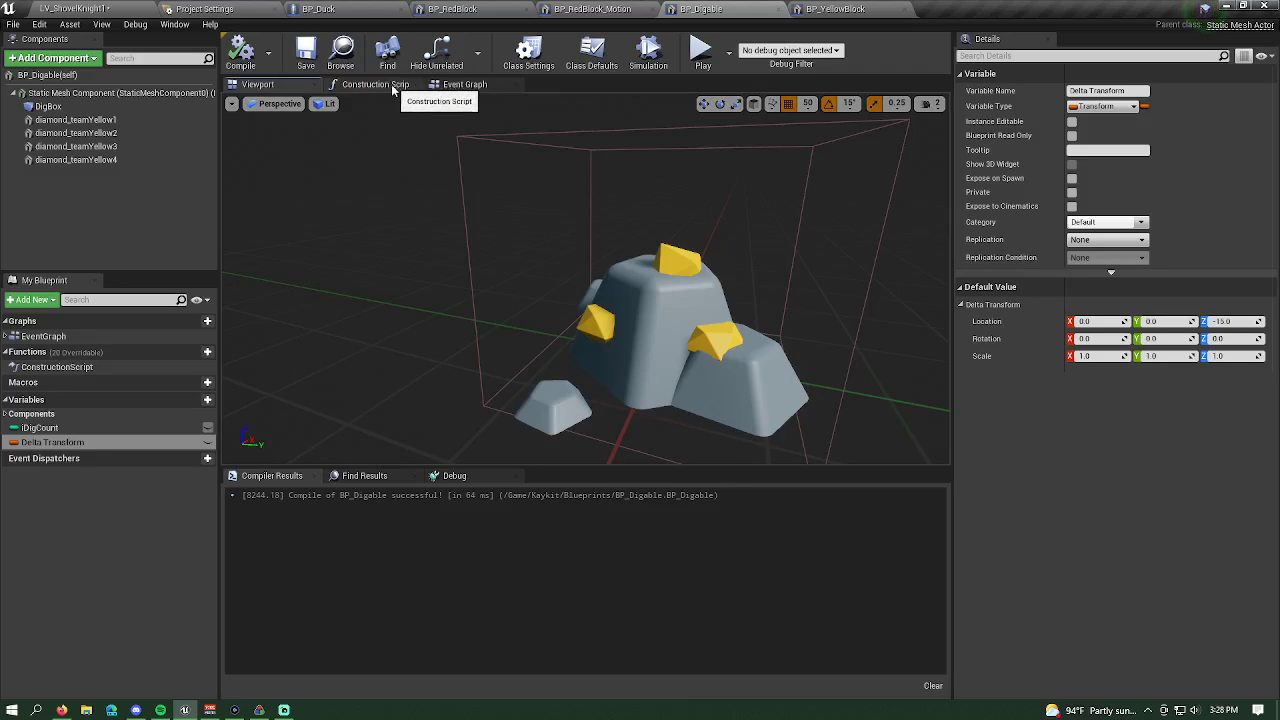
- In BP_Digable's event graph, move the Event ActorBeginOverlap node closer to the SET I Dig Count node
{"action": "left_click", "coordinate": [465, 85]}
{"action": "scroll", "coordinate": [445, 265], "scroll_direction": "up", "scroll_amount": 2}
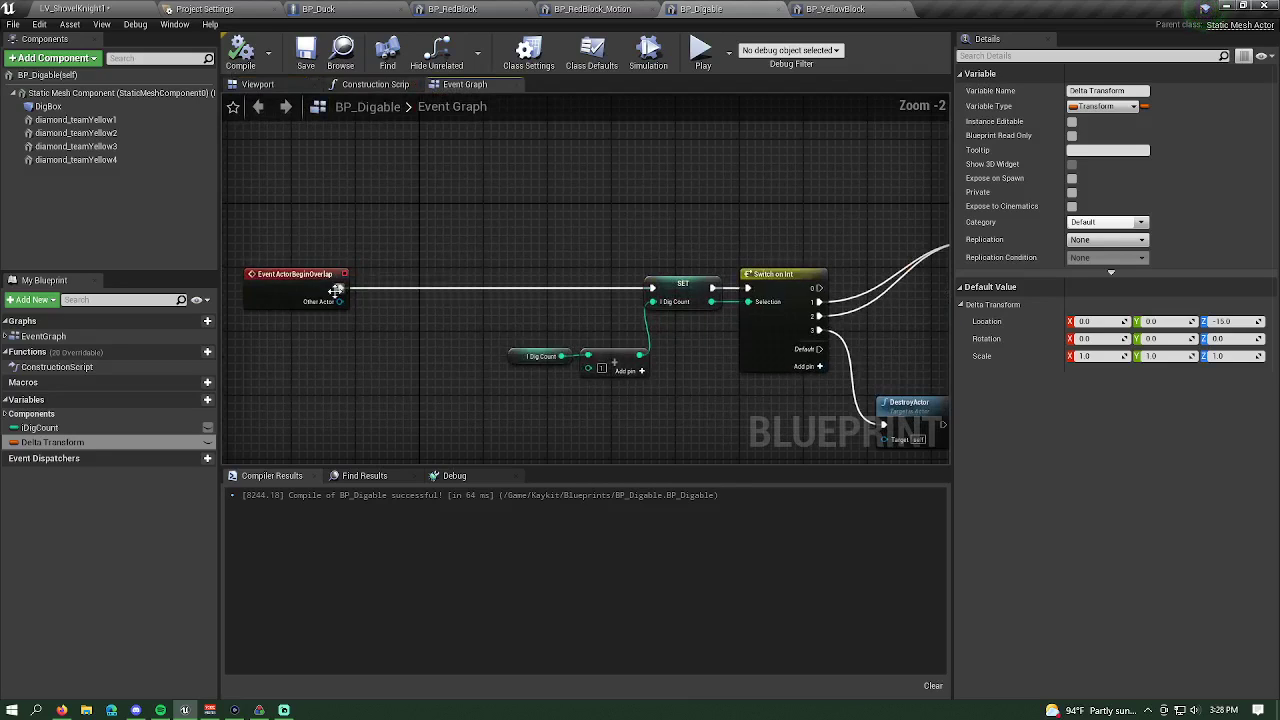
{"action": "left_click_drag", "start_coordinate": [337, 290], "coordinate": [447, 290]}
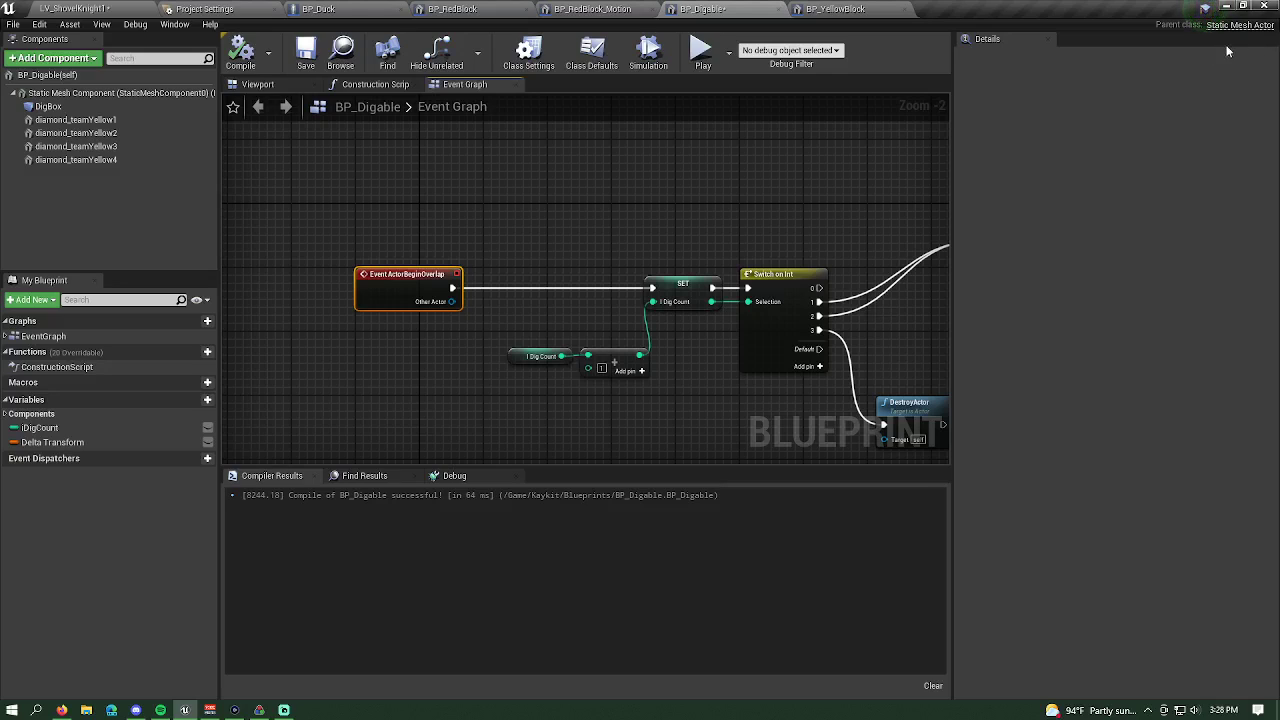
{"action": "right_click_drag", "start_coordinate": [573, 282], "coordinate": [483, 250]}
{"action": "left_click_drag", "start_coordinate": [355, 252], "coordinate": [415, 252]}
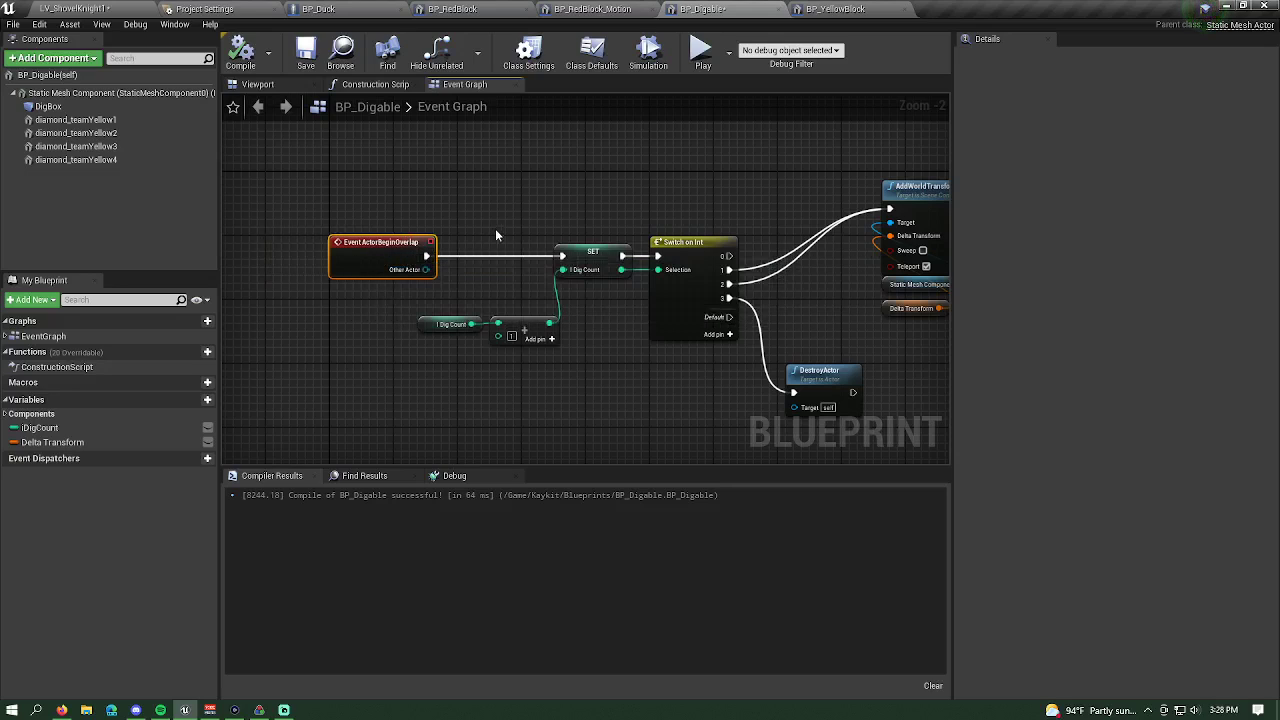
{"action": "left_click", "coordinate": [497, 229]}
{"action": "right_click_drag", "start_coordinate": [516, 199], "coordinate": [438, 211]}
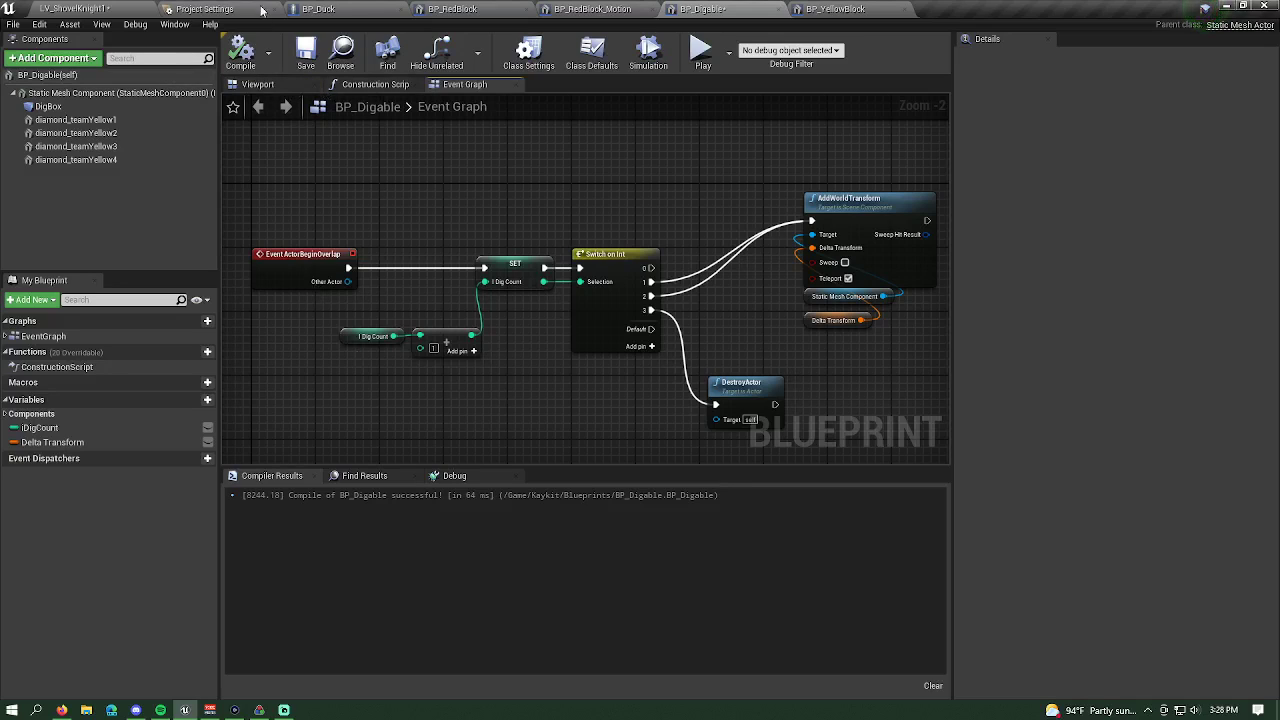
- Select the DigBox component and review its custom collision responses, including the Camera and Weapon overlap settings
{"action": "left_click", "coordinate": [48, 106]}
{"action": "scroll", "coordinate": [1105, 425], "scroll_direction": "down", "scroll_amount": 2}
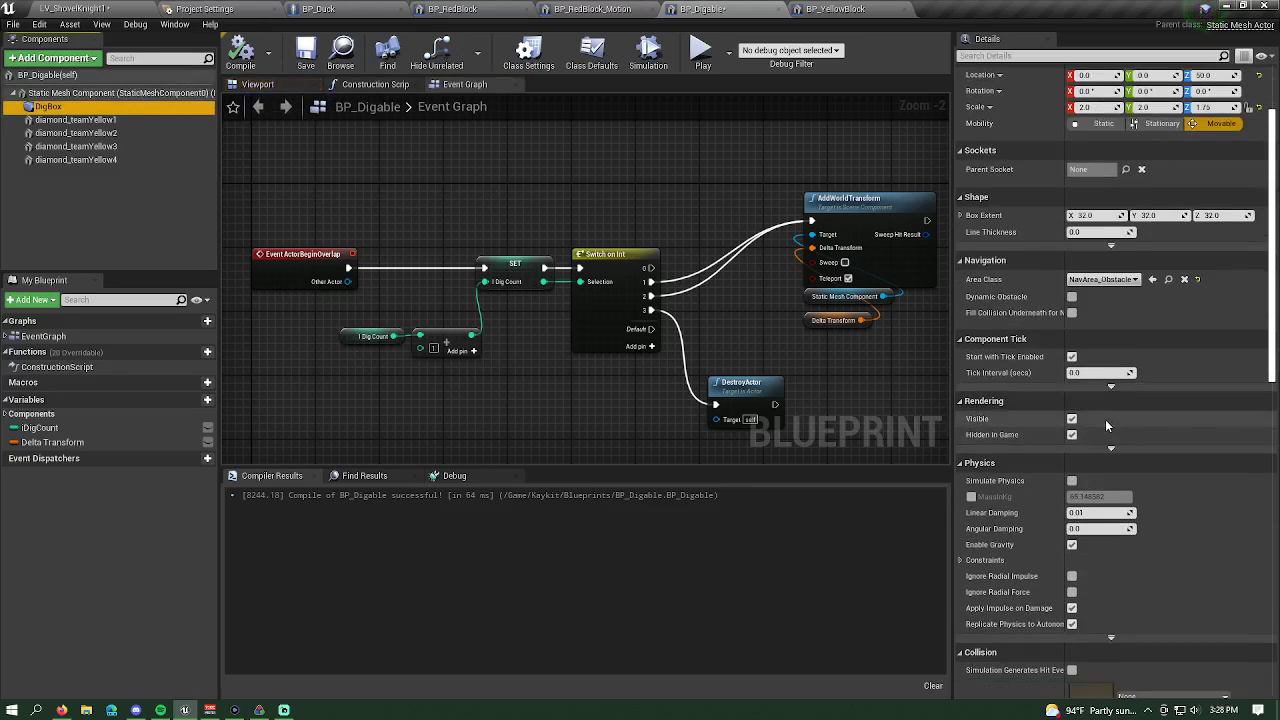
{"action": "scroll", "coordinate": [1105, 425], "scroll_direction": "down", "scroll_amount": 5}
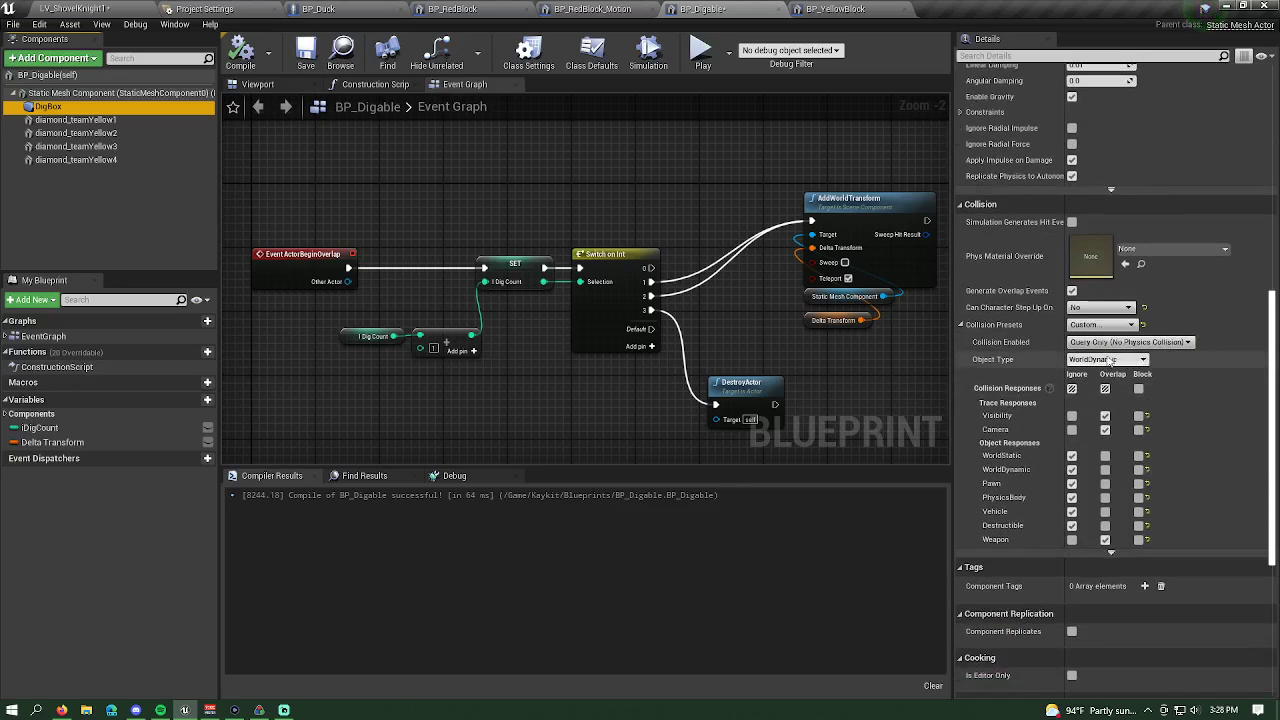
{"action": "scroll", "coordinate": [1108, 360], "scroll_direction": "down", "scroll_amount": 1}
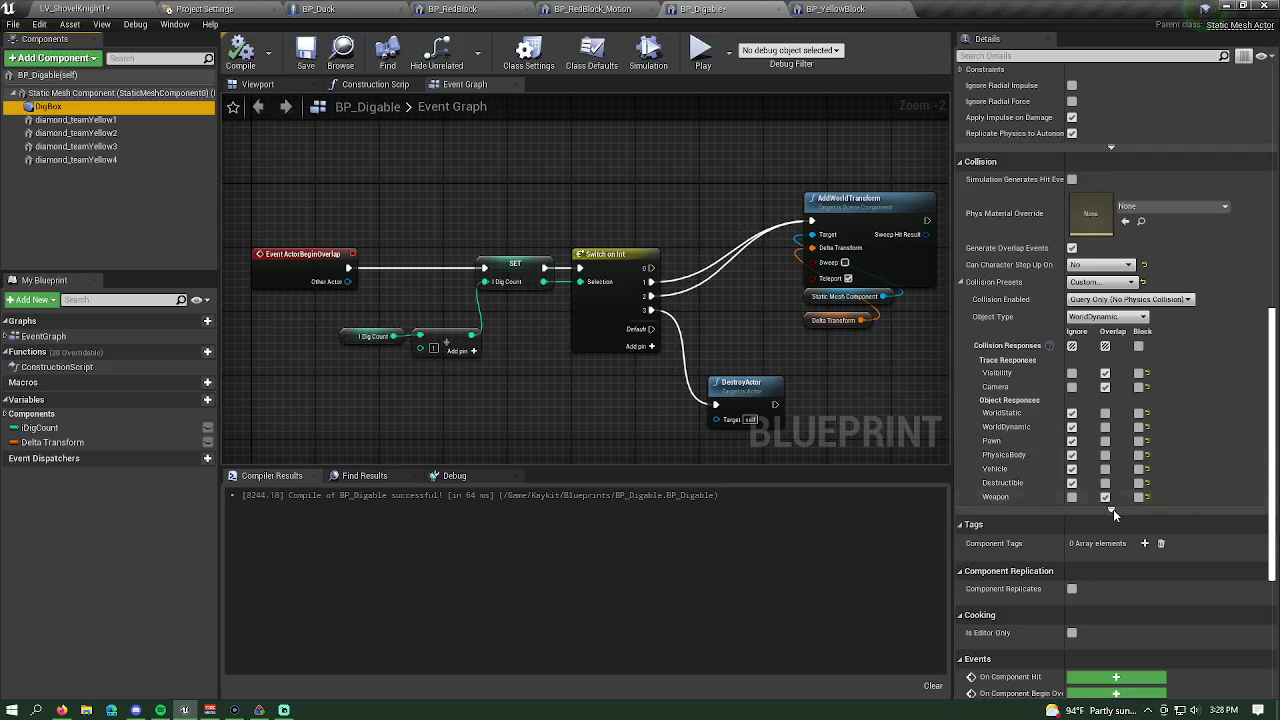
{"action": "left_click", "coordinate": [1105, 386]}
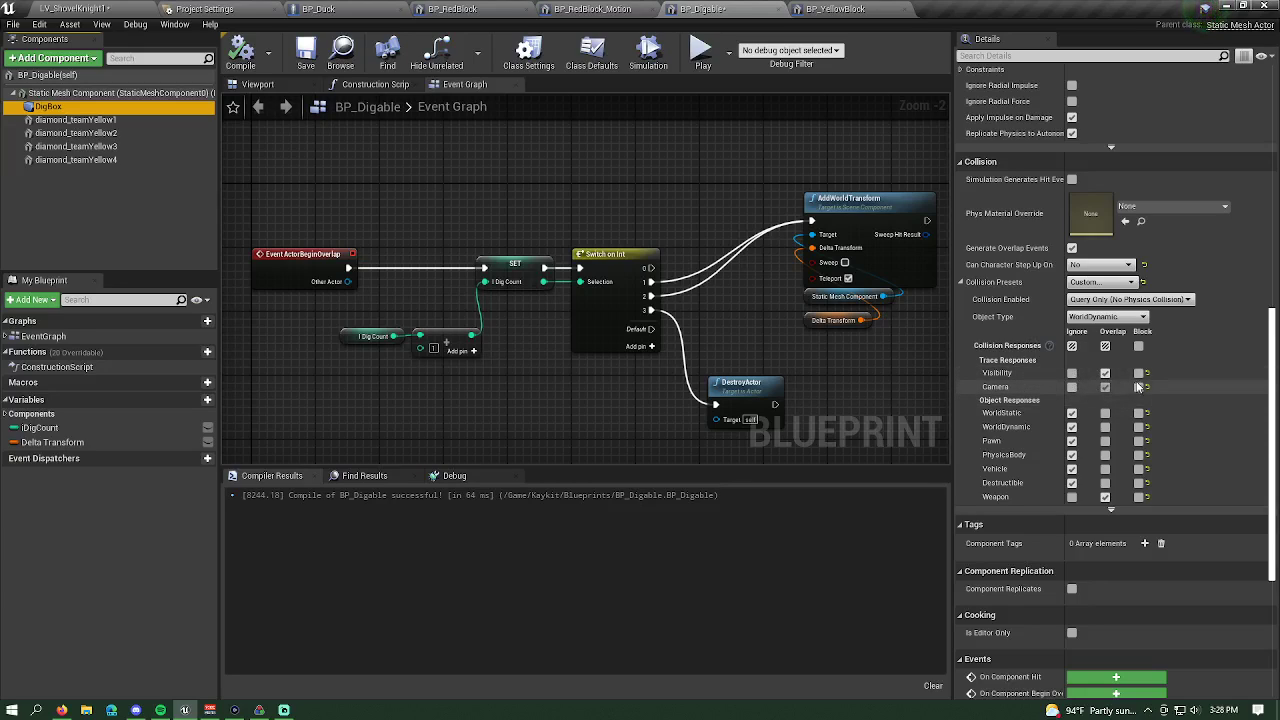
{"action": "left_click", "coordinate": [1105, 497]}
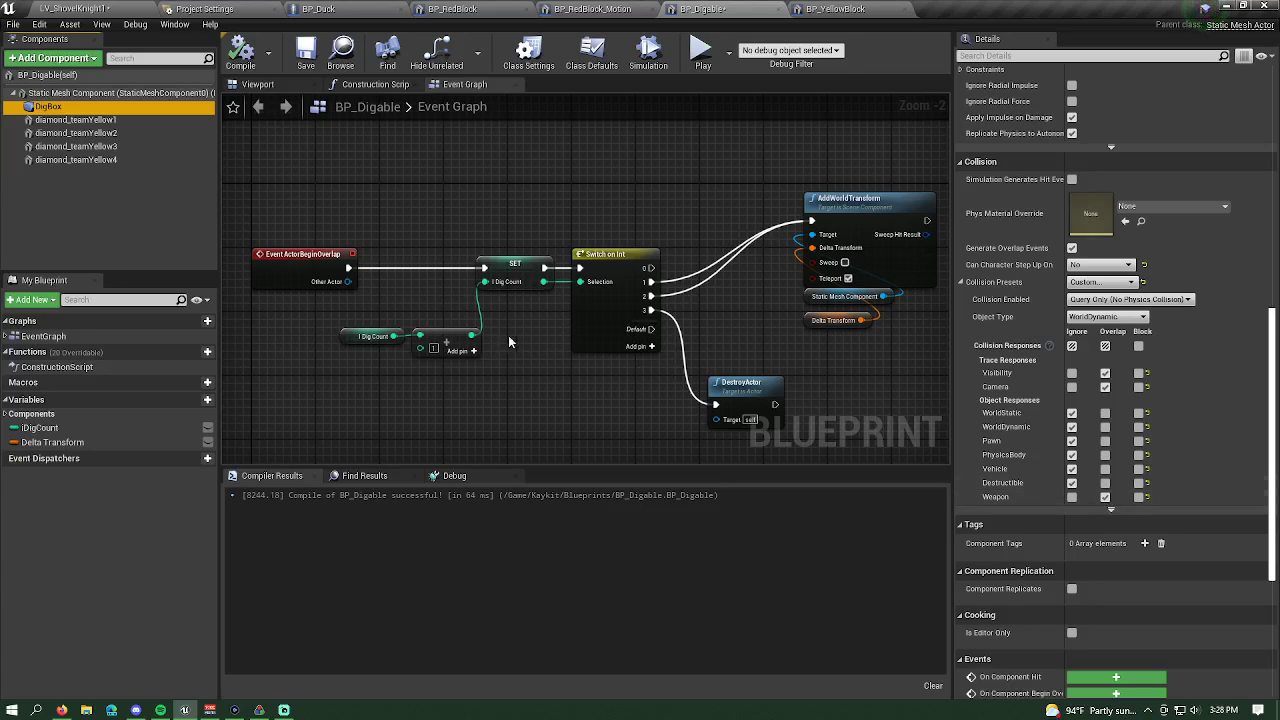
- Examine how I Dig Count feeds Switch on Int and its branches to AddWorldTransform and DestroyActor
{"action": "scroll", "coordinate": [508, 307], "scroll_direction": "up", "scroll_amount": 2}
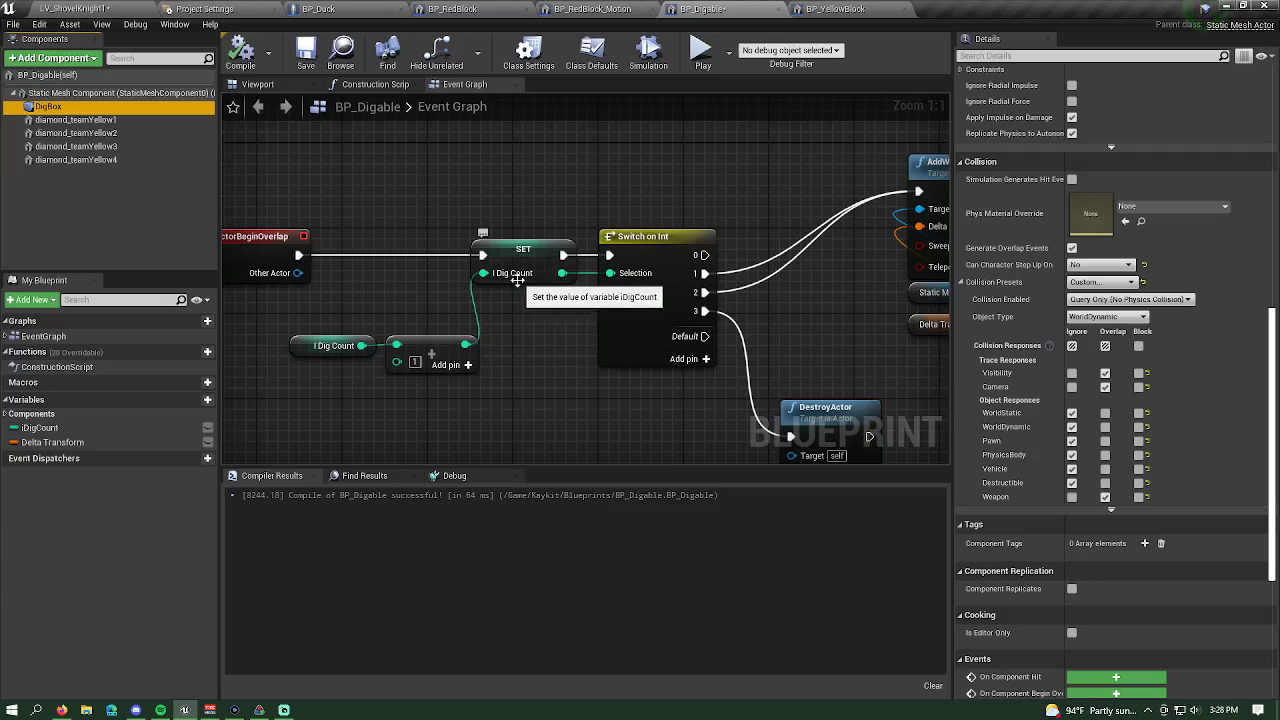
{"action": "right_click_drag", "start_coordinate": [514, 278], "coordinate": [451, 286]}
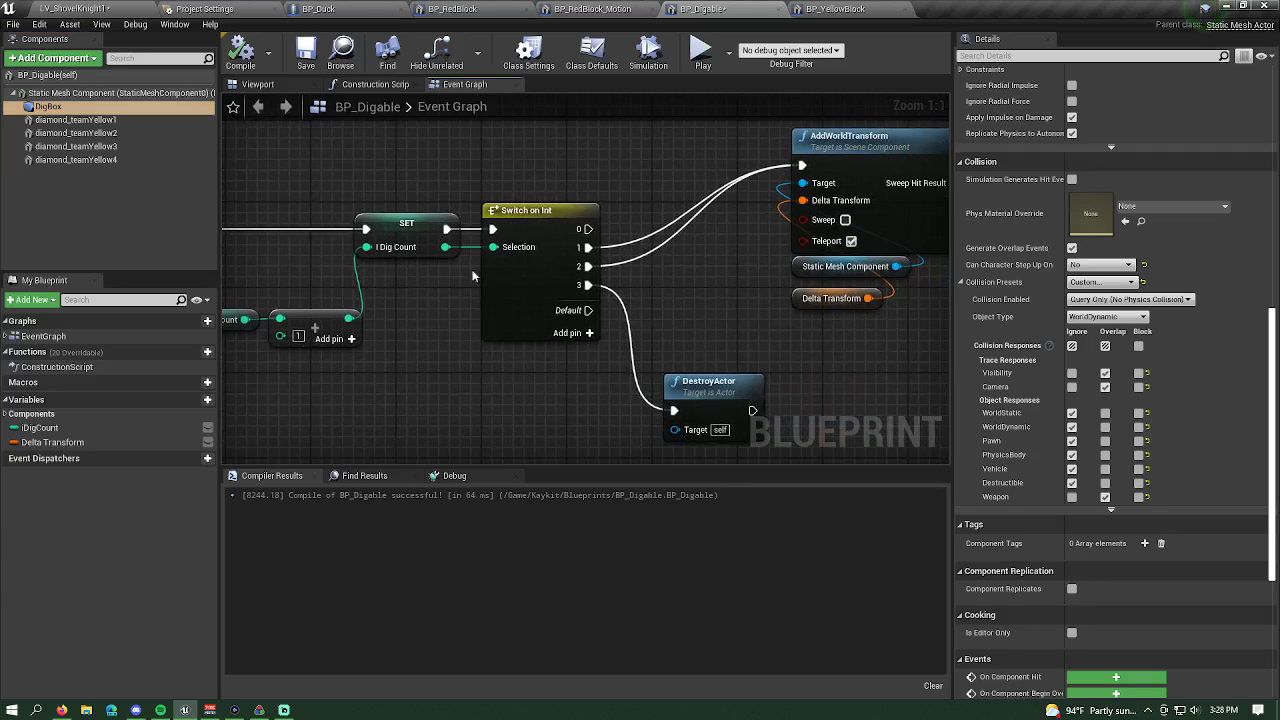
{"action": "right_click_drag", "start_coordinate": [731, 243], "coordinate": [614, 254]}
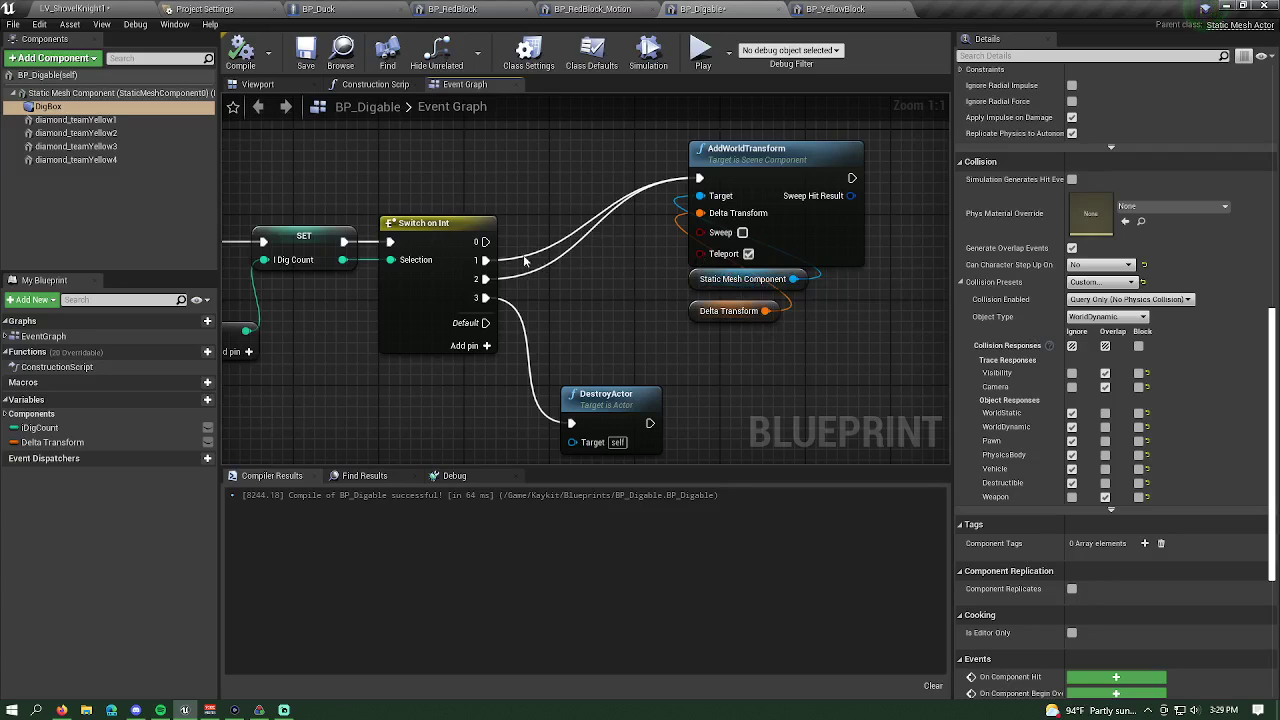
{"action": "right_click_drag", "start_coordinate": [511, 311], "coordinate": [477, 285]}
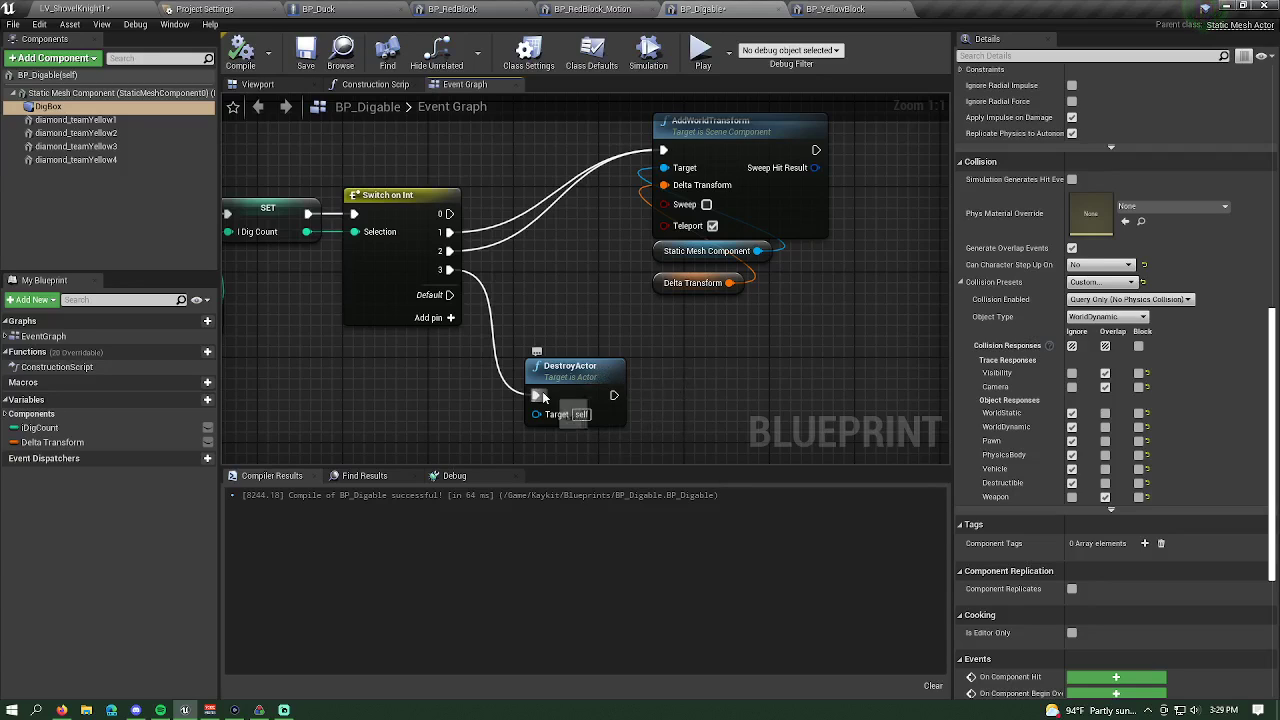
{"action": "scroll", "coordinate": [677, 342], "scroll_direction": "down", "scroll_amount": 3}
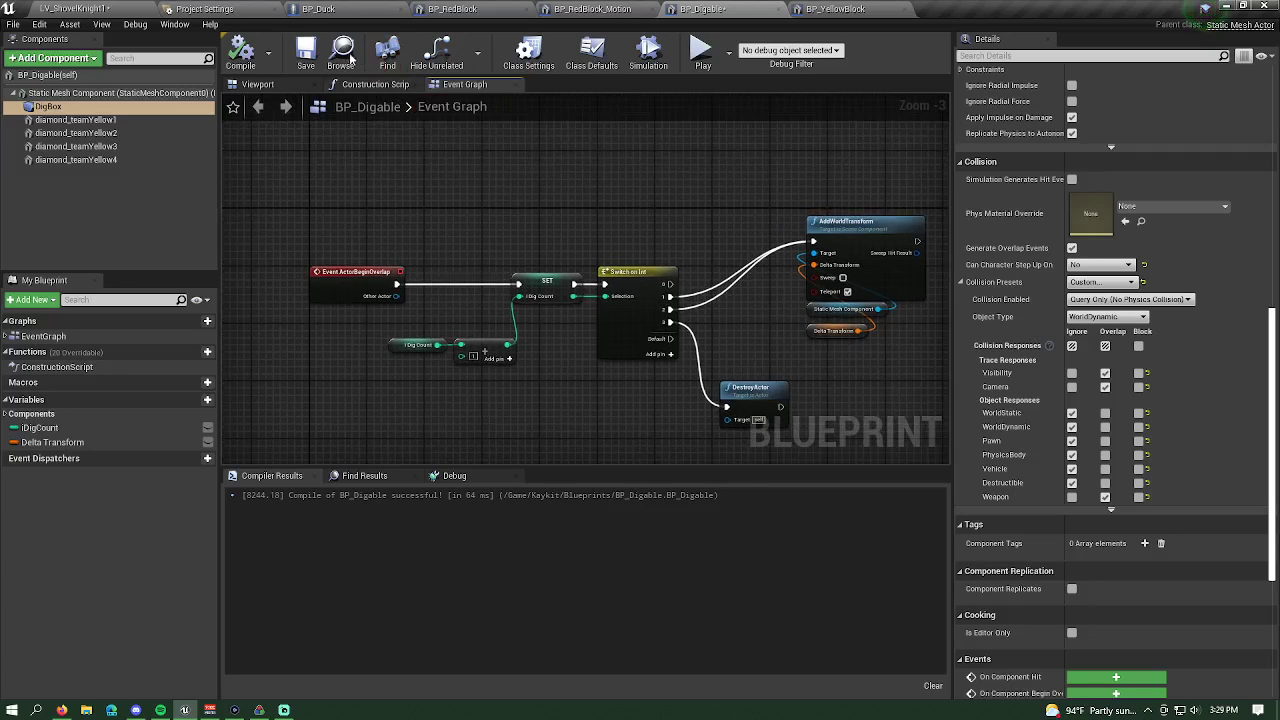
- Return to the LV_ShovelKnight level and frame the diggable rock mound between the red blocks
{"action": "left_click", "coordinate": [120, 8]}
{"action": "right_click_drag", "start_coordinate": [613, 346], "coordinate": [515, 390]}
{"action": "right_click_drag", "start_coordinate": [567, 332], "coordinate": [485, 308]}
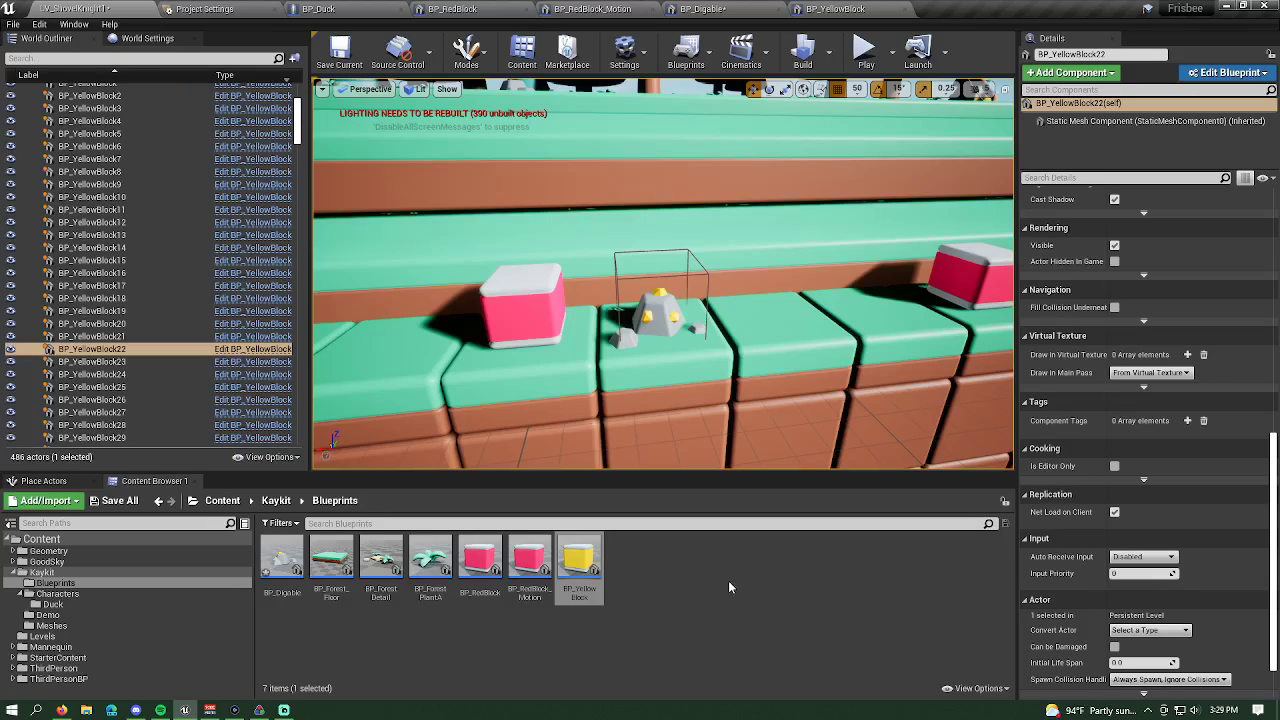
- Start a new Blueprint Class in the Blueprints folder and move the parent class picker clear of the asset thumbnails
{"action": "right_click", "coordinate": [700, 561]}
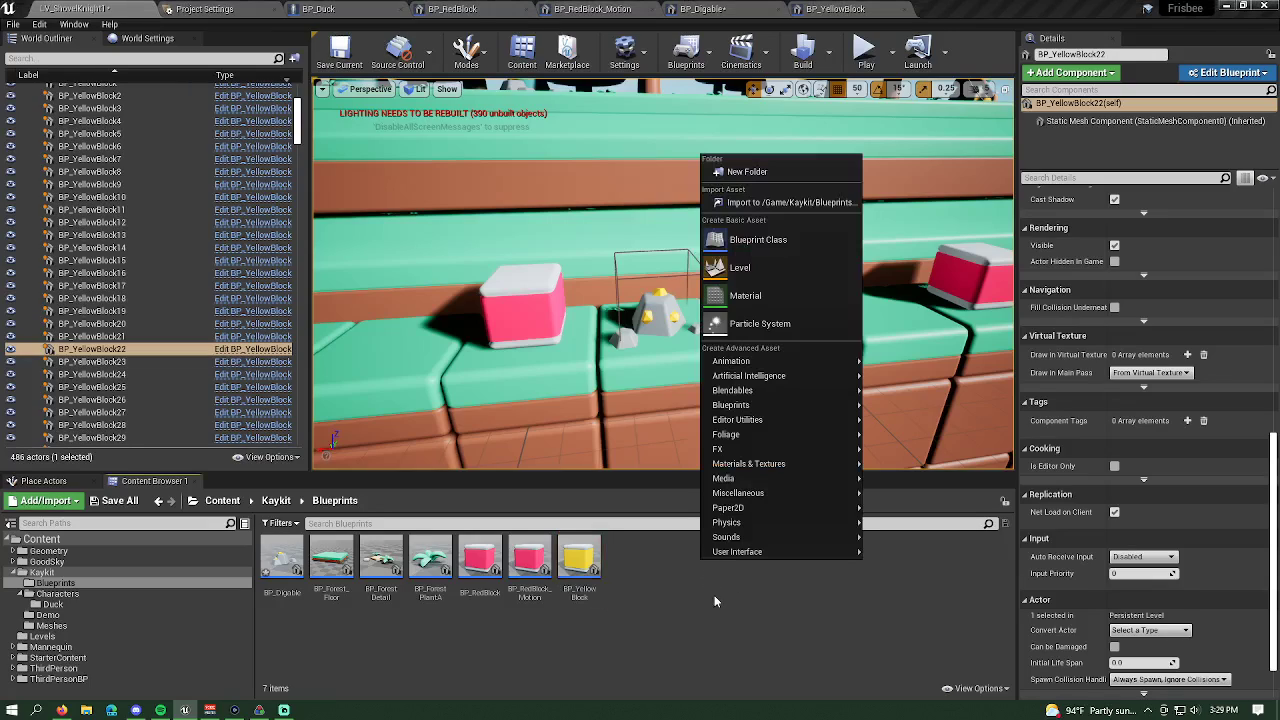
{"action": "left_click", "coordinate": [700, 598]}
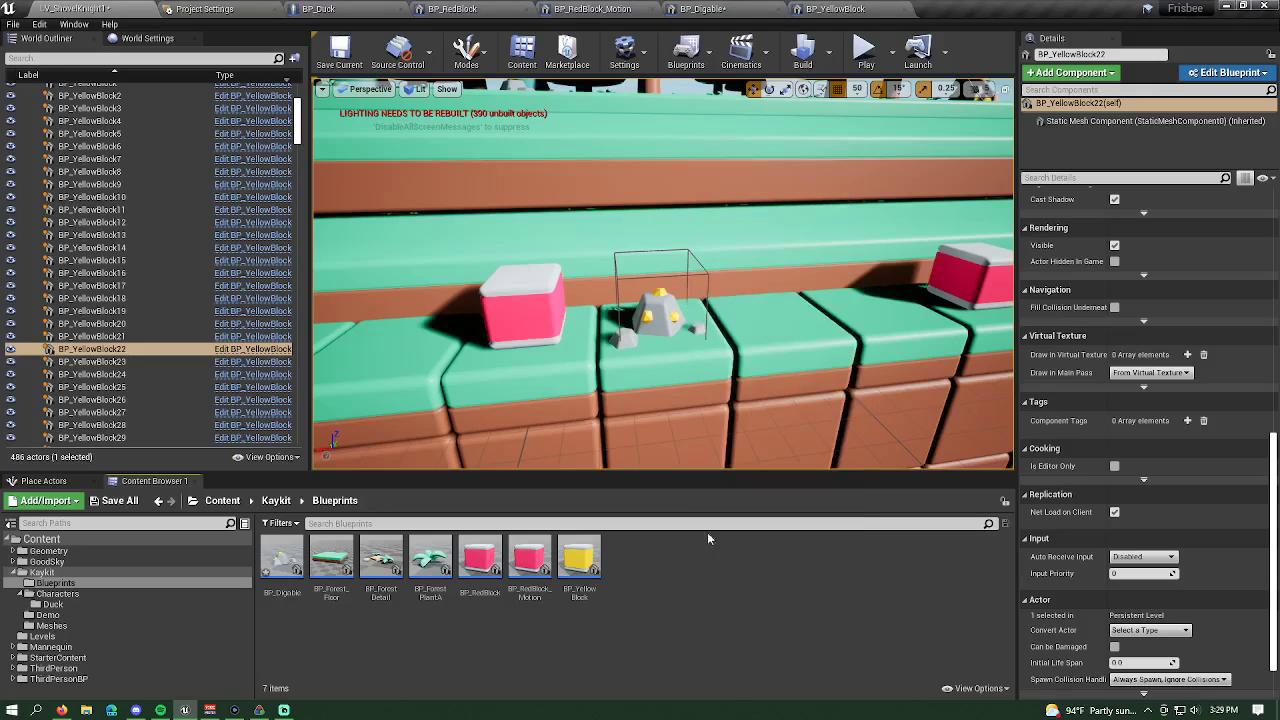
{"action": "right_click", "coordinate": [675, 588]}
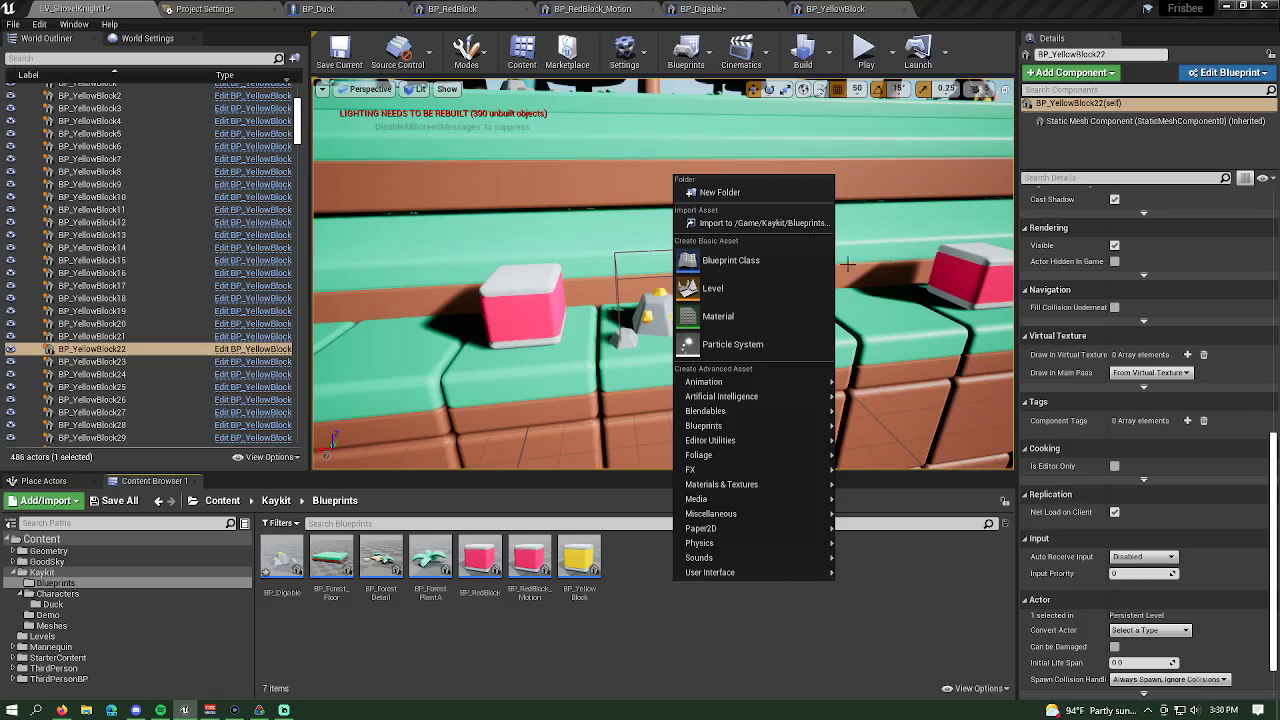
{"action": "left_click", "coordinate": [760, 260]}
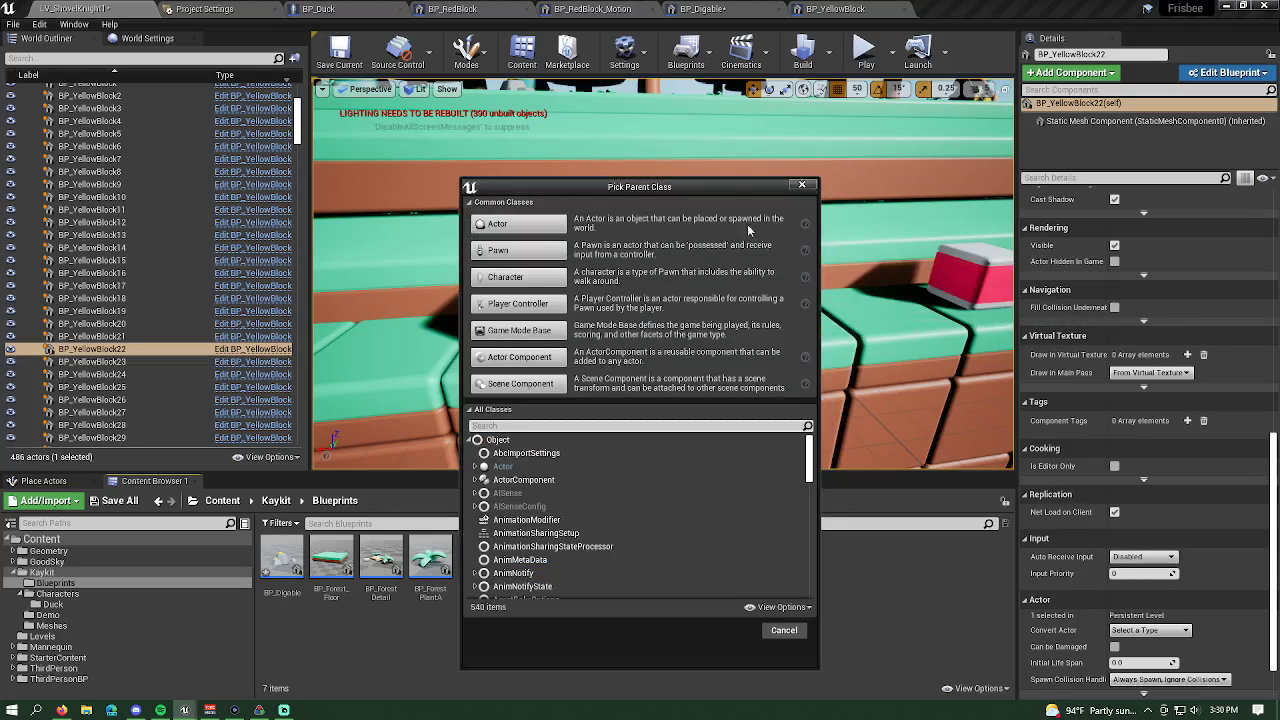
{"action": "left_click_drag", "start_coordinate": [735, 184], "coordinate": [972, 76]}
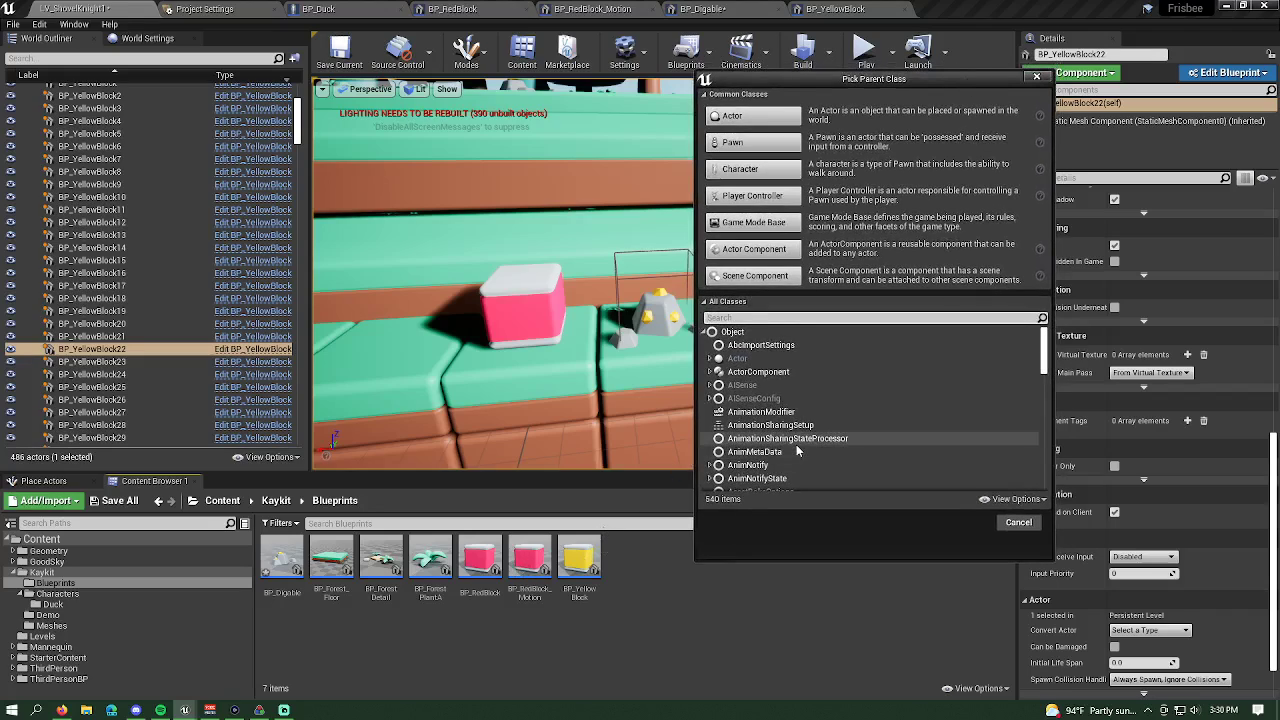
- Search all classes for BP_Red and choose BP_RedBlock_Motion as the new blueprint's parent class
{"action": "left_click", "coordinate": [824, 317]}
{"action": "type", "text": "BP"}
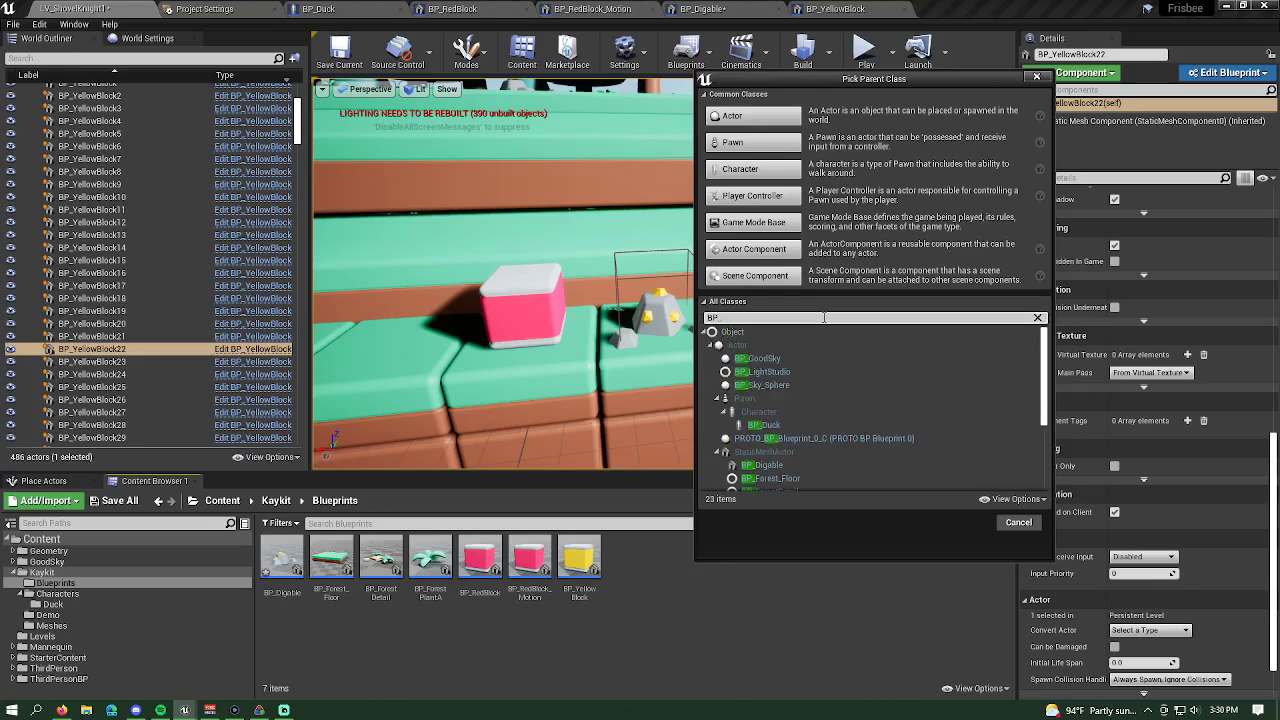
{"action": "type", "text": "_Red"}
{"action": "key", "text": "Down"}
{"action": "key", "text": "Down"}
{"action": "key", "text": "Down"}
{"action": "key", "text": "Down"}
{"action": "key", "text": "Down"}
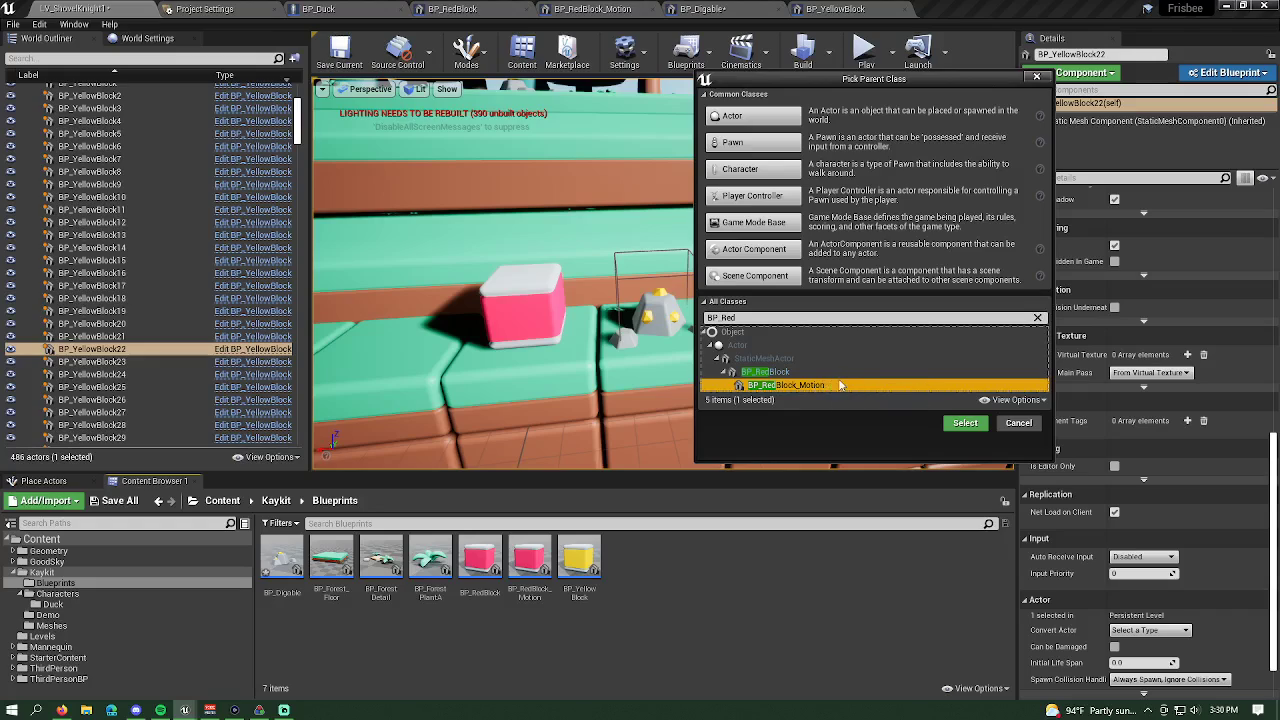
{"action": "left_click", "coordinate": [966, 423]}
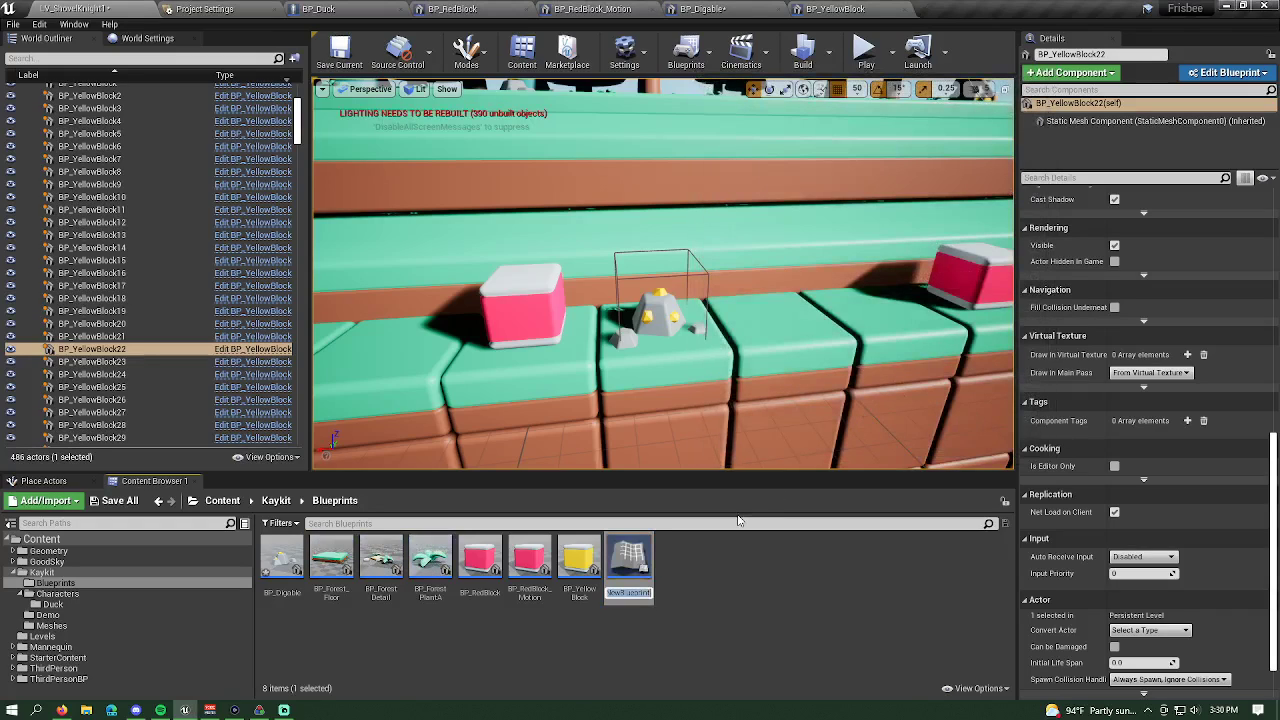
- Name the new blueprint BP_Slime and open it for editing
{"action": "type", "text": "BP_Slime"}
{"action": "key", "text": "Return"}
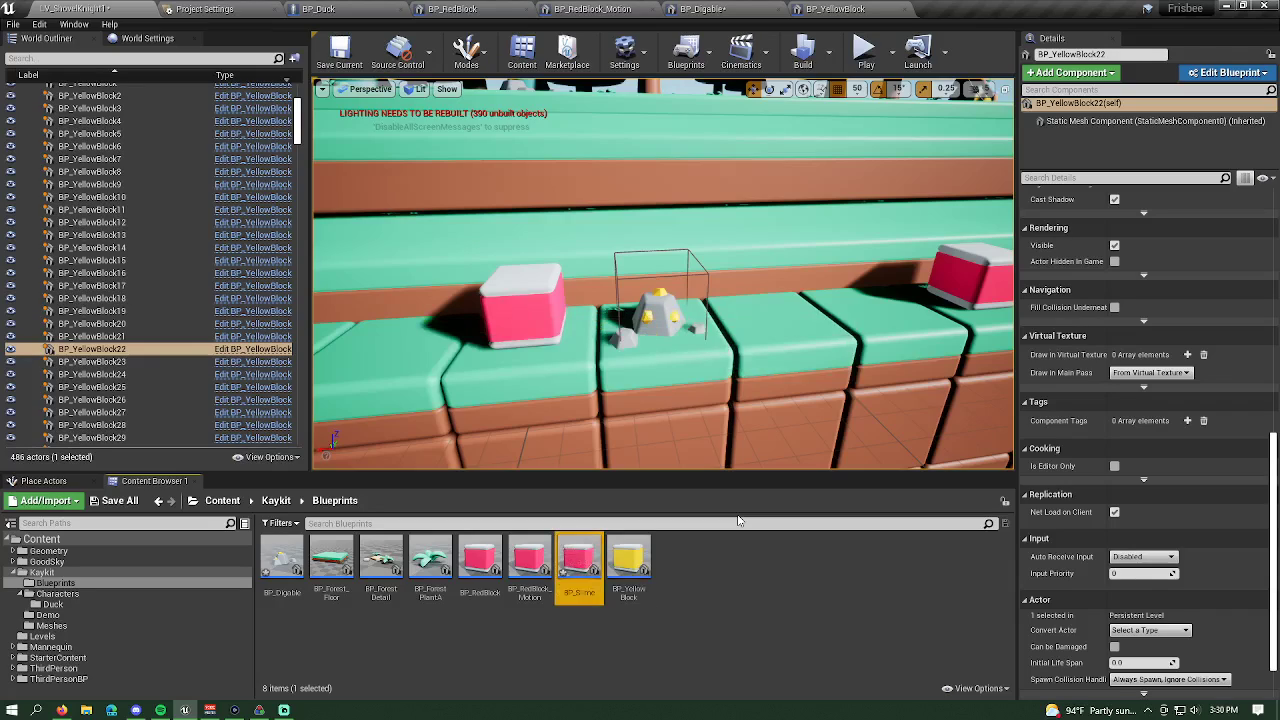
{"action": "double_click", "coordinate": [577, 567]}
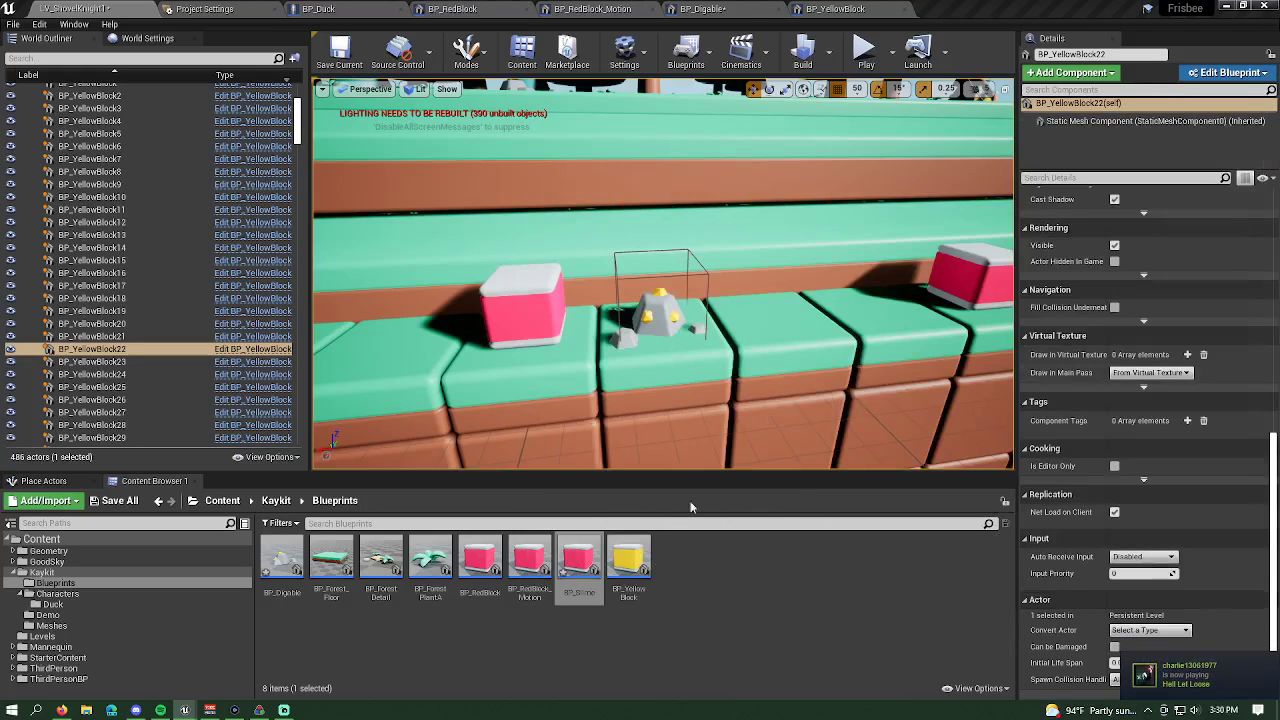
- Look up BP_Slime's place in the class hierarchy through another new blueprint's parent class picker, and dismiss the picker
{"action": "right_click", "coordinate": [746, 565]}
{"action": "left_click", "coordinate": [820, 247]}
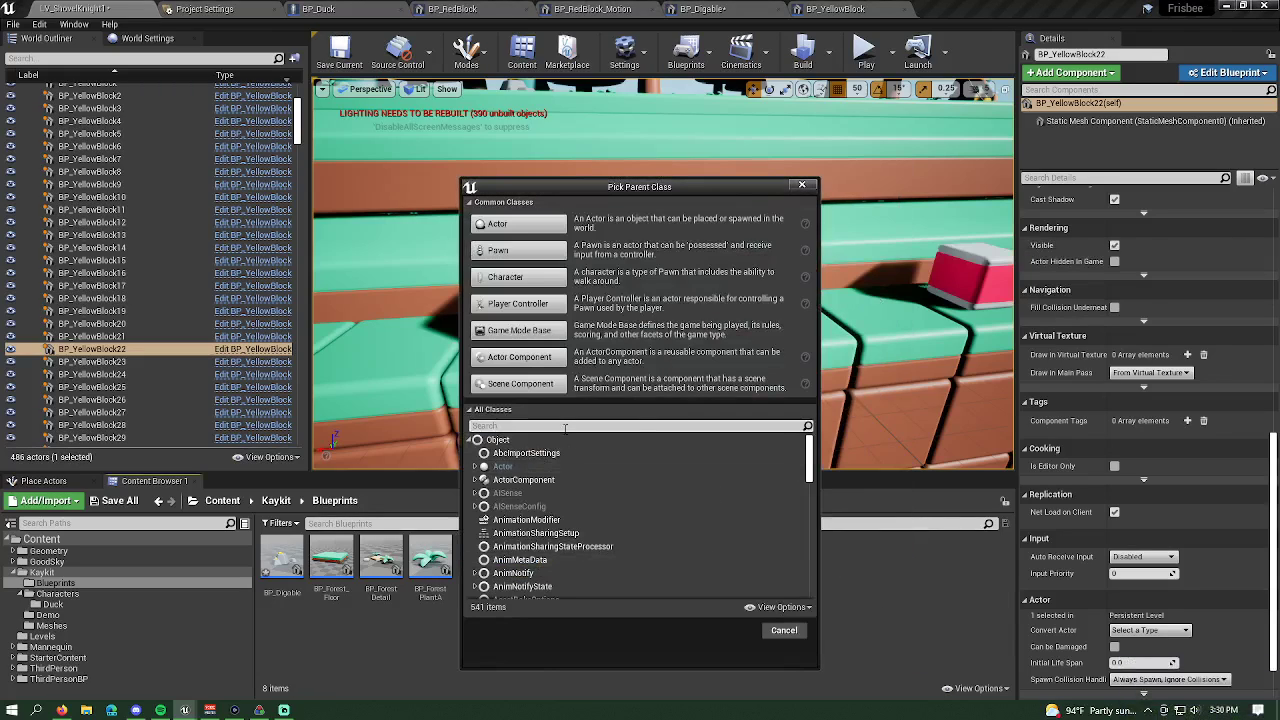
{"action": "type", "text": "BP_Sli"}
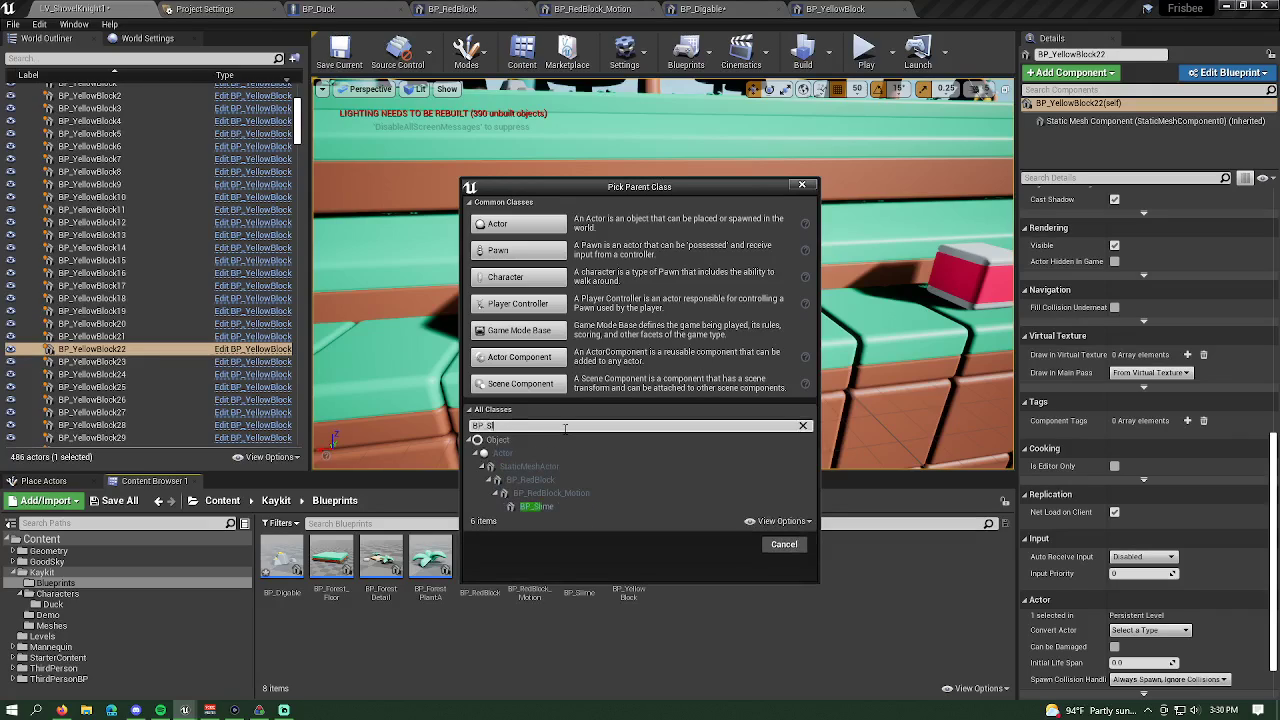
{"action": "left_click", "coordinate": [803, 185]}
- In BP_Slime's class settings, view the parent classes available for reparenting and close the list without choosing one
{"action": "left_click_drag", "start_coordinate": [468, 91], "coordinate": [467, 122]}
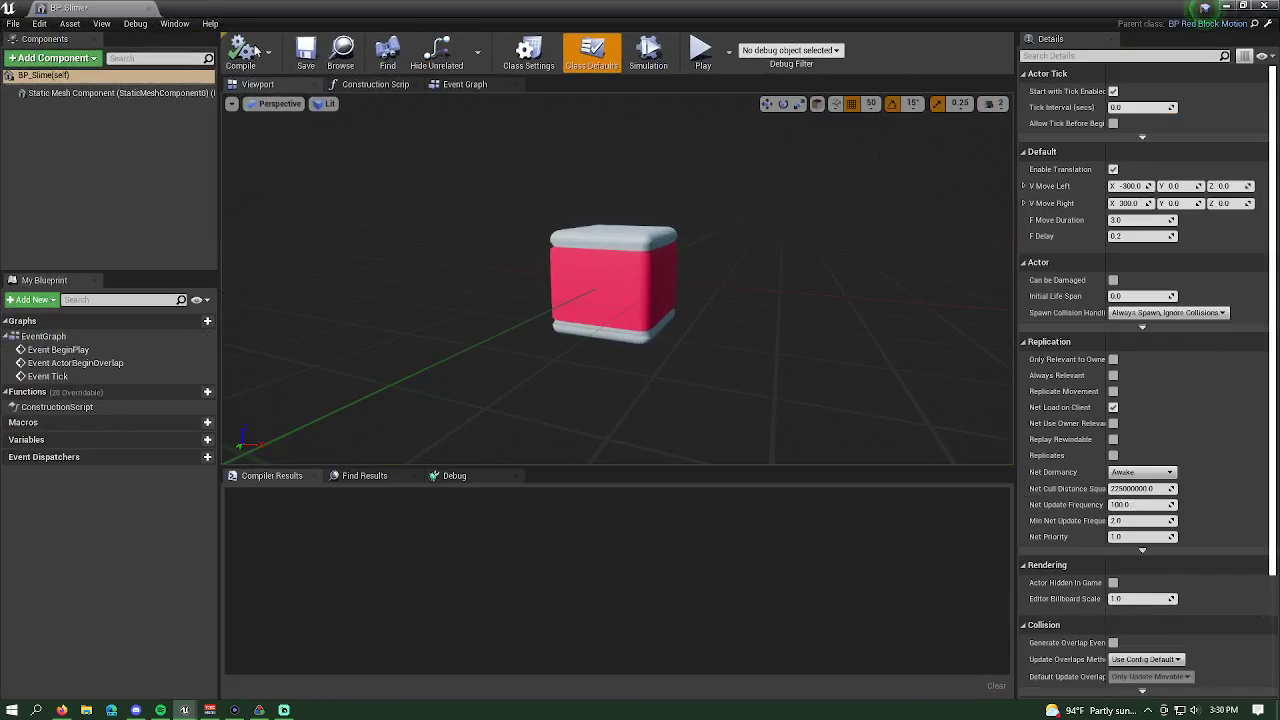
{"action": "left_click", "coordinate": [528, 55]}
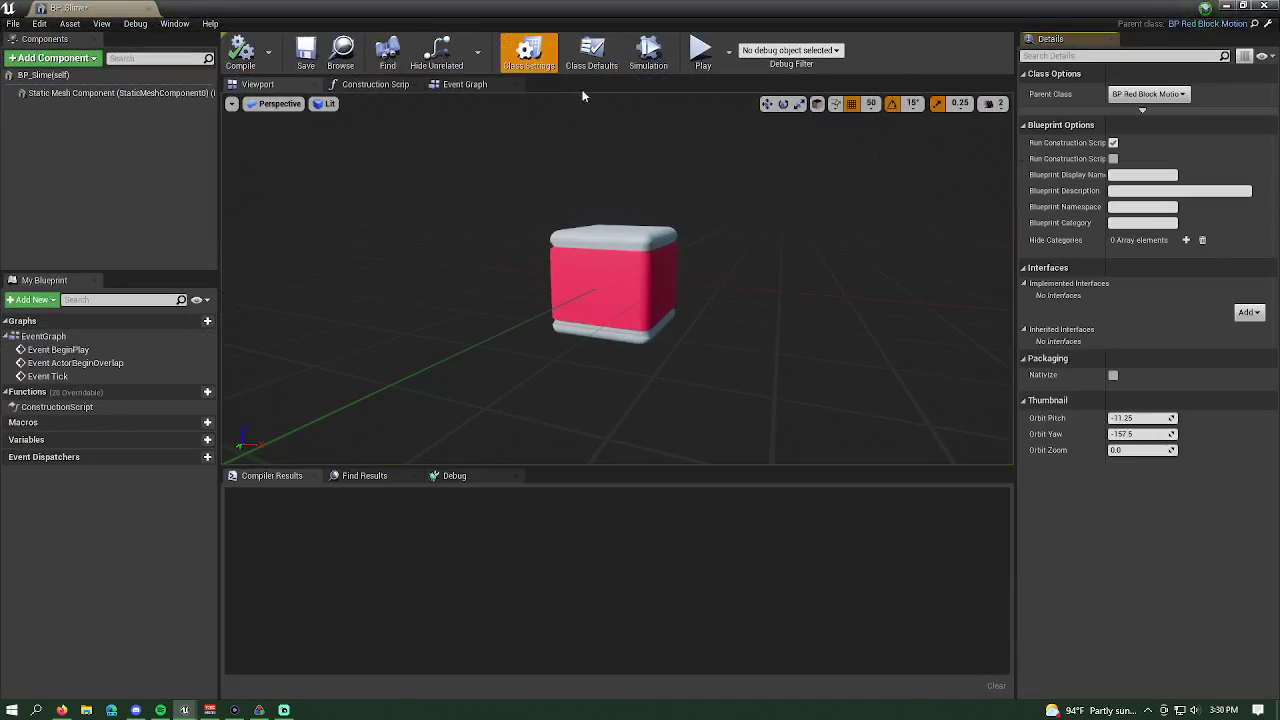
{"action": "left_click", "coordinate": [1170, 100]}
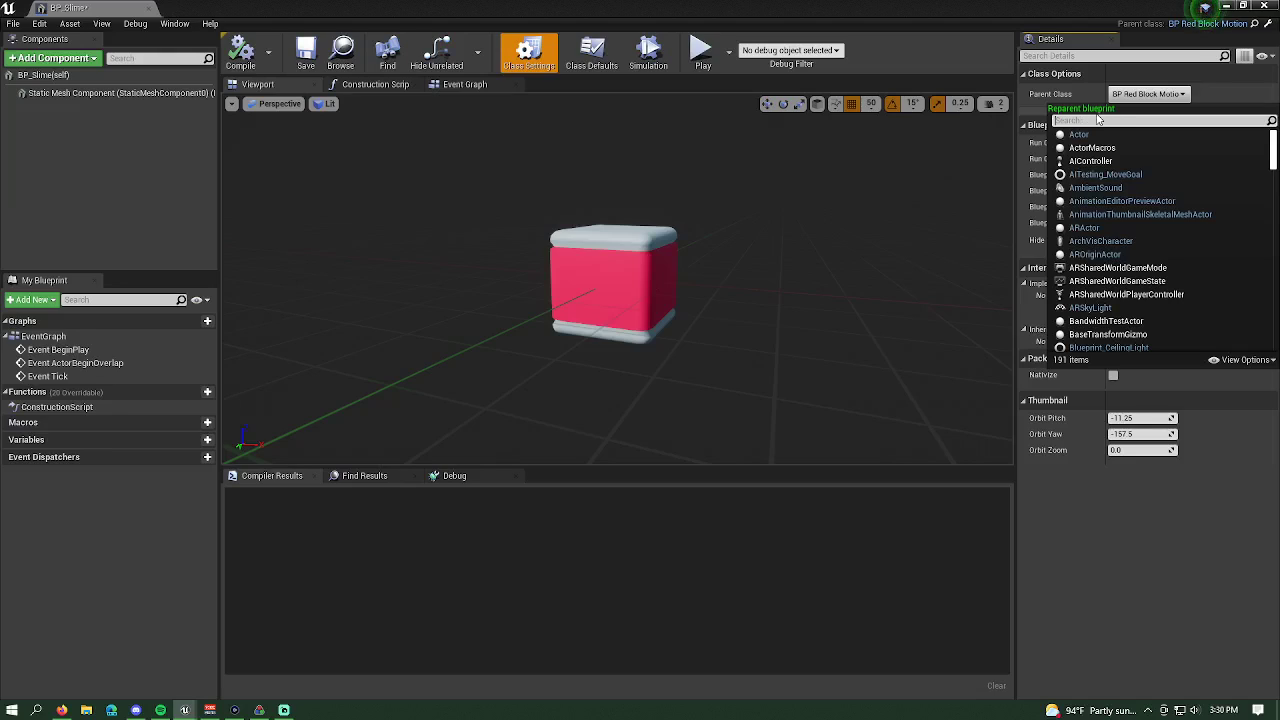
{"action": "left_click", "coordinate": [1083, 569]}
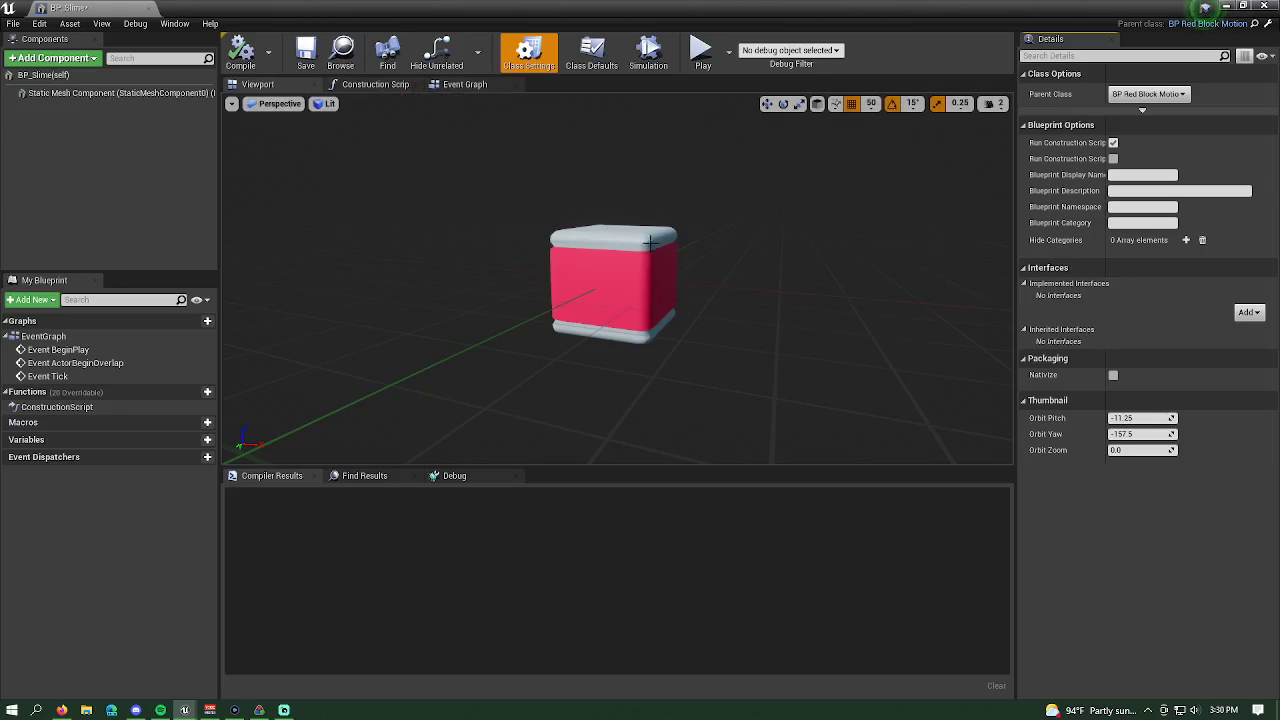
- Examine BP_Slime's Construction Script and the disabled event nodes with their parent calls in its Event Graph
{"action": "left_click", "coordinate": [378, 85]}
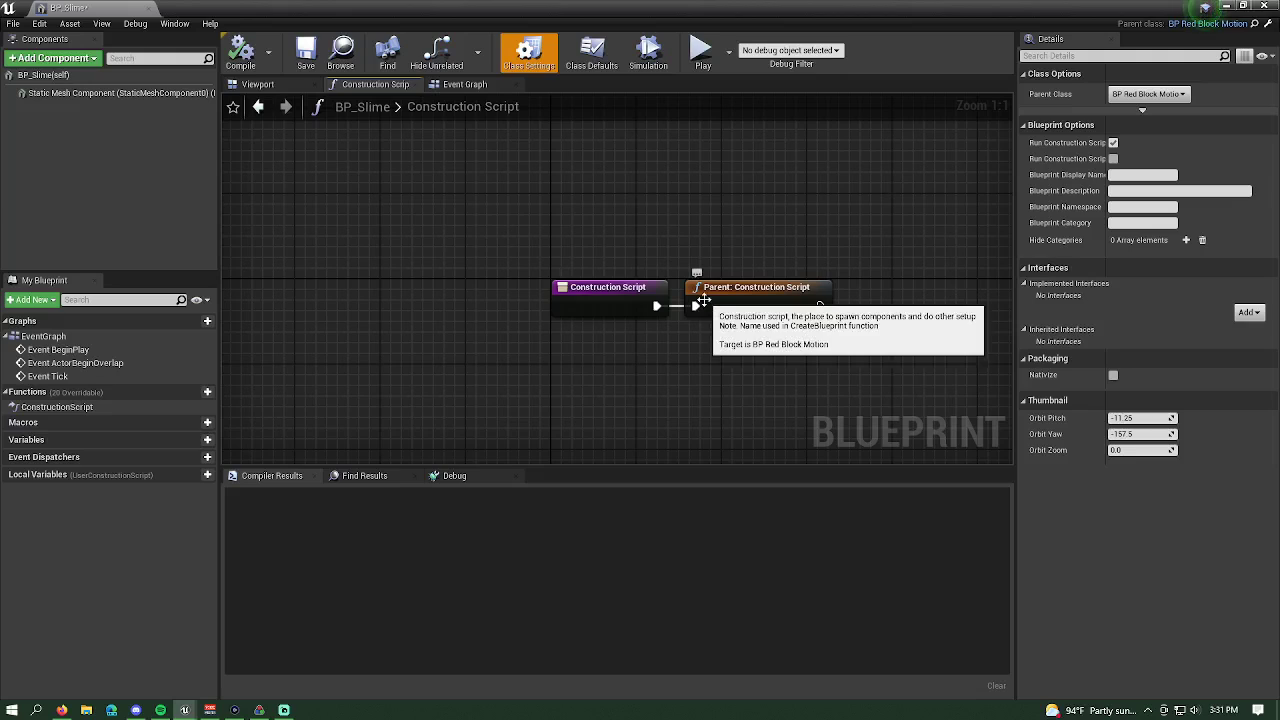
{"action": "left_click", "coordinate": [470, 86]}
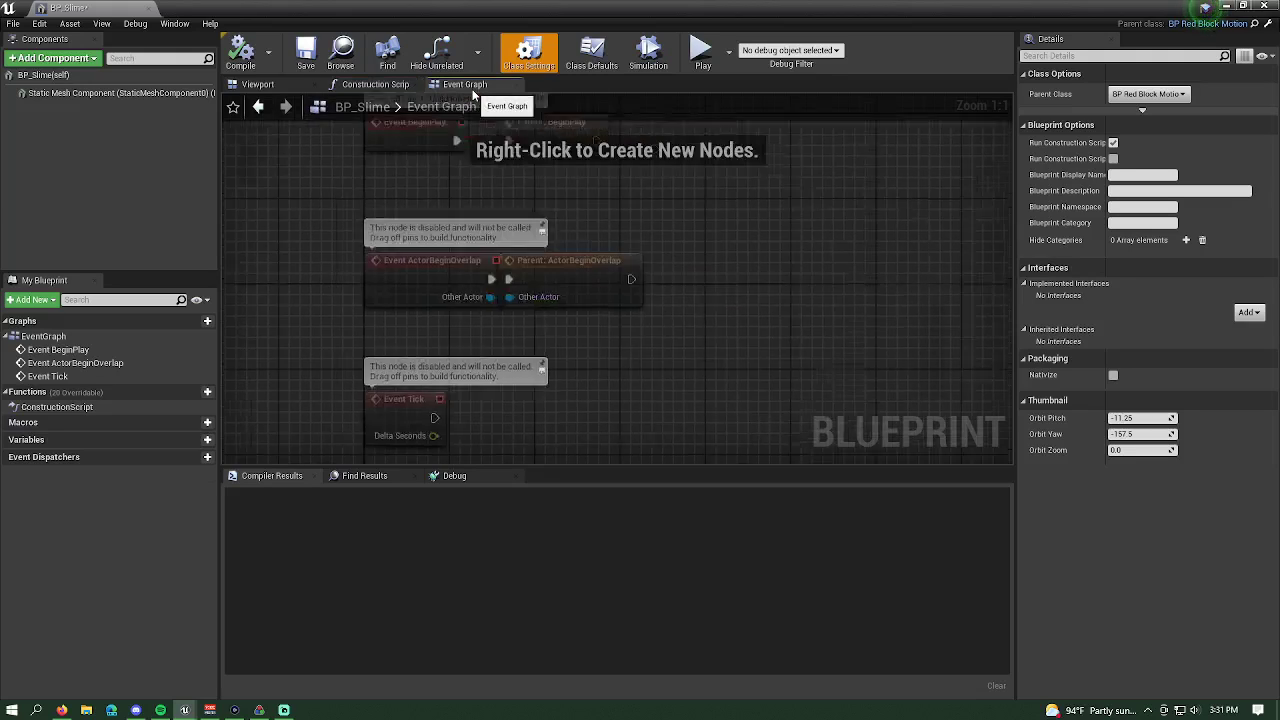
{"action": "right_click_drag", "start_coordinate": [532, 344], "coordinate": [641, 386]}
{"action": "scroll", "coordinate": [718, 373], "scroll_direction": "down", "scroll_amount": 3}
{"action": "scroll", "coordinate": [712, 374], "scroll_direction": "up", "scroll_amount": 2}
{"action": "scroll", "coordinate": [641, 386], "scroll_direction": "up", "scroll_amount": 1}
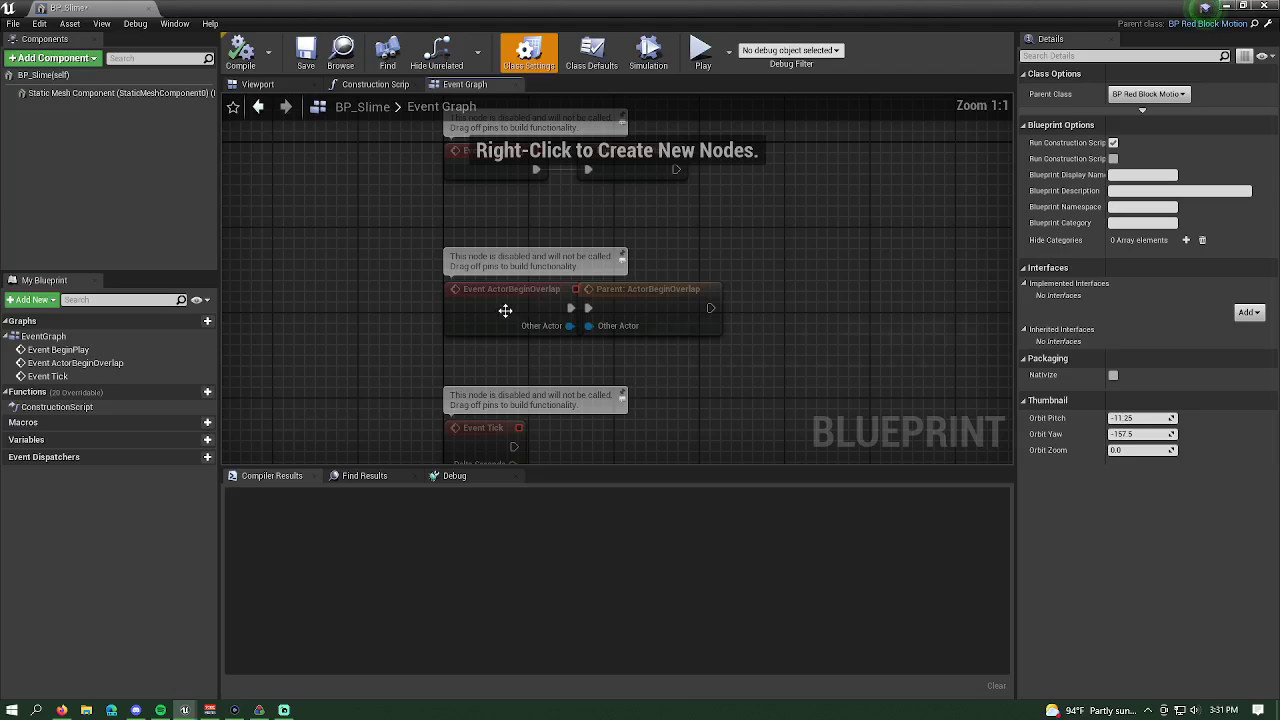
{"action": "right_click_drag", "start_coordinate": [616, 228], "coordinate": [638, 319]}
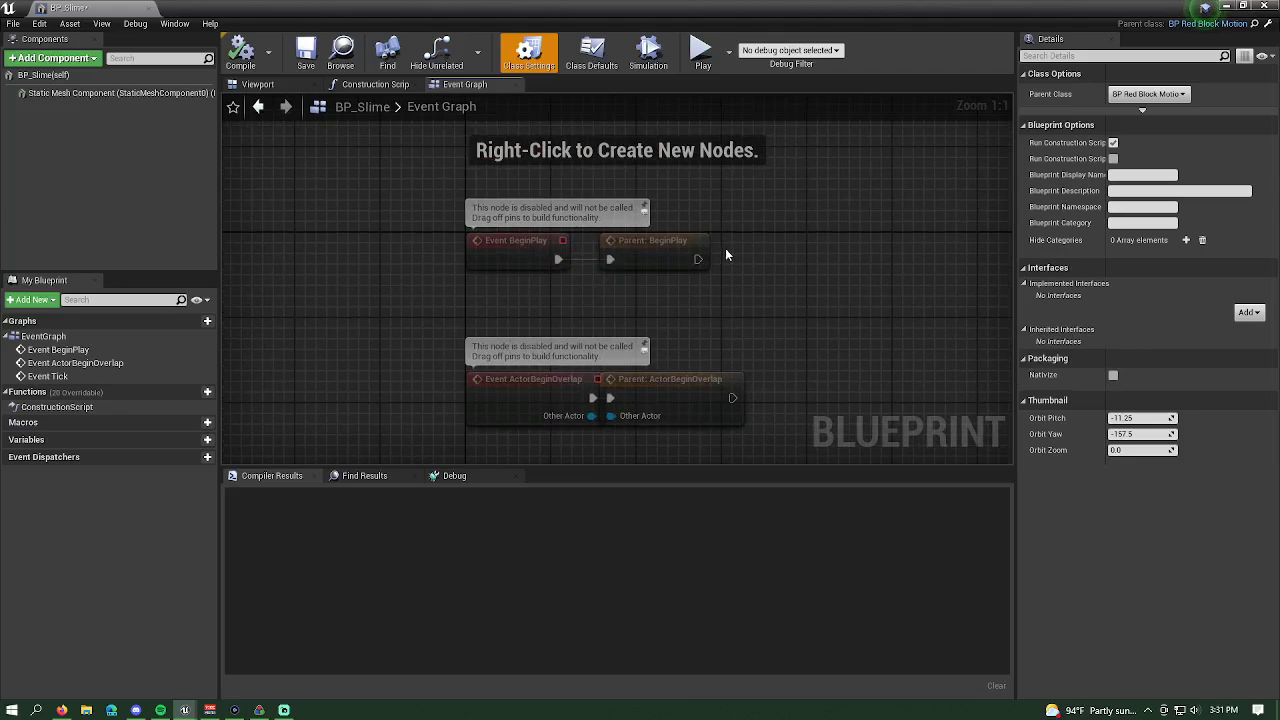
{"action": "right_click_drag", "start_coordinate": [565, 336], "coordinate": [588, 282]}
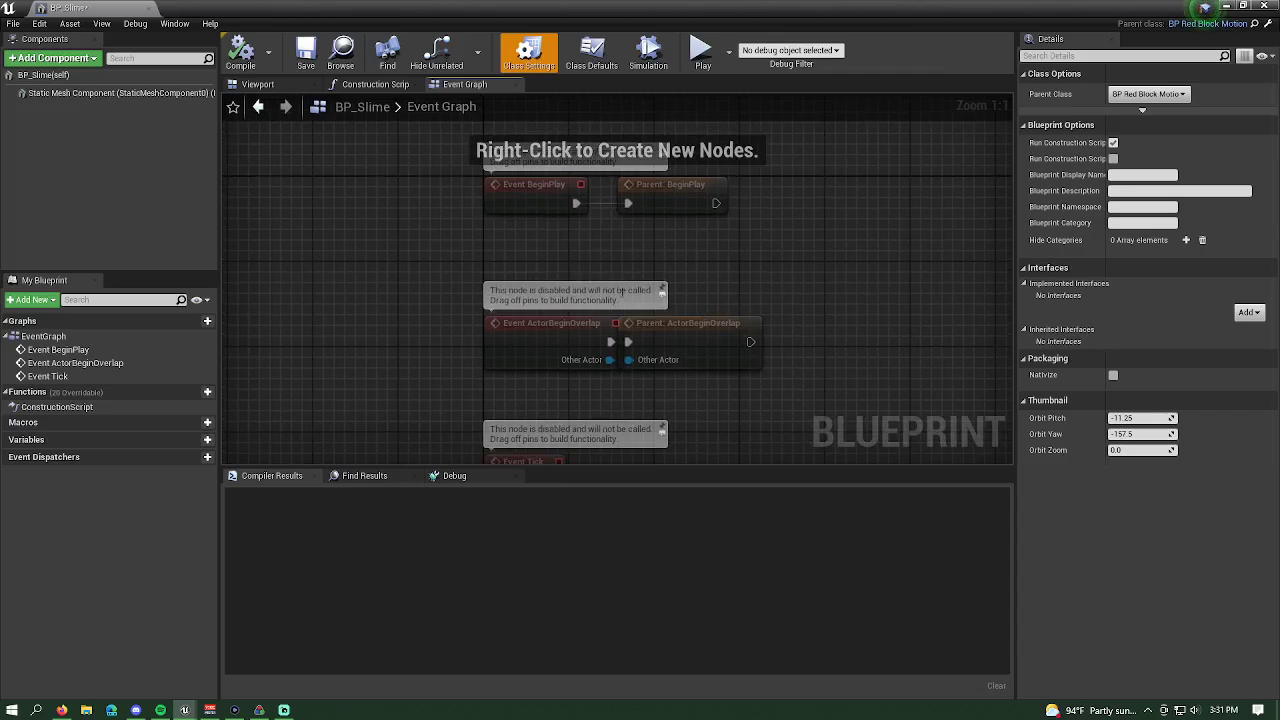
{"action": "scroll", "coordinate": [588, 282], "scroll_direction": "down", "scroll_amount": 1}
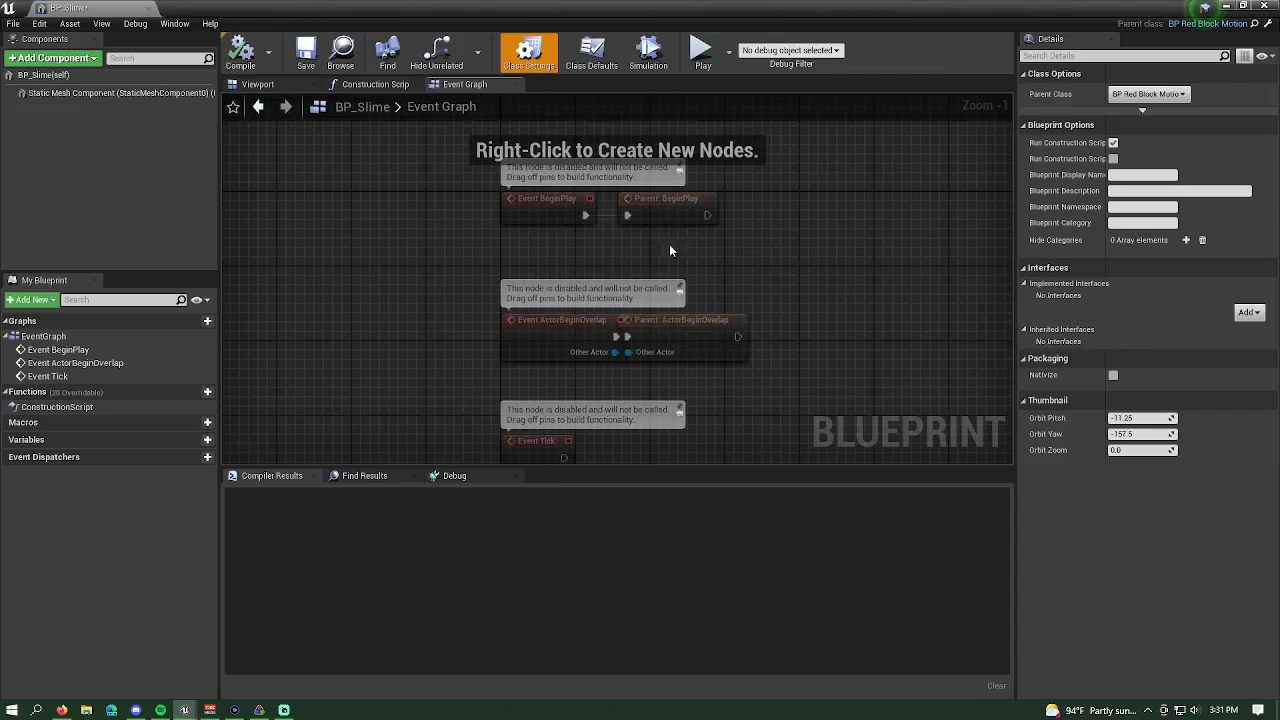
{"action": "right_click_drag", "start_coordinate": [717, 340], "coordinate": [738, 278]}
- Change the Element 1 material of BP_Slime's static mesh component to Green
{"action": "left_click", "coordinate": [283, 86]}
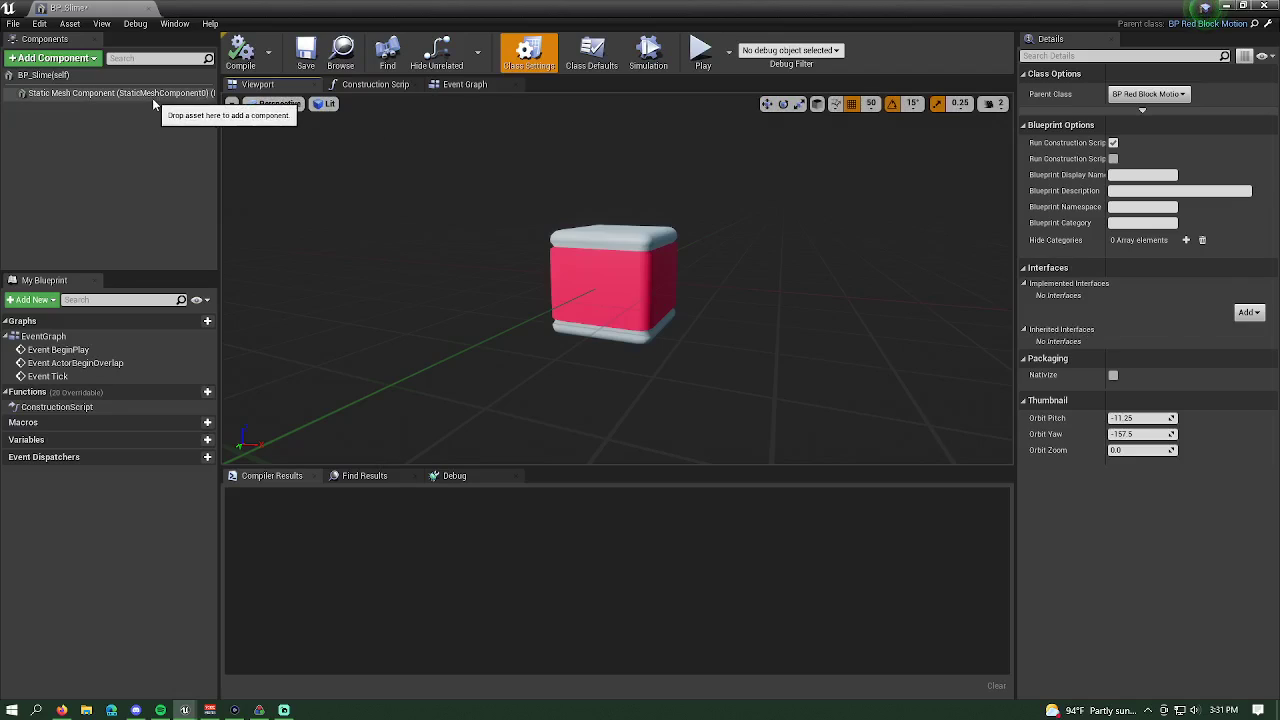
{"action": "left_click", "coordinate": [625, 263]}
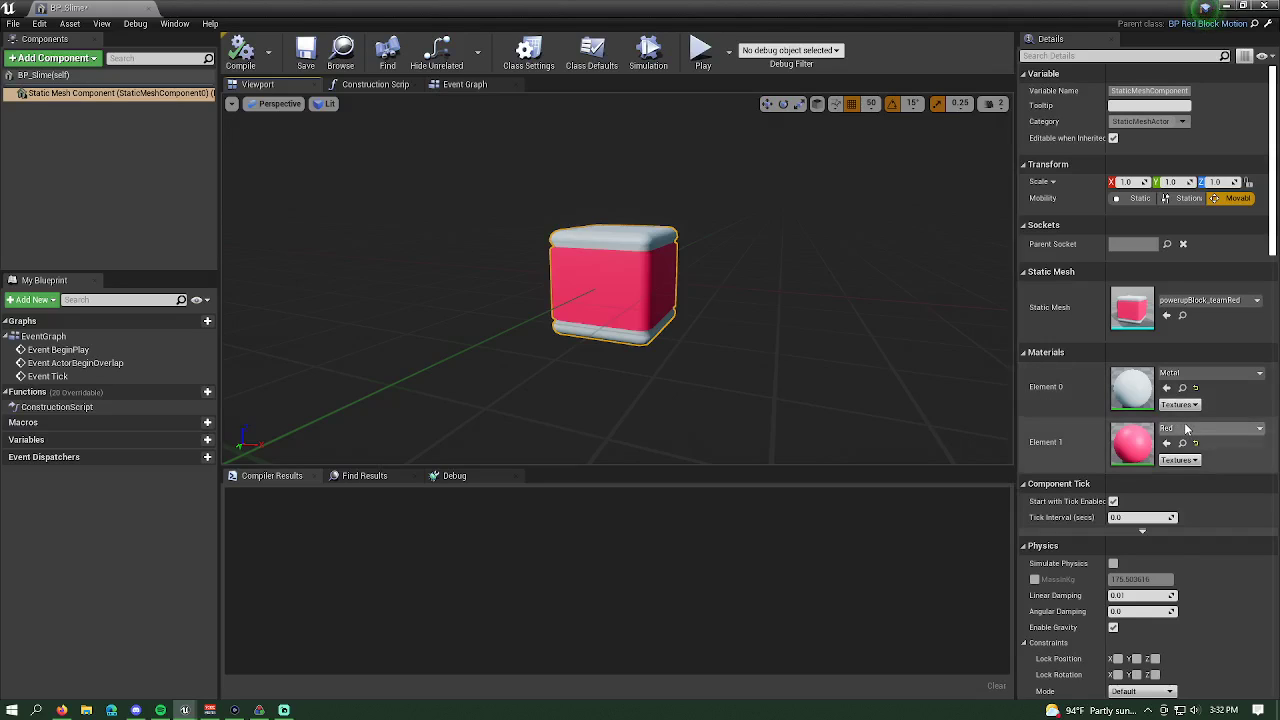
{"action": "left_click", "coordinate": [1260, 429]}
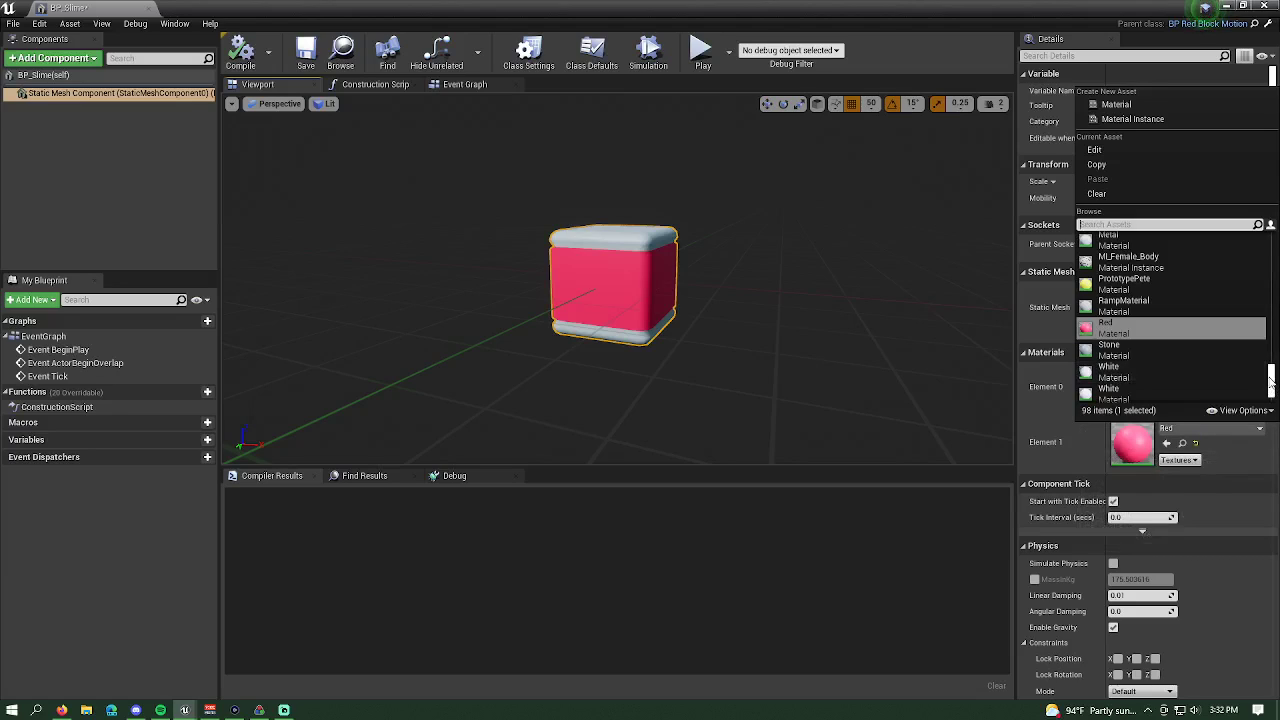
{"action": "left_click_drag", "start_coordinate": [1273, 385], "coordinate": [1271, 238]}
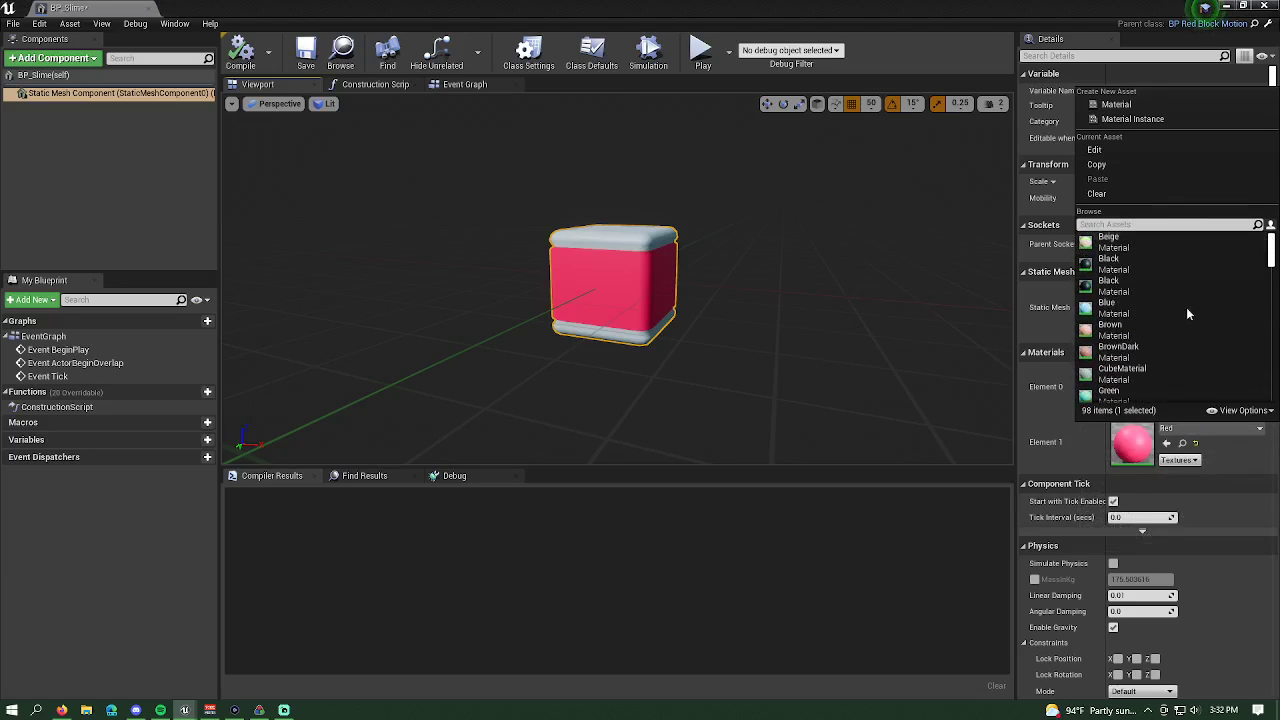
{"action": "left_click", "coordinate": [1134, 356]}
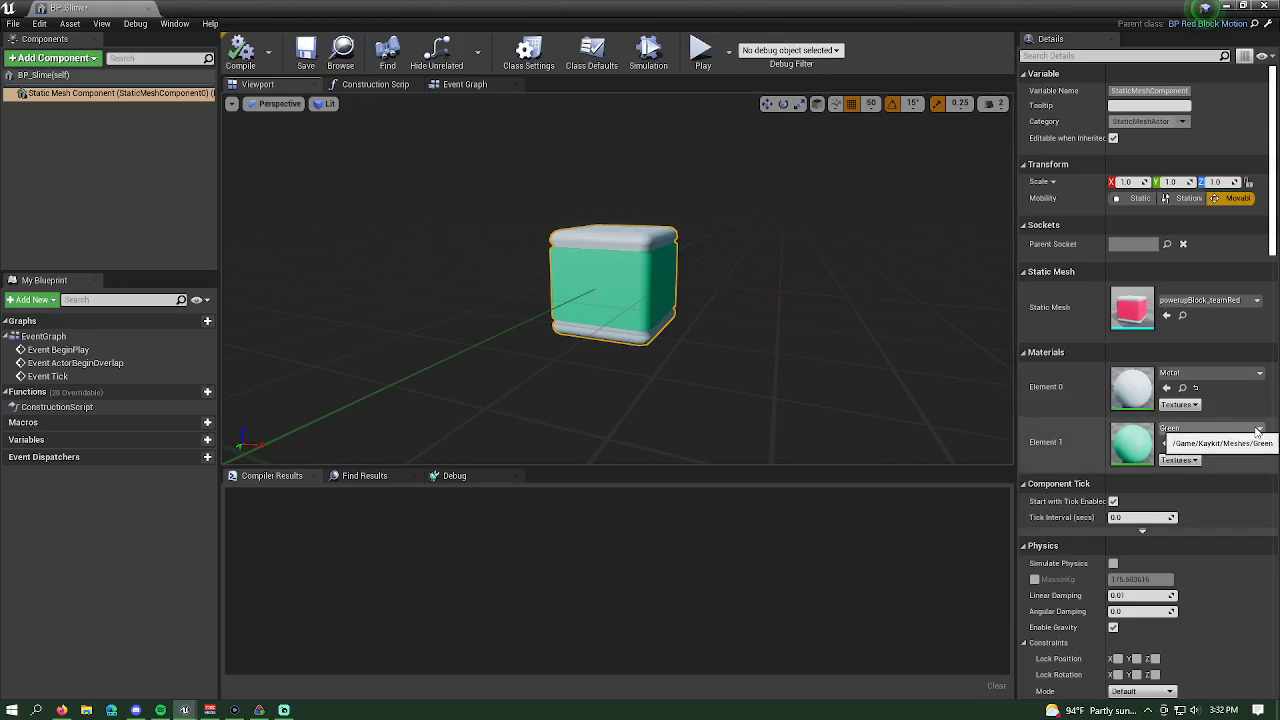
- Try the GreenDark material on the mesh's Element 1 and switch it back to Green
{"action": "left_click", "coordinate": [1205, 429]}
{"action": "scroll", "coordinate": [1139, 307], "scroll_direction": "down", "scroll_amount": 2}
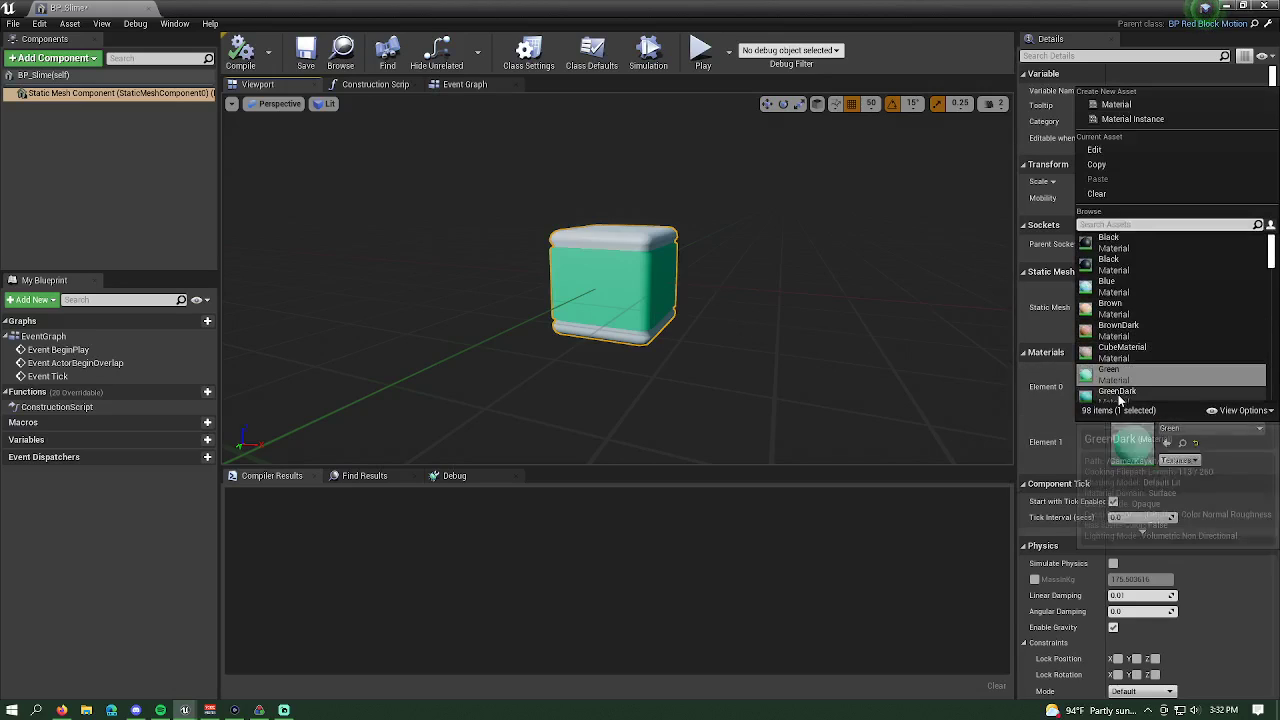
{"action": "left_click", "coordinate": [1120, 370]}
{"action": "left_click", "coordinate": [1205, 429]}
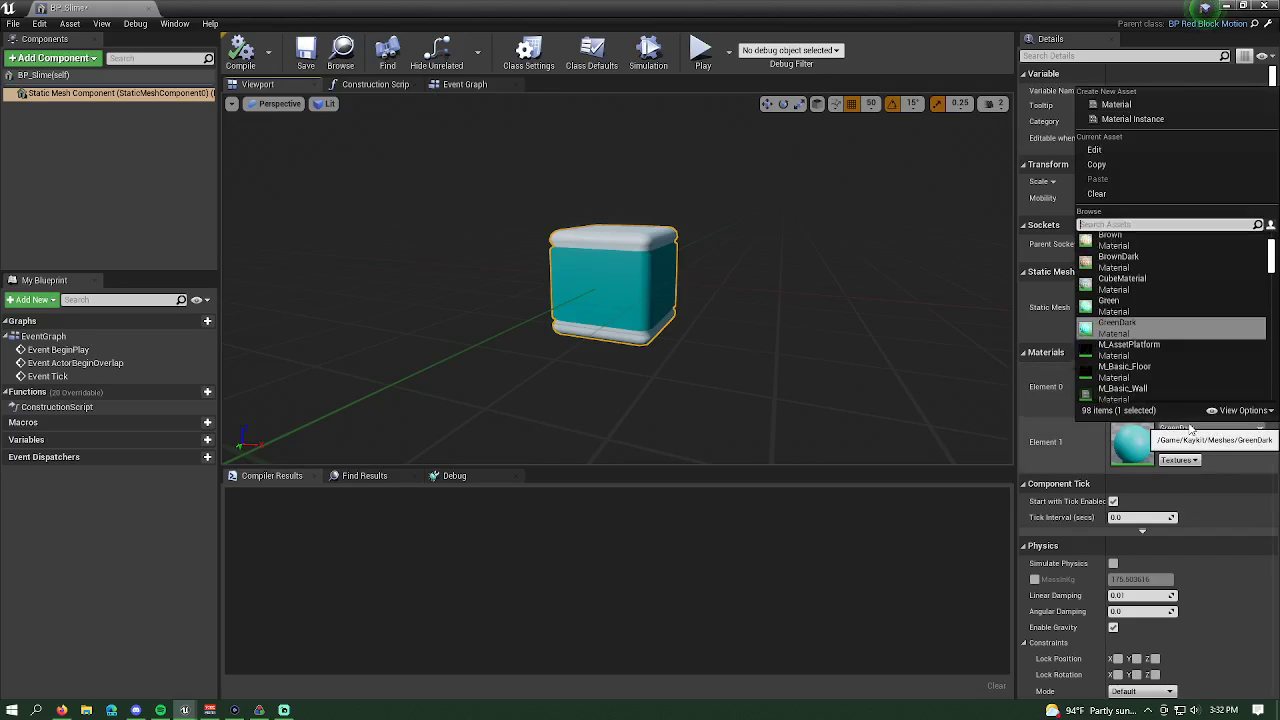
{"action": "left_click", "coordinate": [1141, 307]}
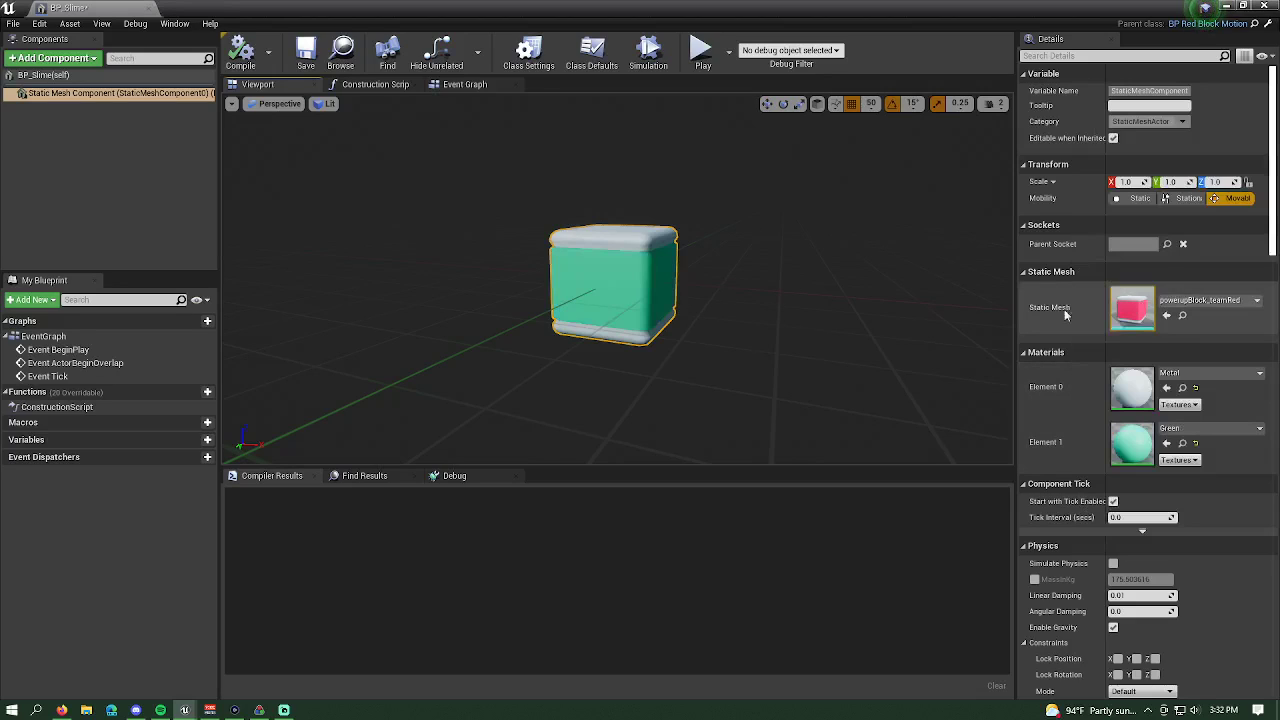
- Compile and save the BP_Slime blueprint
{"action": "left_click", "coordinate": [241, 52]}
{"action": "left_click", "coordinate": [306, 55]}
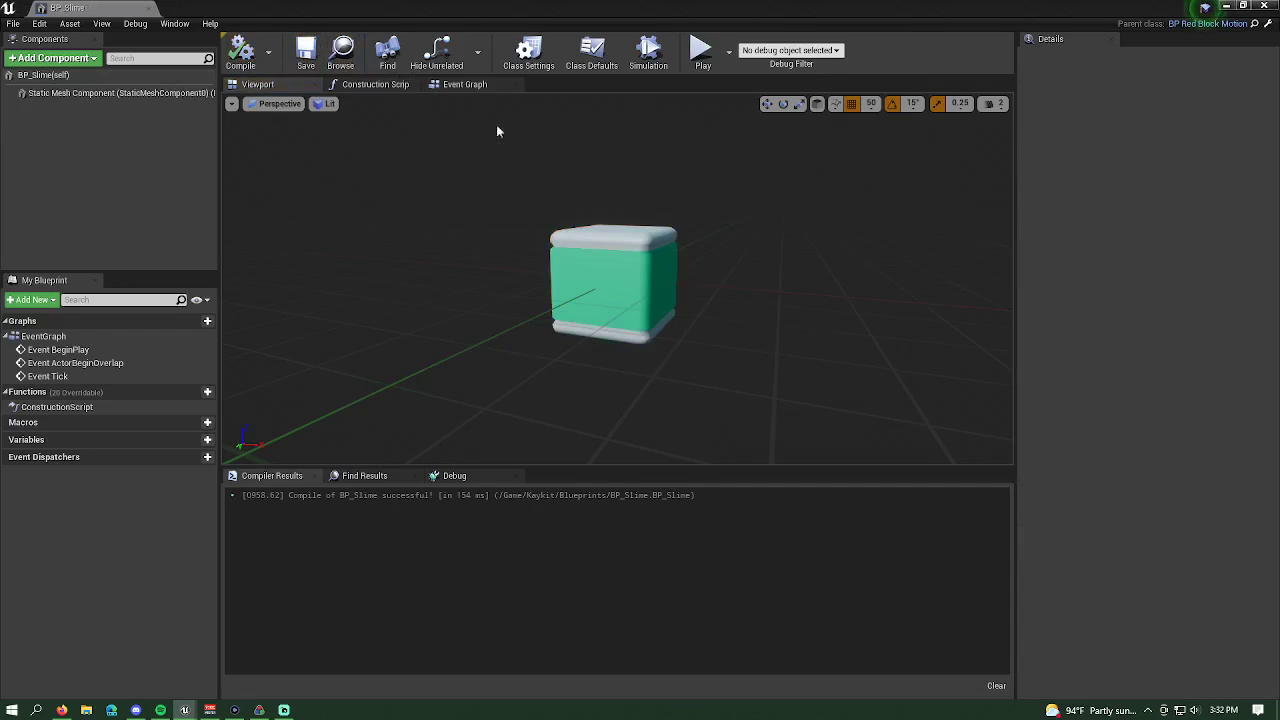
- Float the BP_Slime window over the main editor and move the Parent: ActorBeginOverlap node away from its event in the Event Graph
{"action": "left_click", "coordinate": [453, 88]}
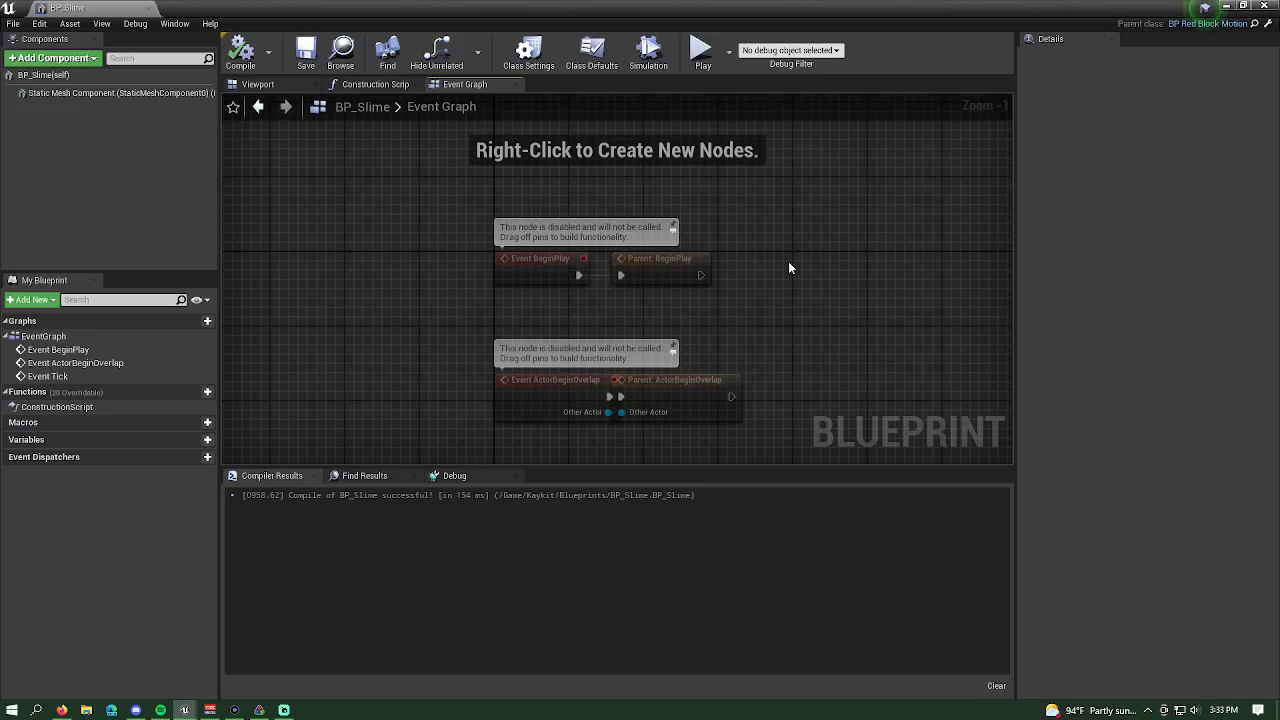
{"action": "left_click_drag", "start_coordinate": [300, 6], "coordinate": [359, 106]}
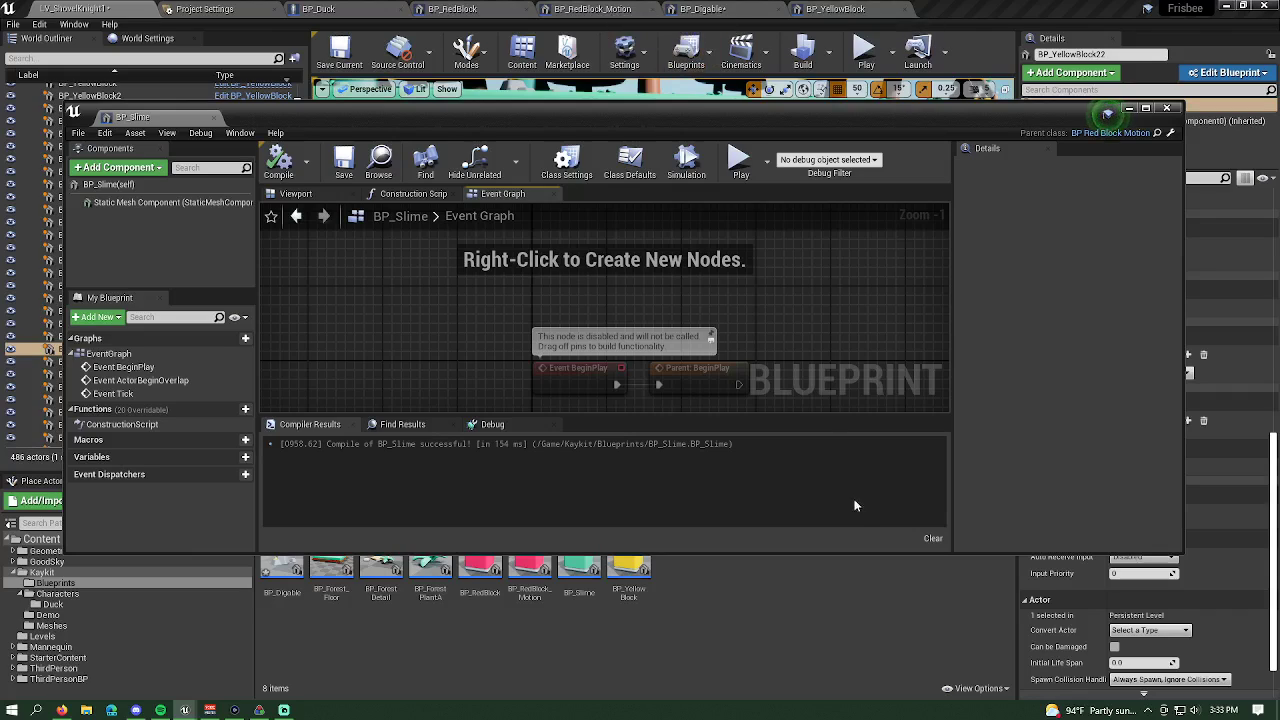
{"action": "right_click_drag", "start_coordinate": [767, 403], "coordinate": [718, 330]}
{"action": "scroll", "coordinate": [718, 330], "scroll_direction": "up", "scroll_amount": 1}
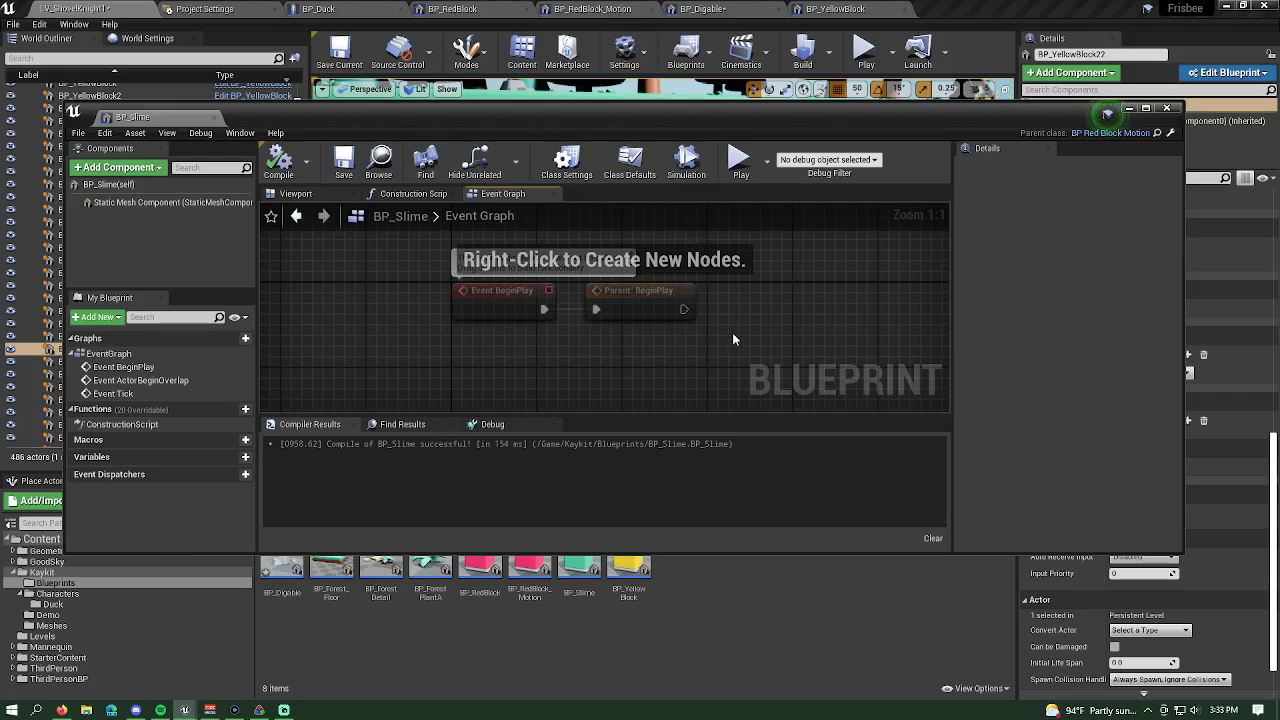
{"action": "right_click_drag", "start_coordinate": [732, 332], "coordinate": [744, 337]}
{"action": "left_click_drag", "start_coordinate": [677, 331], "coordinate": [732, 331]}
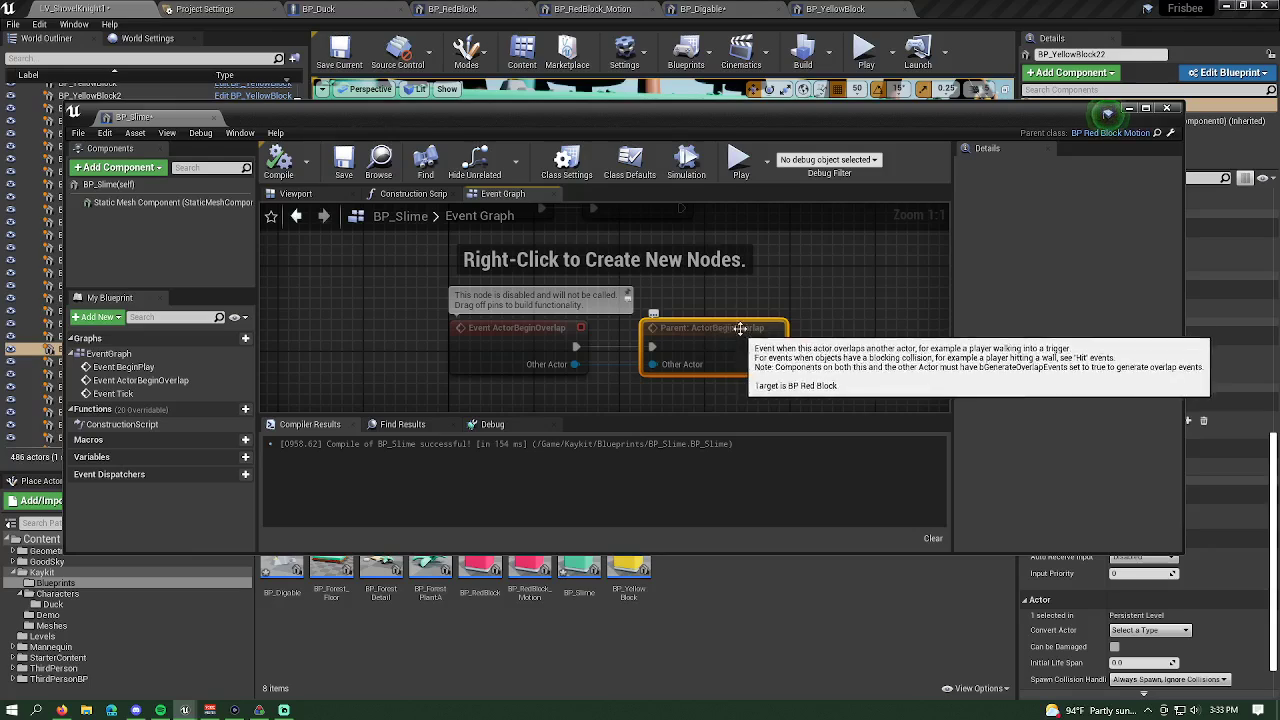
- Compare BP_Slime's Parent: BeginPlay call with the Event BeginPlay logic in BP_RedBlock_Motion, and maximize the BP_Slime window
{"action": "right_click_drag", "start_coordinate": [774, 274], "coordinate": [757, 395]}
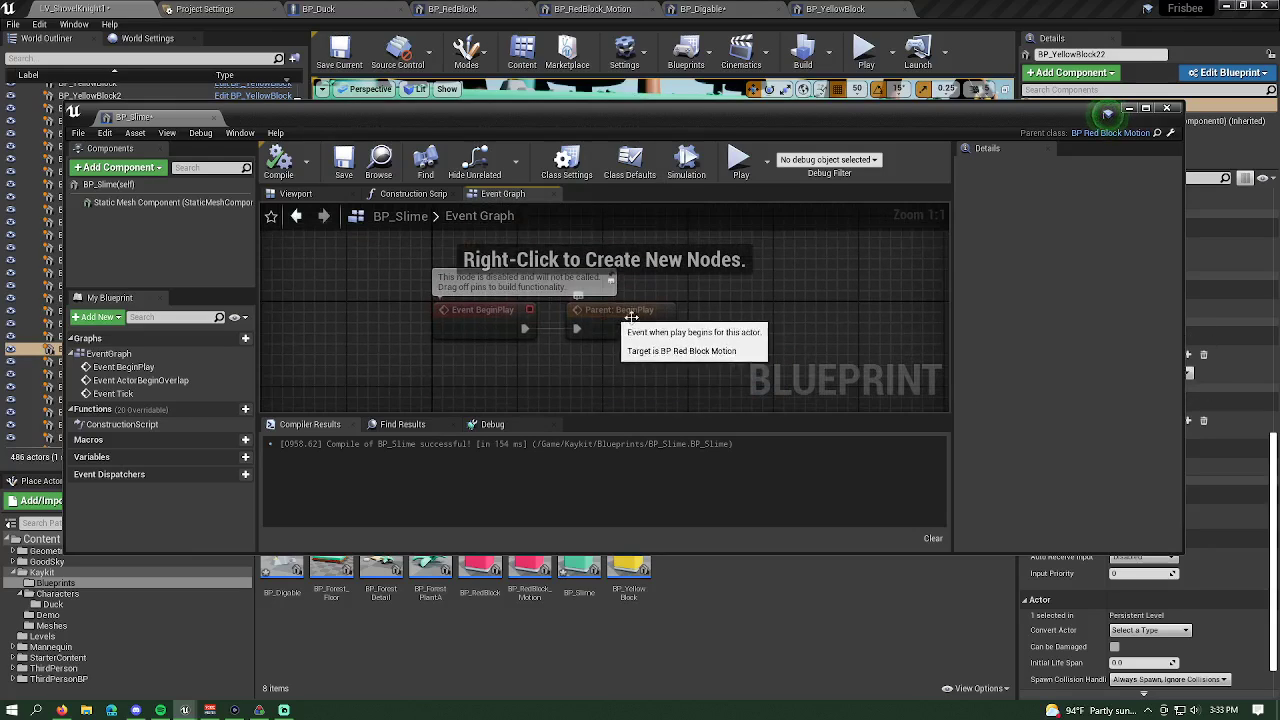
{"action": "left_click", "coordinate": [613, 11]}
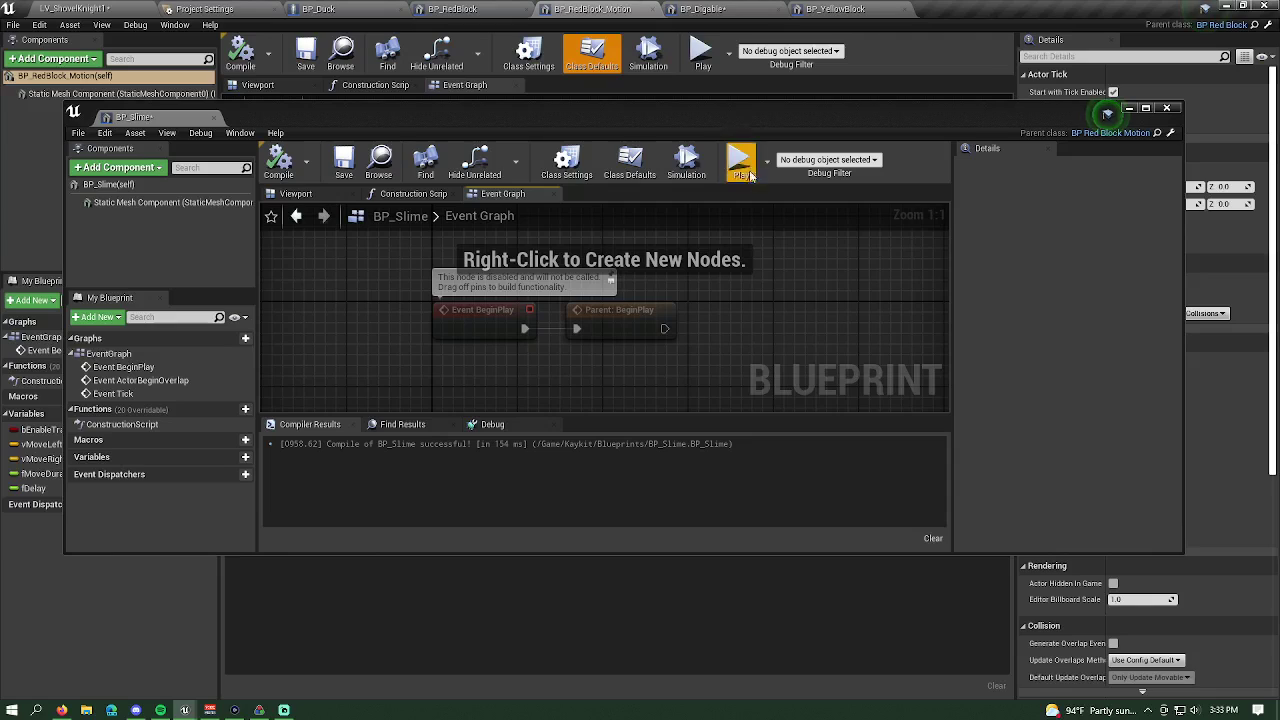
{"action": "left_click_drag", "start_coordinate": [703, 116], "coordinate": [1279, 130]}
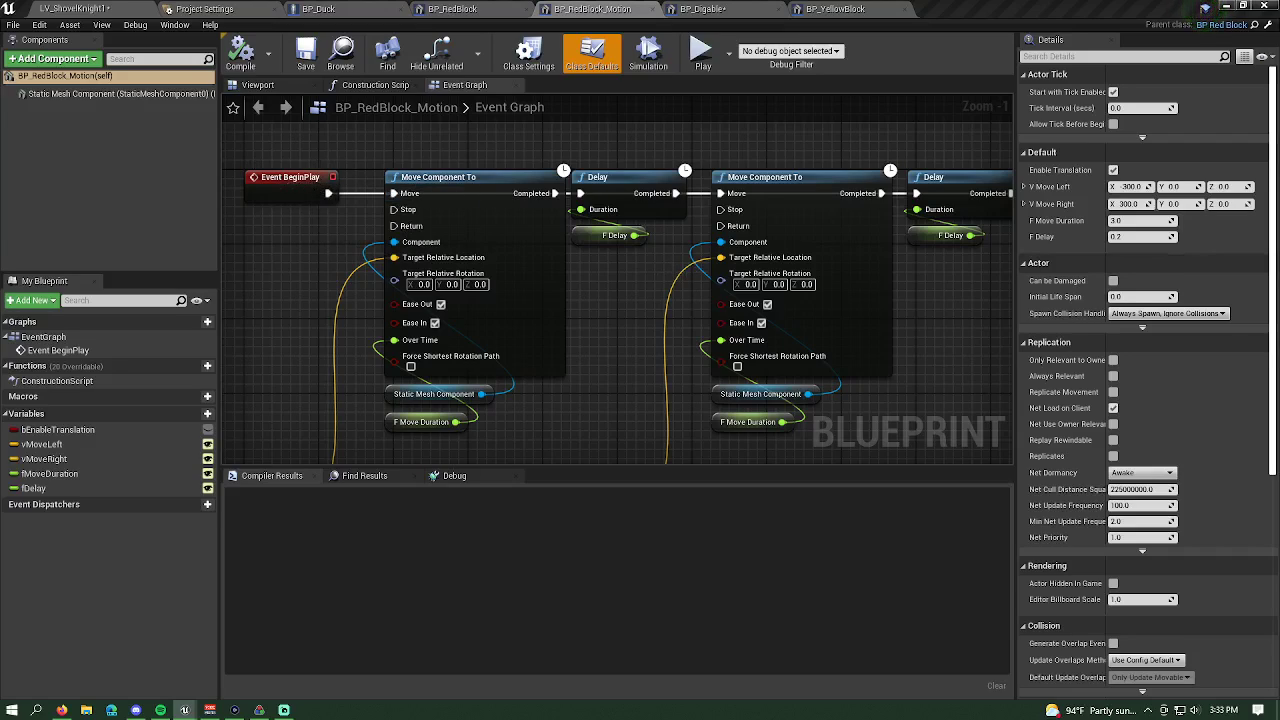
{"action": "left_click_drag", "start_coordinate": [1279, 300], "coordinate": [410, 97]}
{"action": "left_click_drag", "start_coordinate": [270, 100], "coordinate": [364, 432]}
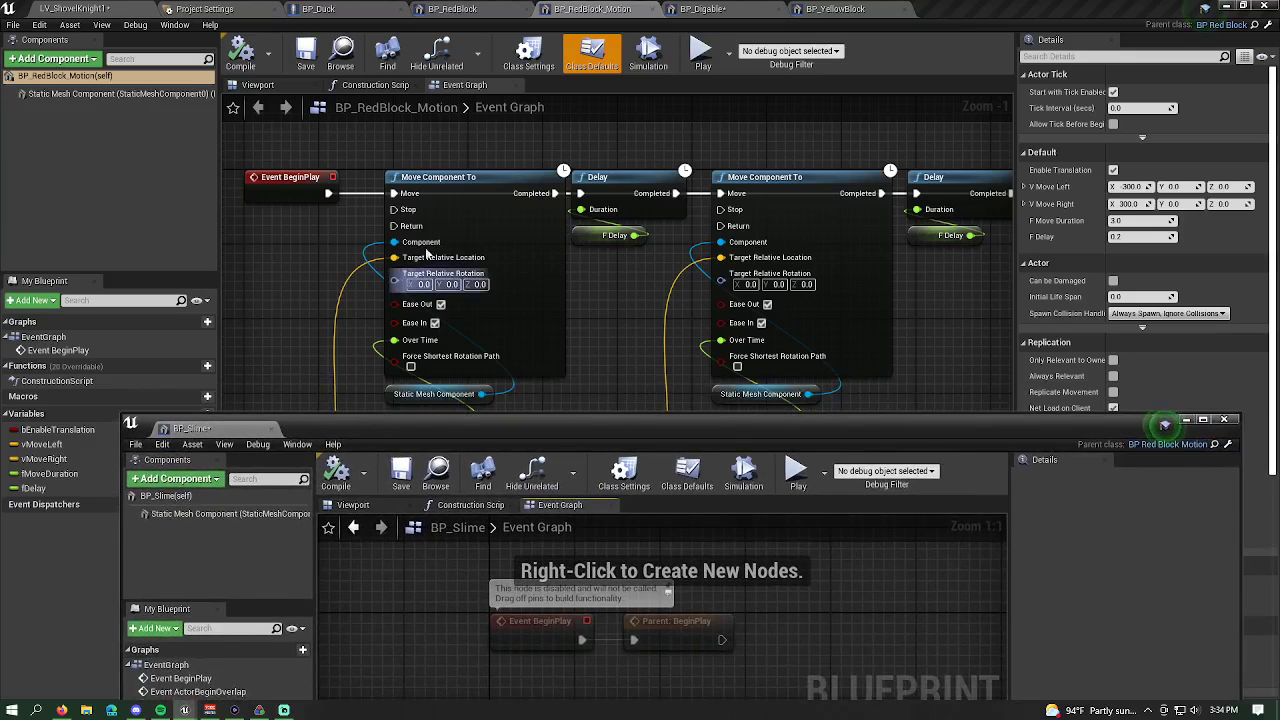
{"action": "right_click_drag", "start_coordinate": [395, 285], "coordinate": [421, 239]}
{"action": "scroll", "coordinate": [424, 238], "scroll_direction": "down", "scroll_amount": 1}
{"action": "right_click_drag", "start_coordinate": [678, 239], "coordinate": [737, 258]}
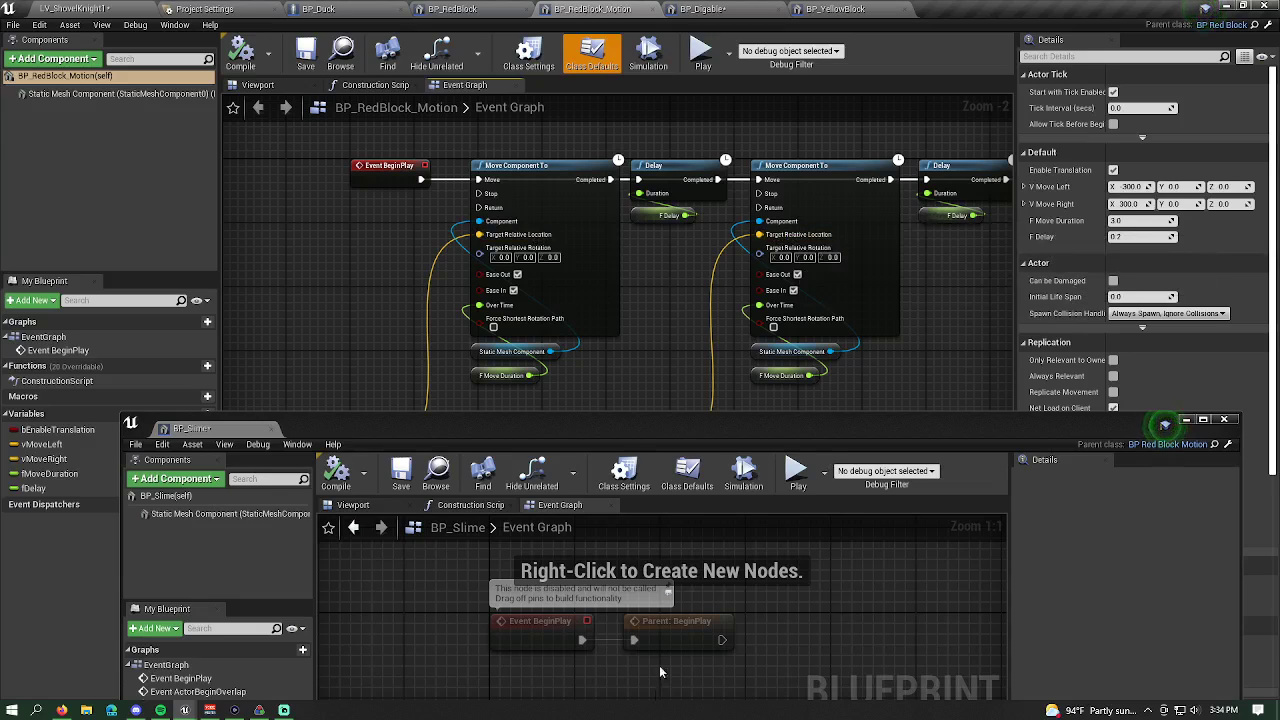
{"action": "left_click_drag", "start_coordinate": [793, 416], "coordinate": [796, 296]}
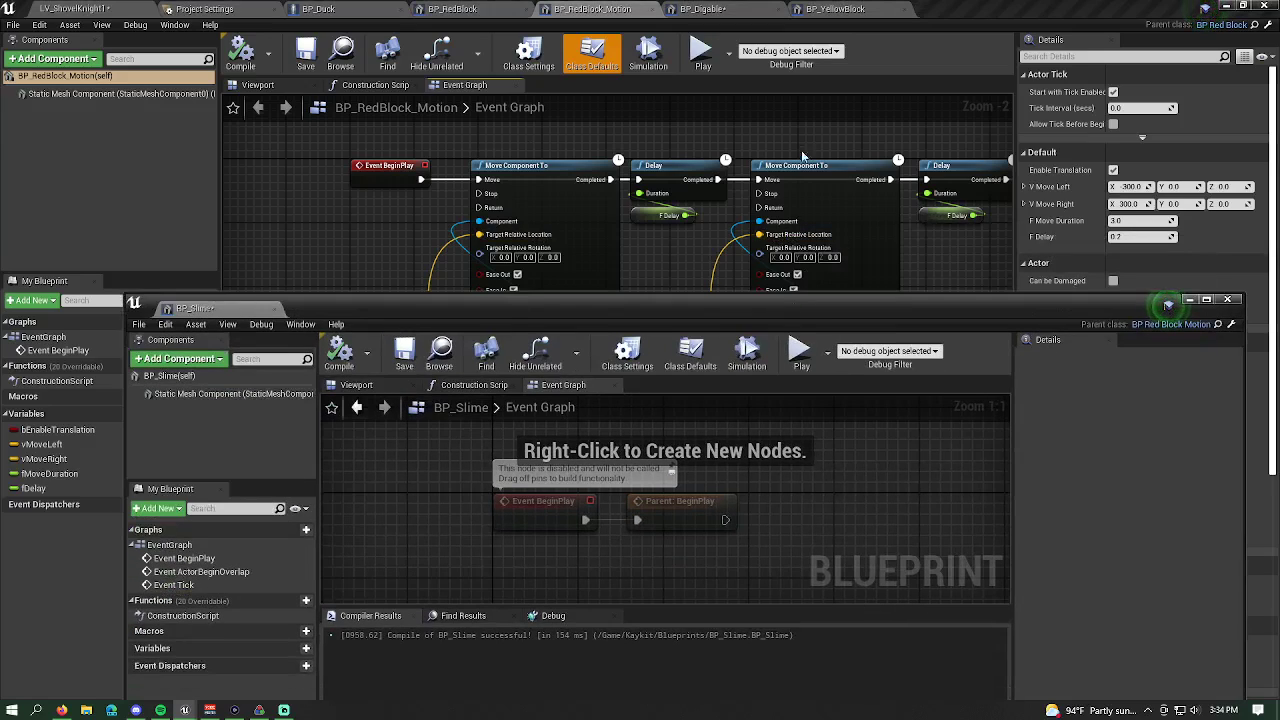
{"action": "left_click", "coordinate": [680, 514]}
{"action": "left_click_drag", "start_coordinate": [798, 307], "coordinate": [786, 172]}
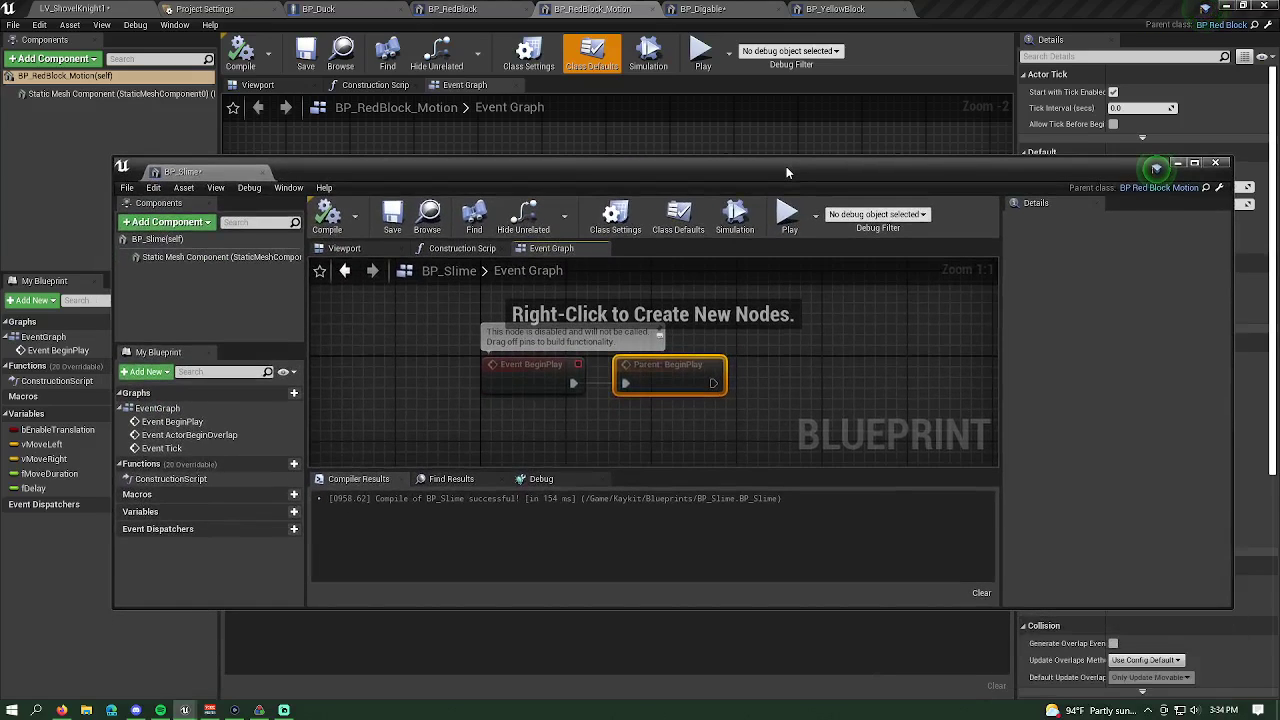
{"action": "double_click", "coordinate": [560, 171]}
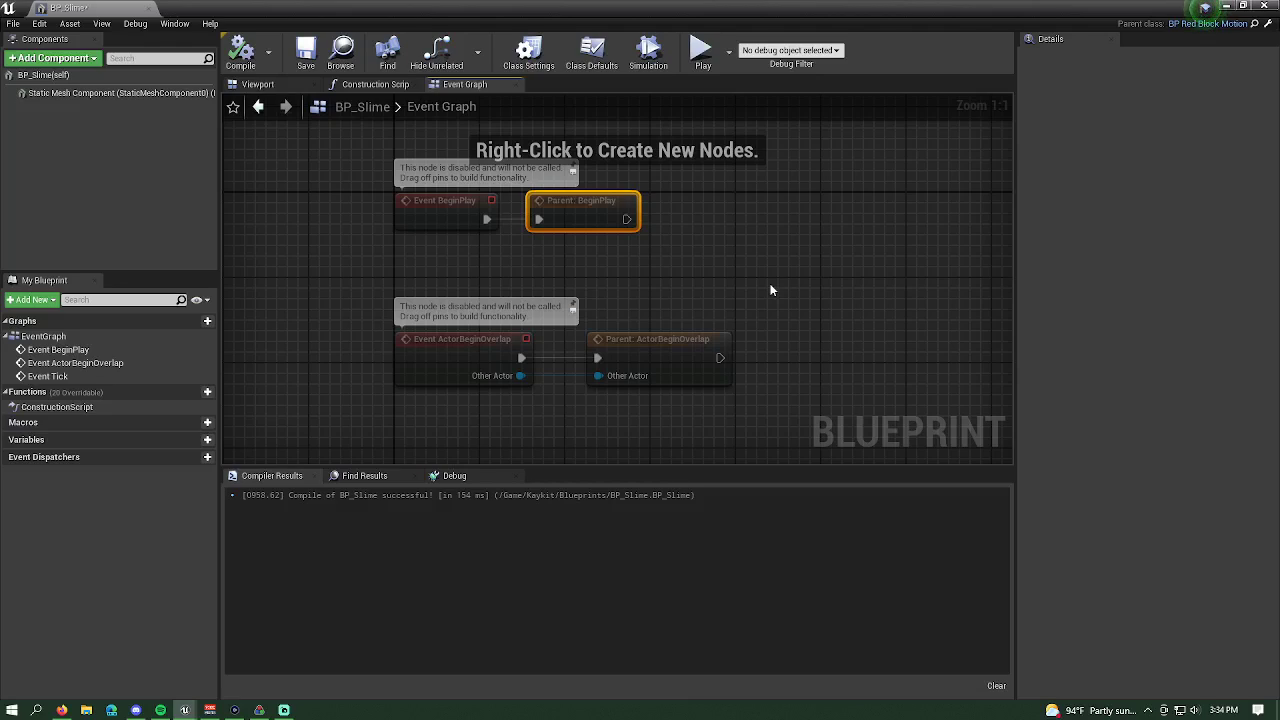
- Delete the Event Tick node from BP_Slime's Event Graph
{"action": "scroll", "coordinate": [691, 255], "scroll_direction": "down", "scroll_amount": 2}
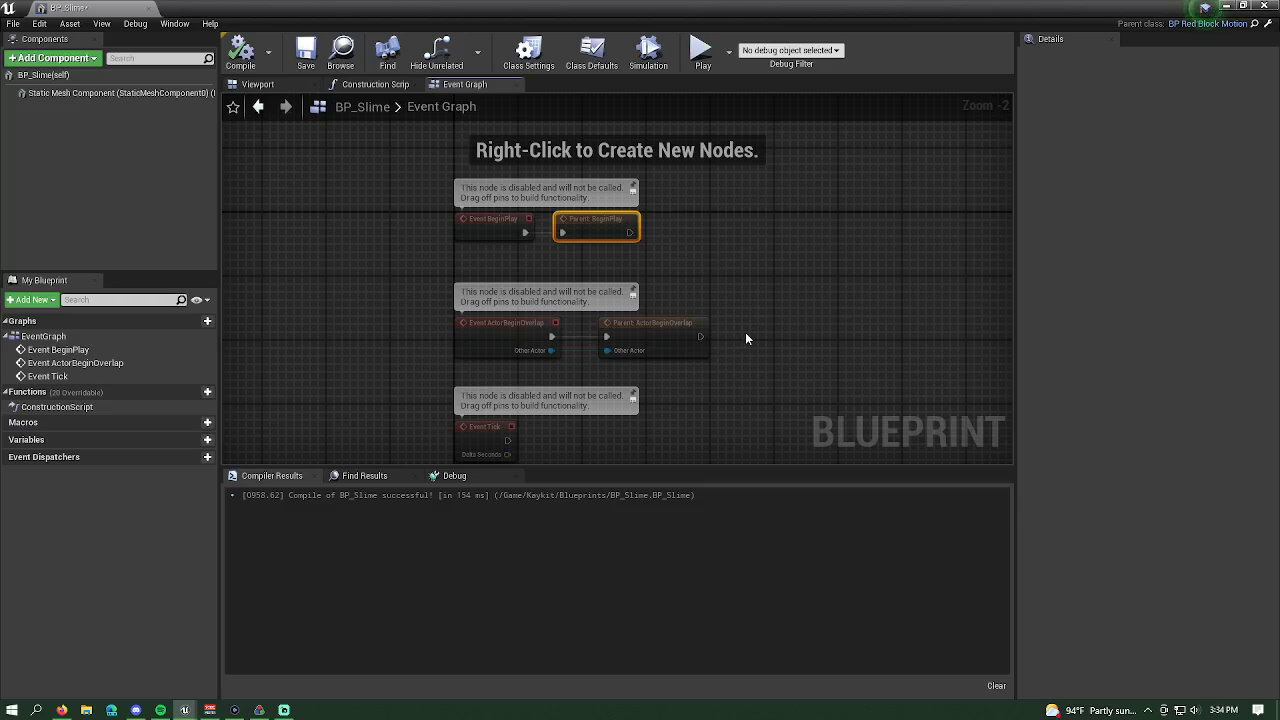
{"action": "right_click_drag", "start_coordinate": [723, 395], "coordinate": [721, 357]}
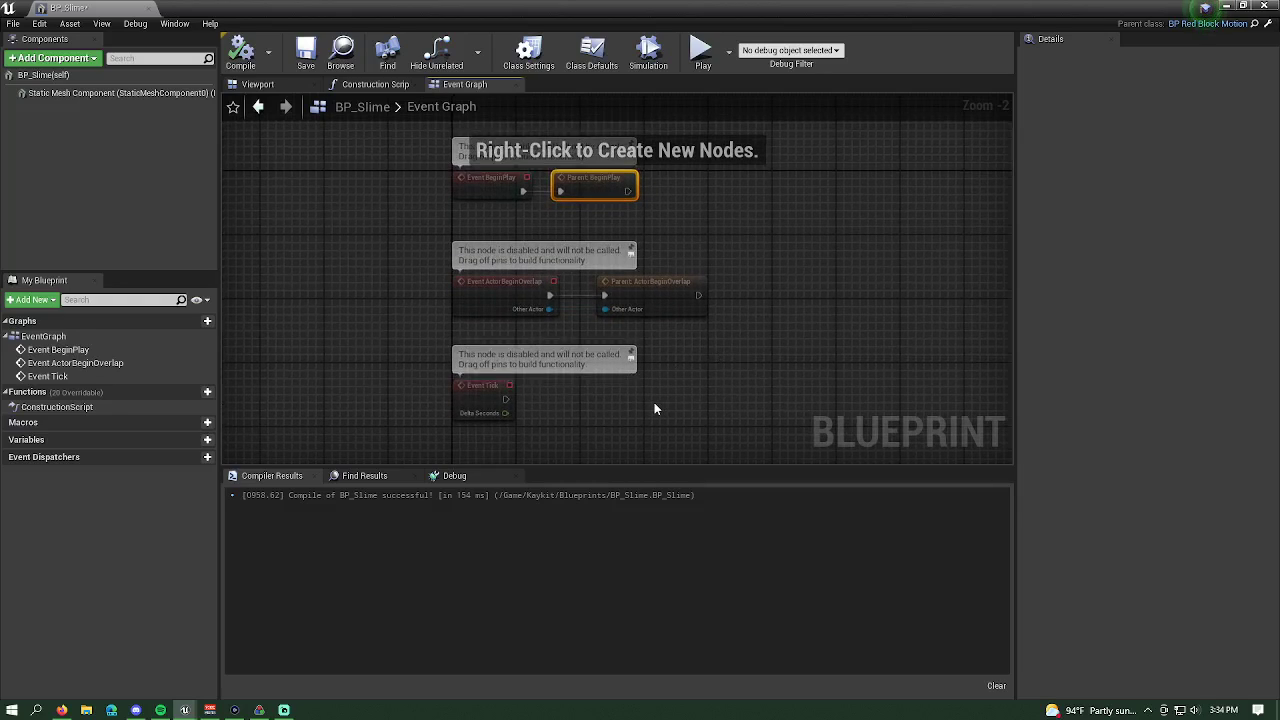
{"action": "left_click_drag", "start_coordinate": [598, 435], "coordinate": [434, 374]}
{"action": "key", "text": "Delete"}
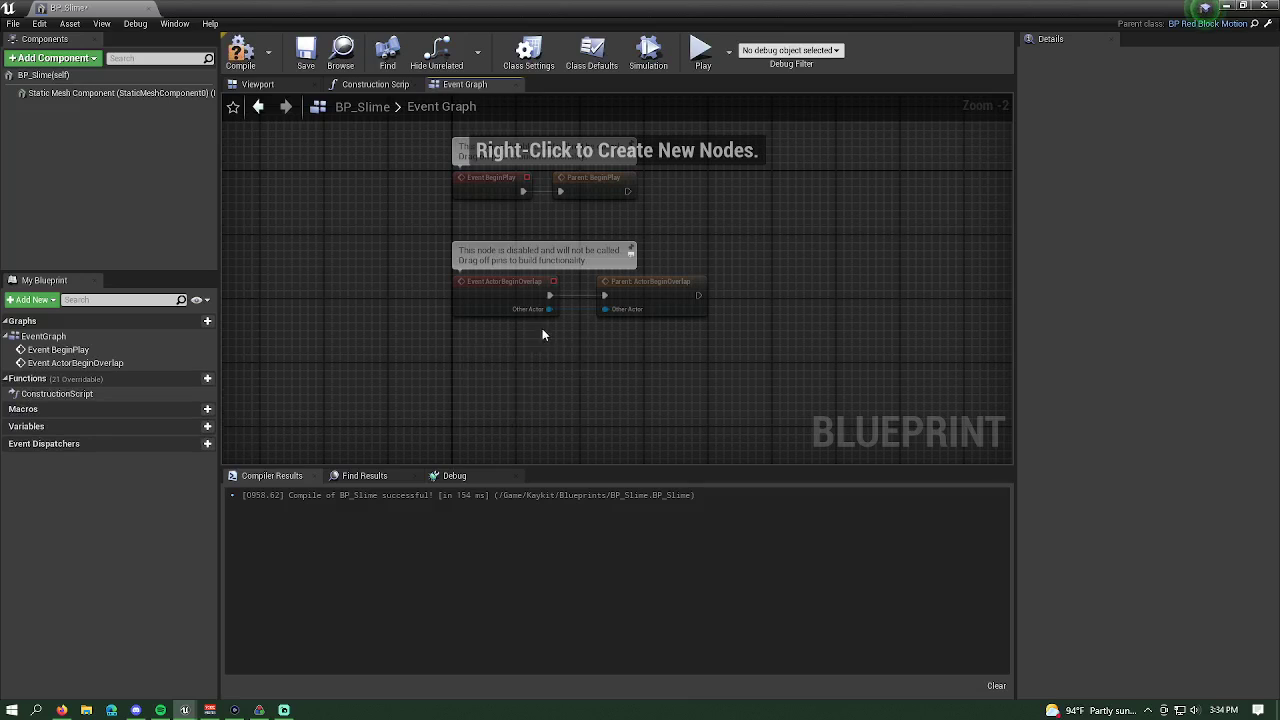
- Add a new variable named iMaxHitpoints to BP_Slime and select it
{"action": "scroll", "coordinate": [576, 371], "scroll_direction": "up", "scroll_amount": 1}
{"action": "right_click_drag", "start_coordinate": [578, 372], "coordinate": [595, 437]}
{"action": "right_click_drag", "start_coordinate": [738, 269], "coordinate": [826, 331]}
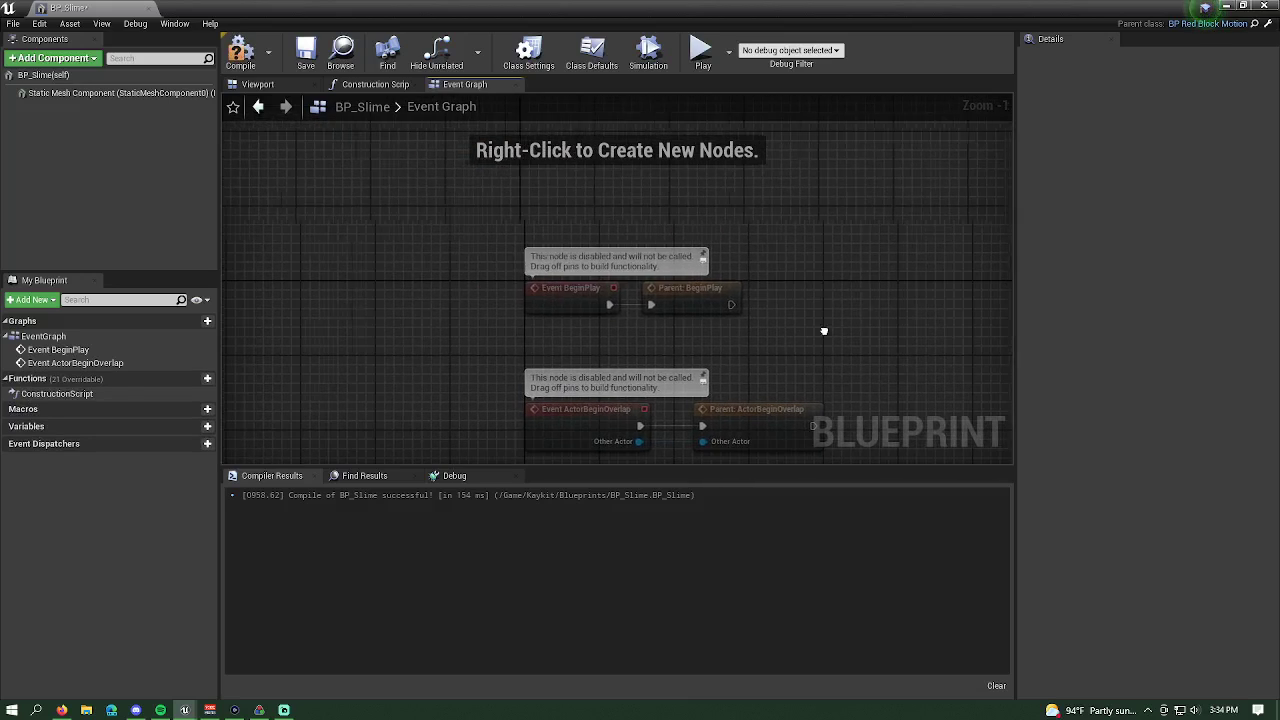
{"action": "scroll", "coordinate": [817, 337], "scroll_direction": "up", "scroll_amount": 1}
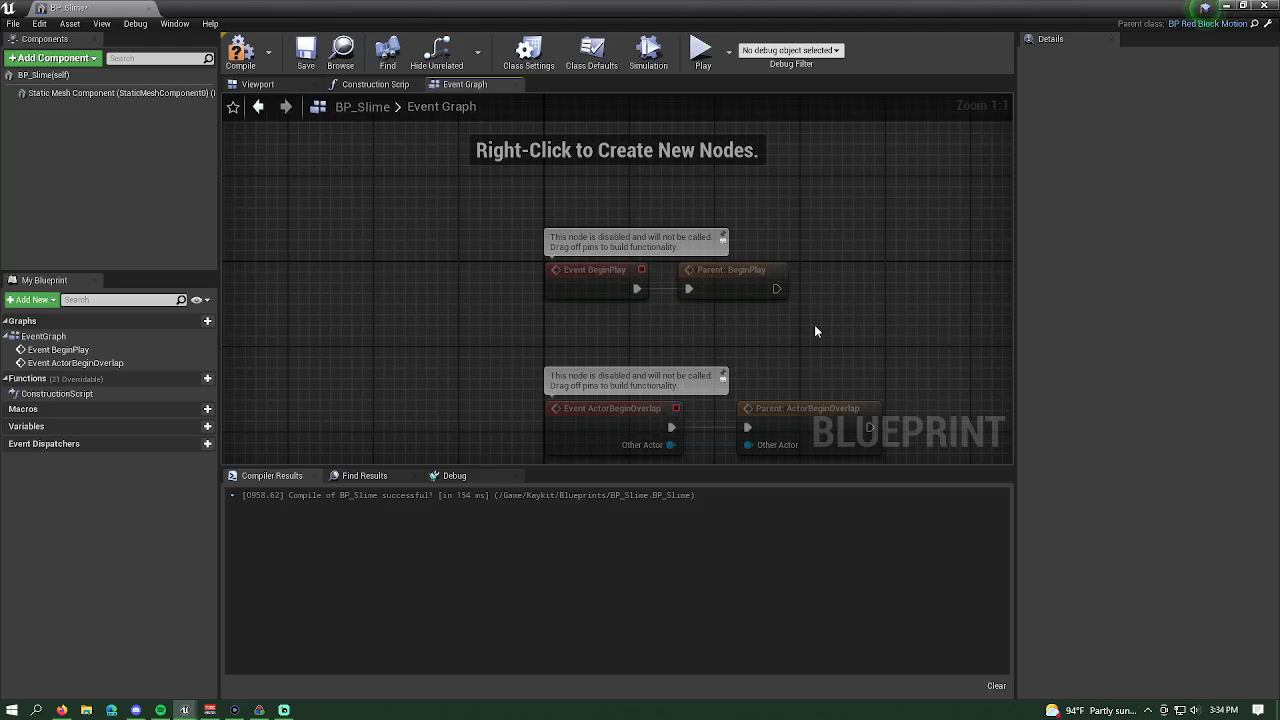
{"action": "left_click", "coordinate": [204, 432]}
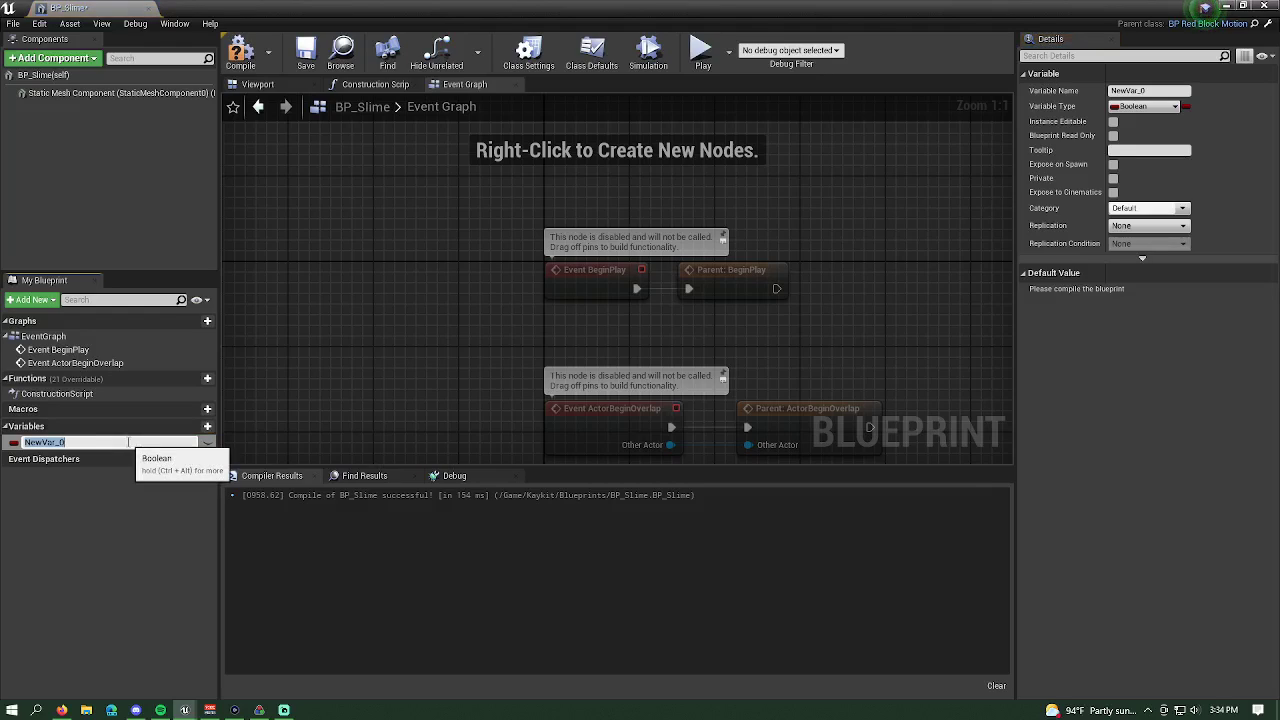
{"action": "type", "text": "iMaxHitpoints"}
{"action": "key", "text": "Return"}
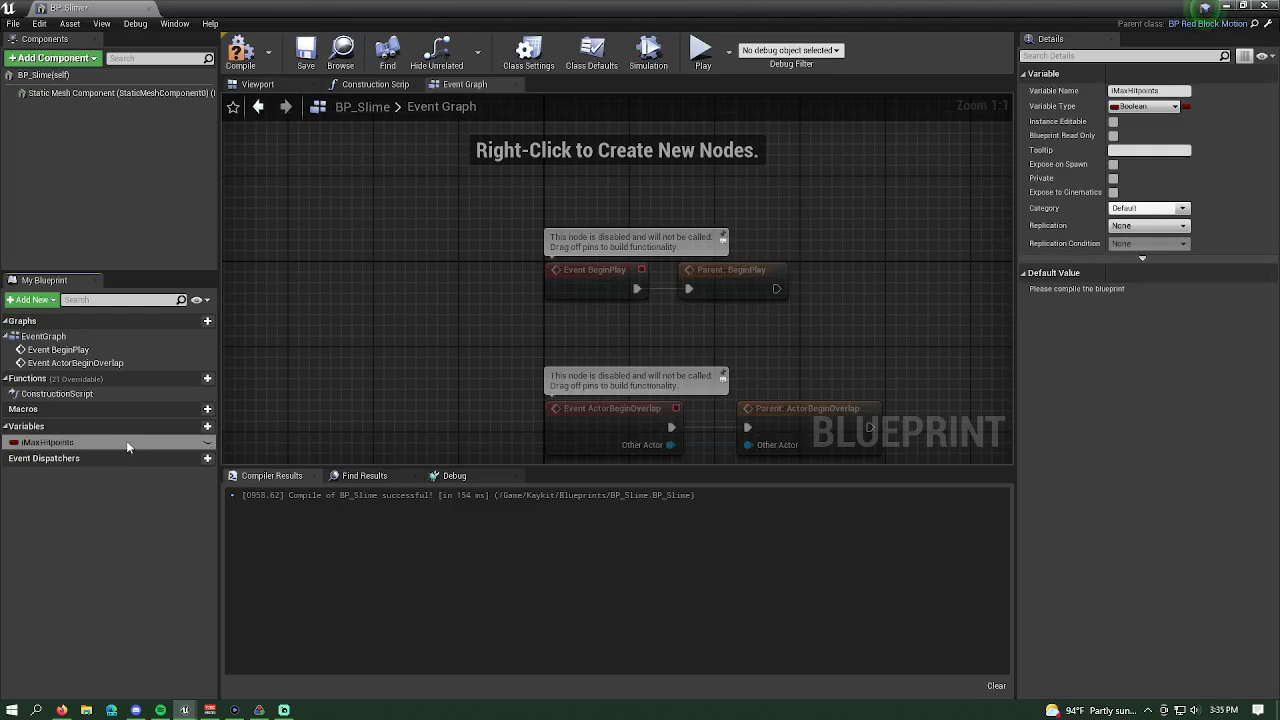
{"action": "left_click", "coordinate": [67, 436]}
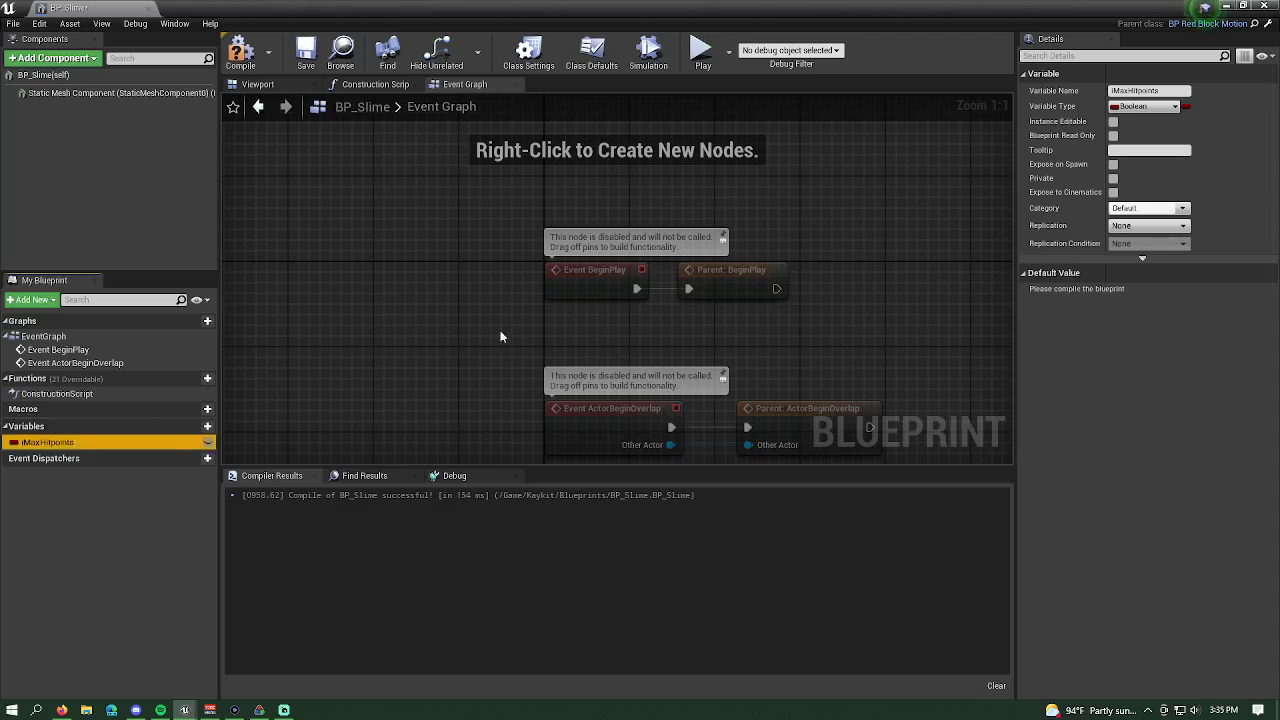
- Change iMaxHitpoints to the Integer type, compile BP_Slime, and set the variable's default value to 2
{"action": "left_click", "coordinate": [1150, 111]}
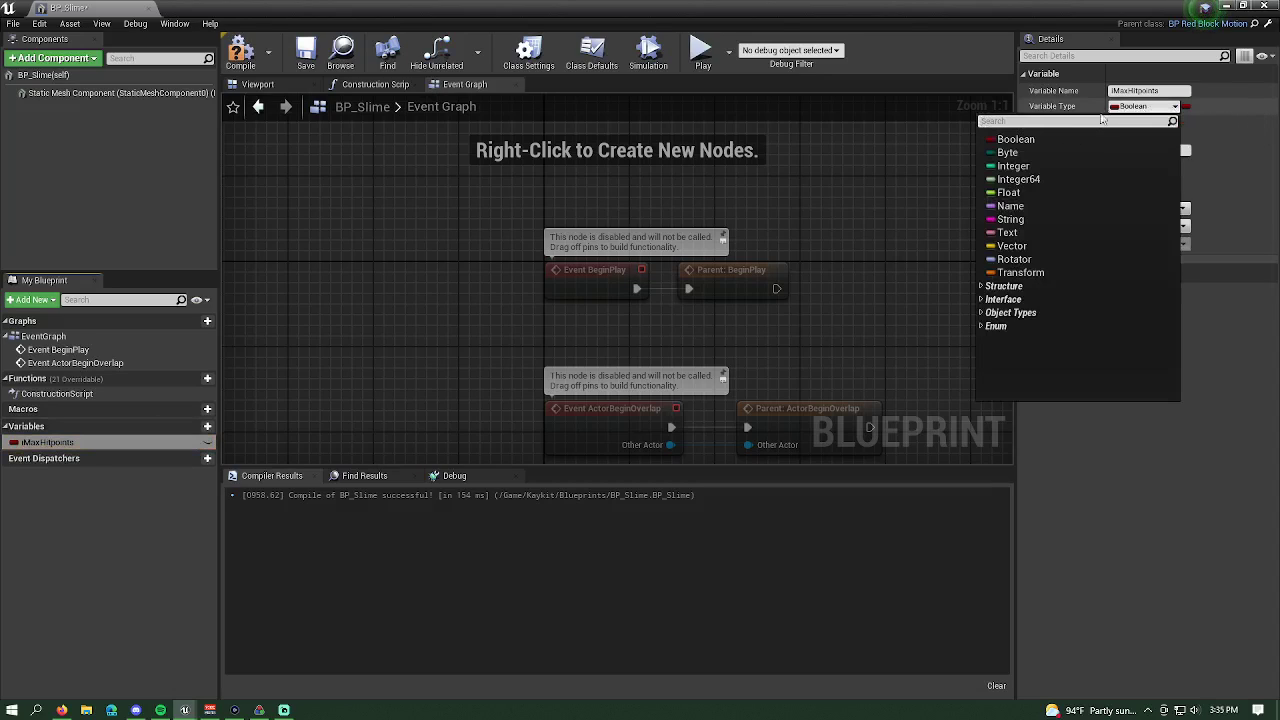
{"action": "left_click", "coordinate": [1030, 168]}
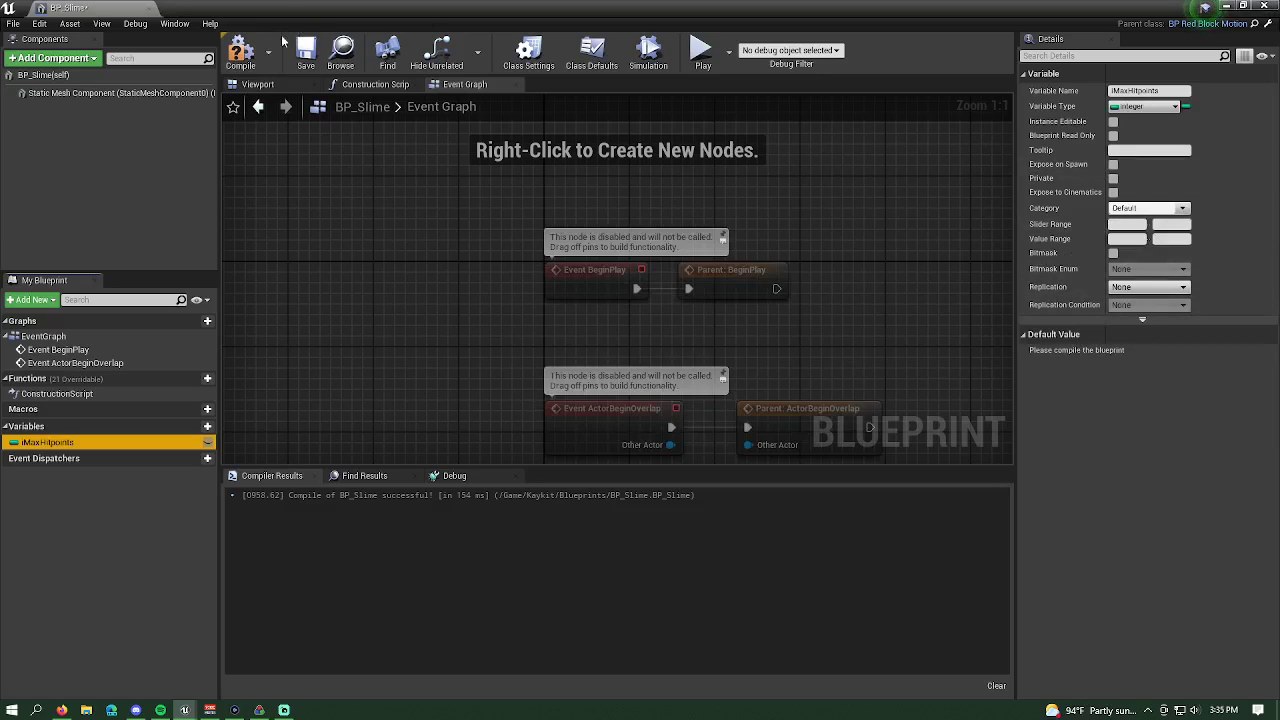
{"action": "left_click", "coordinate": [256, 58]}
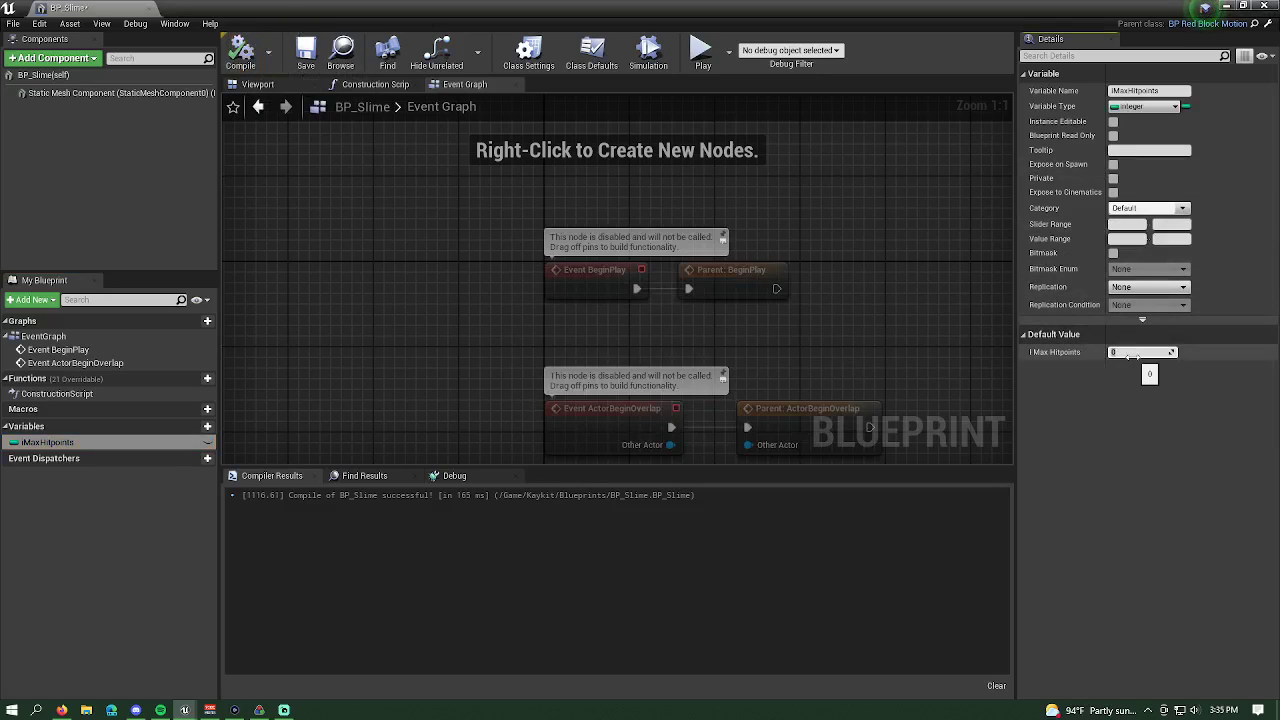
{"action": "key", "text": "Return"}
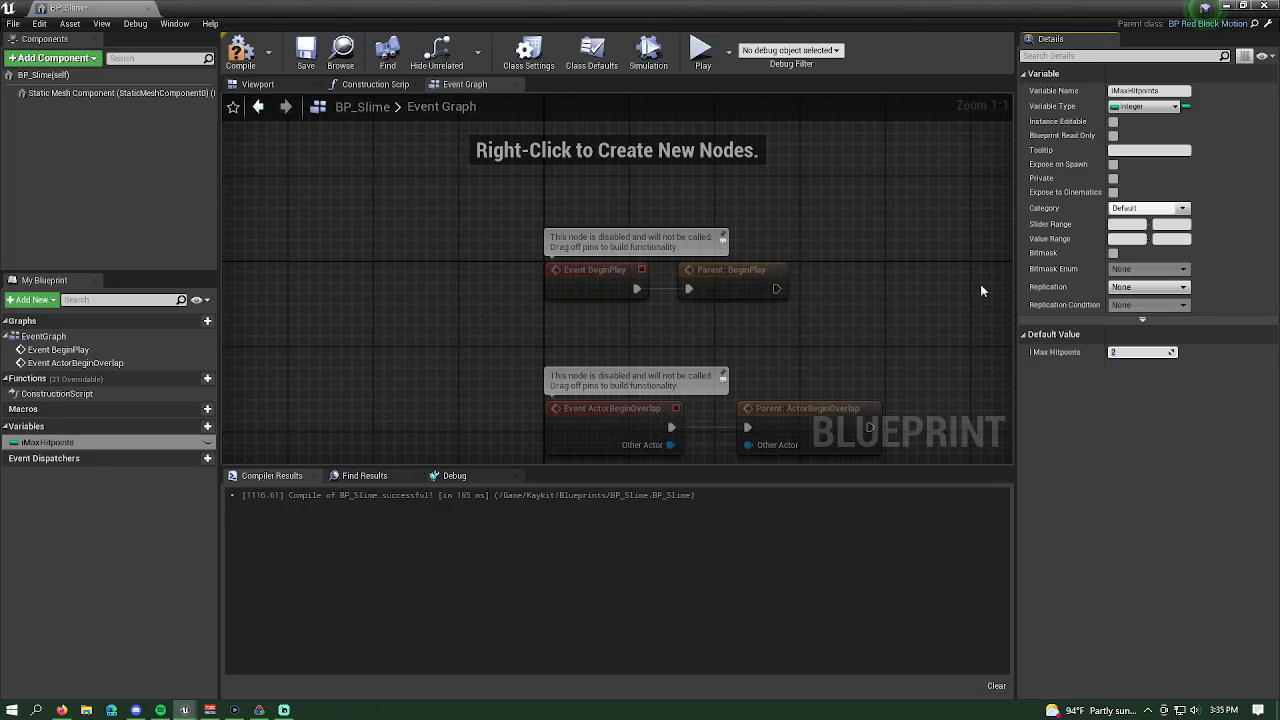
{"action": "left_click", "coordinate": [875, 294]}
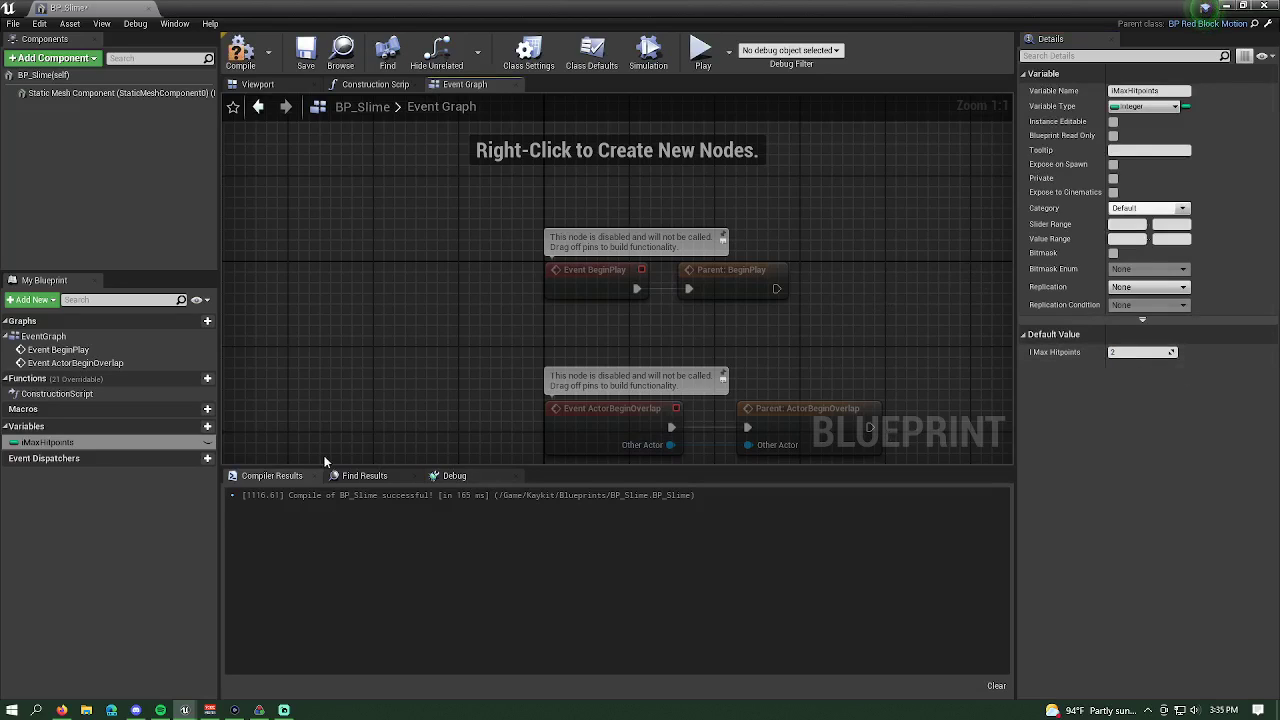
- Add another Integer variable named iCurrentHitpoints to BP_Slime and compile the blueprint
{"action": "left_click", "coordinate": [197, 427]}
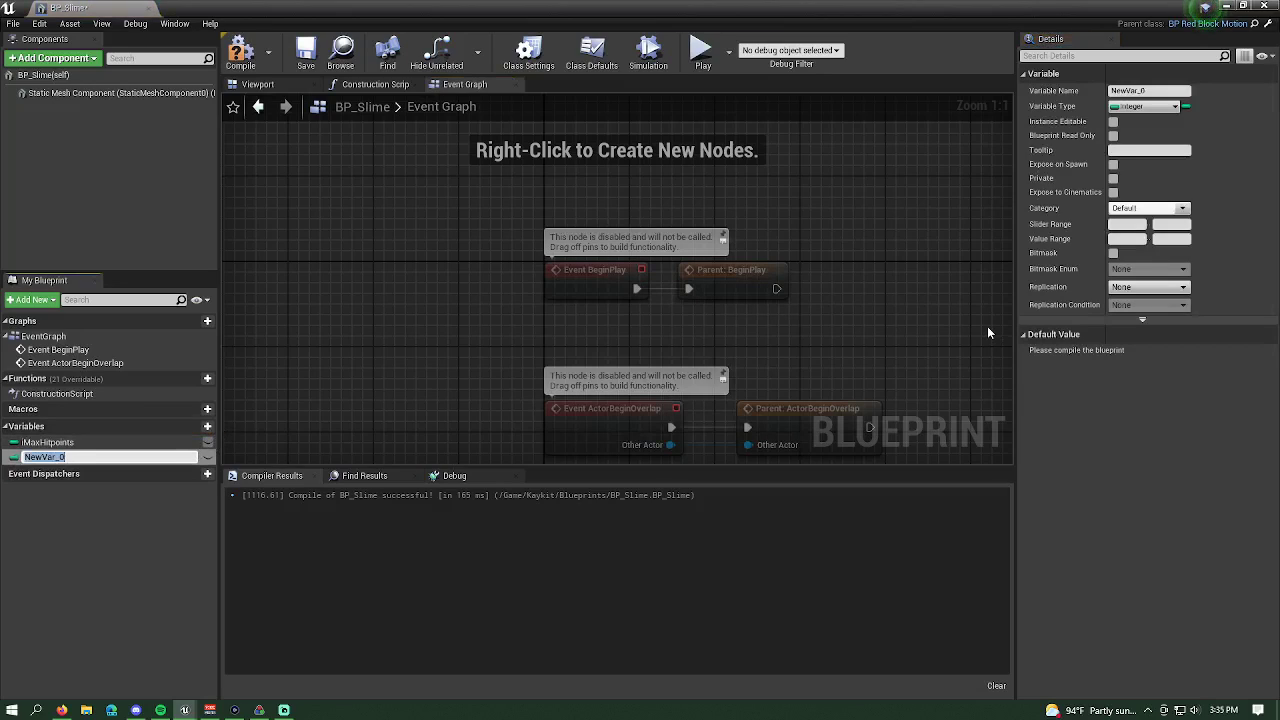
{"action": "type", "text": "I"}
{"action": "key", "text": "Return"}
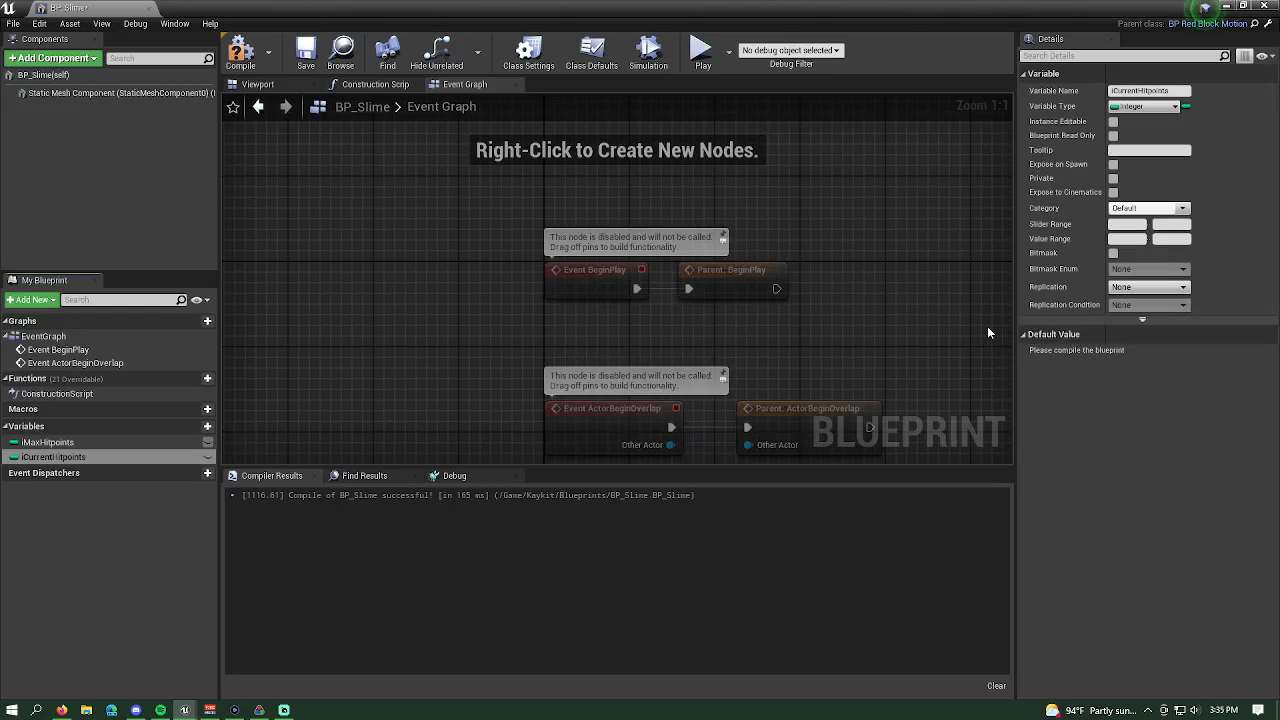
{"action": "left_click", "coordinate": [240, 50]}
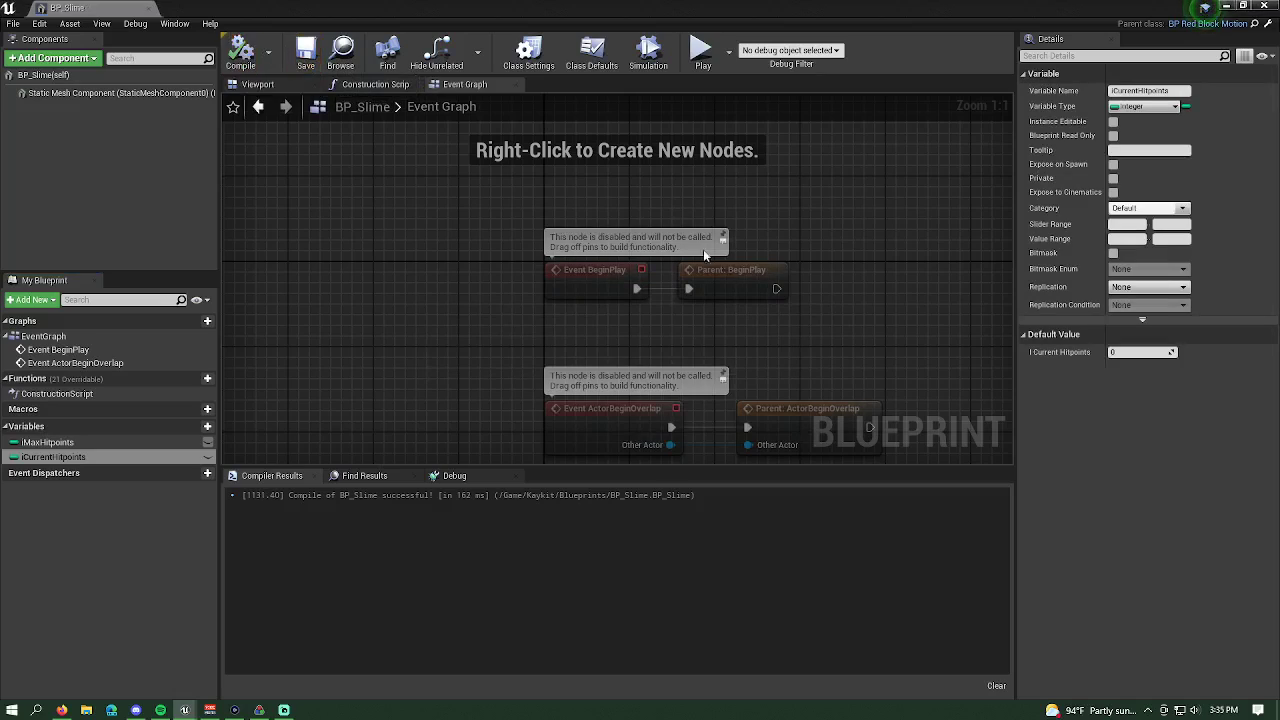
- Move the Parent: BeginPlay node away from Event BeginPlay and break the execution link between them
{"action": "right_click_drag", "start_coordinate": [921, 287], "coordinate": [887, 285]}
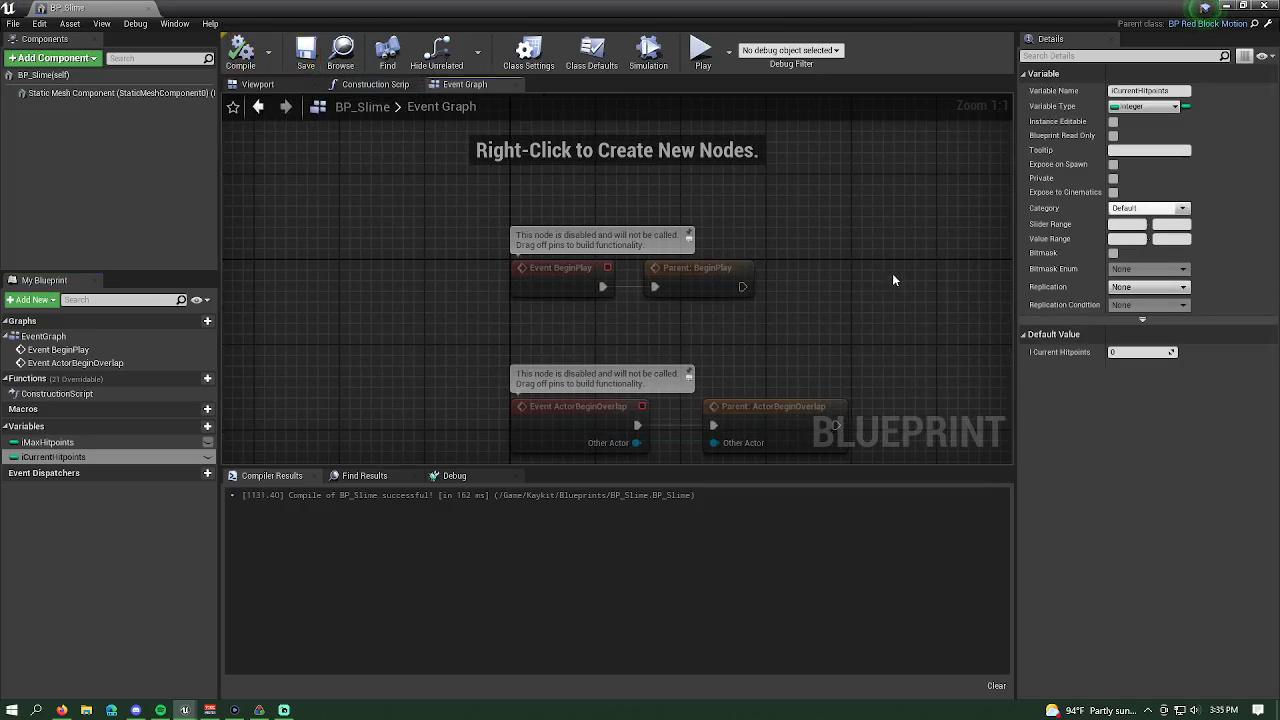
{"action": "mouse_move", "coordinate": [714, 266]}
{"action": "left_mouse_down"}
{"action": "mouse_move", "coordinate": [833, 273]}
{"action": "mouse_move", "coordinate": [705, 272]}
{"action": "left_mouse_up"}
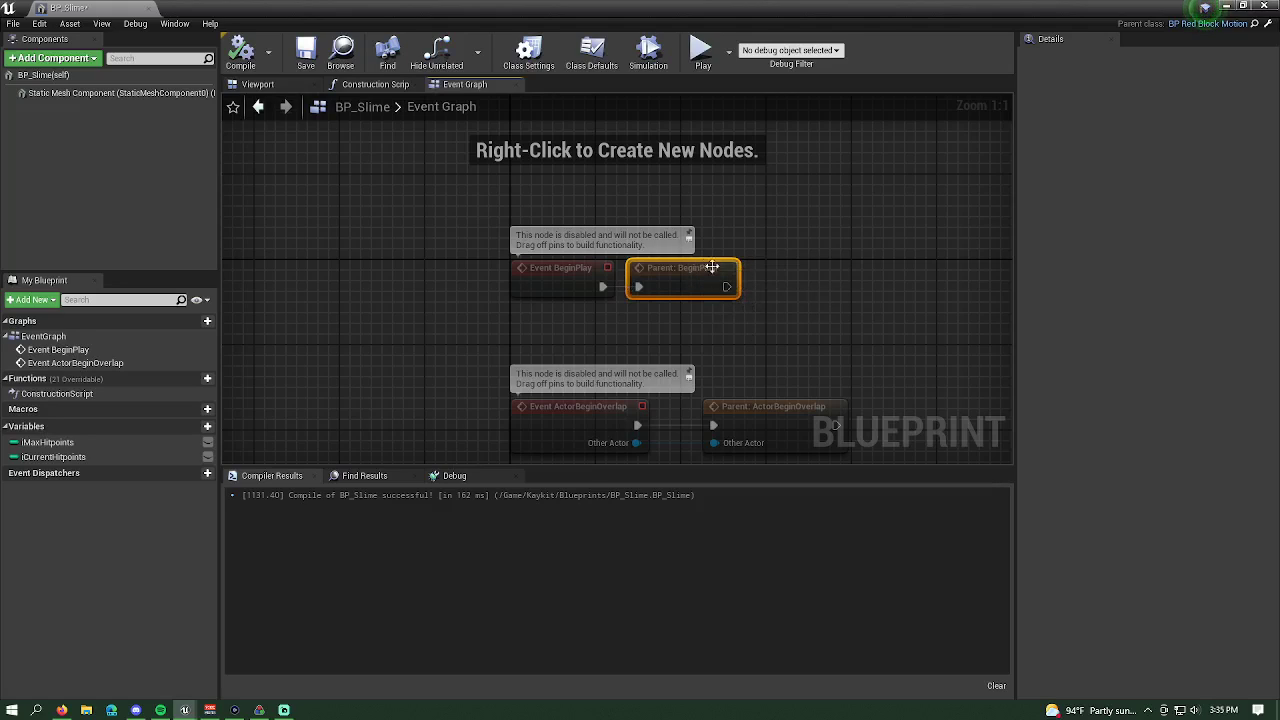
{"action": "left_click_drag", "start_coordinate": [713, 279], "coordinate": [887, 265]}
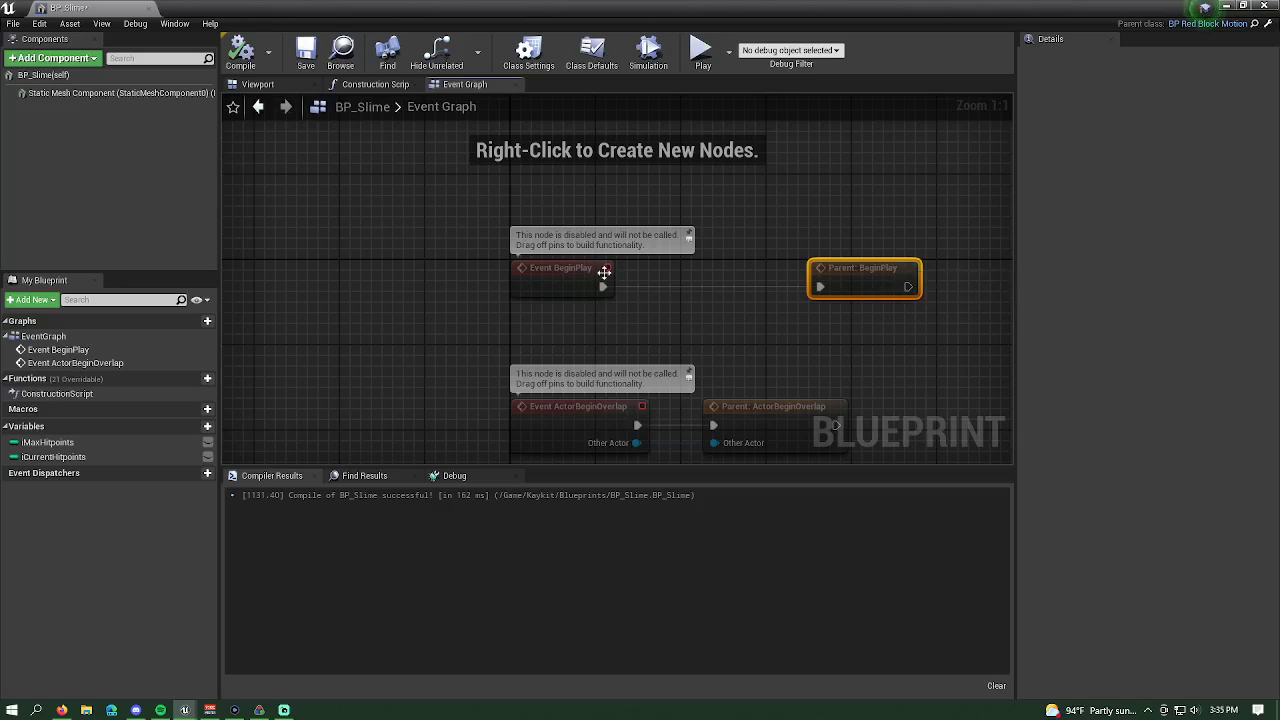
{"action": "left_click", "coordinate": [667, 282]}
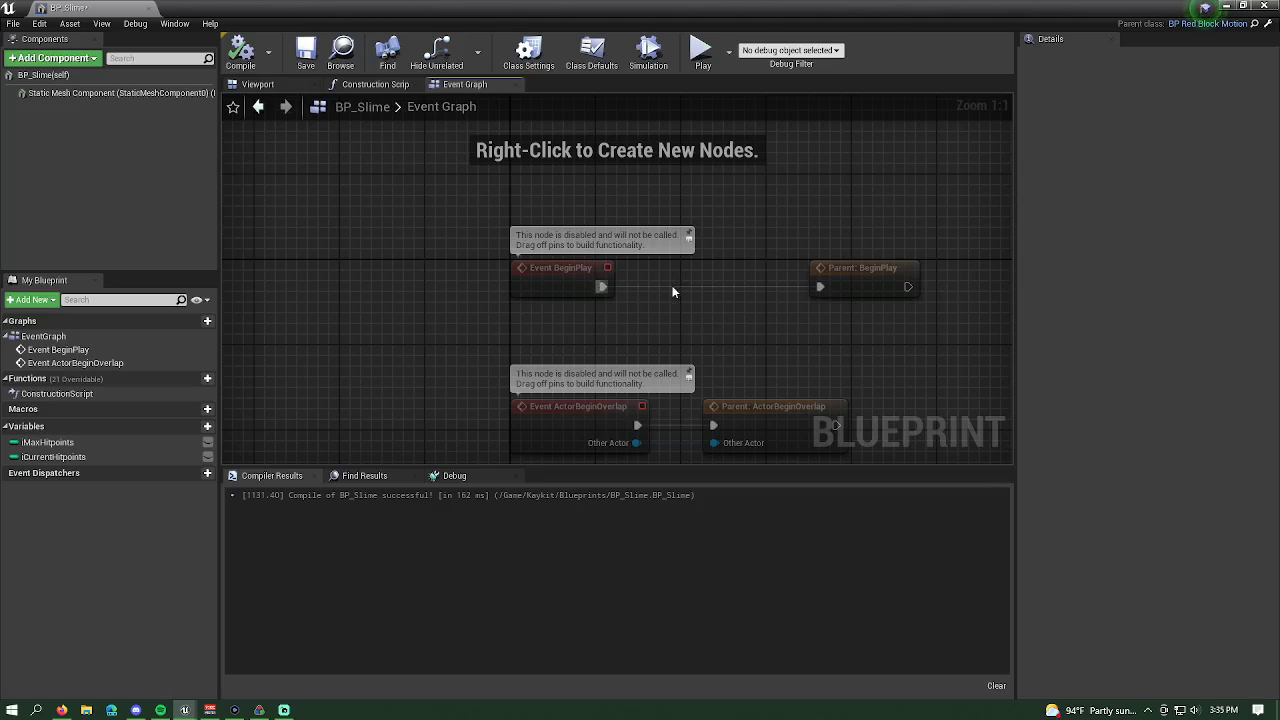
{"action": "left_click", "coordinate": [674, 286], "text": "alt"}
- Place a SET iCurrentHitpoints node between Event BeginPlay and Parent: BeginPlay and wire its execution pins to both
{"action": "left_click_drag", "start_coordinate": [103, 458], "coordinate": [522, 326]}
{"action": "left_click", "coordinate": [588, 357]}
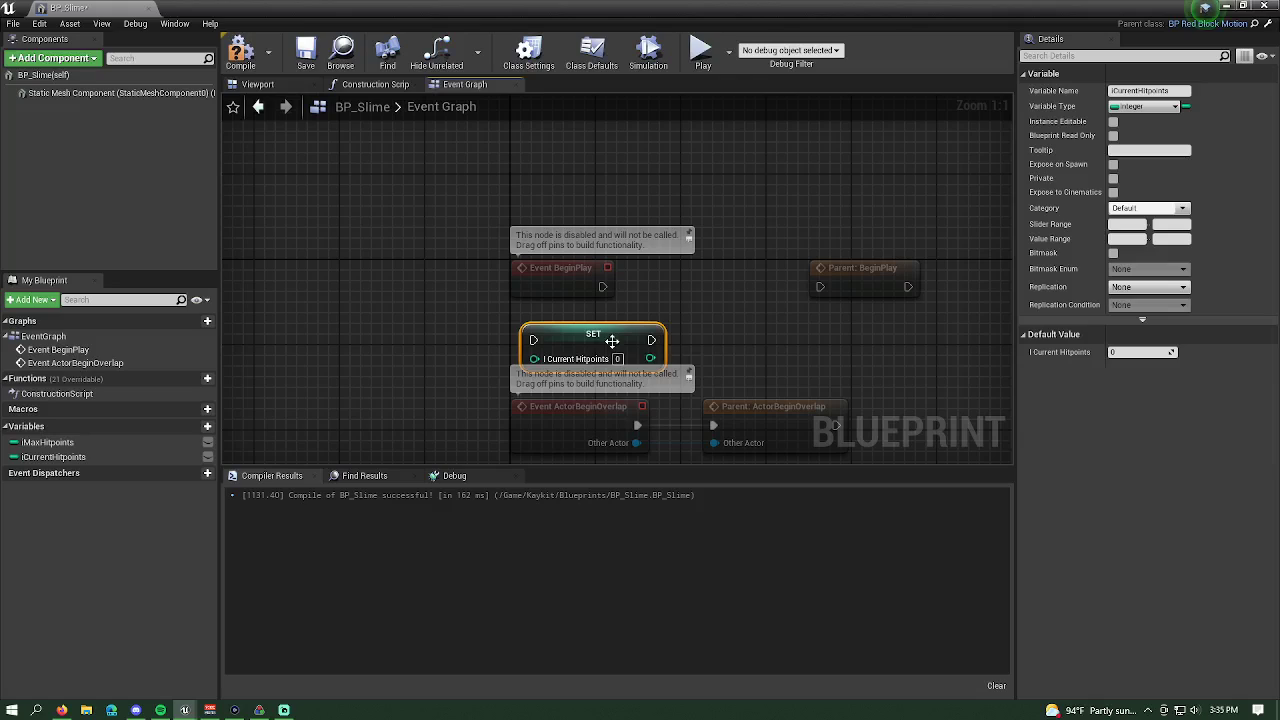
{"action": "left_click_drag", "start_coordinate": [617, 346], "coordinate": [733, 283]}
{"action": "left_click_drag", "start_coordinate": [602, 287], "coordinate": [651, 287]}
{"action": "left_click_drag", "start_coordinate": [768, 287], "coordinate": [820, 288]}
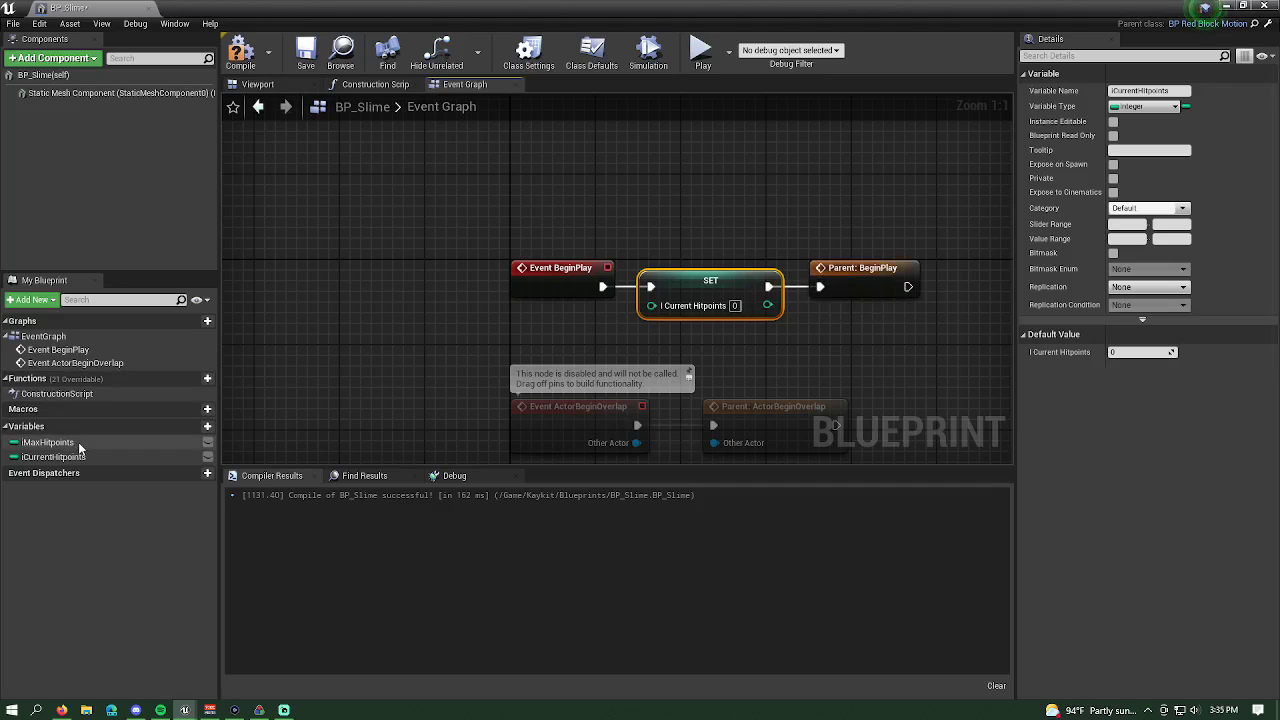
- Feed iMaxHitpoints into the SET iCurrentHitpoints node, tidy the getter's position below it, and compile BP_Slime
{"action": "left_click_drag", "start_coordinate": [60, 443], "coordinate": [651, 305]}
{"action": "left_click", "coordinate": [556, 345]}
{"action": "left_click_drag", "start_coordinate": [533, 347], "coordinate": [597, 347]}
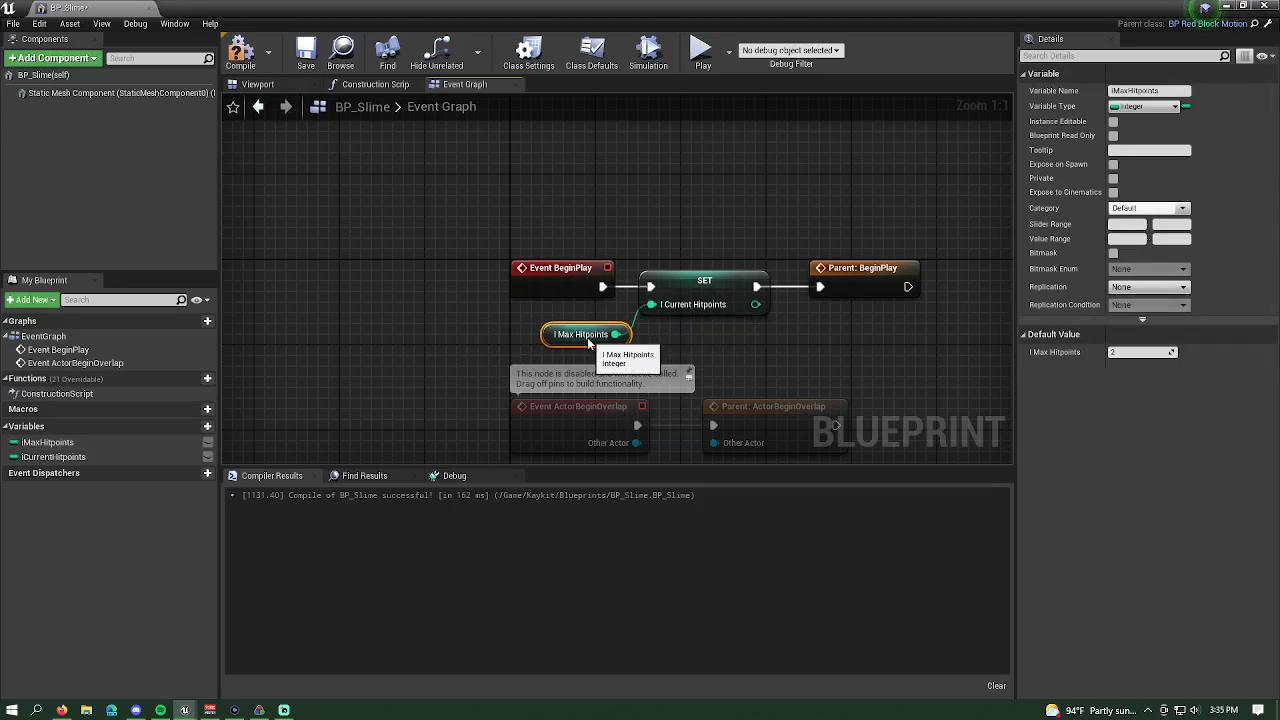
{"action": "left_click", "coordinate": [247, 55]}
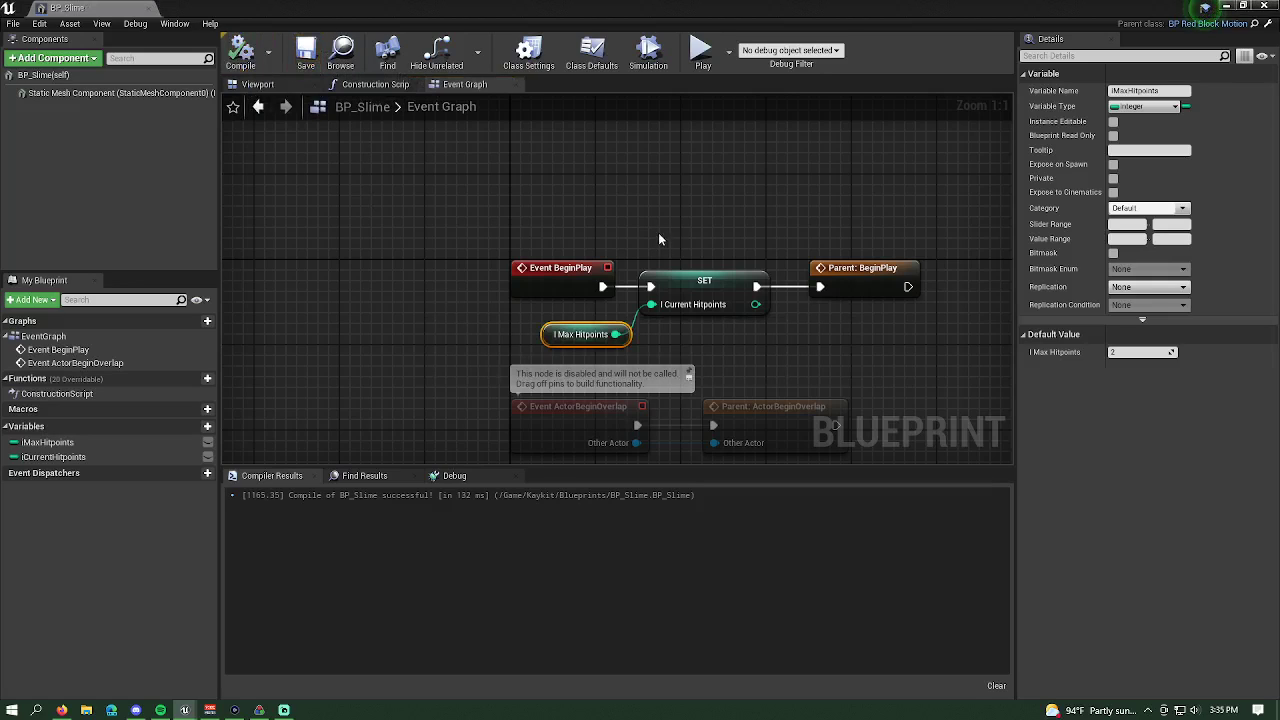
- Review the default values of iCurrentHitpoints and iMaxHitpoints against the BeginPlay logic
{"action": "right_click_drag", "start_coordinate": [758, 448], "coordinate": [680, 366]}
{"action": "right_click_drag", "start_coordinate": [802, 299], "coordinate": [784, 310]}
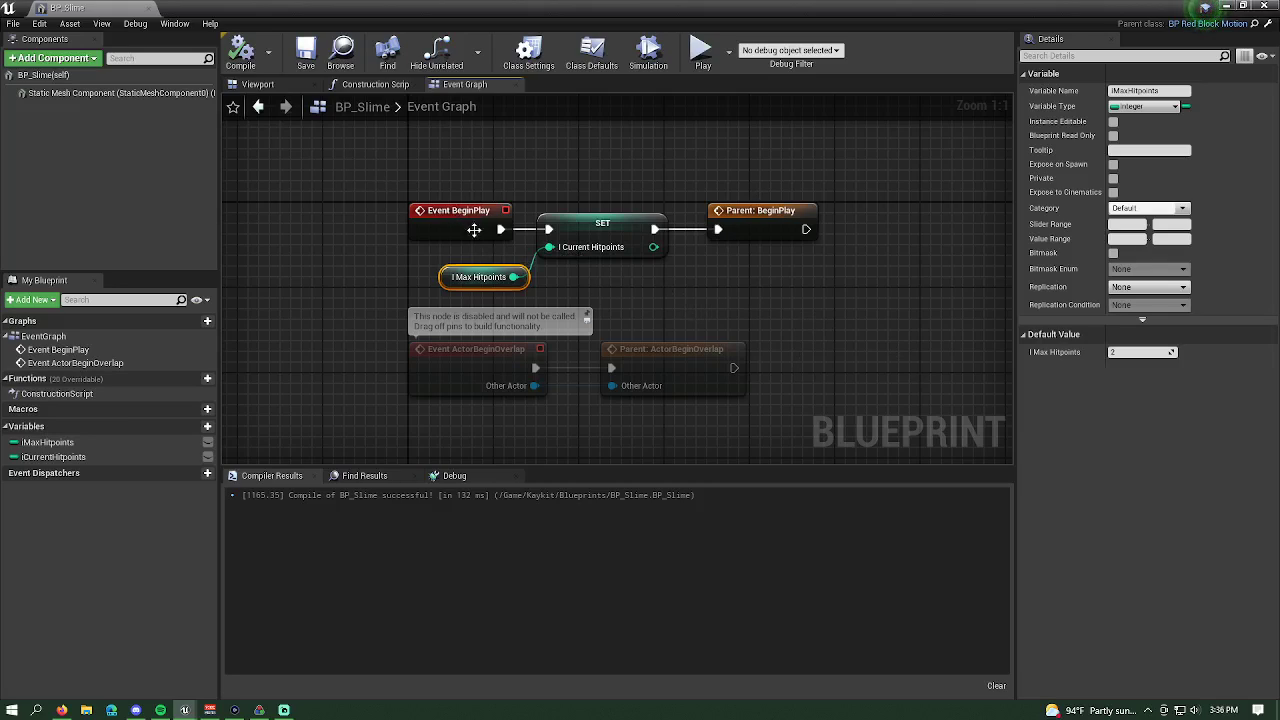
{"action": "left_click", "coordinate": [60, 457]}
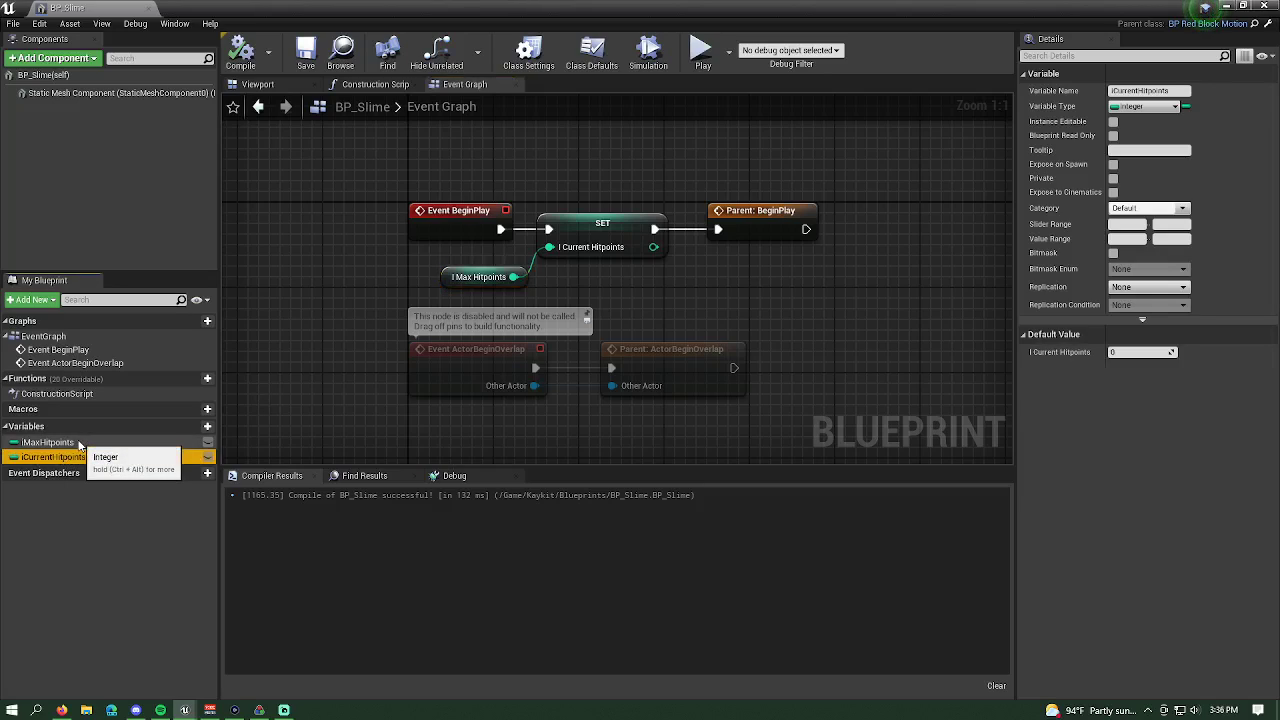
{"action": "left_click", "coordinate": [50, 442]}
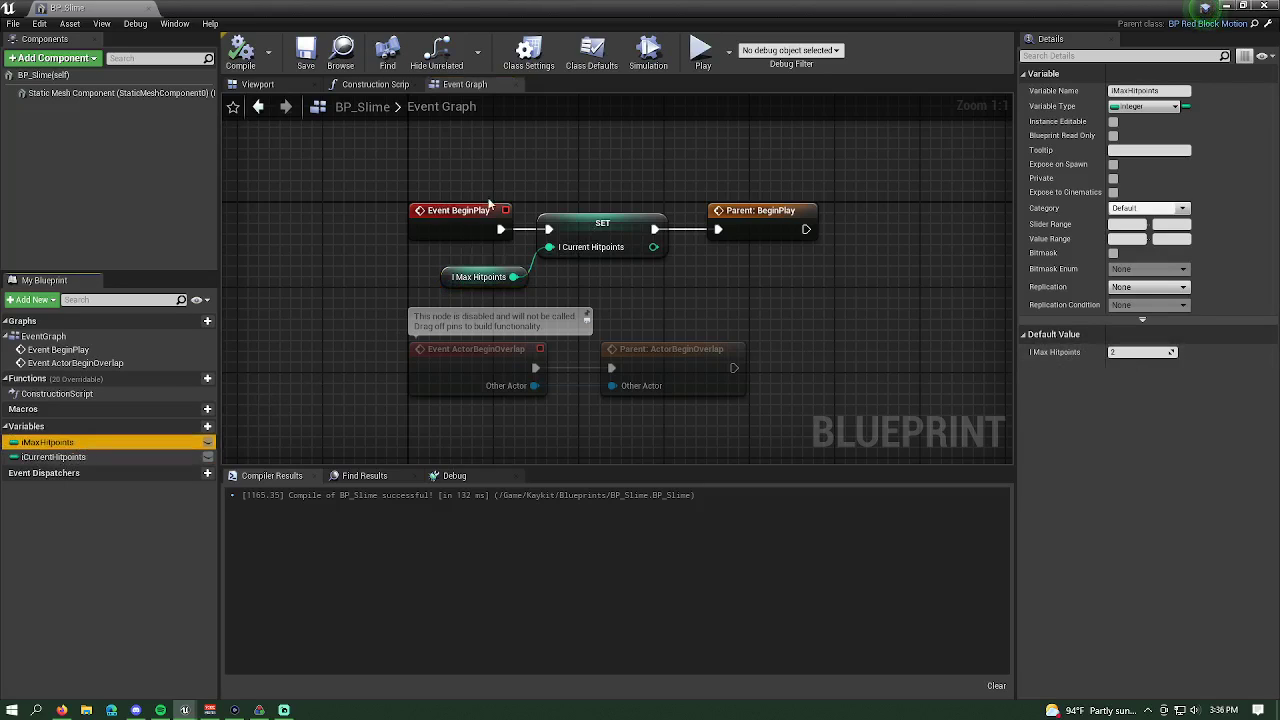
{"action": "left_click", "coordinate": [132, 457]}
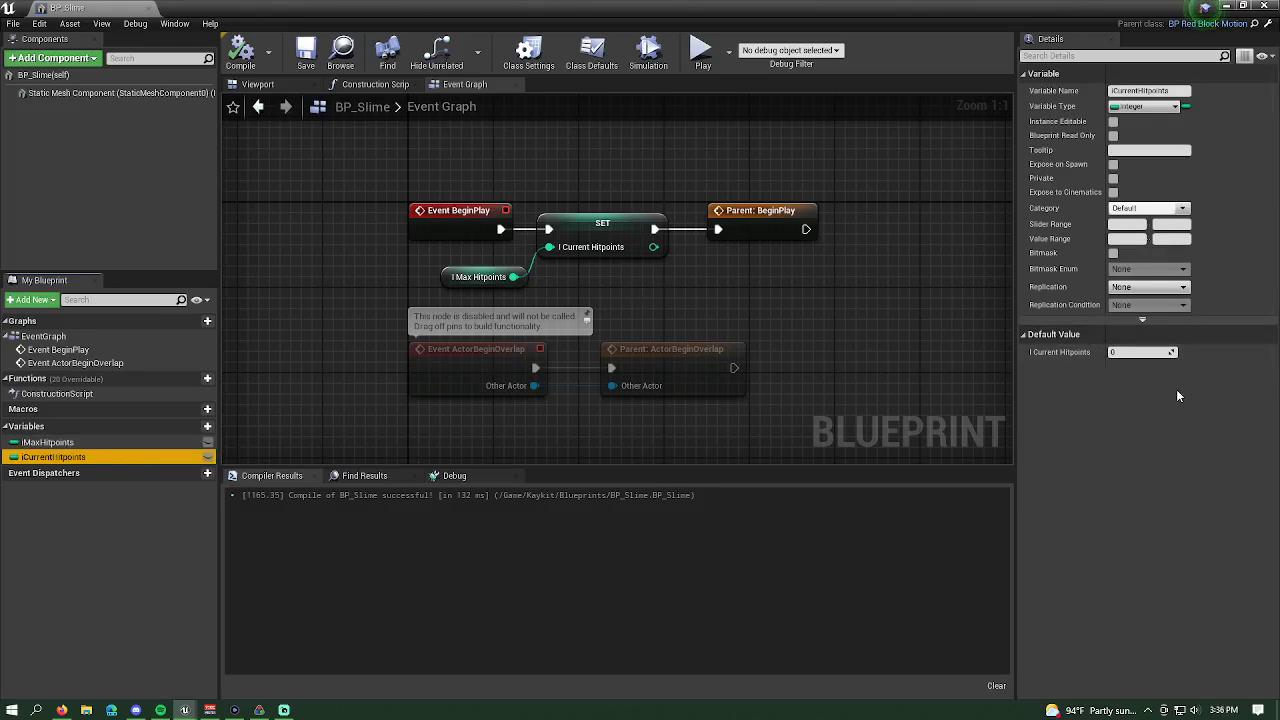
- Move the BP_Slime window aside and examine the dig-count and Switch on Int logic in BP_Digable's Event Graph
{"action": "left_click_drag", "start_coordinate": [452, 8], "coordinate": [572, 65]}
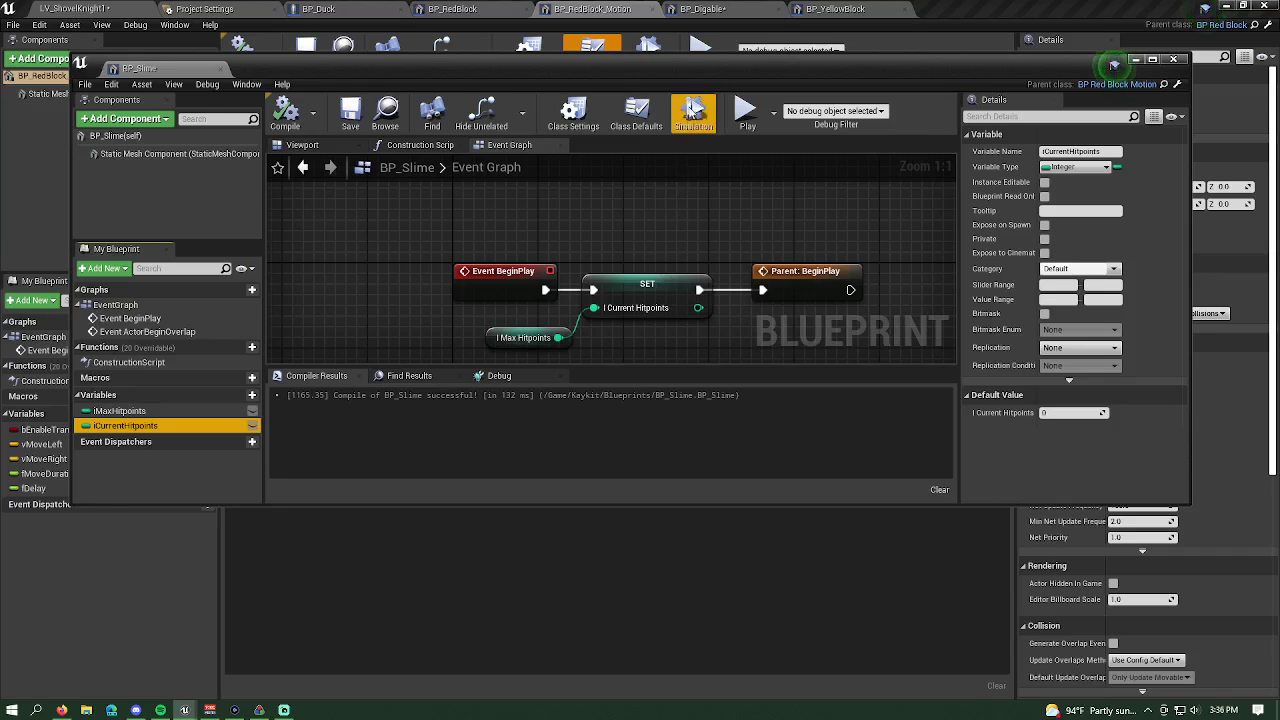
{"action": "left_click_drag", "start_coordinate": [694, 82], "coordinate": [1279, 220]}
{"action": "left_click", "coordinate": [755, 7]}
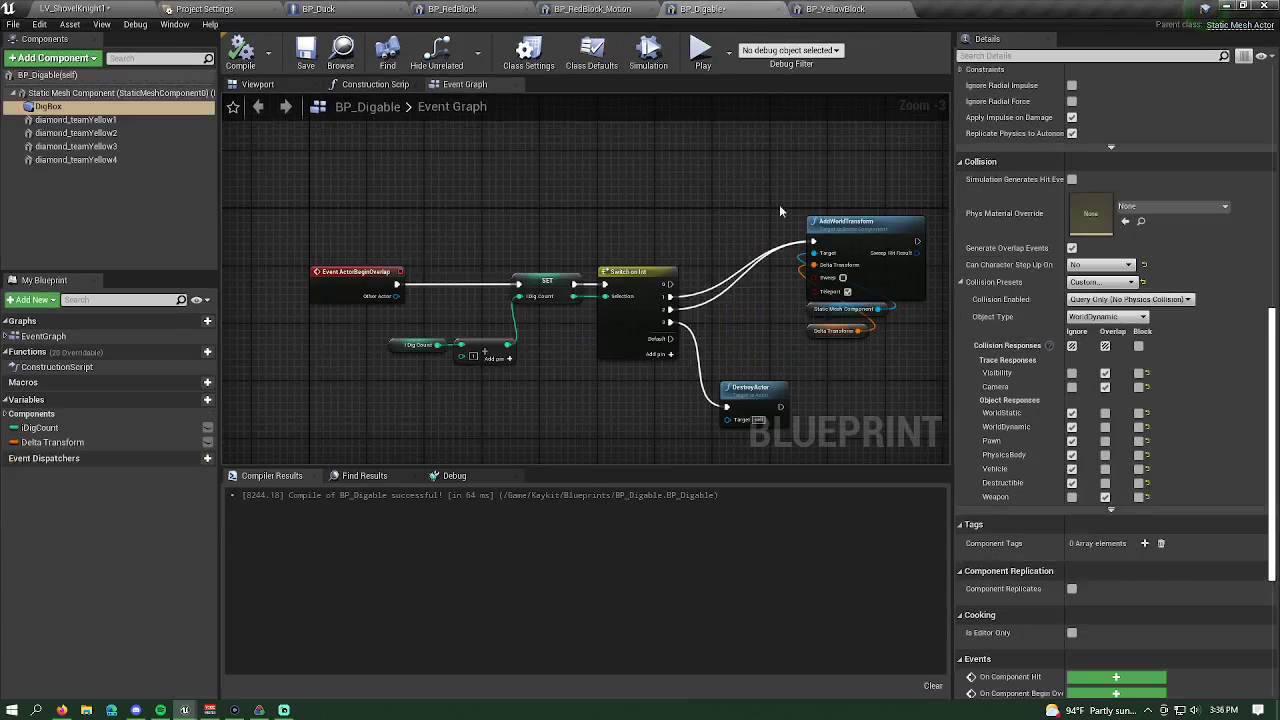
{"action": "scroll", "coordinate": [779, 204], "scroll_direction": "up", "scroll_amount": 4}
{"action": "right_click_drag", "start_coordinate": [672, 205], "coordinate": [612, 290]}
{"action": "scroll", "coordinate": [614, 244], "scroll_direction": "down", "scroll_amount": 1}
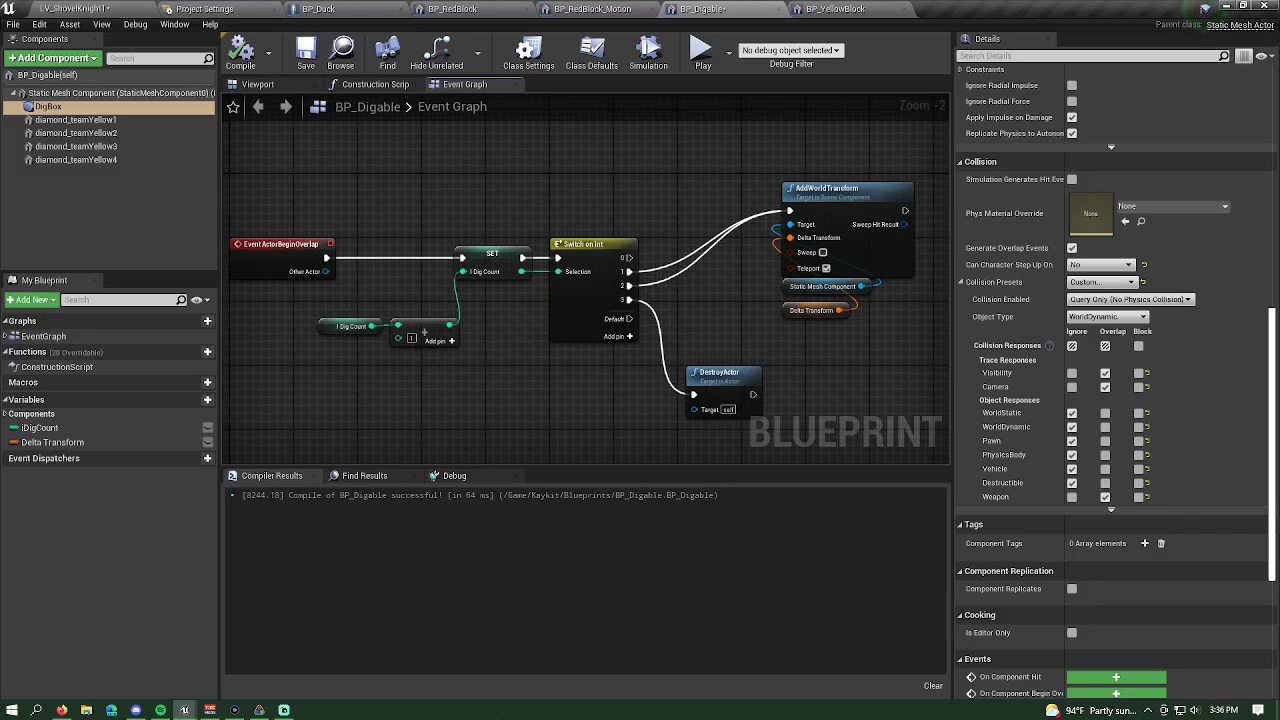
{"action": "left_click_drag", "start_coordinate": [1279, 215], "coordinate": [397, 82]}
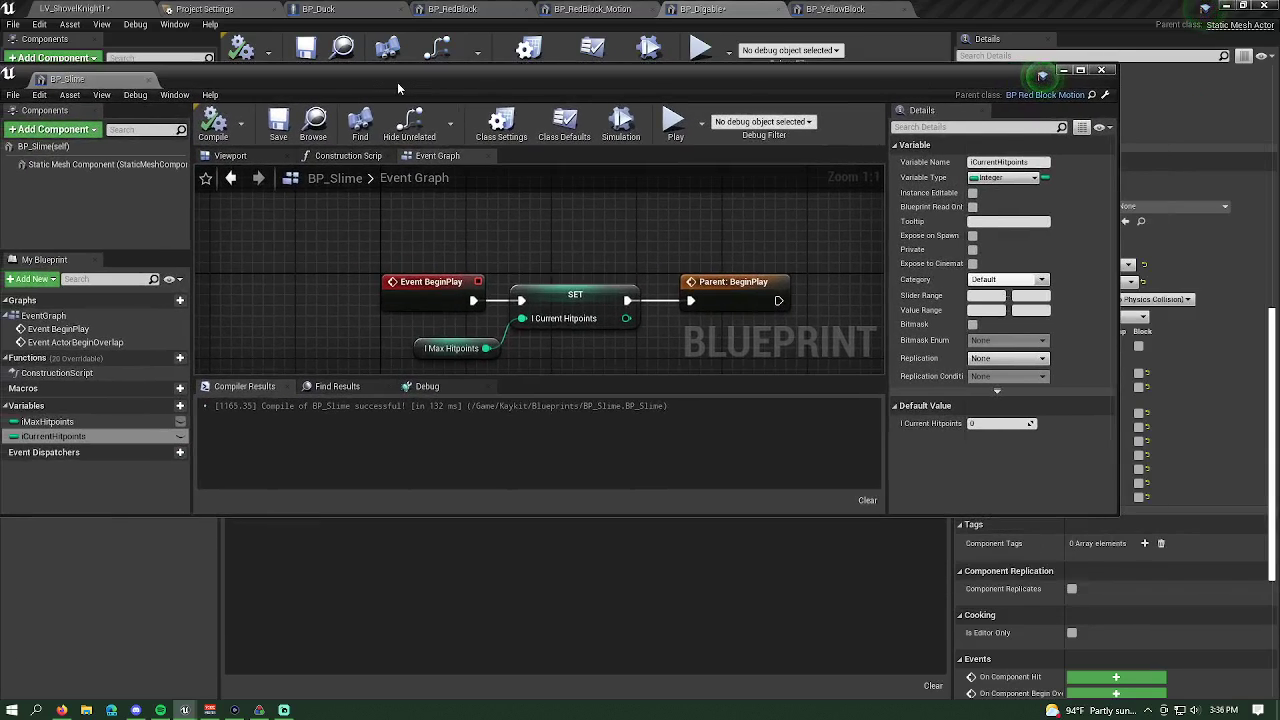
{"action": "double_click", "coordinate": [397, 82]}
{"action": "left_click_drag", "start_coordinate": [601, 20], "coordinate": [1279, 212]}
- Copy the iDigCount getter, add, SET and Switch on Int nodes from BP_Digable and return to the maximized BP_Slime window
{"action": "left_click_drag", "start_coordinate": [642, 381], "coordinate": [366, 194]}
{"action": "right_click", "coordinate": [561, 316]}
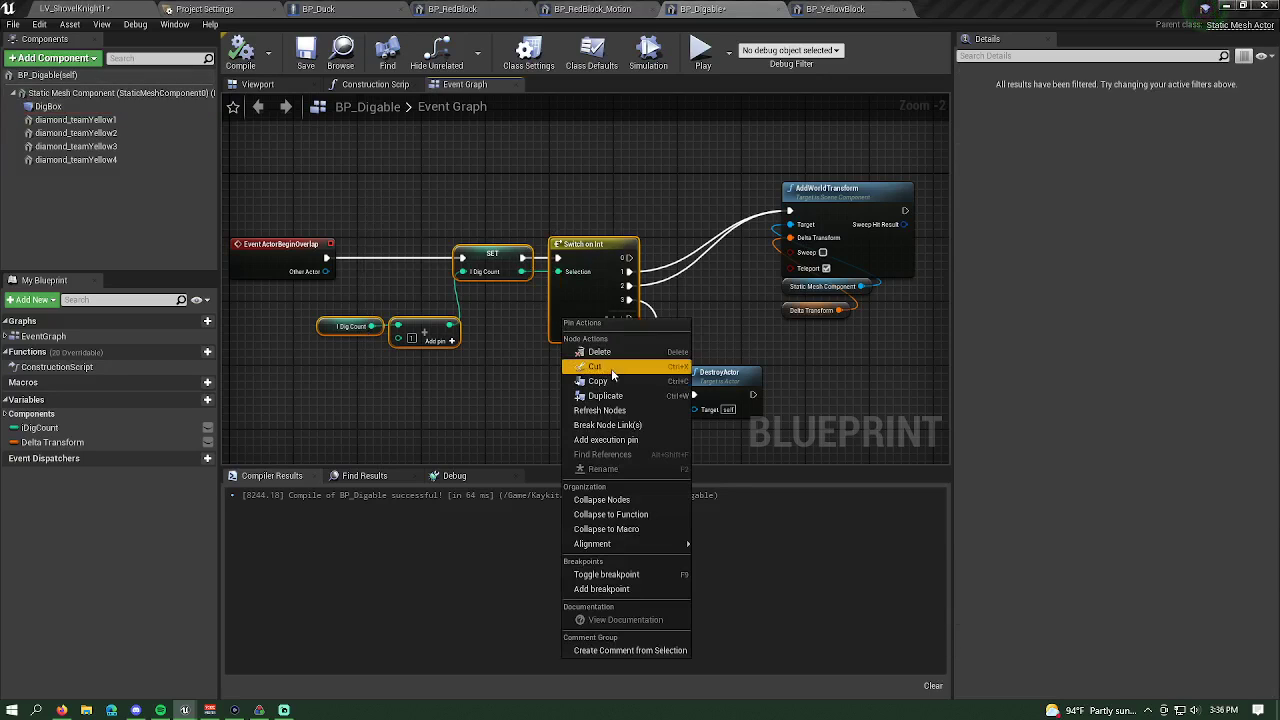
{"action": "left_click", "coordinate": [612, 377]}
{"action": "left_click_drag", "start_coordinate": [1279, 175], "coordinate": [505, 117]}
{"action": "double_click", "coordinate": [329, 111]}
- Move the ActorBeginOverlap event and its parent call farther below the BeginPlay logic, and paste the copied nodes beneath them
{"action": "scroll", "coordinate": [649, 298], "scroll_direction": "down", "scroll_amount": 5}
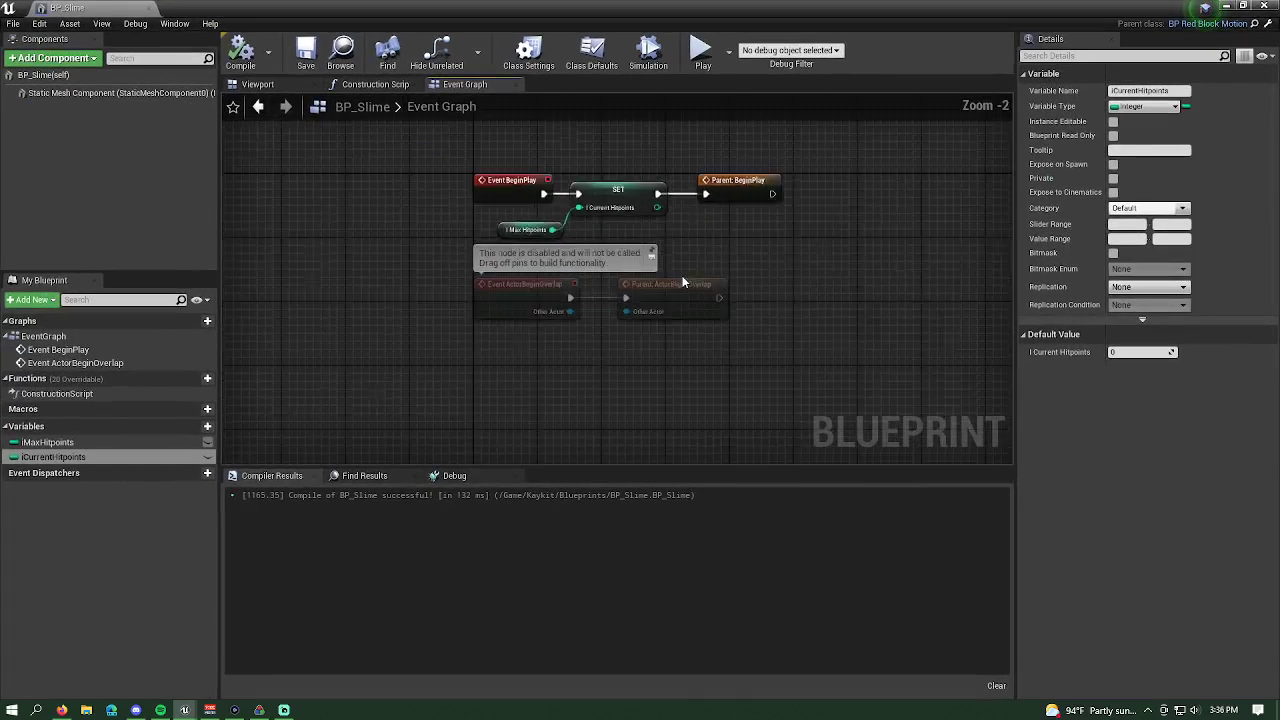
{"action": "left_click_drag", "start_coordinate": [640, 317], "coordinate": [555, 345]}
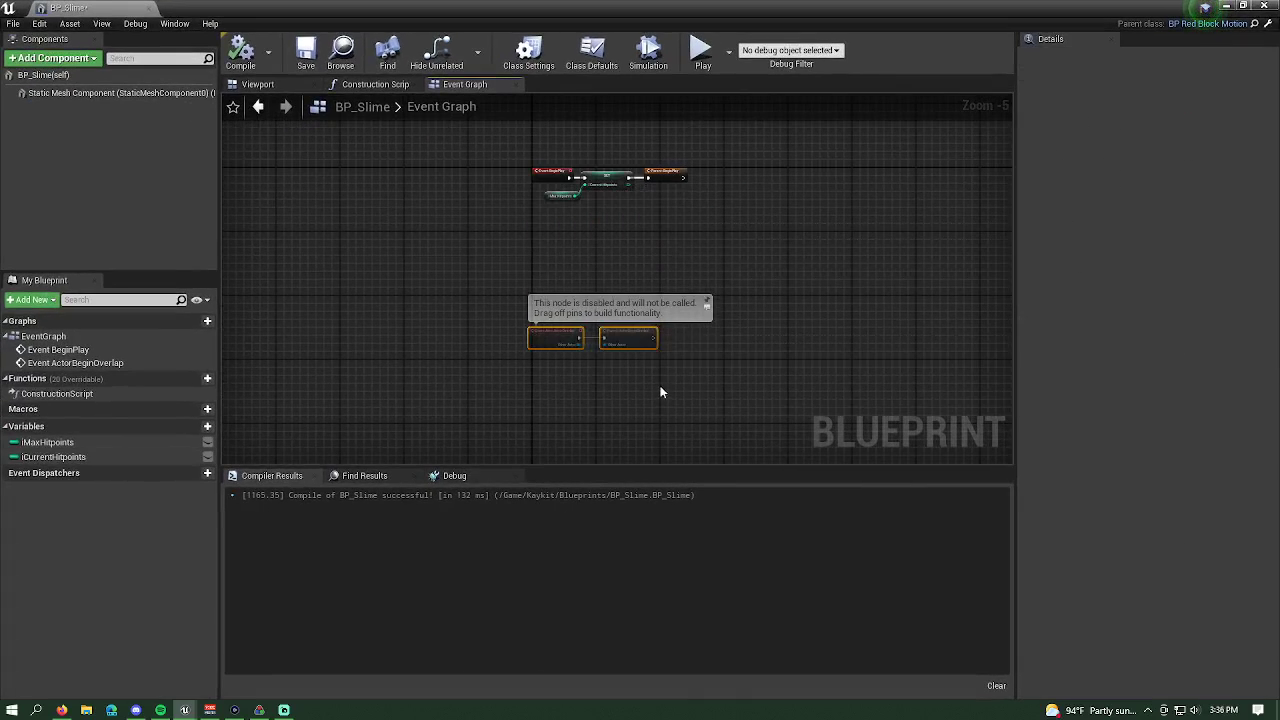
{"action": "right_click_drag", "start_coordinate": [675, 417], "coordinate": [661, 321]}
{"action": "left_click", "coordinate": [661, 321]}
{"action": "key", "text": "ctrl+v"}
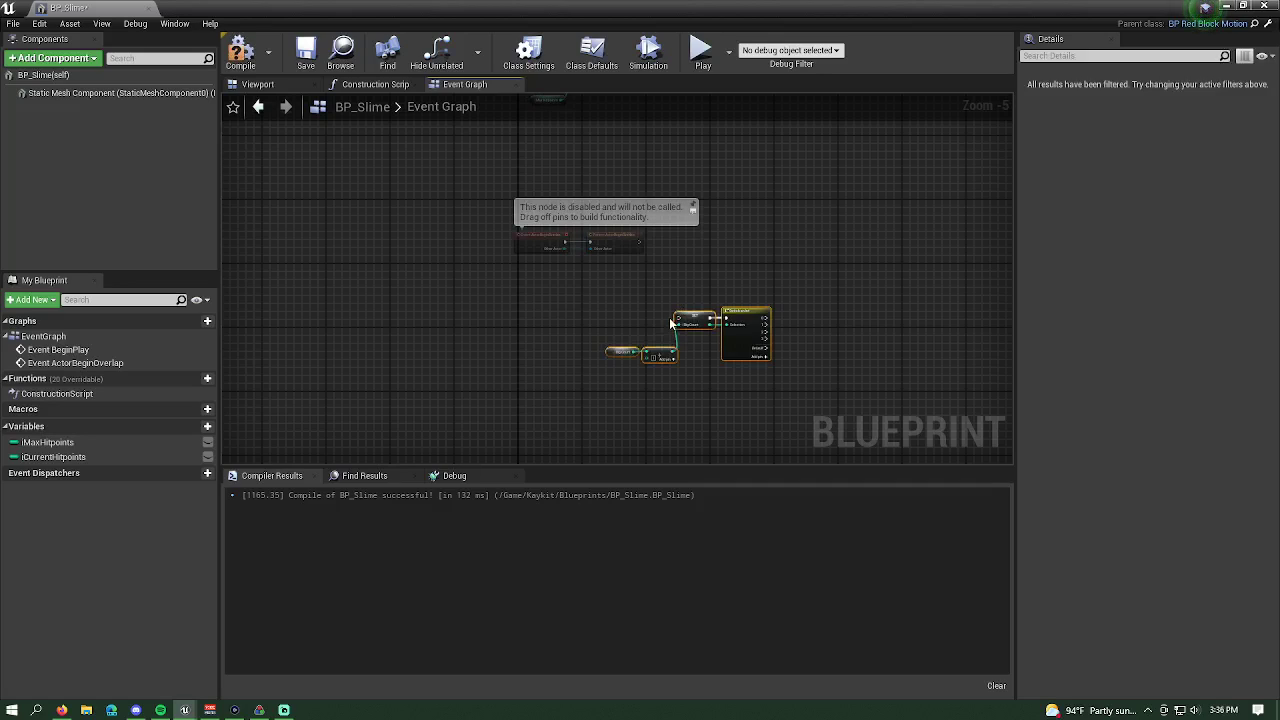
- Delete the pasted iDigCount getter, add and SET nodes, keeping only the Switch on Int node
{"action": "scroll", "coordinate": [680, 345], "scroll_direction": "up", "scroll_amount": 5}
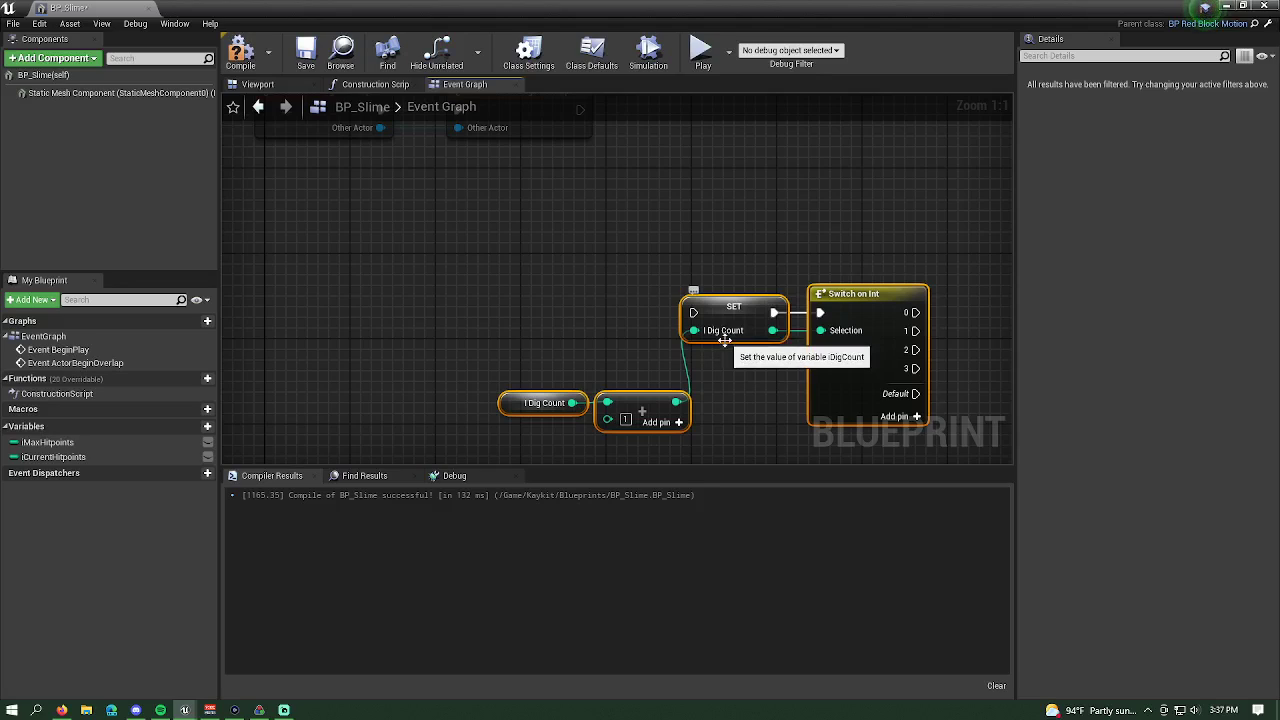
{"action": "left_click", "coordinate": [729, 302]}
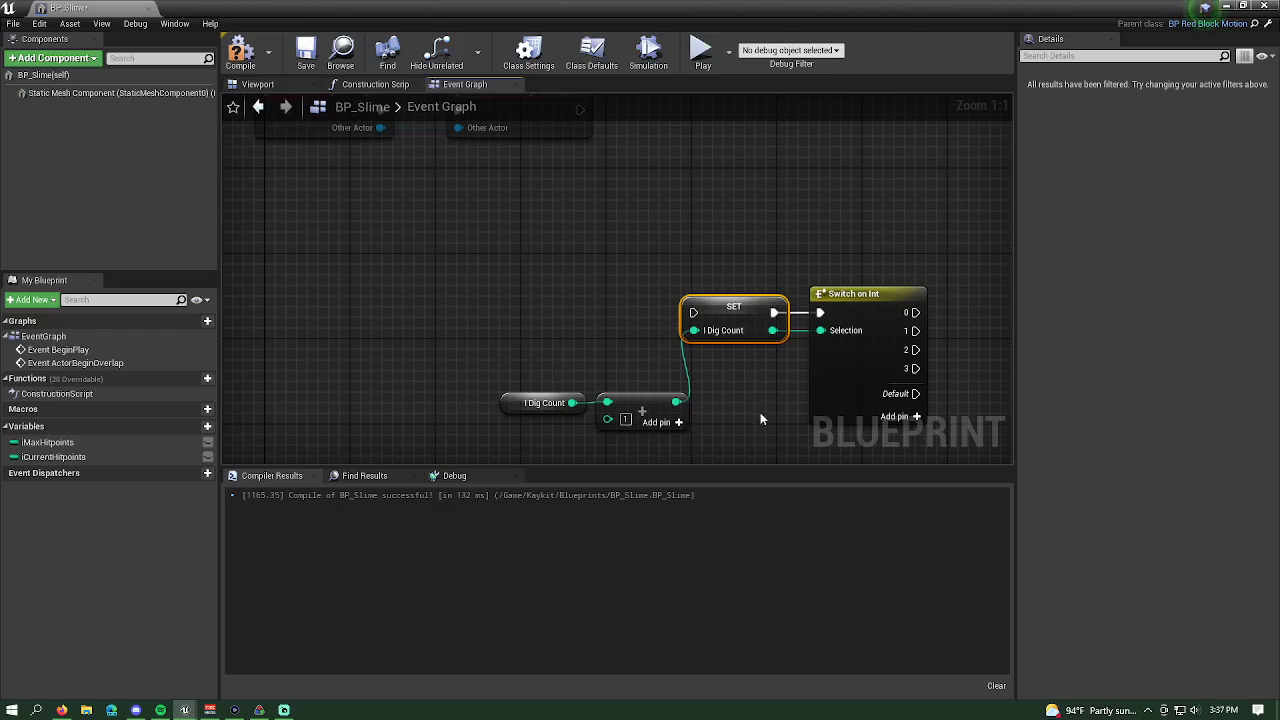
{"action": "left_click_drag", "start_coordinate": [760, 412], "coordinate": [514, 320], "text": "shift"}
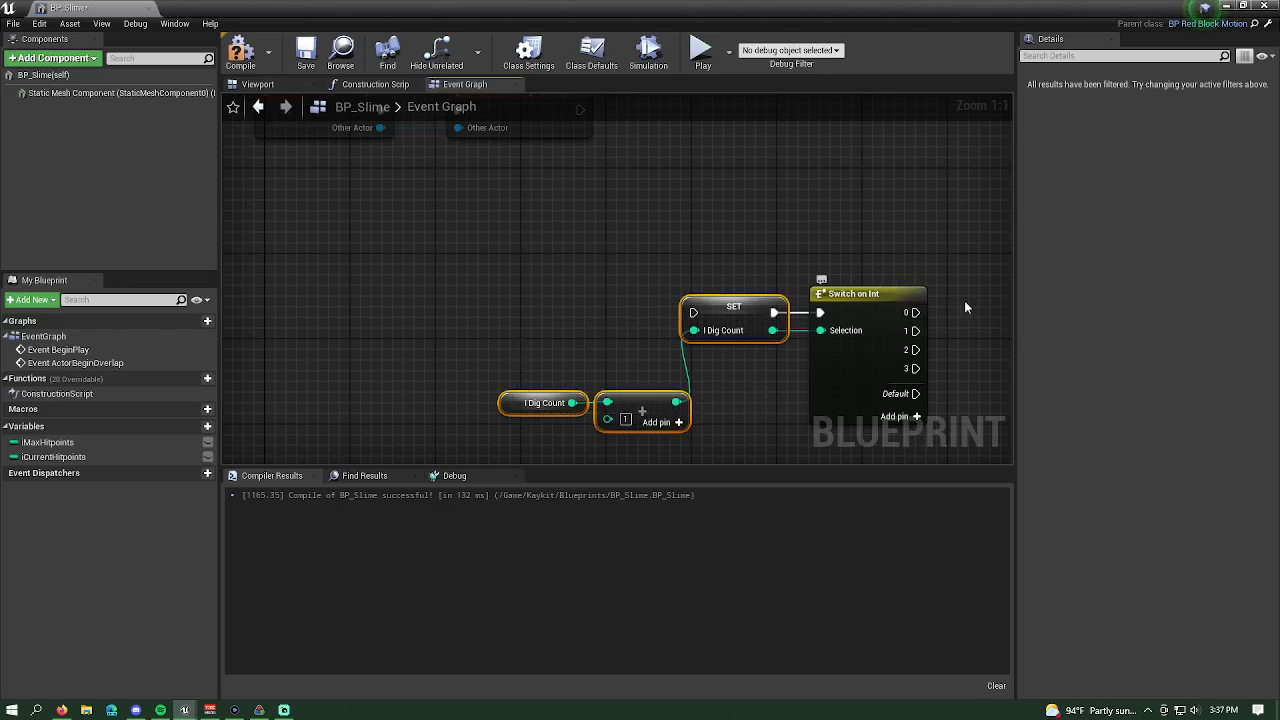
{"action": "key", "text": "Delete"}
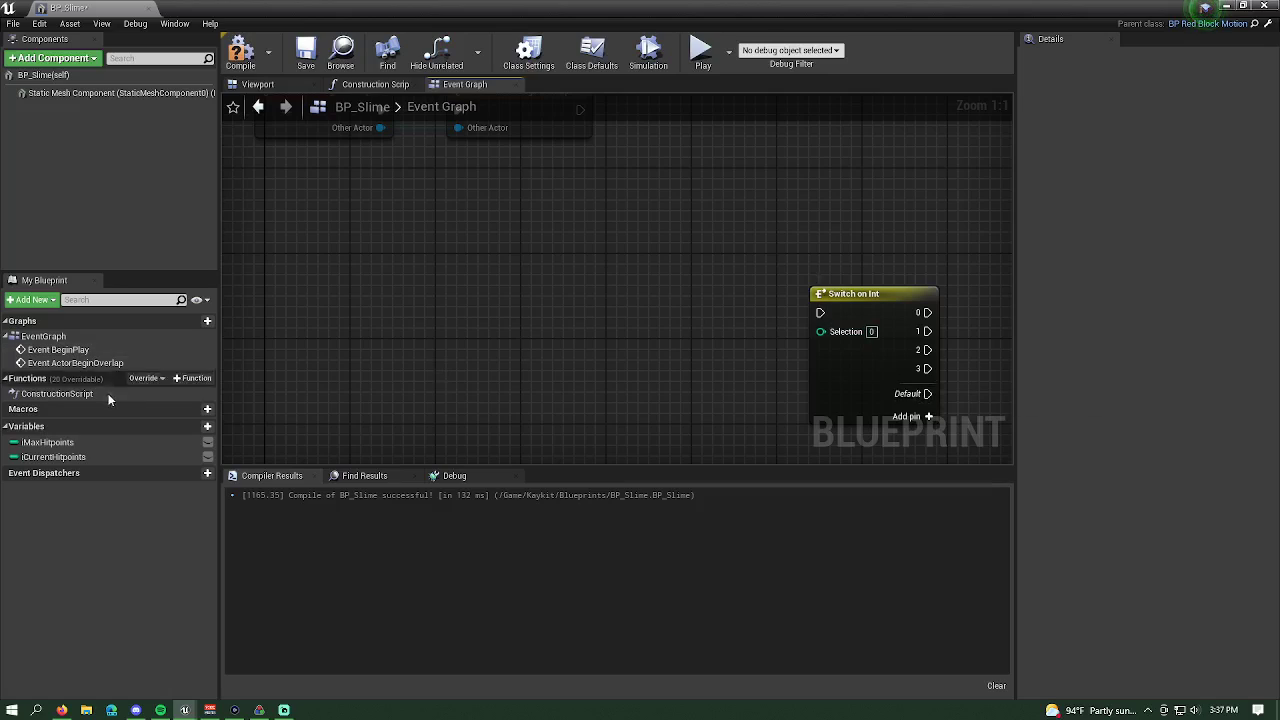
- Add an iCurrentHitpoints getter to the graph and connect it to an integer subtraction node that subtracts 1
{"action": "left_click_drag", "start_coordinate": [50, 457], "coordinate": [336, 370]}
{"action": "left_click", "coordinate": [410, 380]}
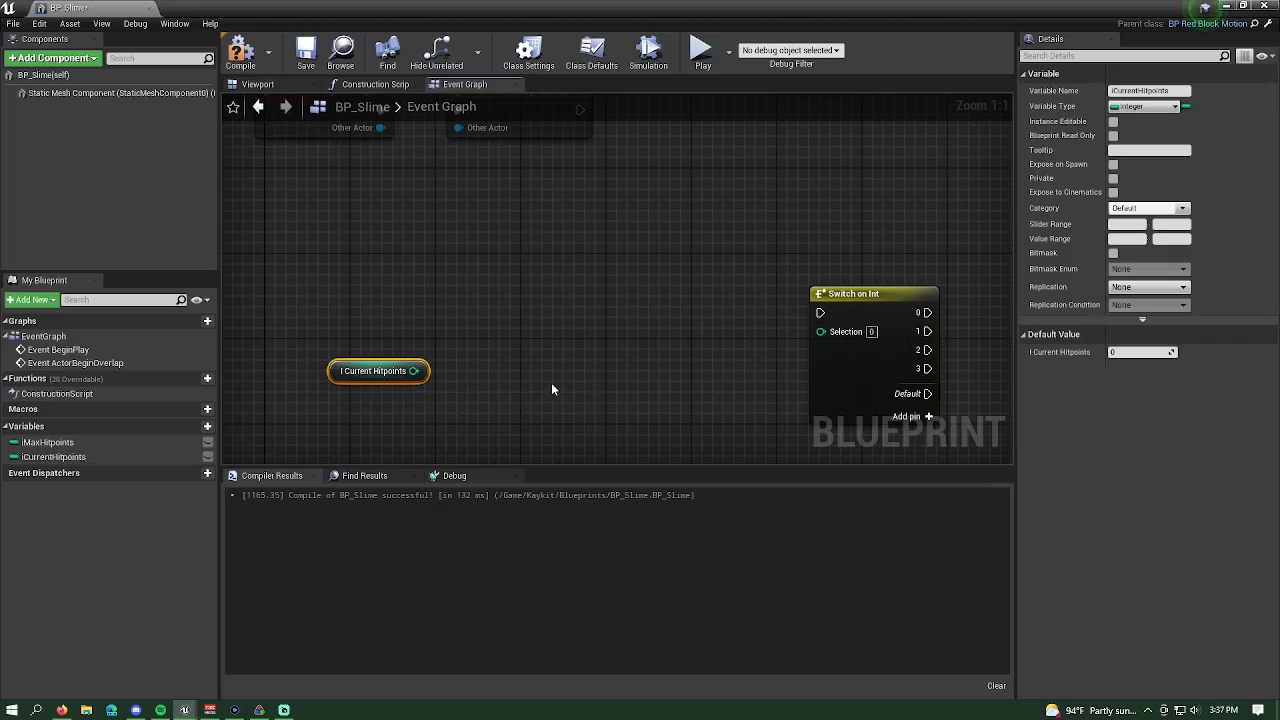
{"action": "left_click_drag", "start_coordinate": [413, 371], "coordinate": [500, 372]}
{"action": "type", "text": "sub"}
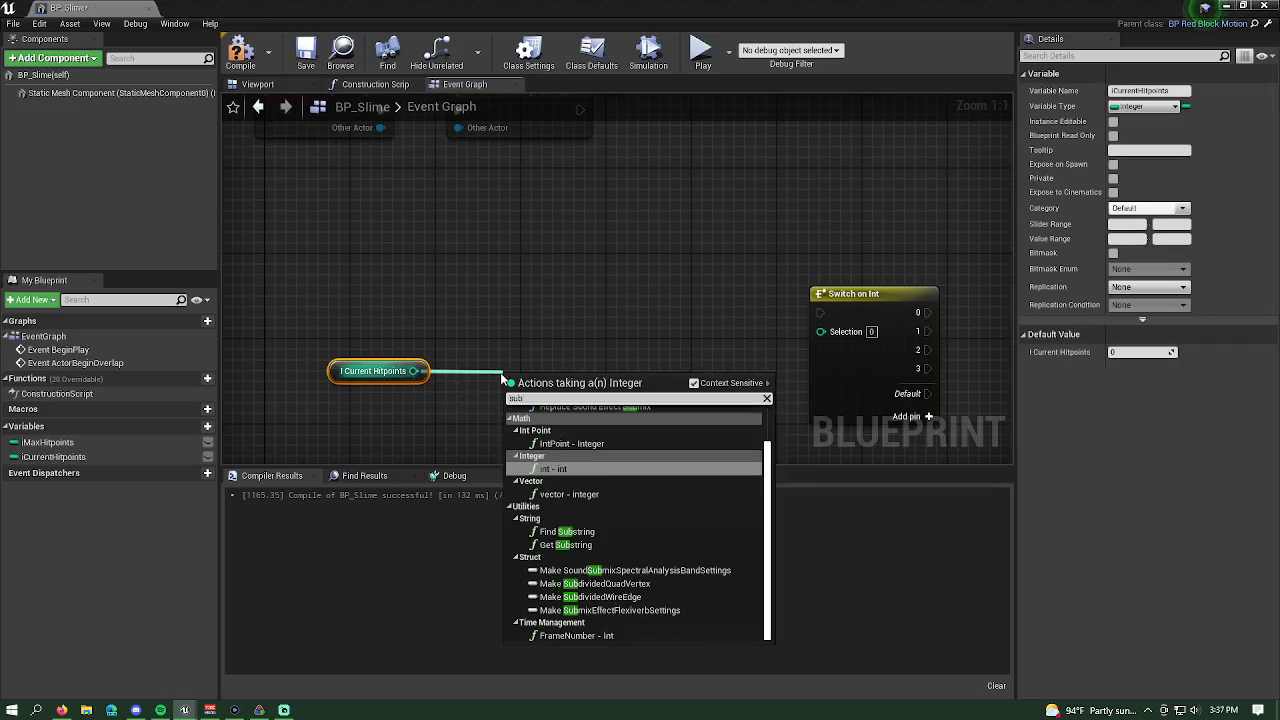
{"action": "key", "text": "Return"}
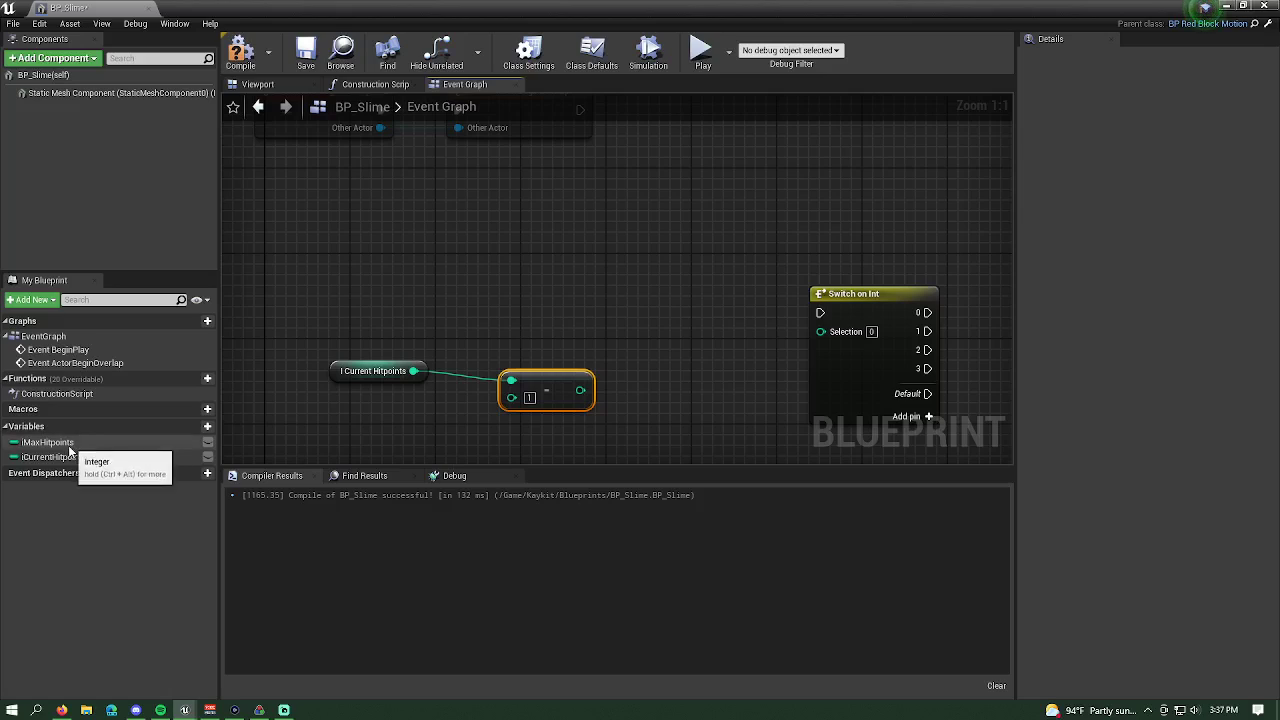
- Add a SET node for iCurrentHitpoints, feed it the subtraction result, and move the getter closer to the subtraction node
{"action": "left_click_drag", "start_coordinate": [69, 452], "coordinate": [600, 320]}
{"action": "left_click", "coordinate": [655, 348]}
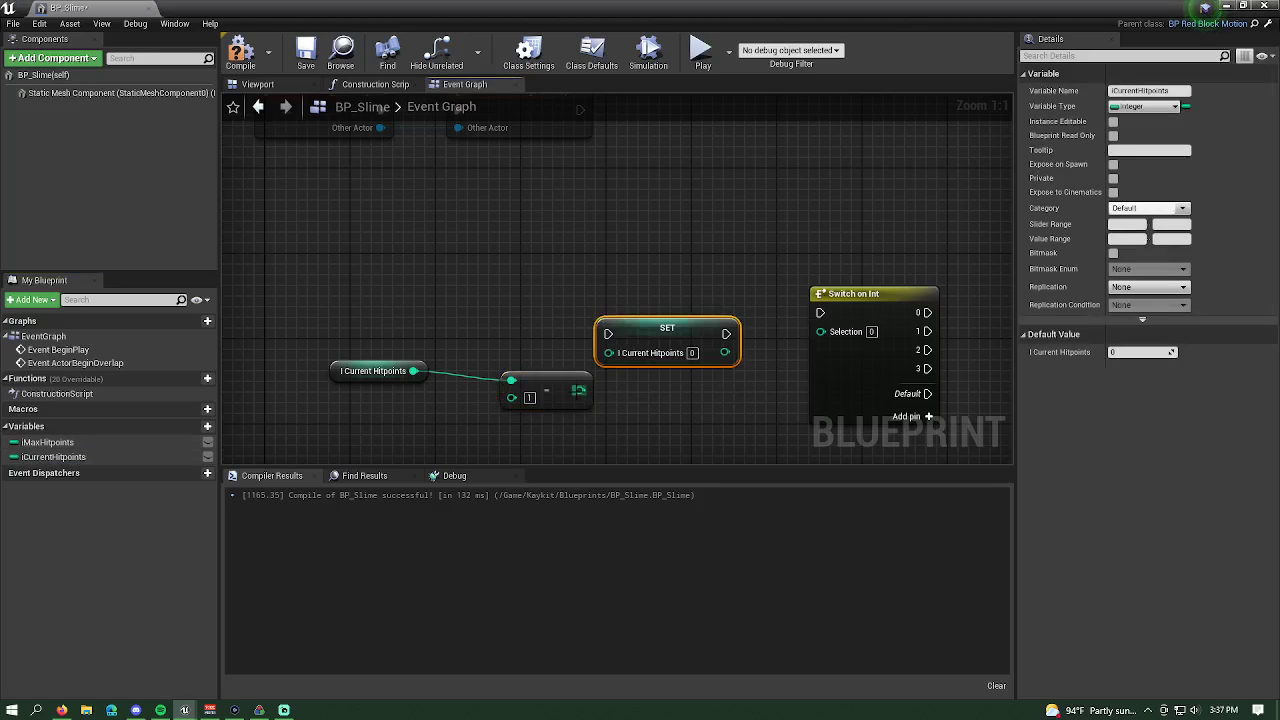
{"action": "left_click_drag", "start_coordinate": [579, 390], "coordinate": [609, 352]}
{"action": "left_click_drag", "start_coordinate": [365, 377], "coordinate": [426, 377]}
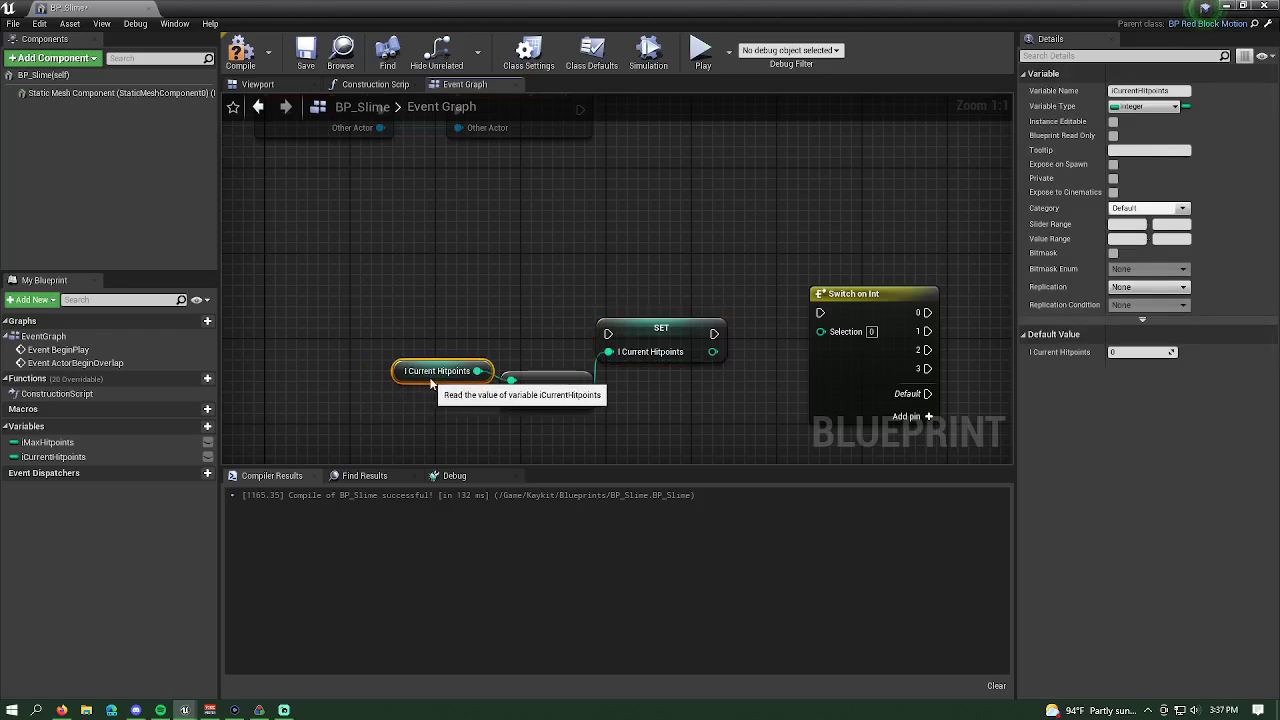
{"action": "scroll", "coordinate": [640, 345], "scroll_direction": "down", "scroll_amount": 1}
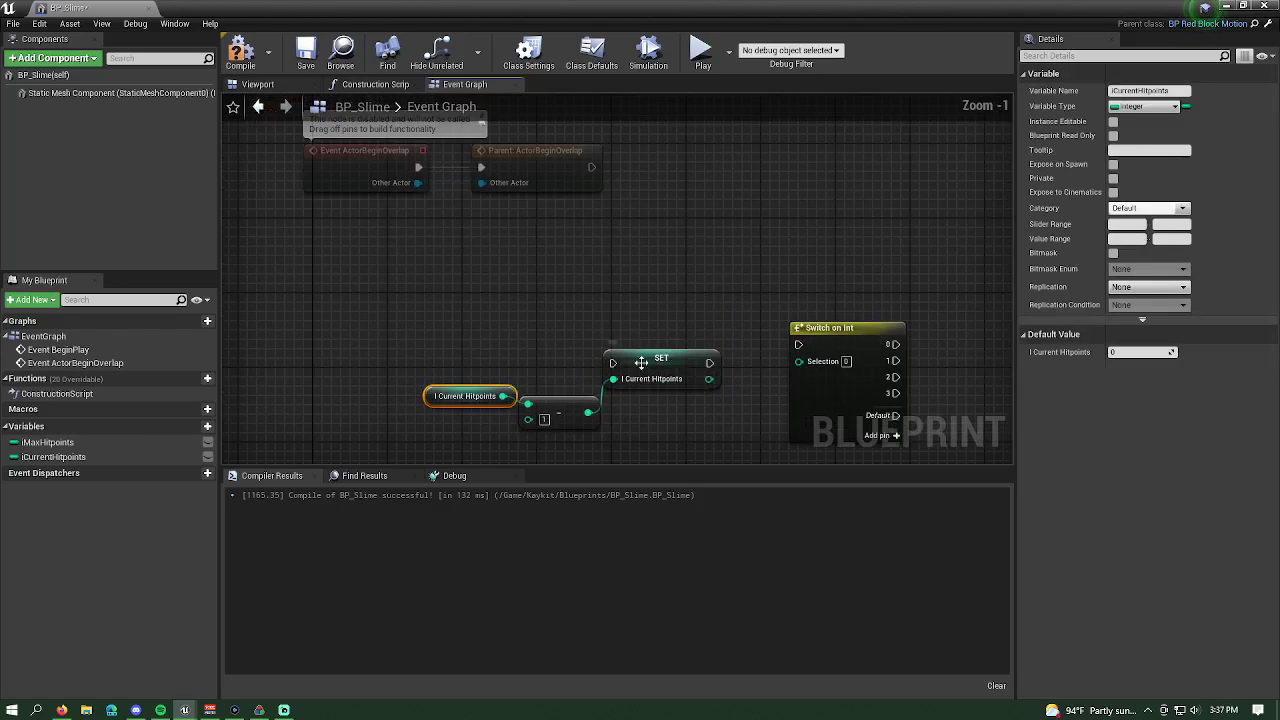
- Detach the parent call from Event ActorBeginOverlap and wire the event to the hitpoint SET node, arranging the subtraction nodes below it
{"action": "left_click", "coordinate": [450, 175]}
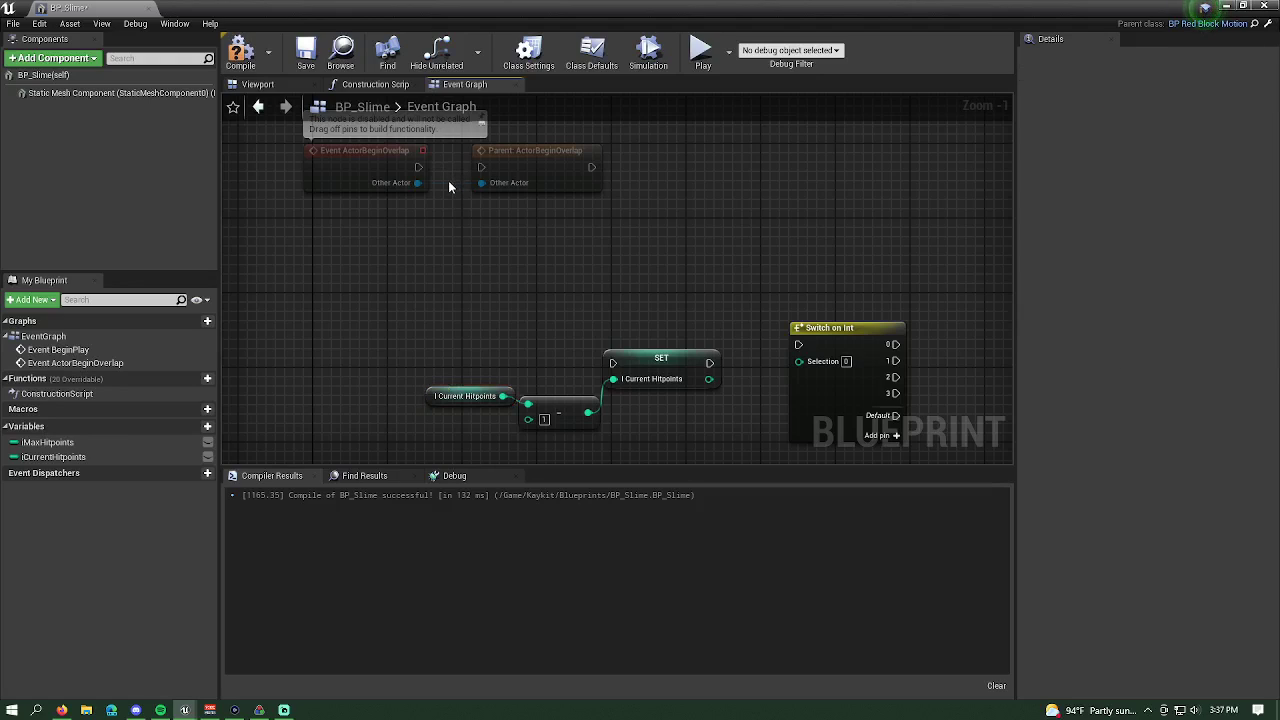
{"action": "left_click_drag", "start_coordinate": [543, 171], "coordinate": [970, 176]}
{"action": "left_click_drag", "start_coordinate": [668, 258], "coordinate": [395, 432]}
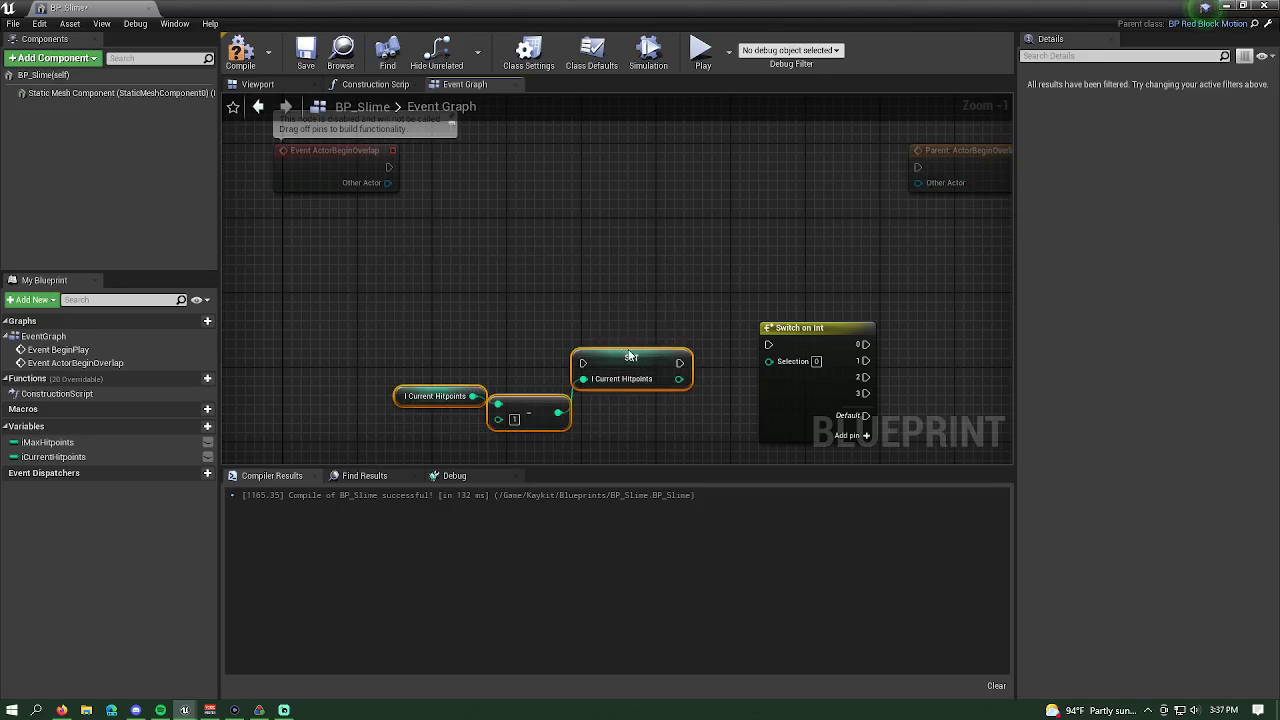
{"action": "left_click_drag", "start_coordinate": [628, 360], "coordinate": [598, 230]}
{"action": "left_click_drag", "start_coordinate": [389, 167], "coordinate": [600, 170]}
{"action": "left_click", "coordinate": [550, 310]}
{"action": "left_click_drag", "start_coordinate": [520, 286], "coordinate": [411, 211]}
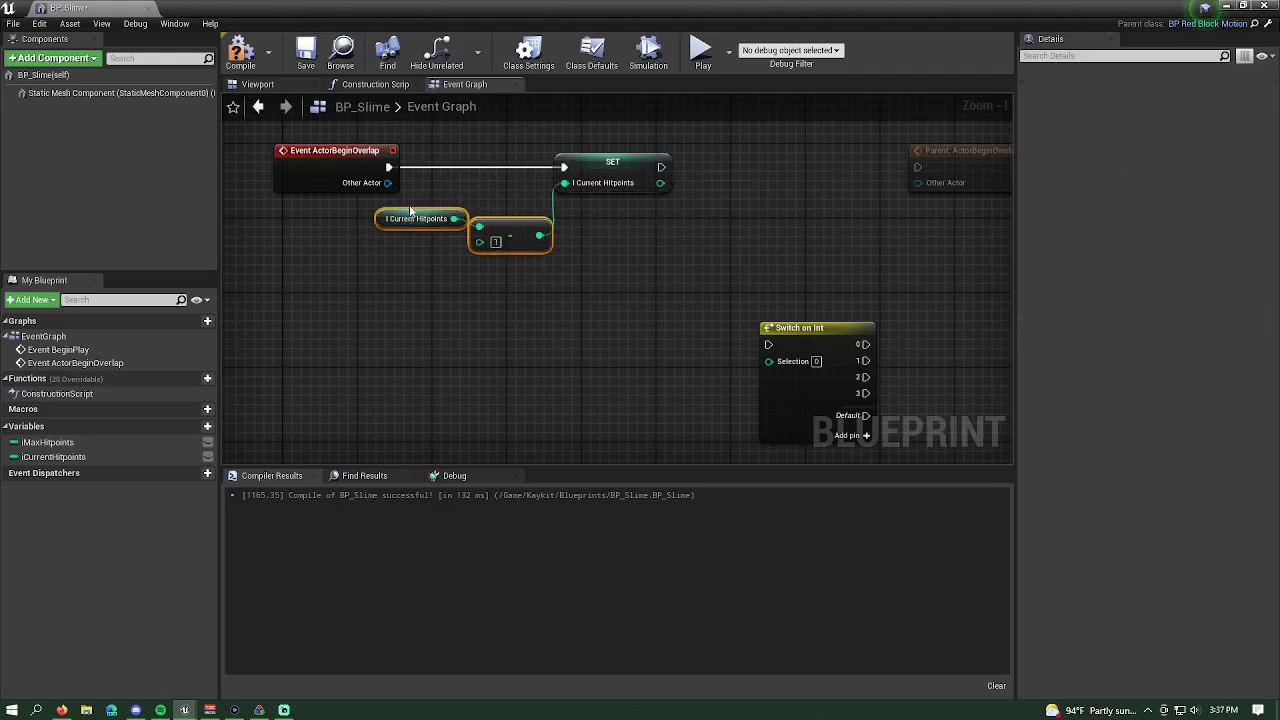
{"action": "right_click_drag", "start_coordinate": [610, 276], "coordinate": [590, 352]}
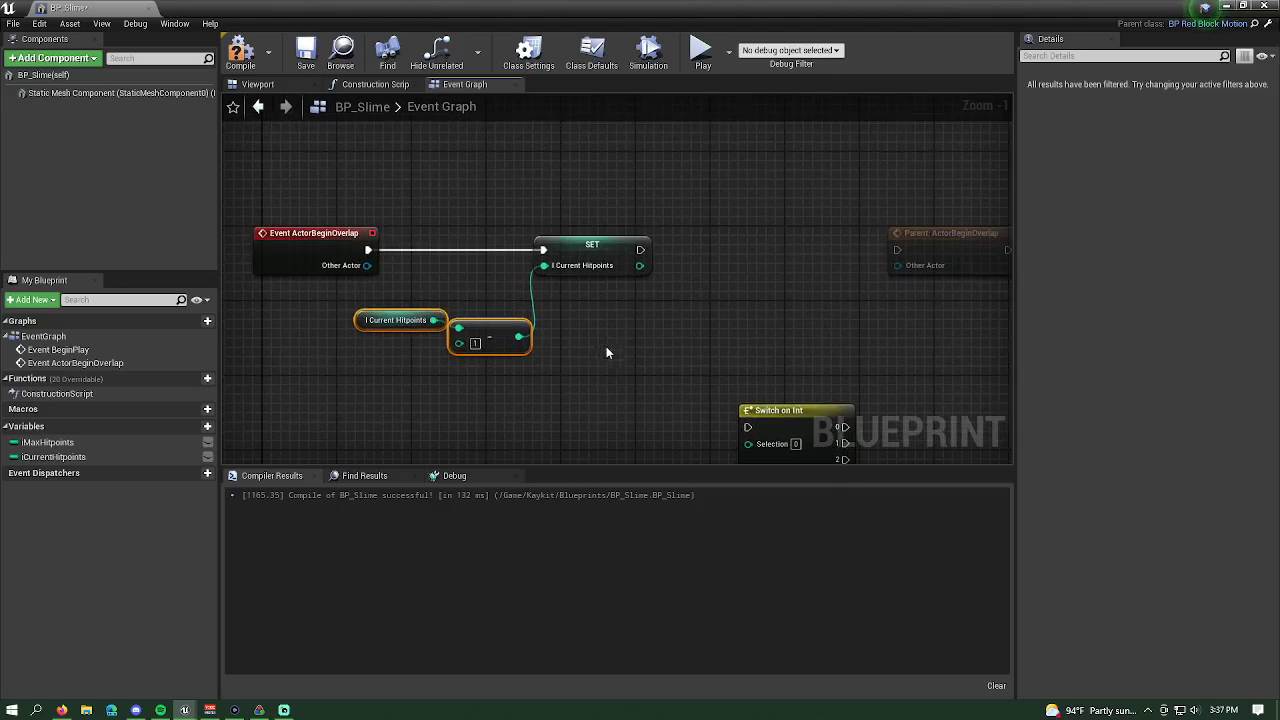
- Place the Switch on Int node beside SET and connect its execution input and its Selection to the iCurrentHitpoints output
{"action": "left_click_drag", "start_coordinate": [798, 406], "coordinate": [781, 257]}
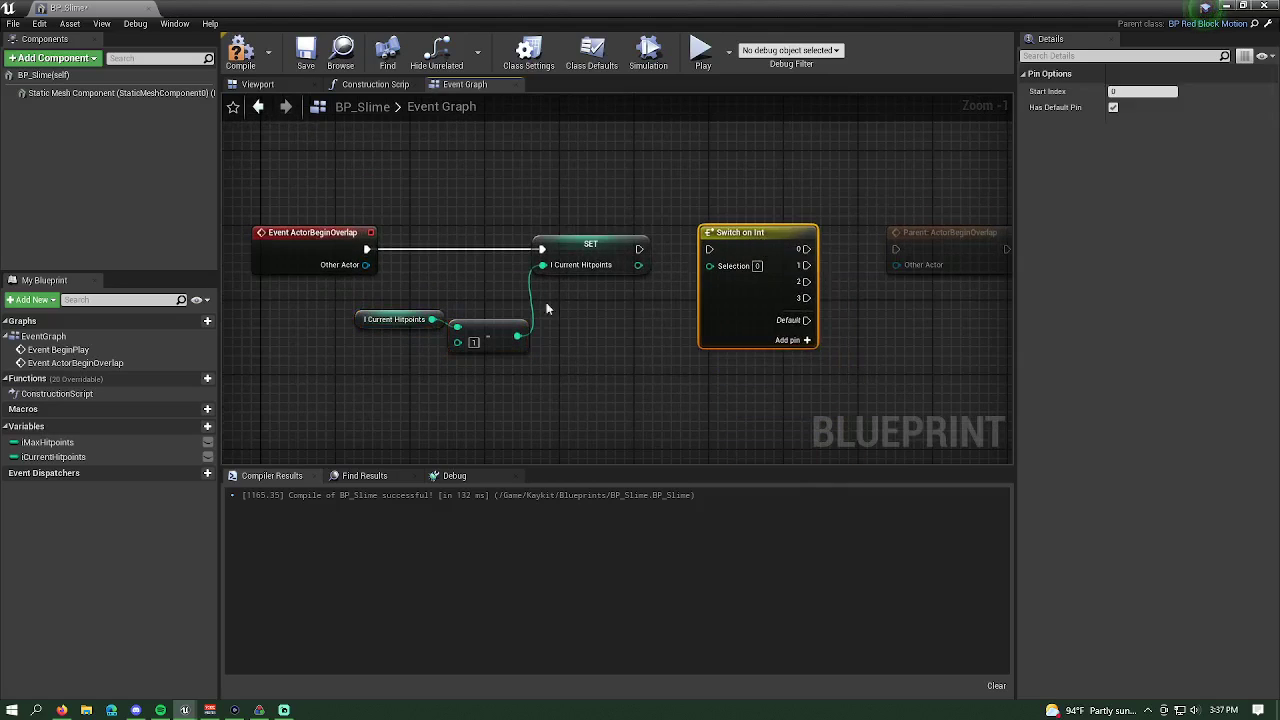
{"action": "scroll", "coordinate": [589, 337], "scroll_direction": "up", "scroll_amount": 1}
{"action": "right_click_drag", "start_coordinate": [617, 373], "coordinate": [702, 359]}
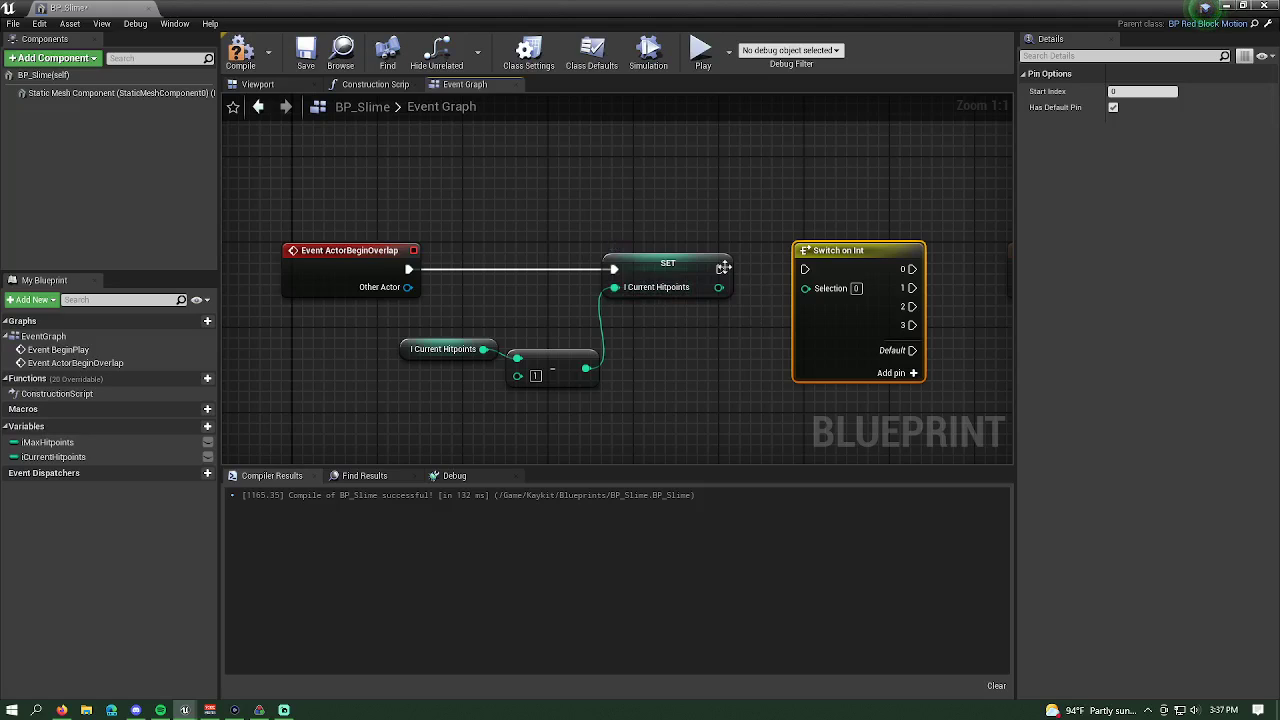
{"action": "left_click_drag", "start_coordinate": [720, 269], "coordinate": [806, 288]}
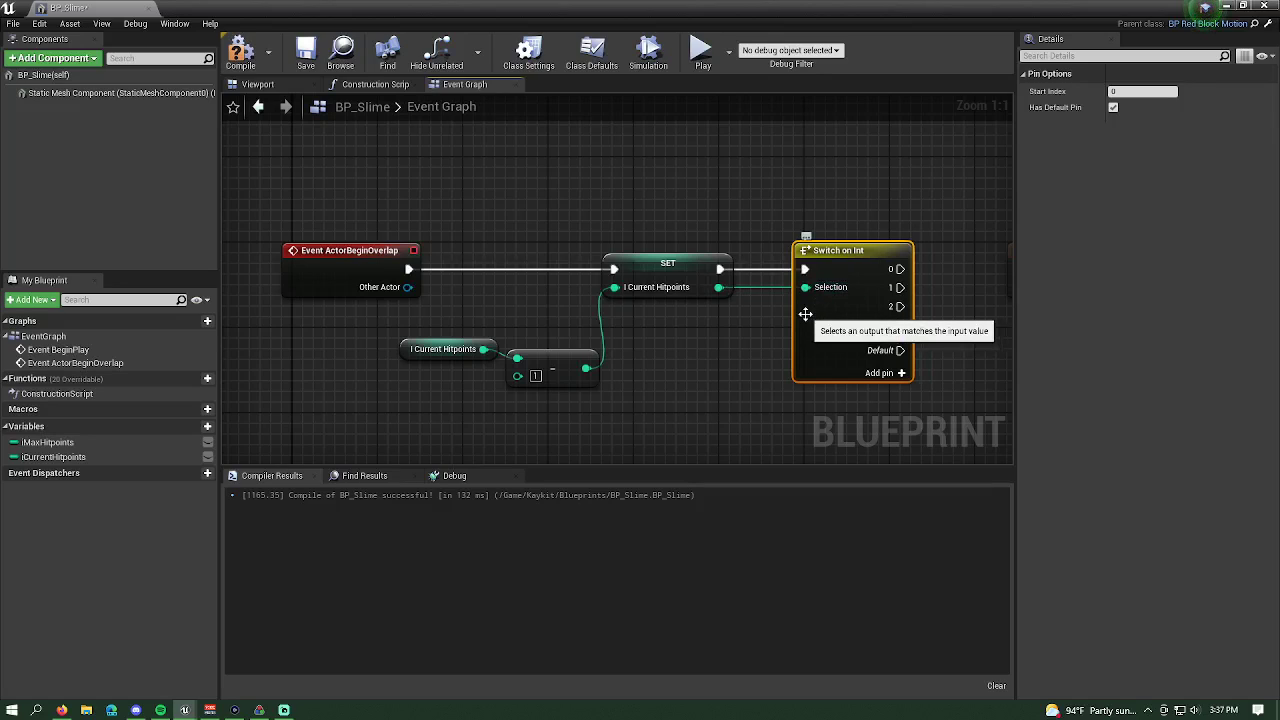
{"action": "right_click_drag", "start_coordinate": [954, 303], "coordinate": [844, 273]}
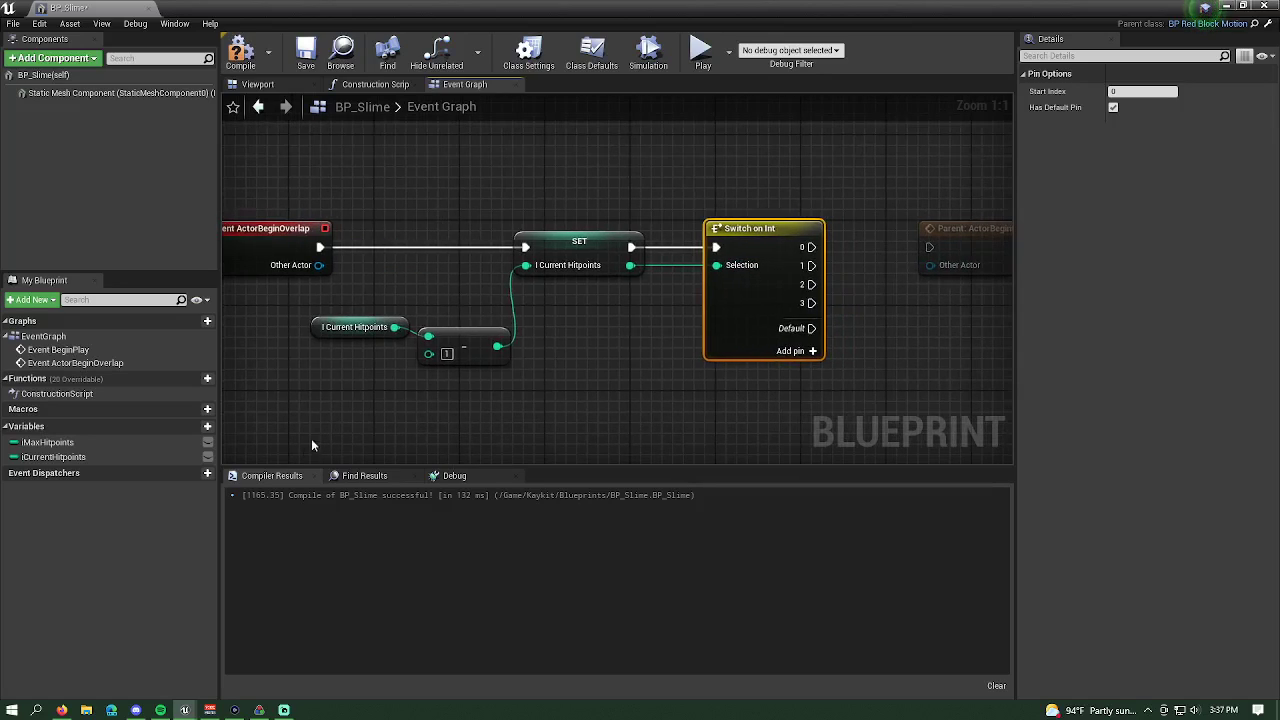
- Check the default value of iMaxHitpoints and remove execution pins 3 and 2 from the Switch on Int node
{"action": "left_click", "coordinate": [120, 442]}
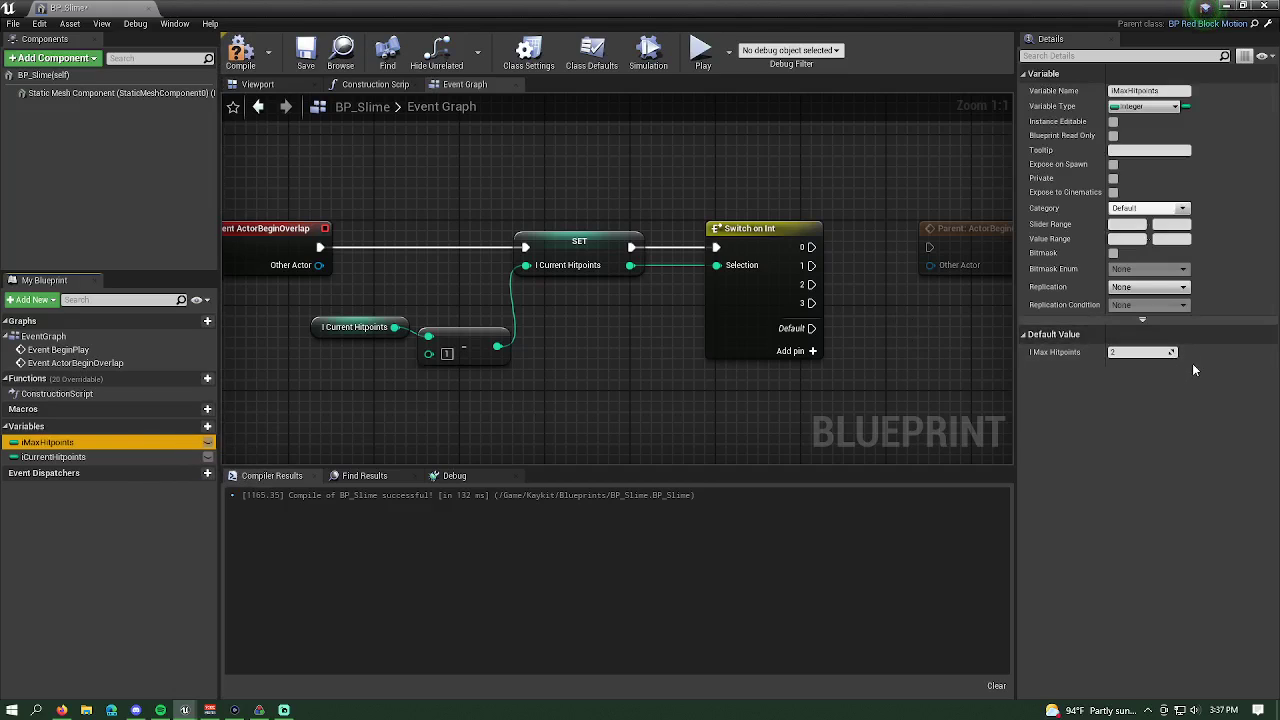
{"action": "right_click_drag", "start_coordinate": [809, 291], "coordinate": [786, 299]}
{"action": "right_click", "coordinate": [783, 314]}
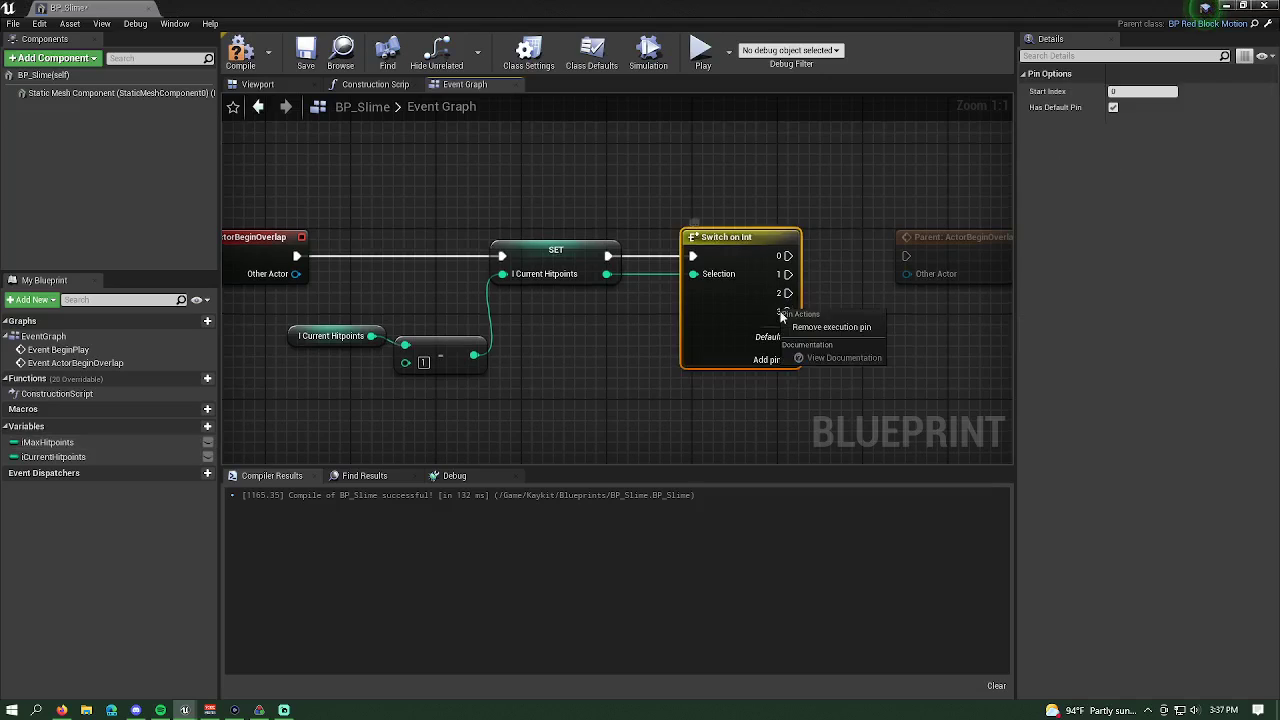
{"action": "left_click", "coordinate": [840, 327]}
{"action": "right_click", "coordinate": [783, 294]}
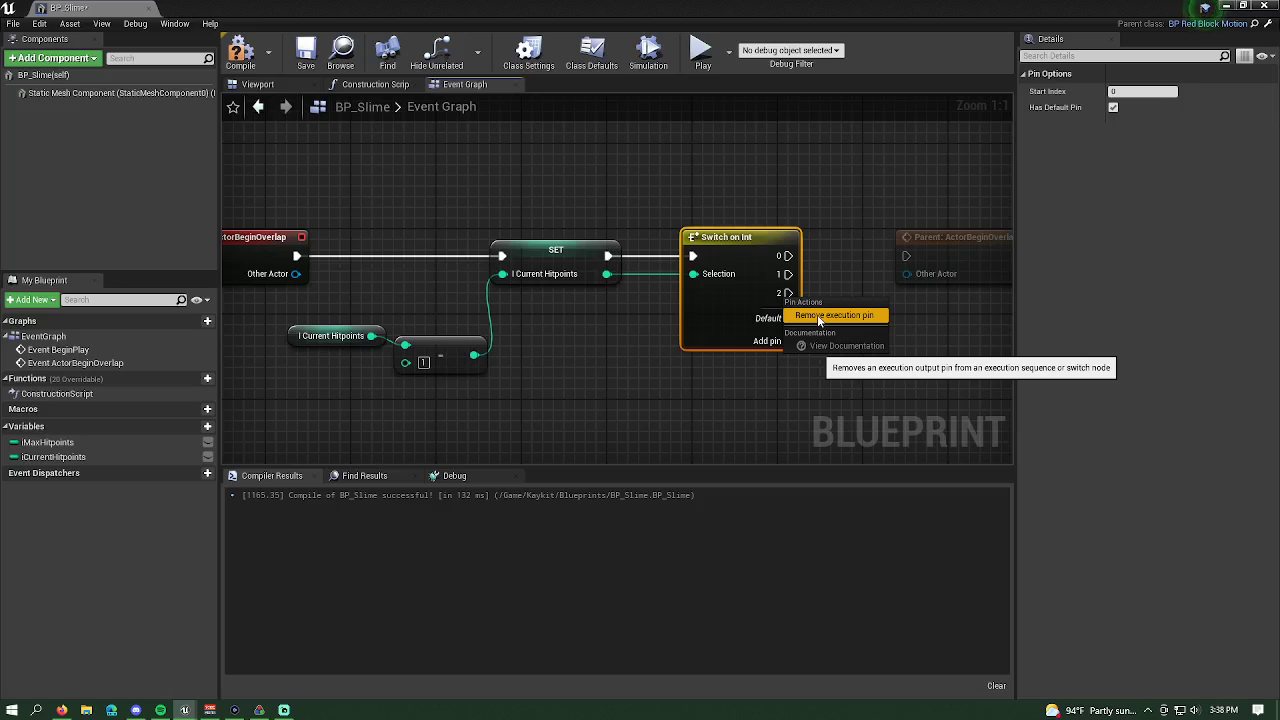
{"action": "left_click", "coordinate": [818, 319]}
- Connect the Switch on Int node's 0 output to the Parent: ActorBeginOverlap call
{"action": "right_click_drag", "start_coordinate": [872, 318], "coordinate": [783, 314]}
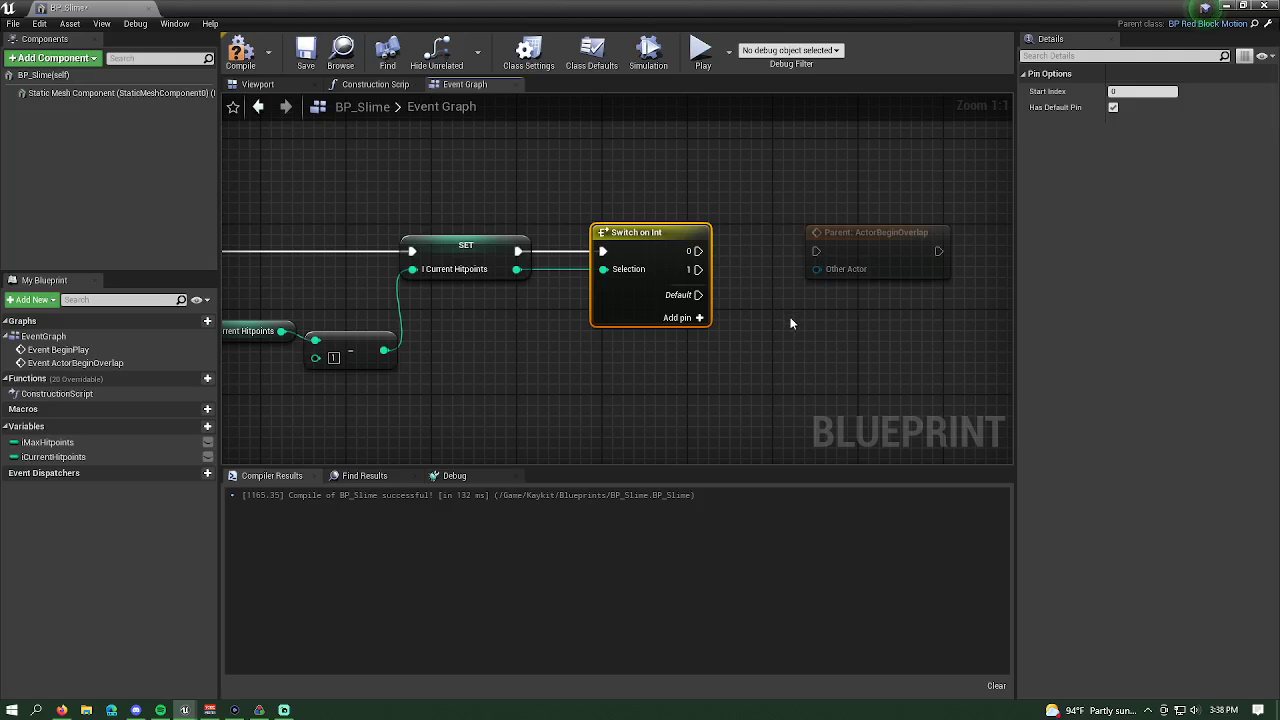
{"action": "right_click_drag", "start_coordinate": [790, 319], "coordinate": [733, 342]}
{"action": "right_click_drag", "start_coordinate": [701, 279], "coordinate": [866, 287]}
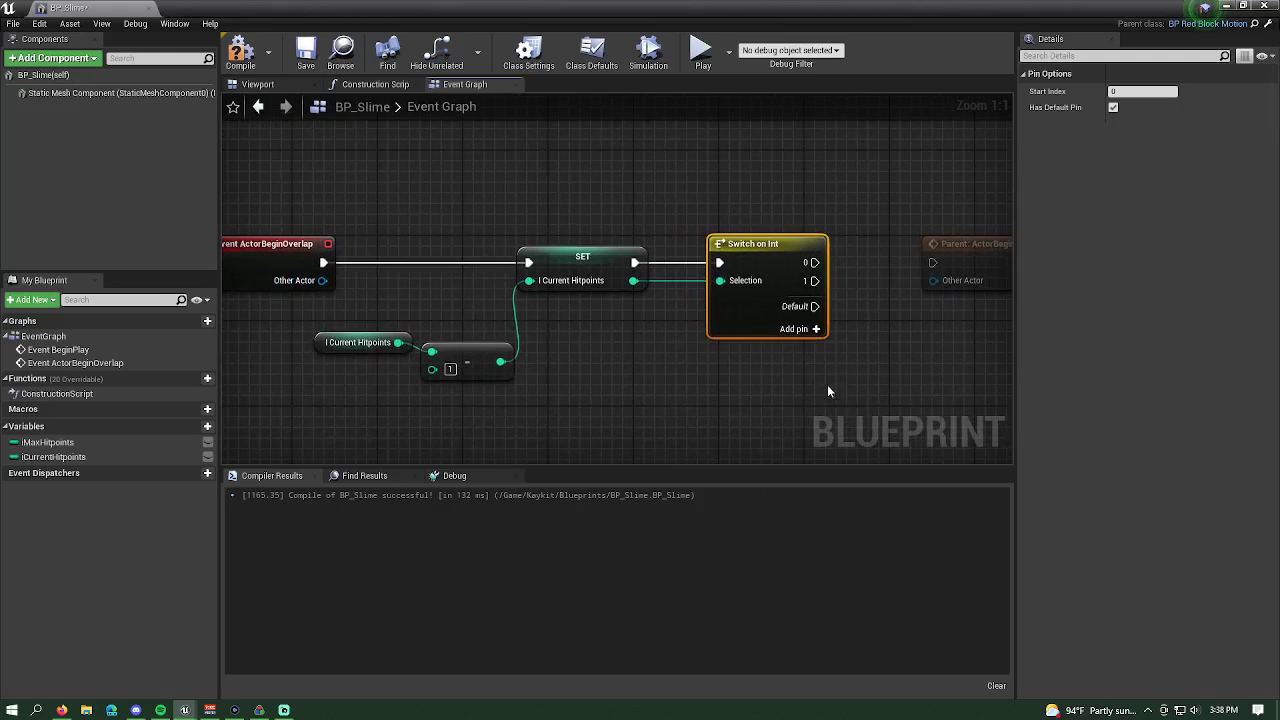
{"action": "right_click_drag", "start_coordinate": [828, 391], "coordinate": [701, 371]}
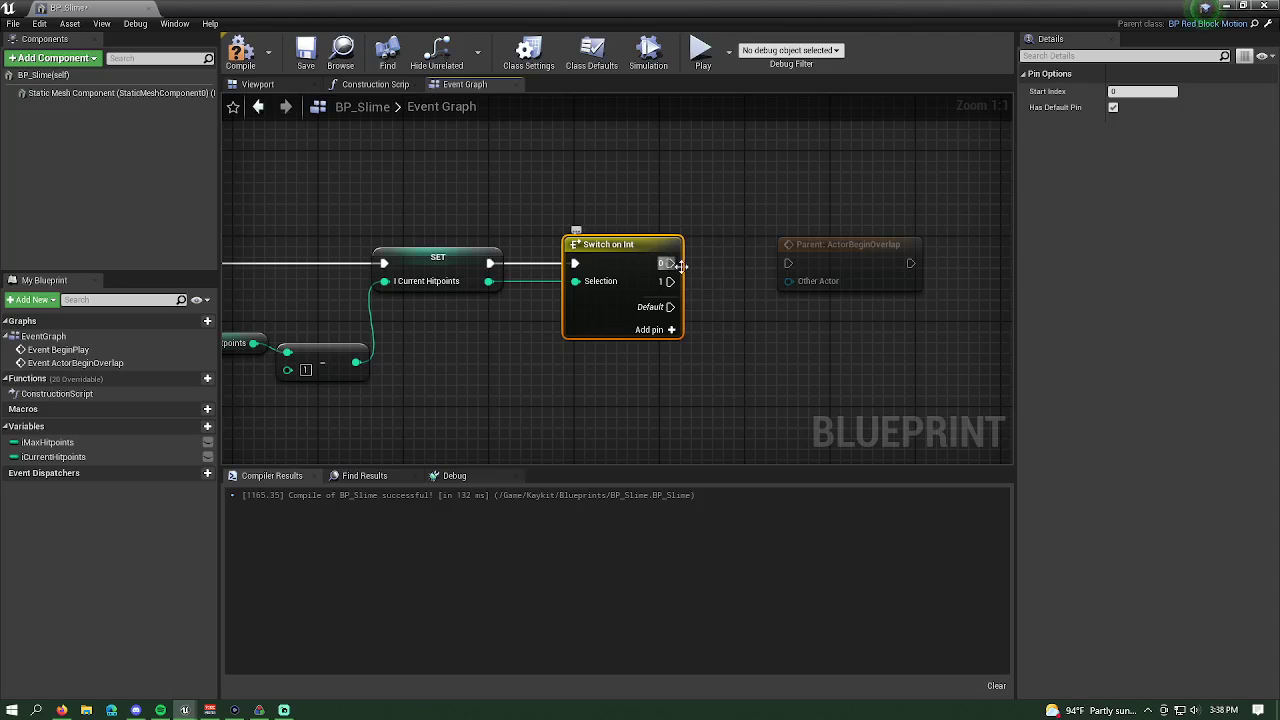
{"action": "left_click_drag", "start_coordinate": [669, 263], "coordinate": [790, 268]}
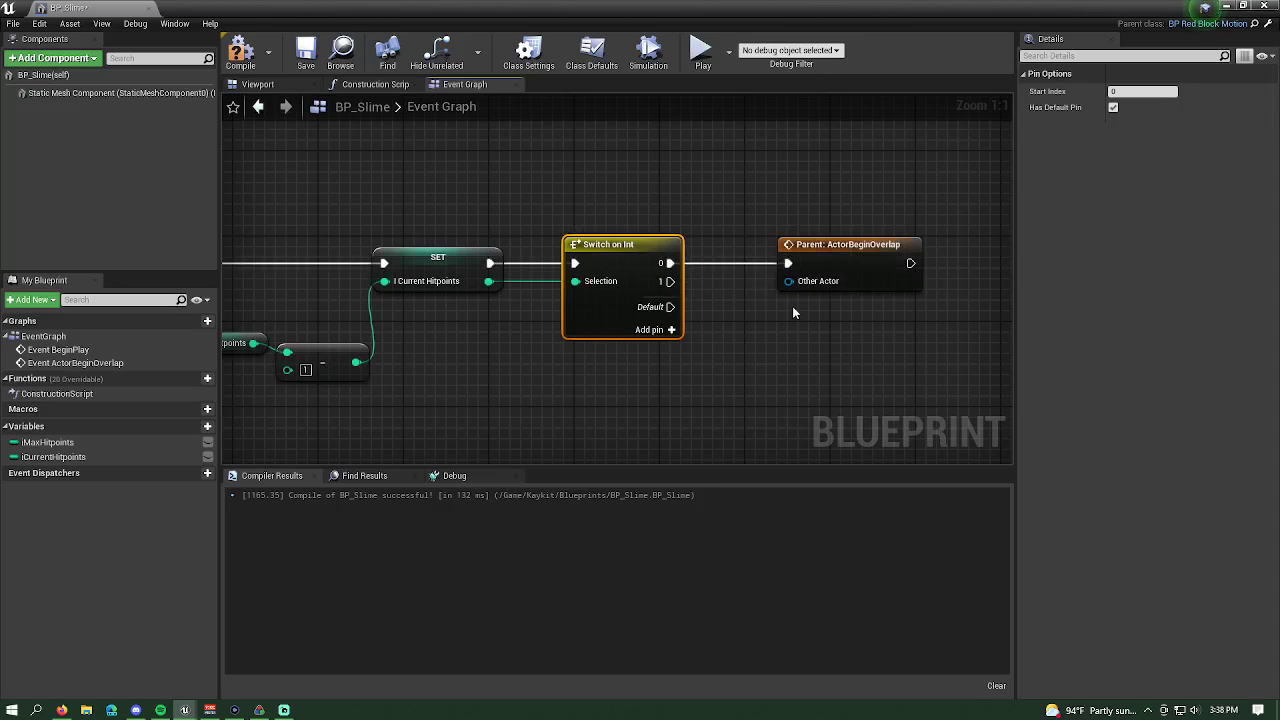
- Examine the overlap logic inherited from the BP_RedBlock_Motion and BP_RedBlock blueprints and return to the BP_Slime graph
{"action": "left_click", "coordinate": [846, 256]}
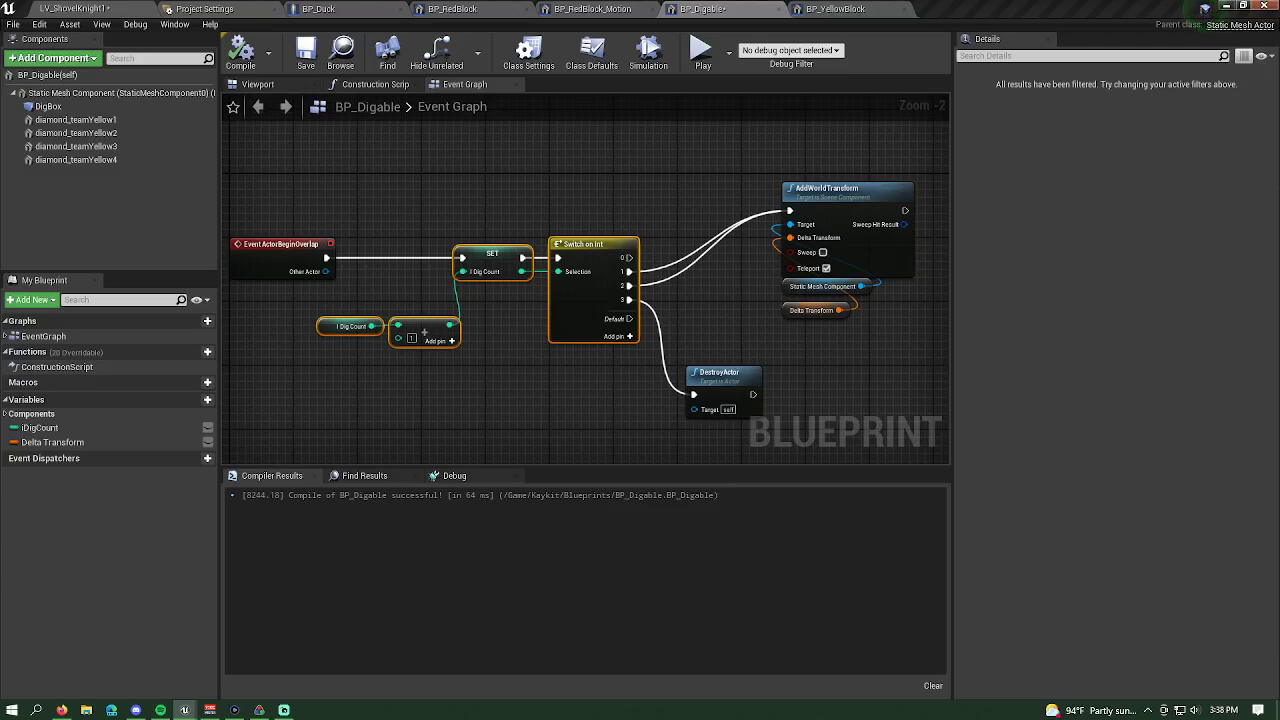
{"action": "left_click", "coordinate": [580, 8]}
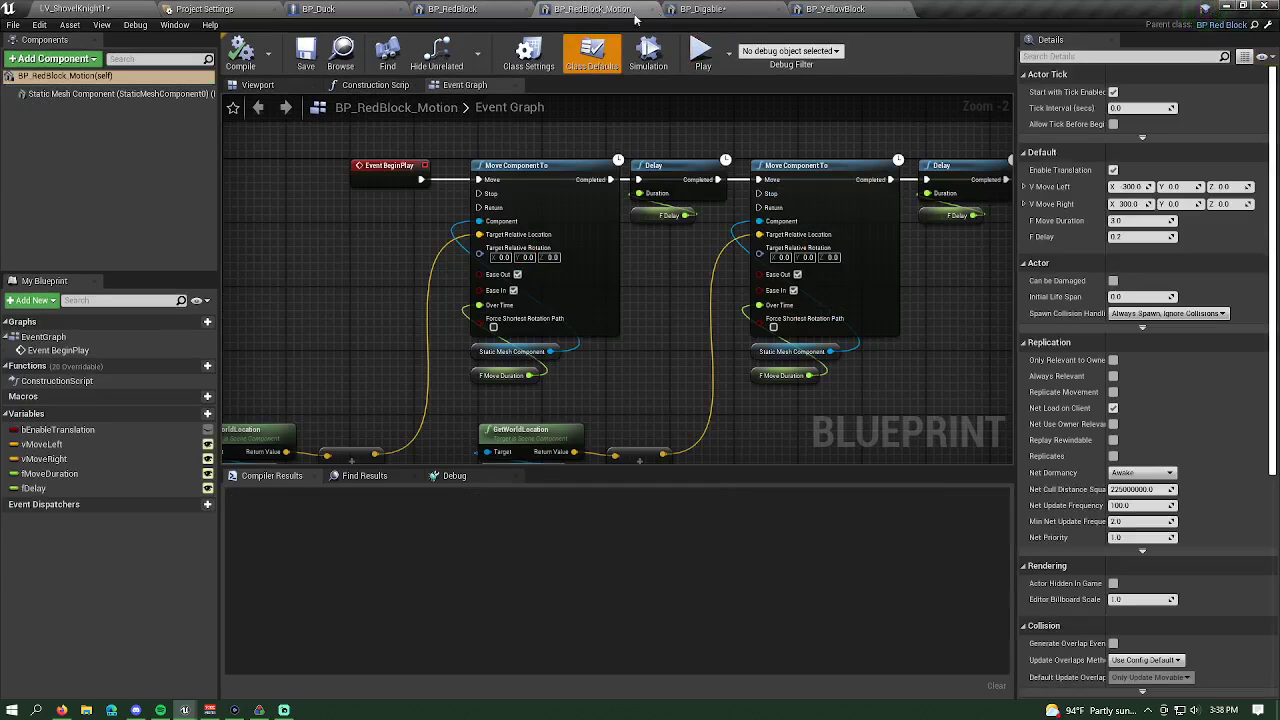
{"action": "left_click", "coordinate": [474, 8]}
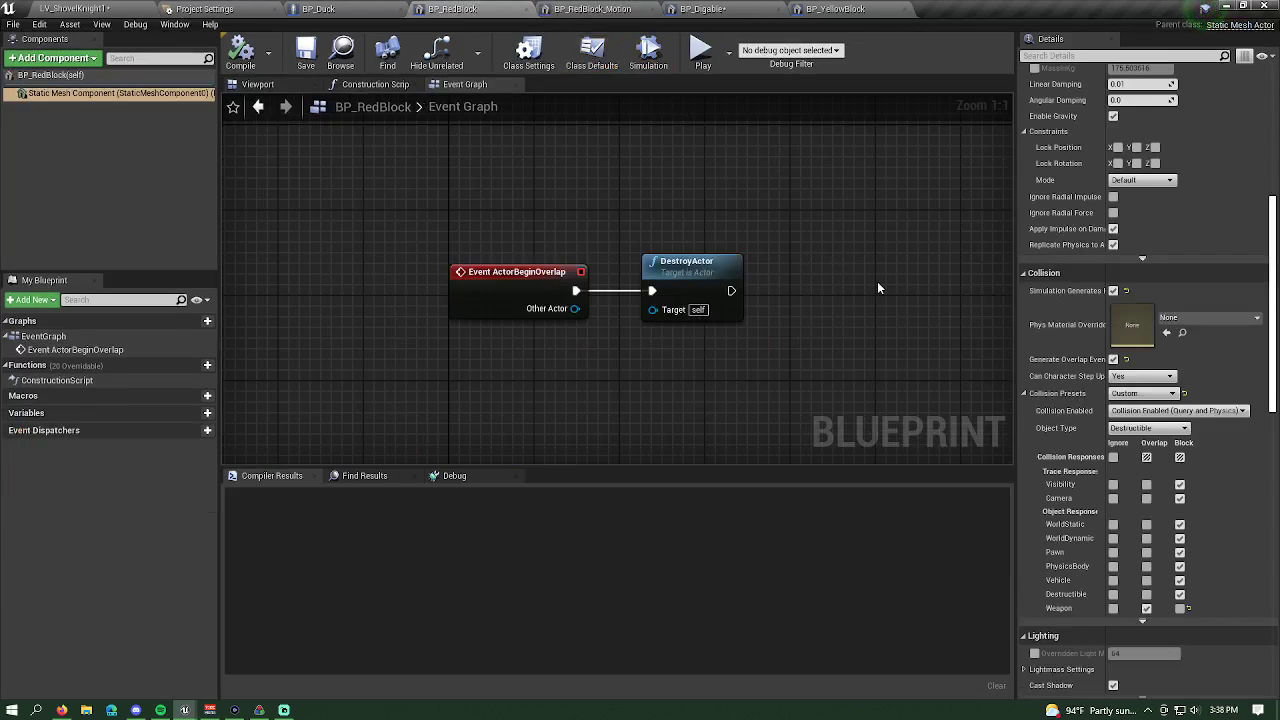
{"action": "left_click_drag", "start_coordinate": [746, 365], "coordinate": [517, 223]}
{"action": "left_click_drag", "start_coordinate": [1279, 228], "coordinate": [376, 158]}
{"action": "double_click", "coordinate": [358, 152]}
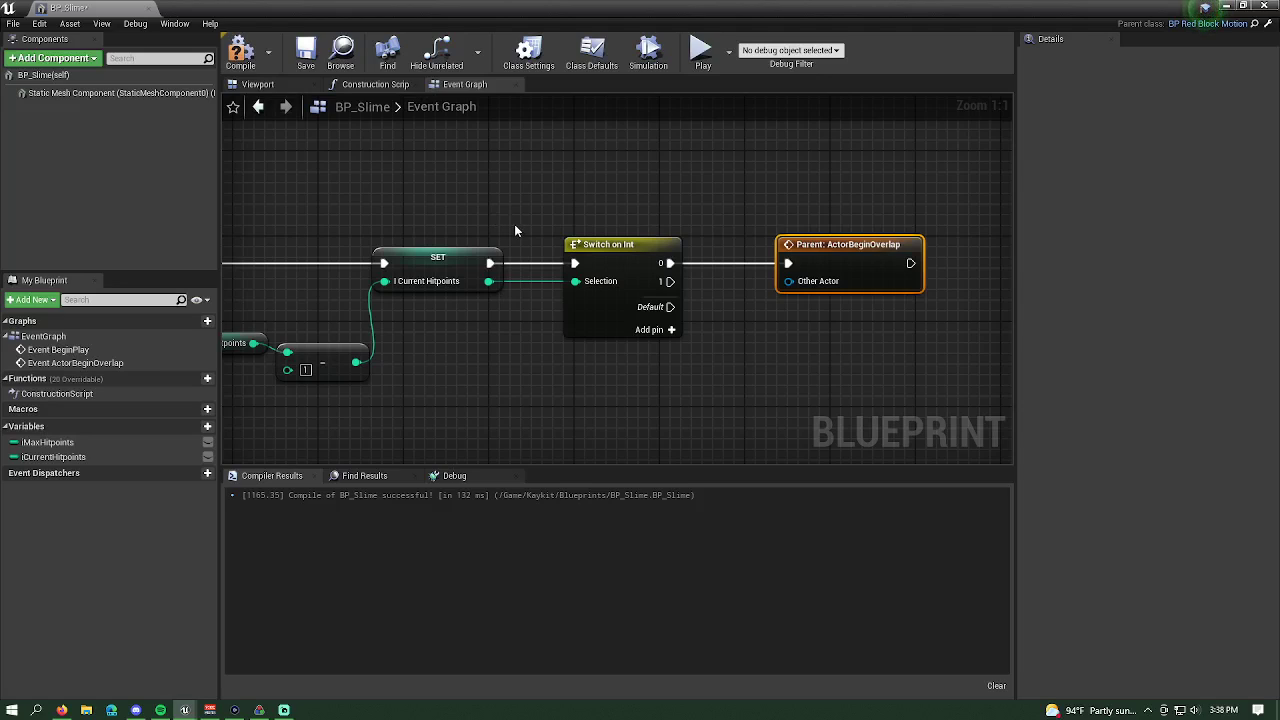
- Add a Static Mesh Component reference below the Switch on Int node and create a Set Material node from it
{"action": "left_click", "coordinate": [148, 96]}
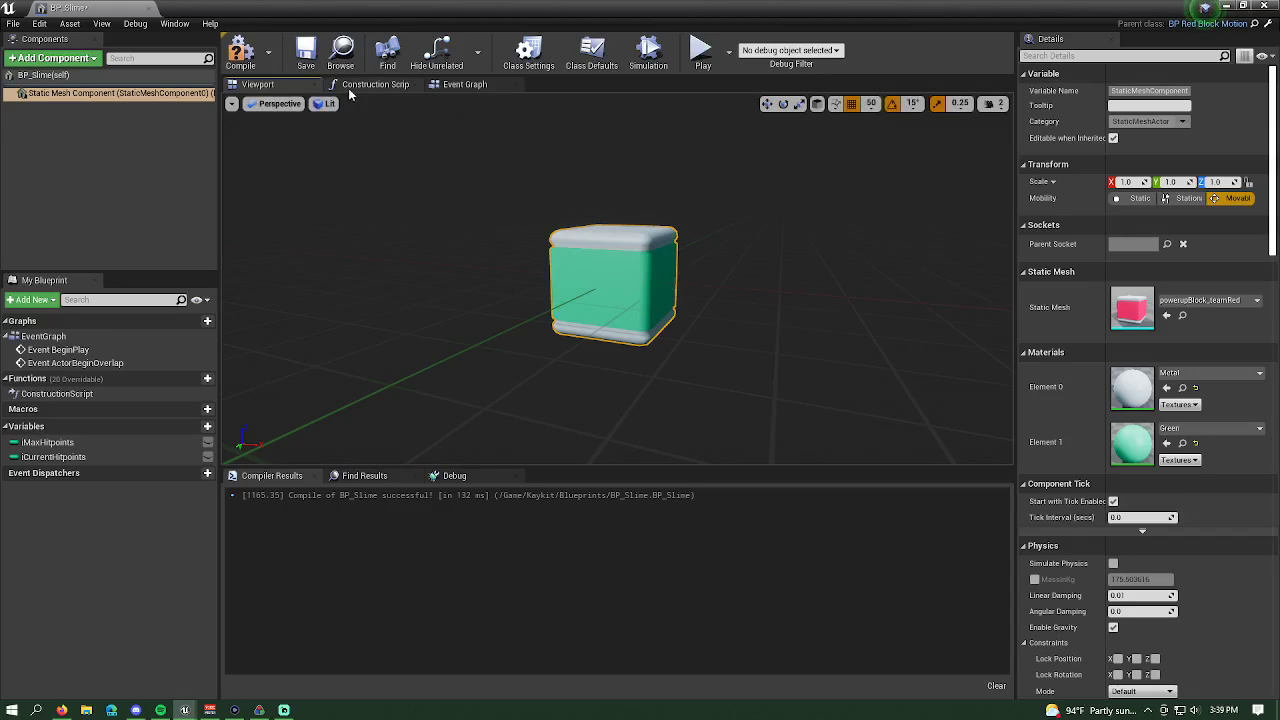
{"action": "left_click", "coordinate": [476, 86]}
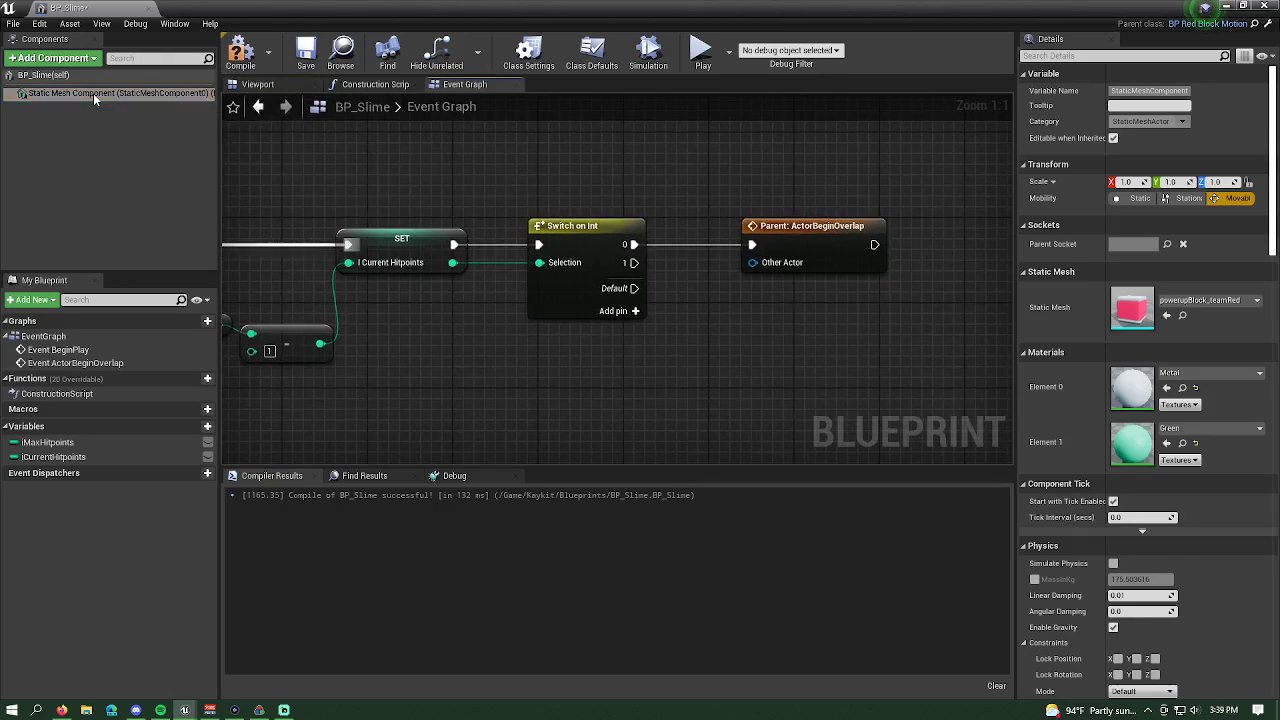
{"action": "left_click_drag", "start_coordinate": [93, 93], "coordinate": [560, 382]}
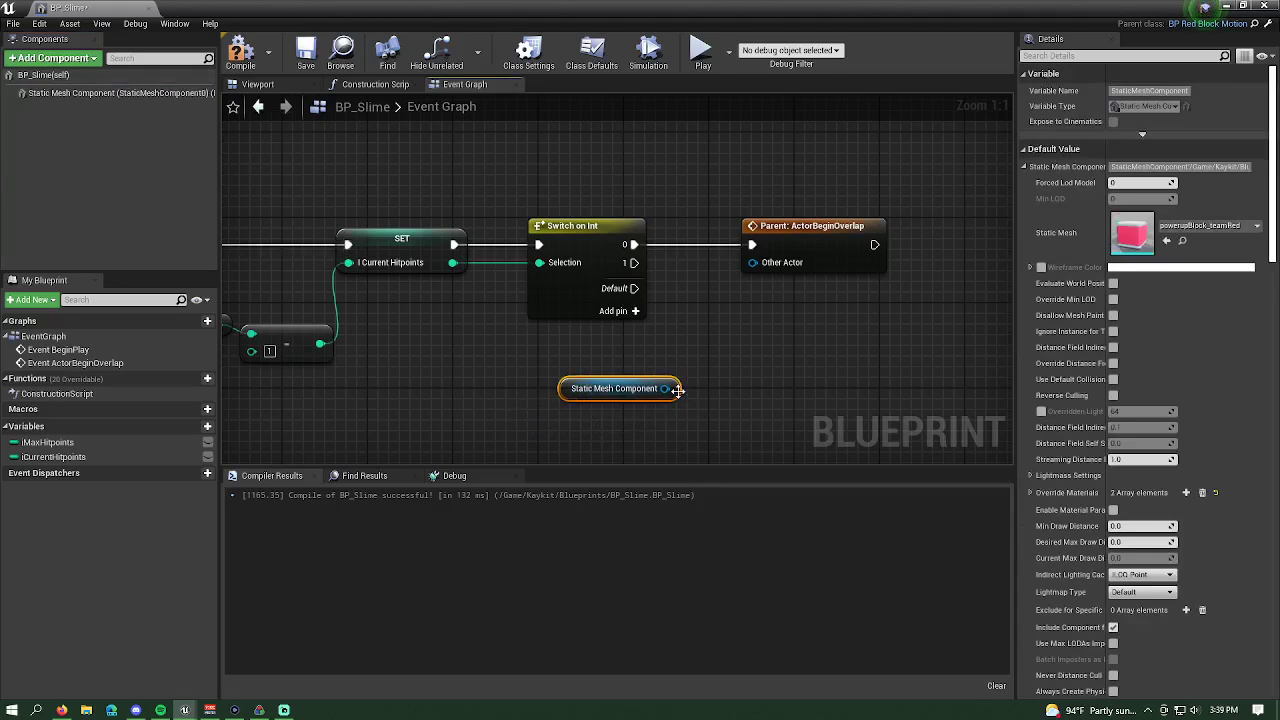
{"action": "left_click", "coordinate": [70, 93]}
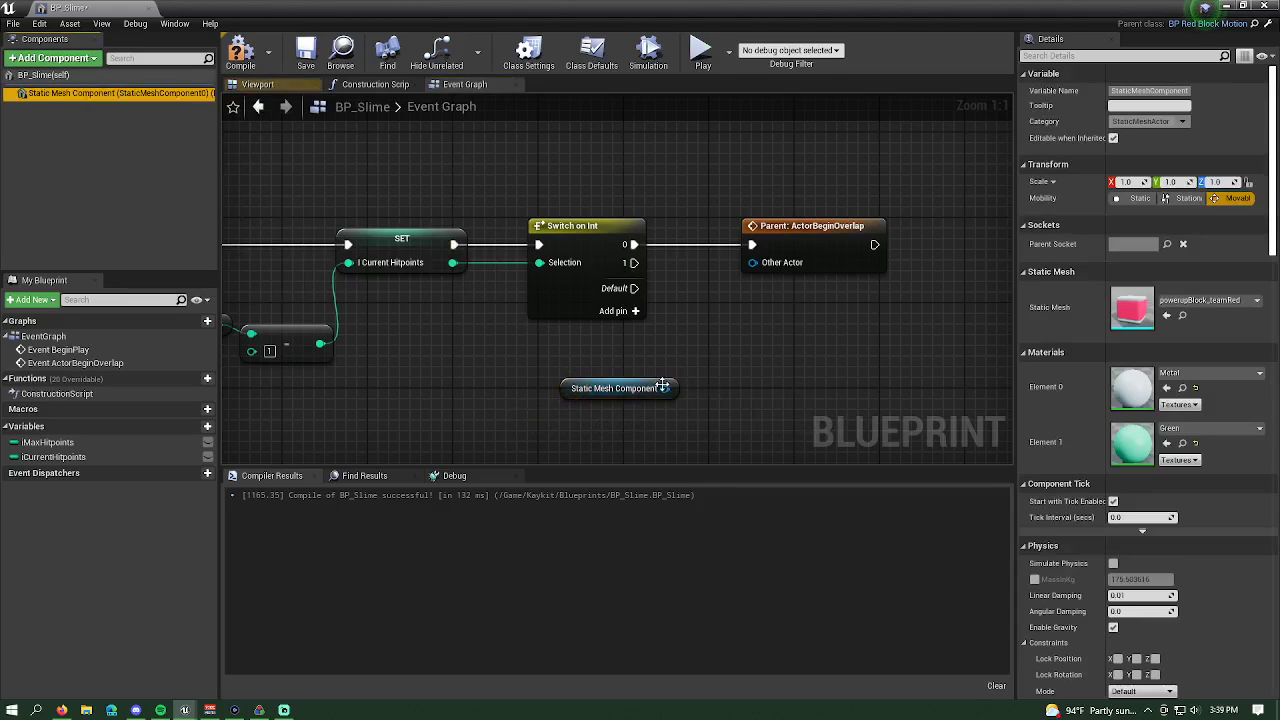
{"action": "left_click_drag", "start_coordinate": [664, 388], "coordinate": [743, 377]}
{"action": "type", "text": "setm"}
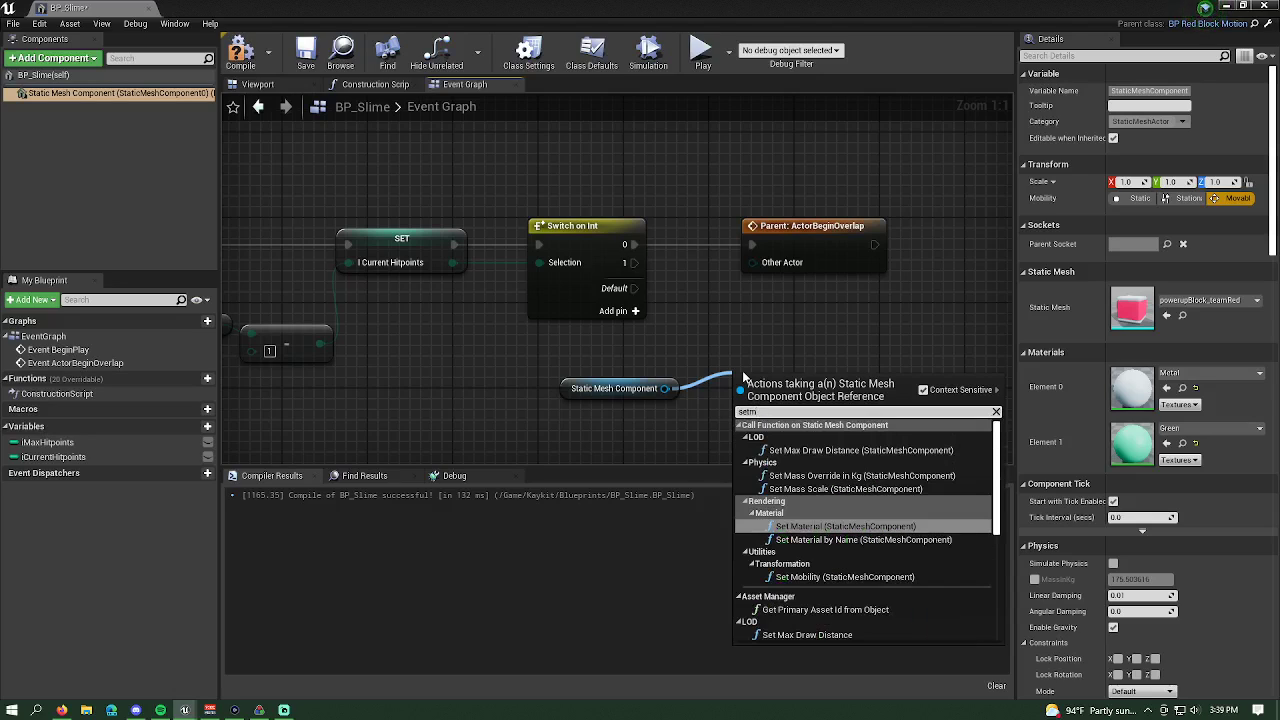
{"action": "key", "text": "Return"}
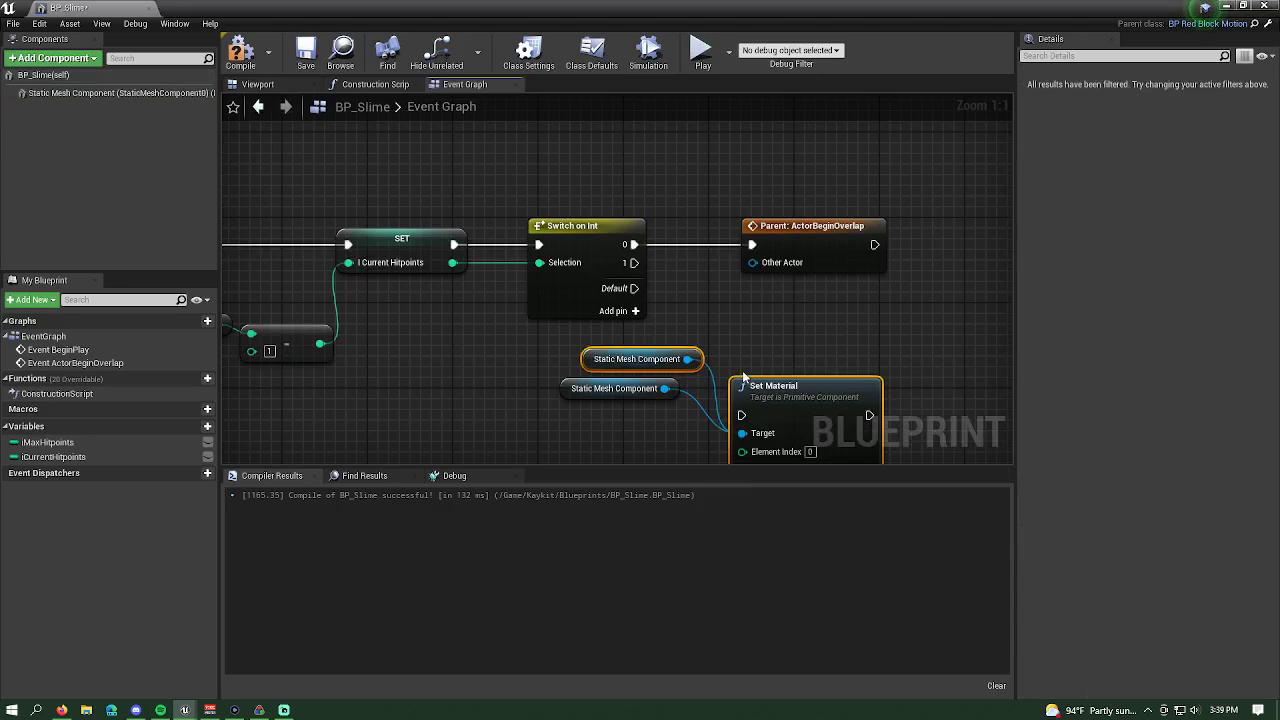
- Move the Set Material node up beneath the parent call and delete the duplicate Static Mesh Component reference
{"action": "left_click_drag", "start_coordinate": [838, 380], "coordinate": [849, 339]}
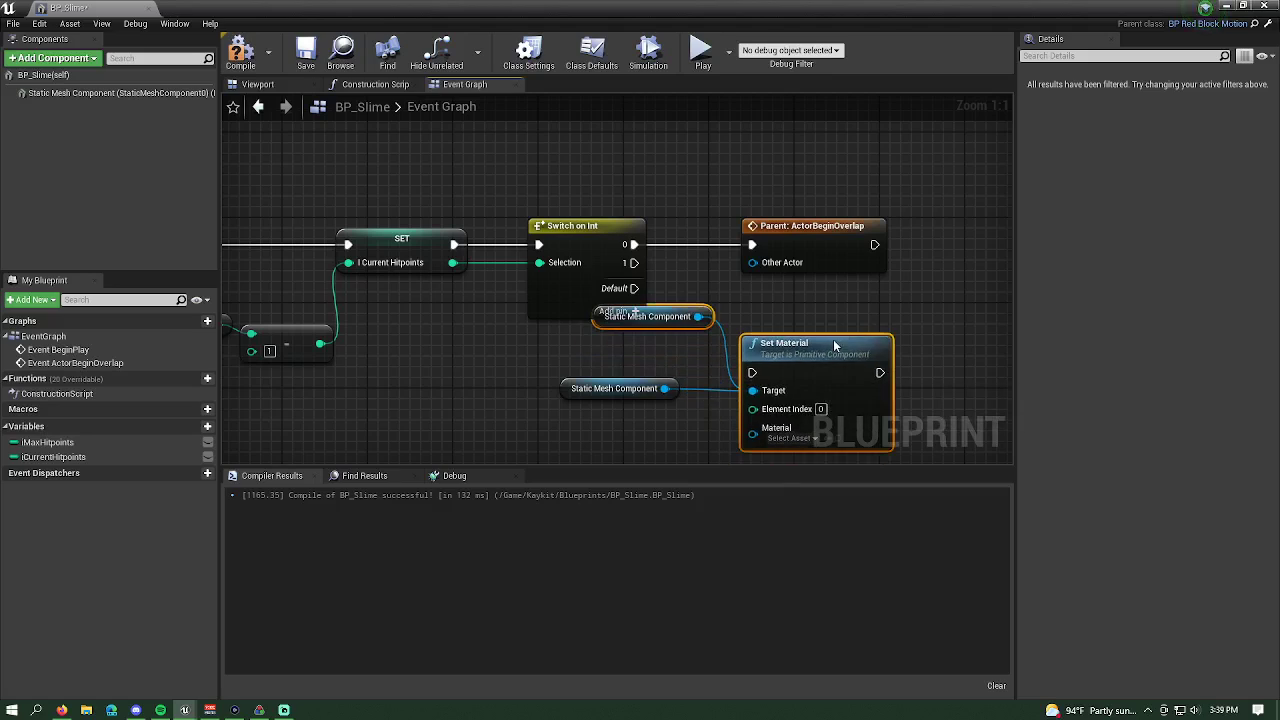
{"action": "left_click", "coordinate": [686, 330]}
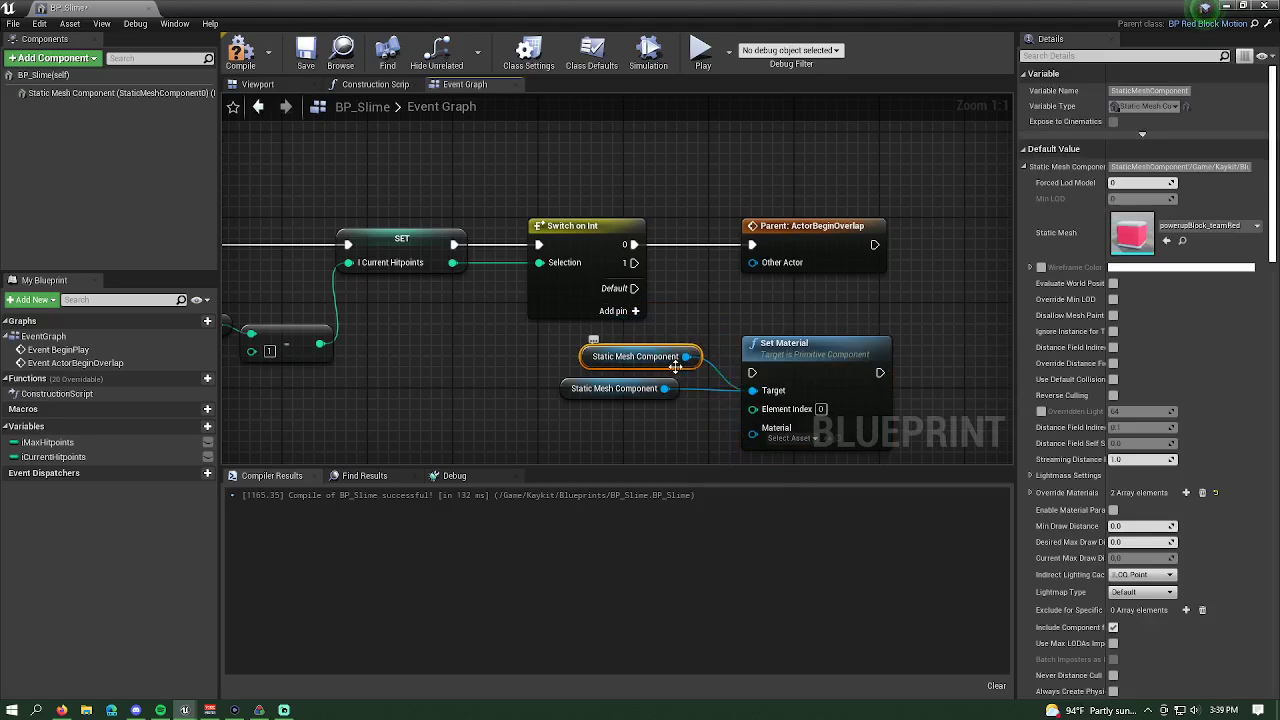
{"action": "key", "text": "Delete"}
{"action": "right_click_drag", "start_coordinate": [825, 409], "coordinate": [803, 377]}
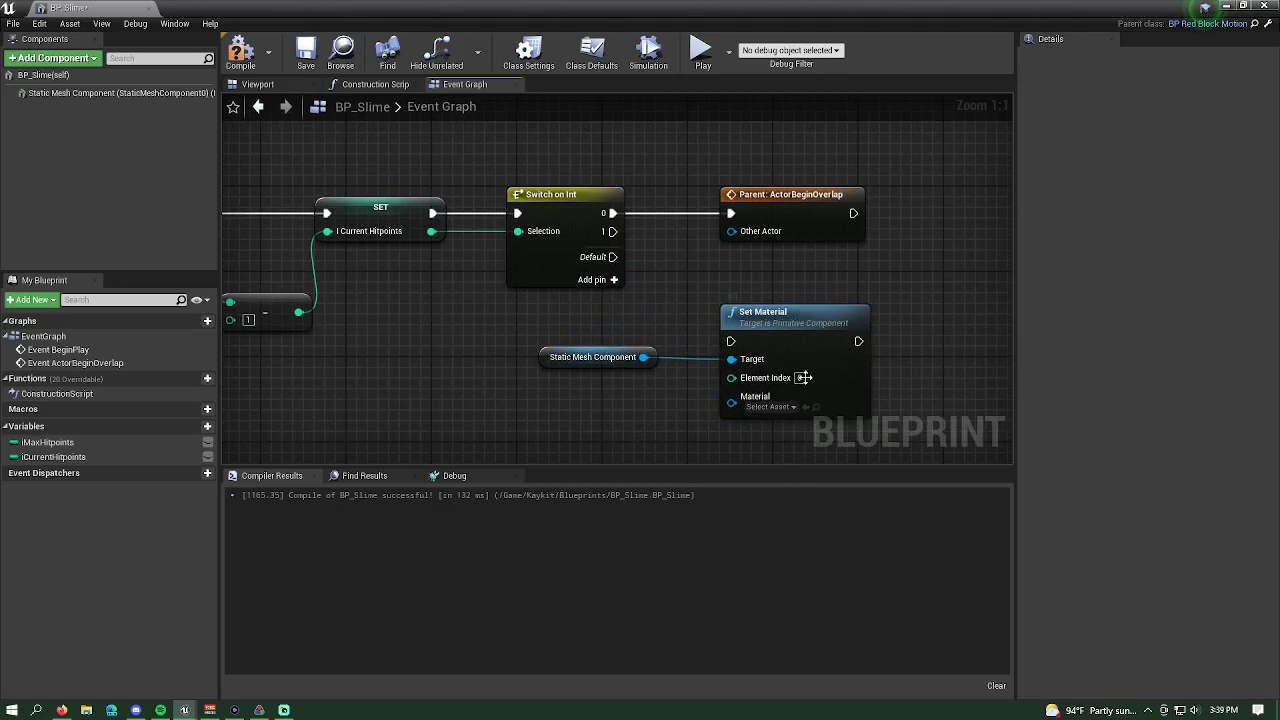
- Set the Set Material node's Element Index to 1 and its Material to GreenDark
{"action": "left_click", "coordinate": [95, 92]}
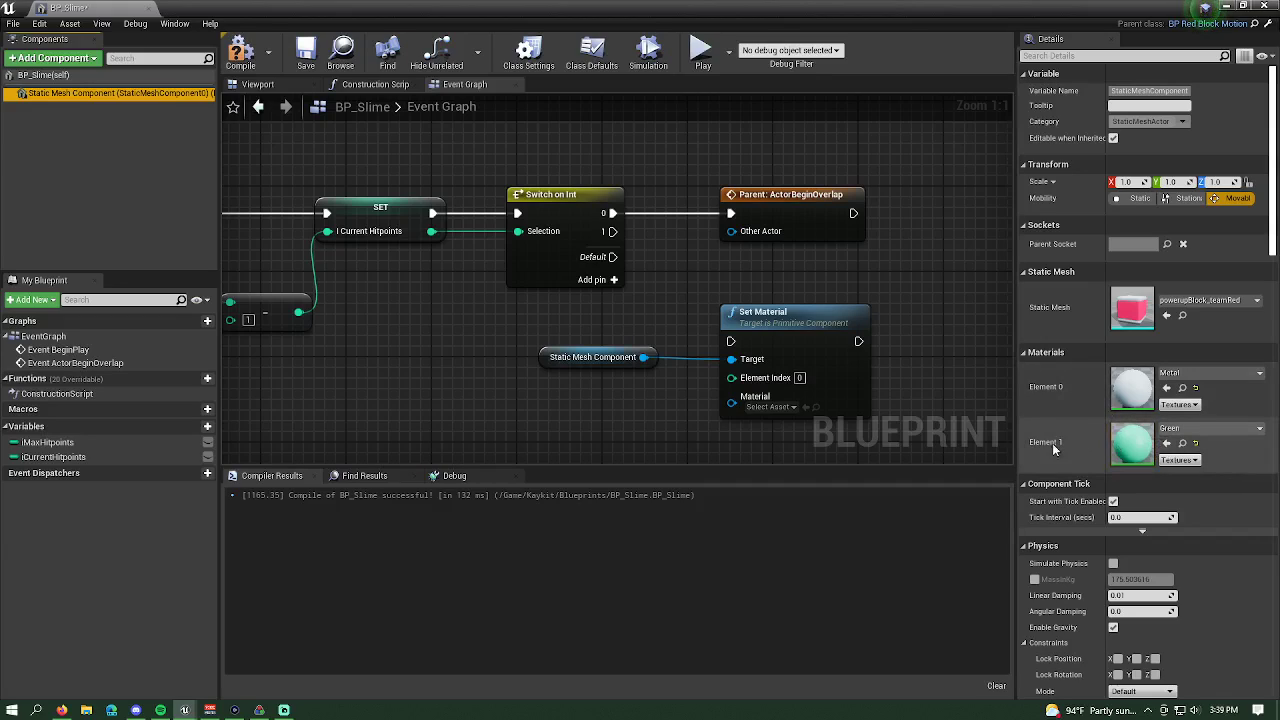
{"action": "left_click", "coordinate": [799, 377]}
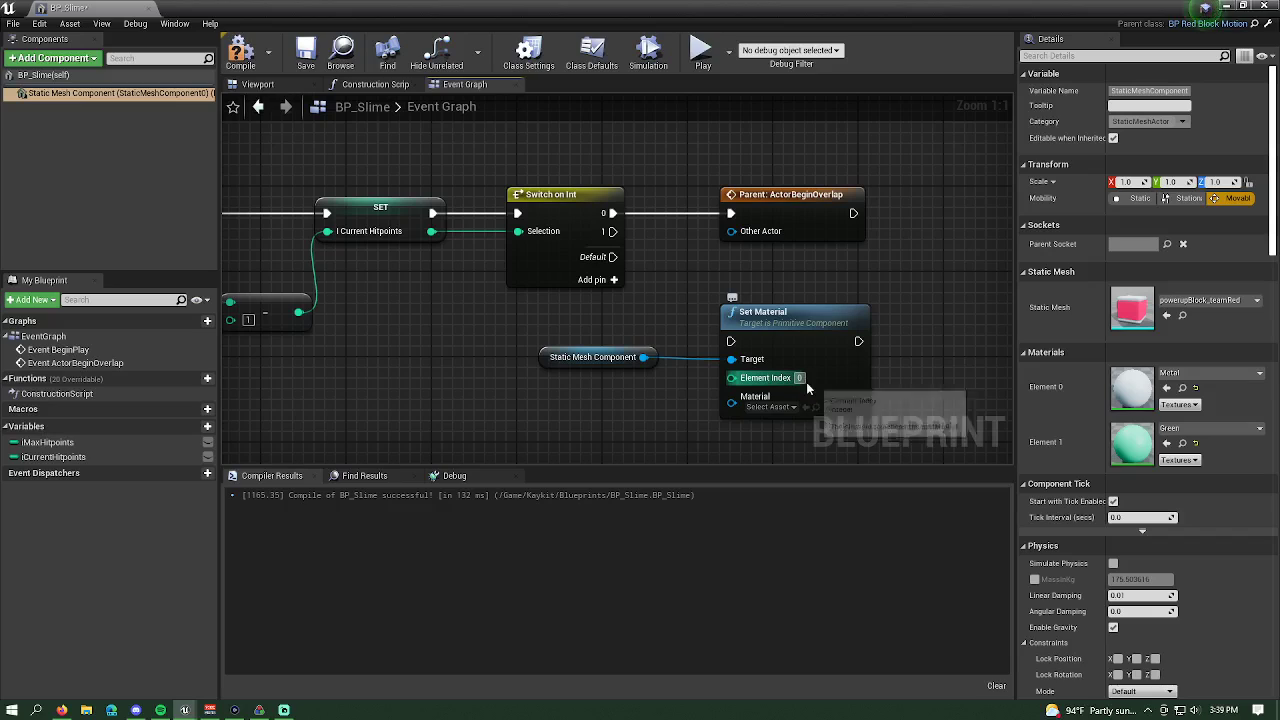
{"action": "type", "text": "1"}
{"action": "key", "text": "Return"}
{"action": "left_click", "coordinate": [794, 407]}
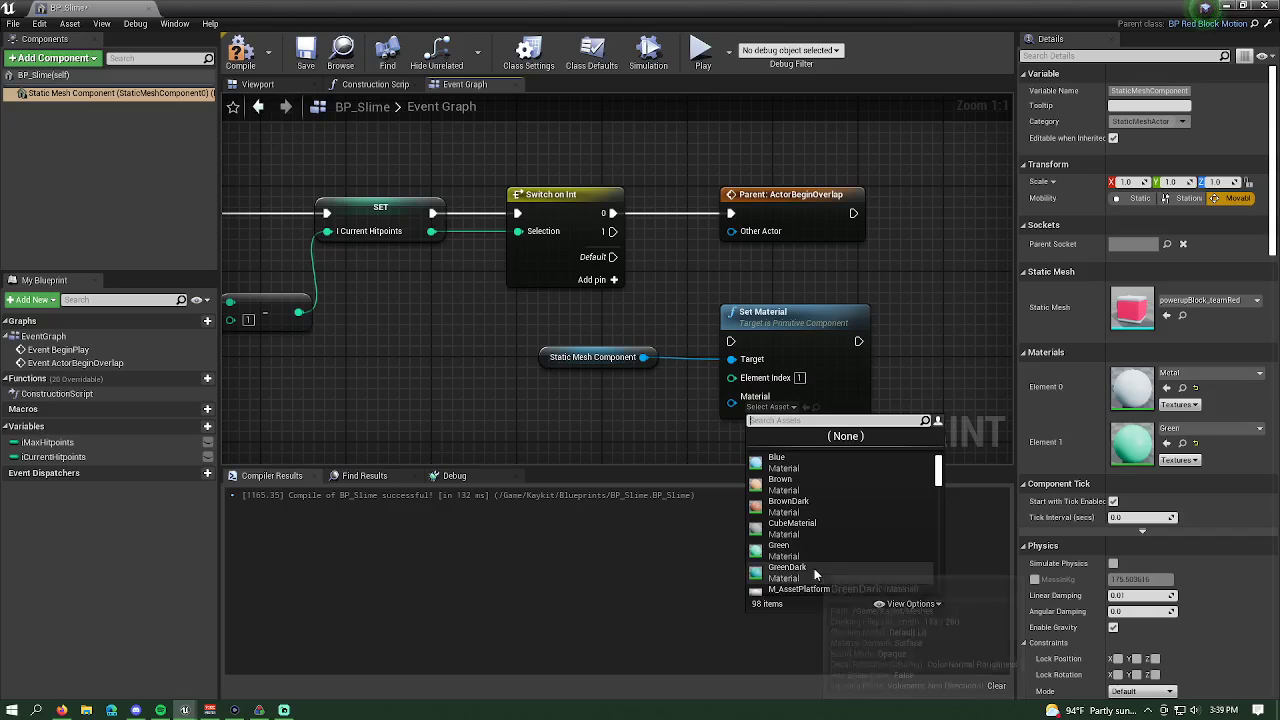
{"action": "left_click", "coordinate": [814, 568]}
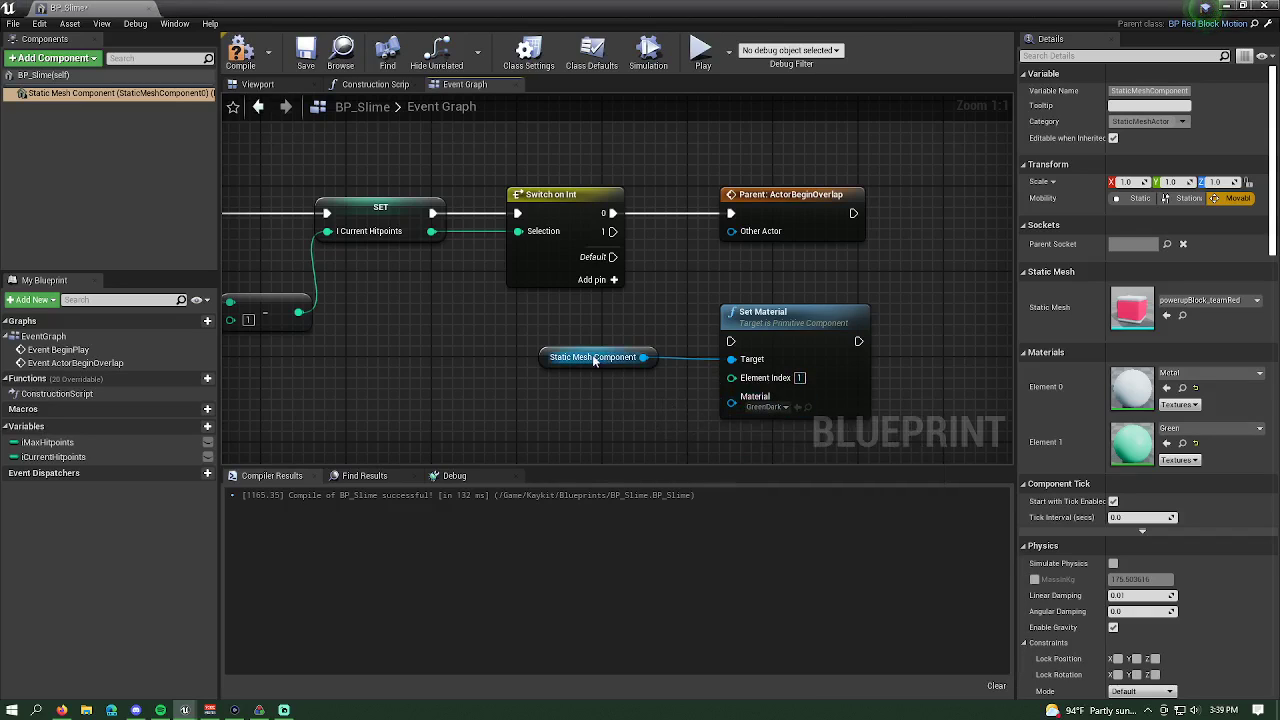
- Tuck the Static Mesh Component reference under Set Material, wire Switch on Int output 1 into Set Material, tidy the nodes and compile
{"action": "left_click_drag", "start_coordinate": [593, 357], "coordinate": [775, 432]}
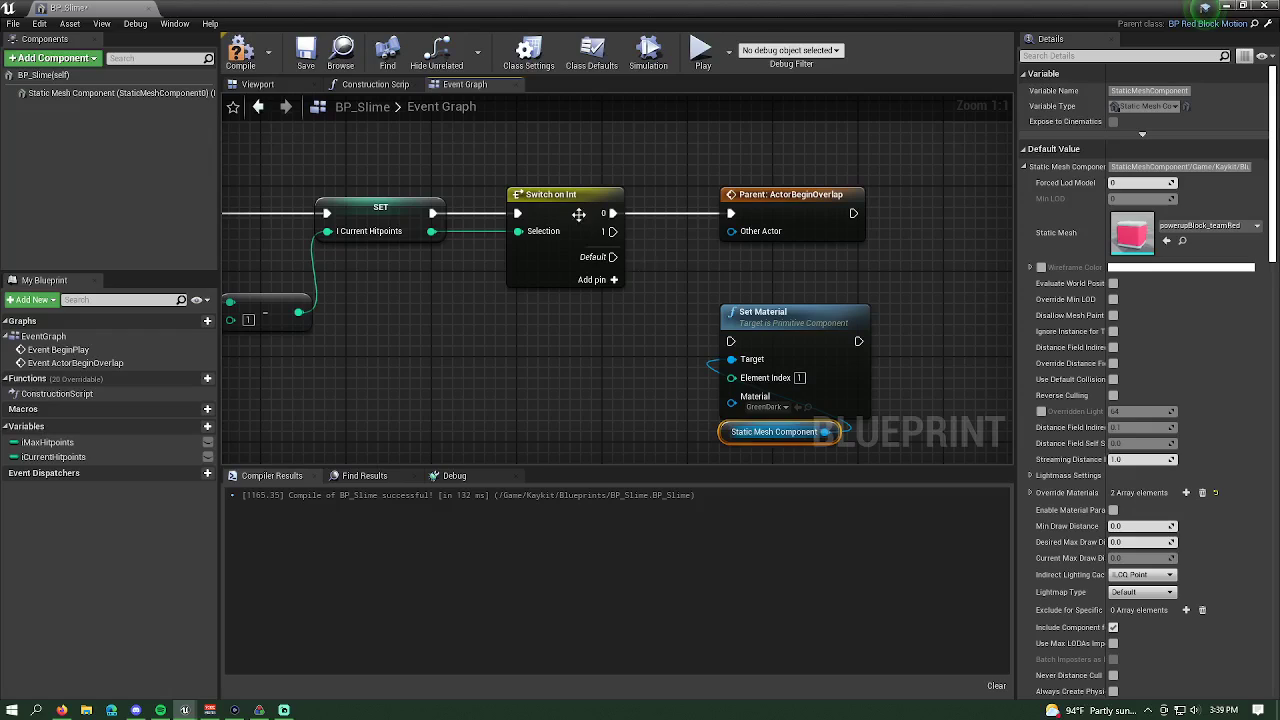
{"action": "left_click_drag", "start_coordinate": [612, 231], "coordinate": [731, 341]}
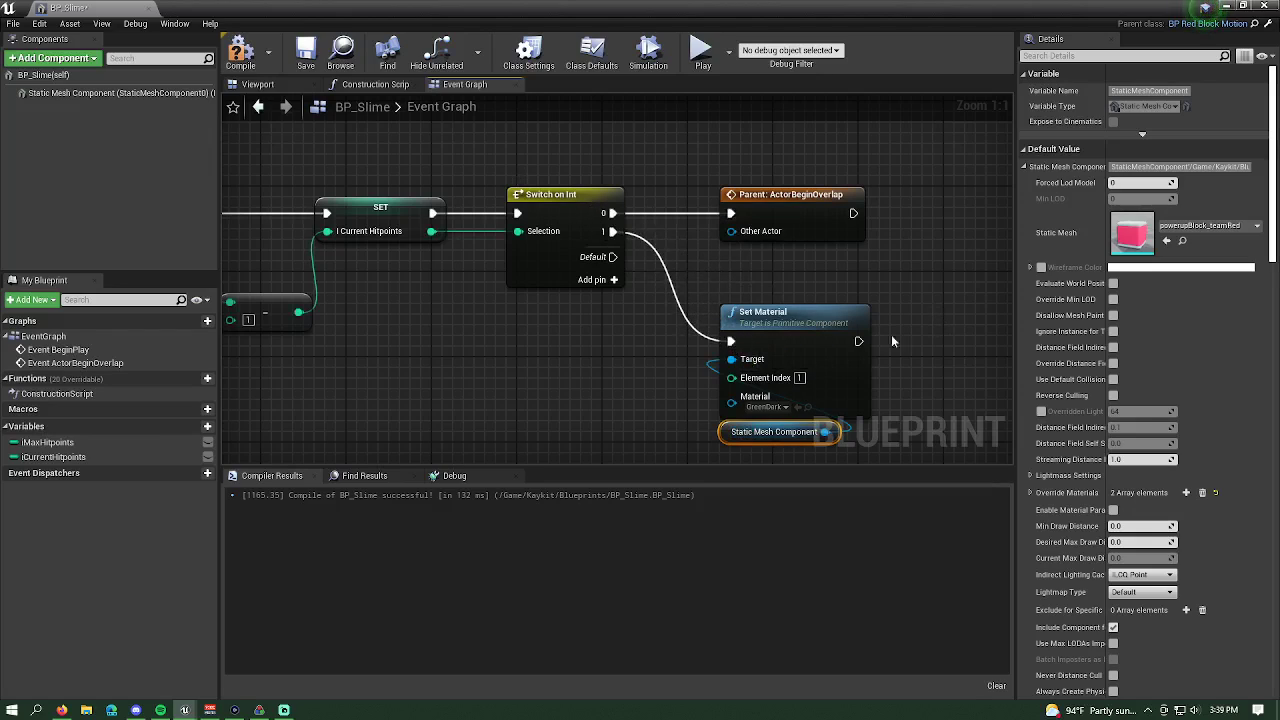
{"action": "left_click_drag", "start_coordinate": [912, 343], "coordinate": [785, 455]}
{"action": "left_click_drag", "start_coordinate": [838, 299], "coordinate": [840, 266]}
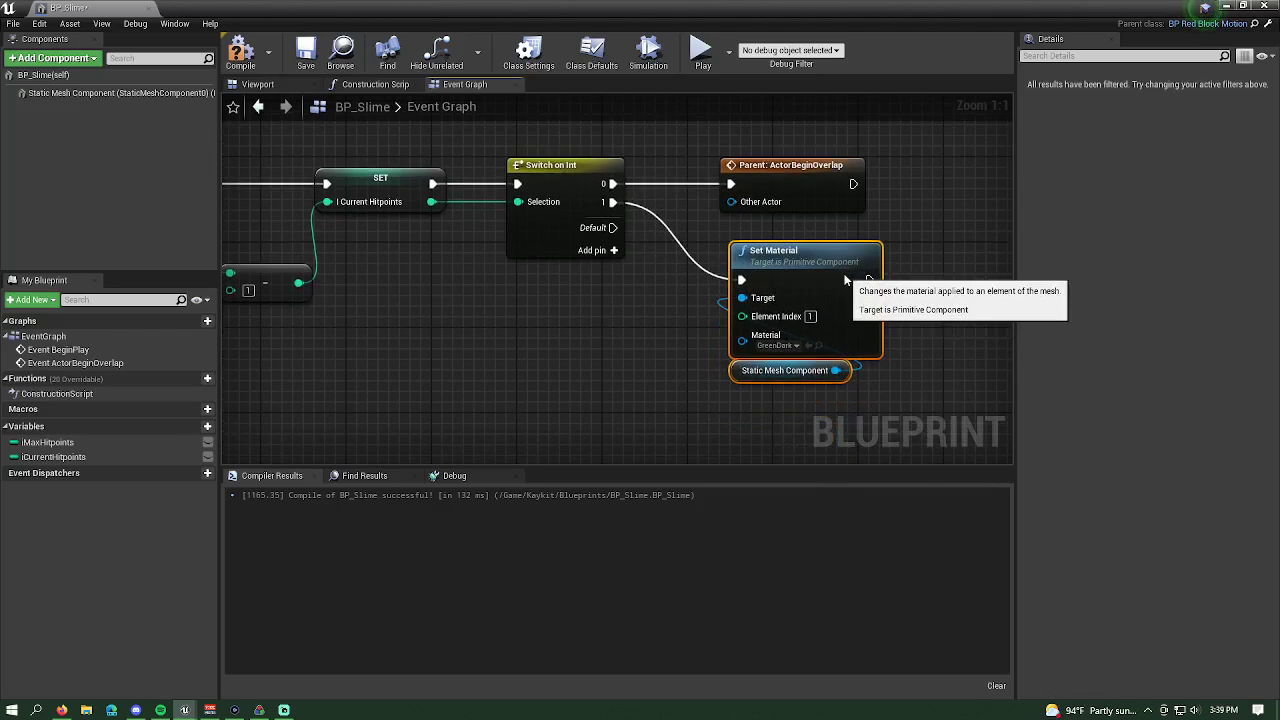
{"action": "left_click", "coordinate": [238, 50]}
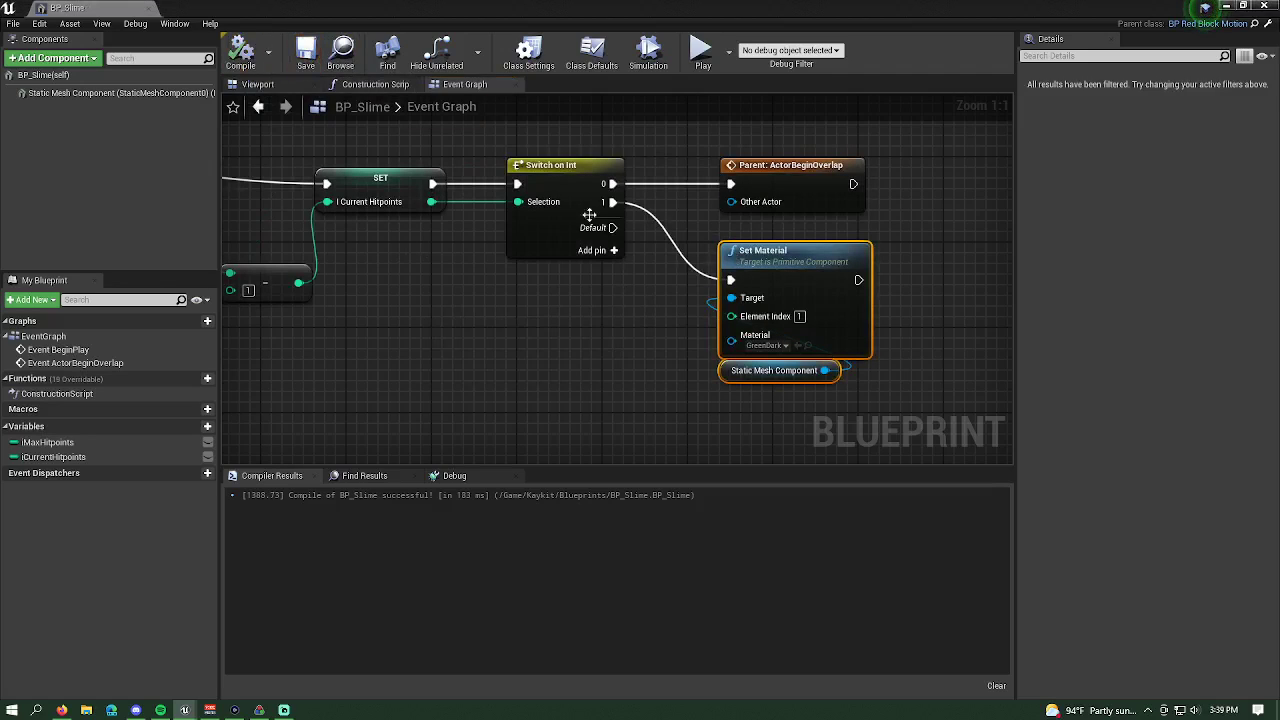
- Close the BP_Slime editor, return to the ShovelKnight level and delete the red block just before the diggable rock
{"action": "left_click", "coordinate": [149, 9]}
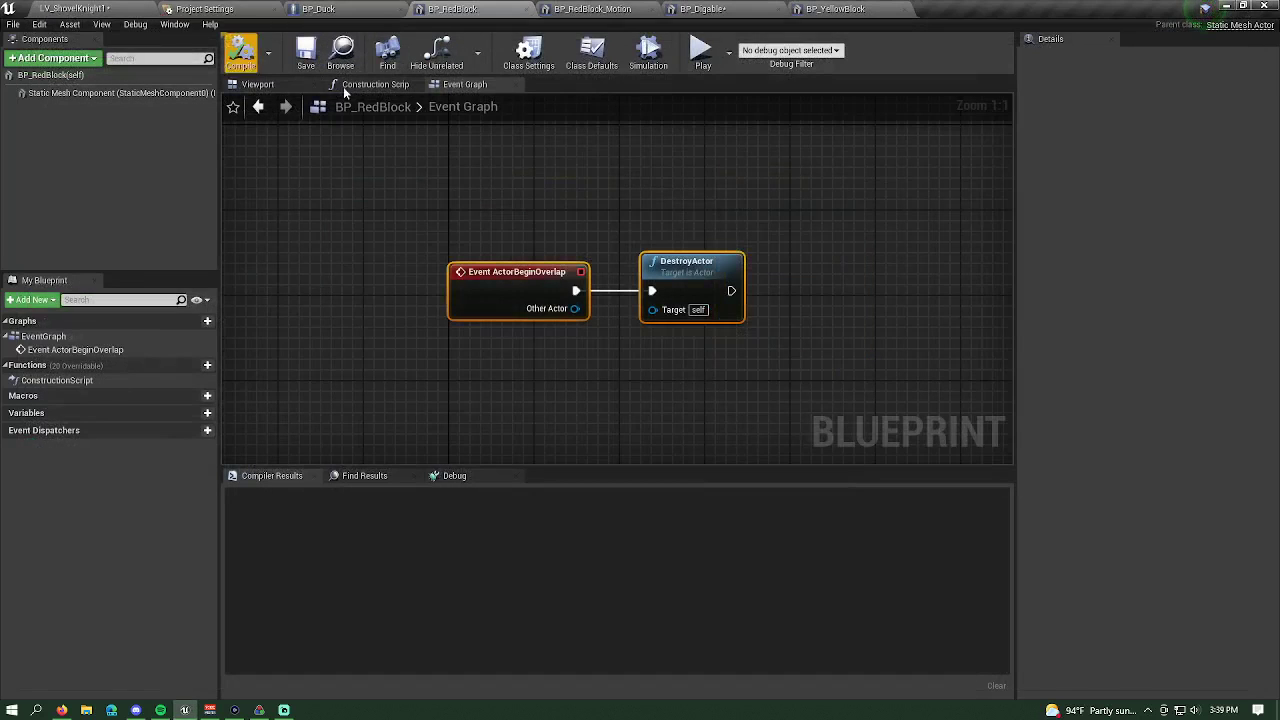
{"action": "left_click", "coordinate": [75, 9]}
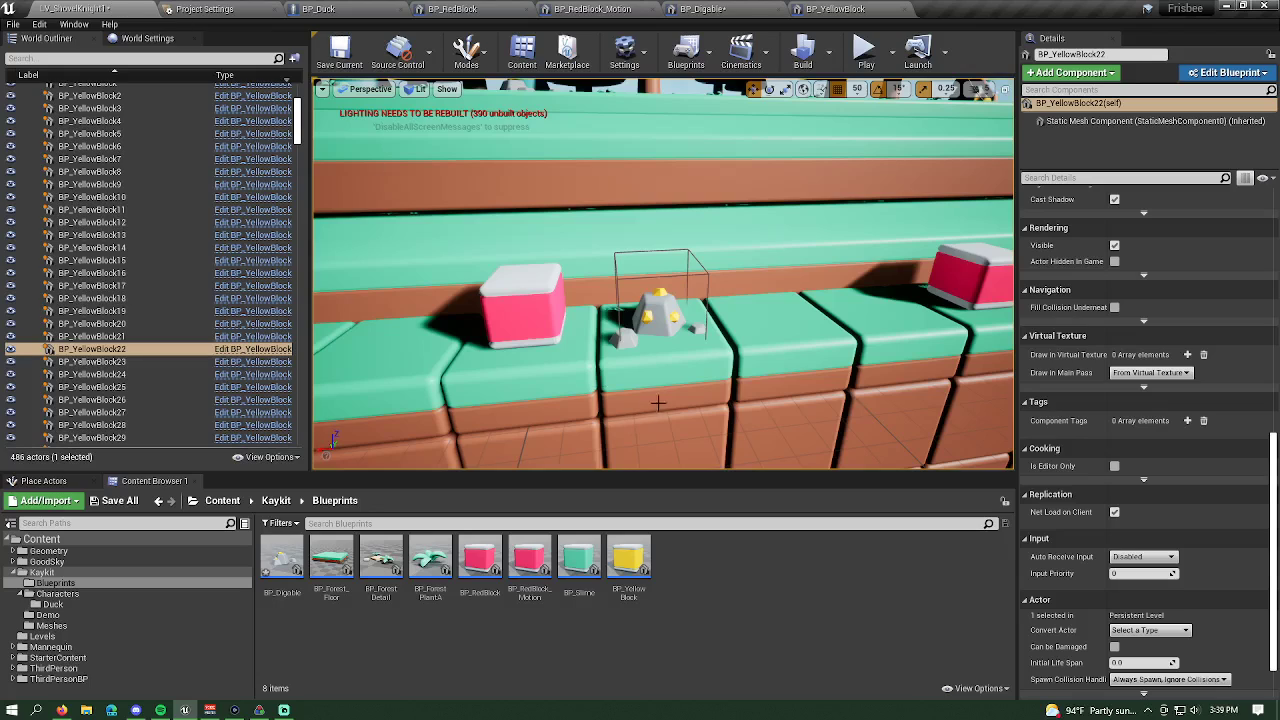
{"action": "scroll", "coordinate": [658, 403], "scroll_direction": "down", "scroll_amount": 10}
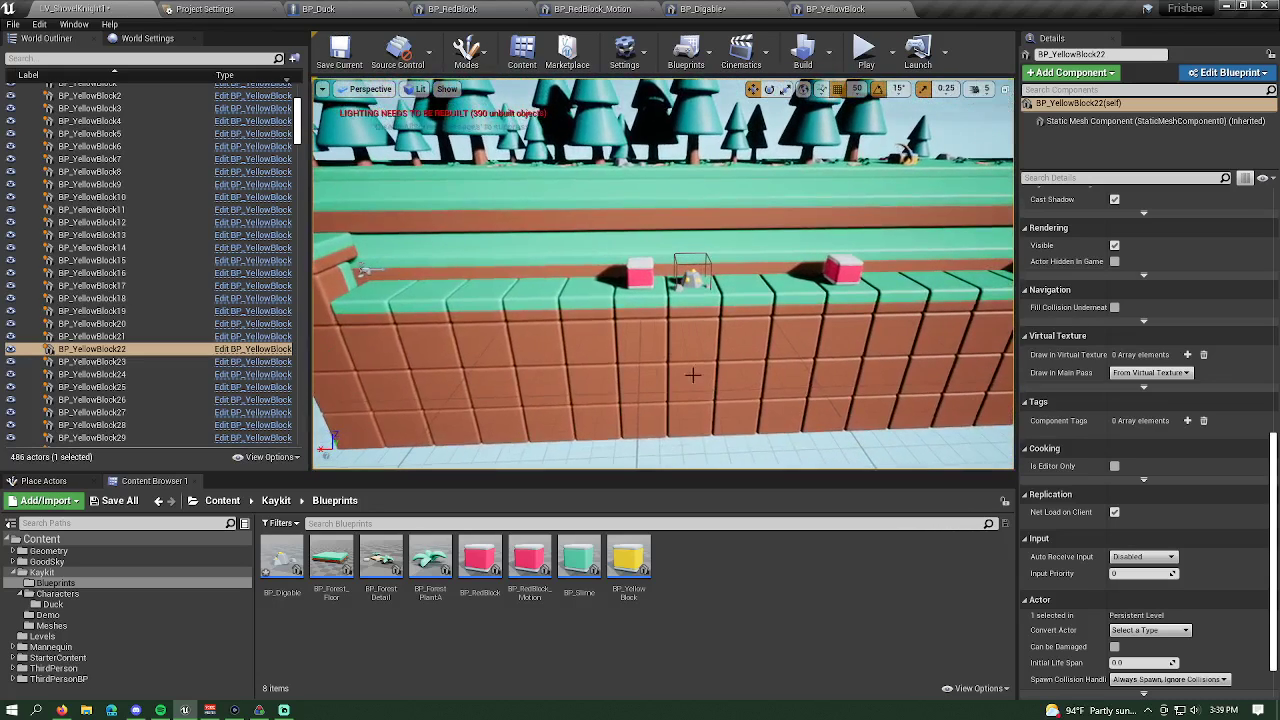
{"action": "left_click", "coordinate": [640, 272]}
{"action": "key", "text": "Delete"}
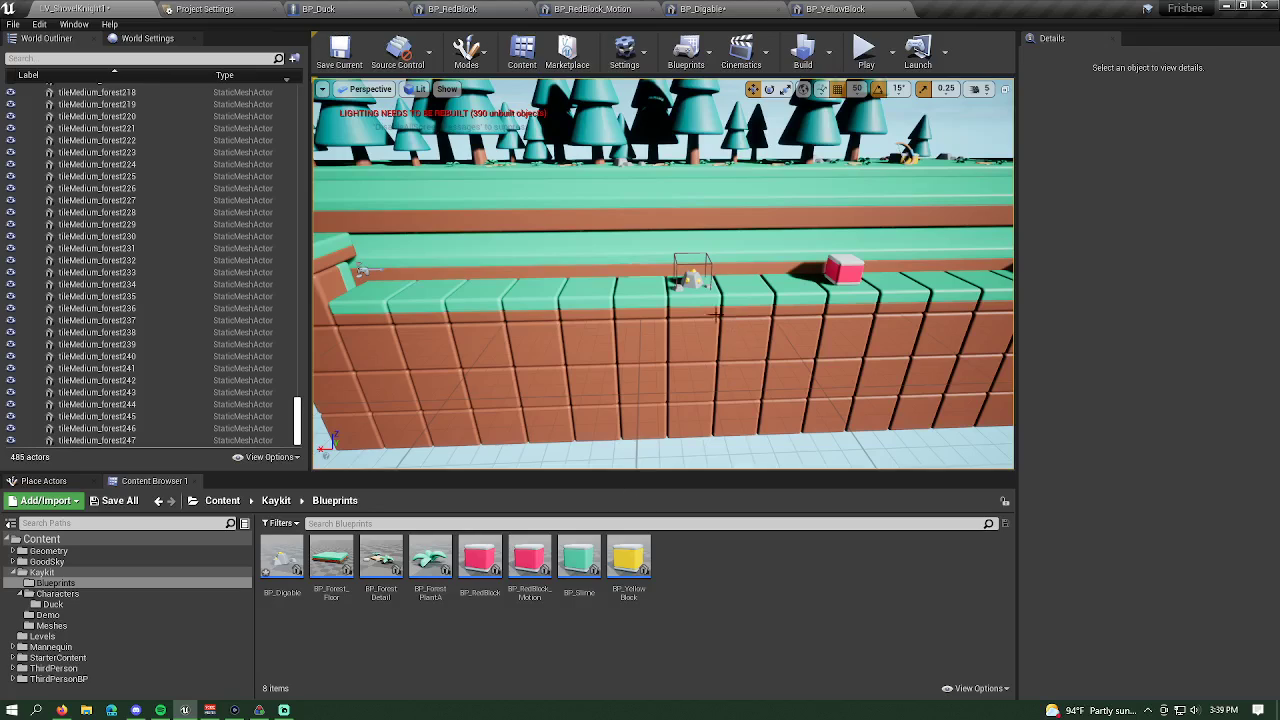
- Replace the red block beyond the diggable rock with a BP_Slime actor
{"action": "left_click", "coordinate": [857, 273]}
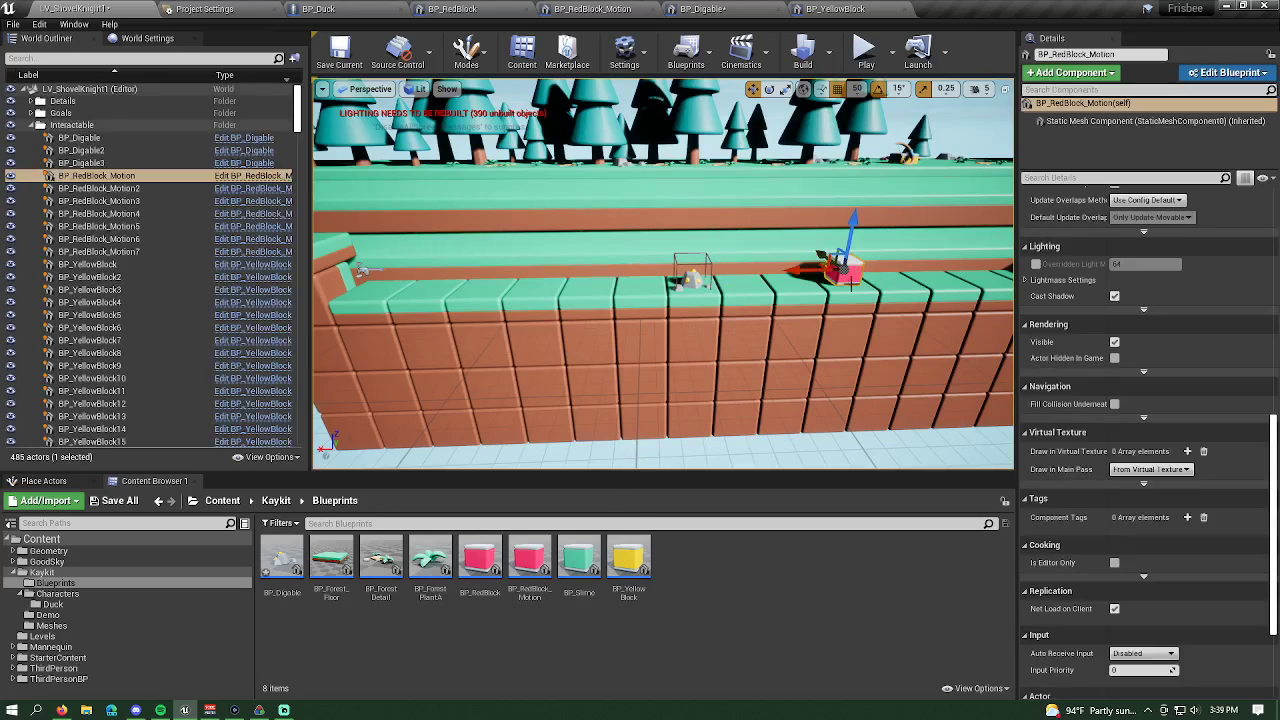
{"action": "key", "text": "Delete"}
{"action": "left_click_drag", "start_coordinate": [579, 558], "coordinate": [837, 278]}
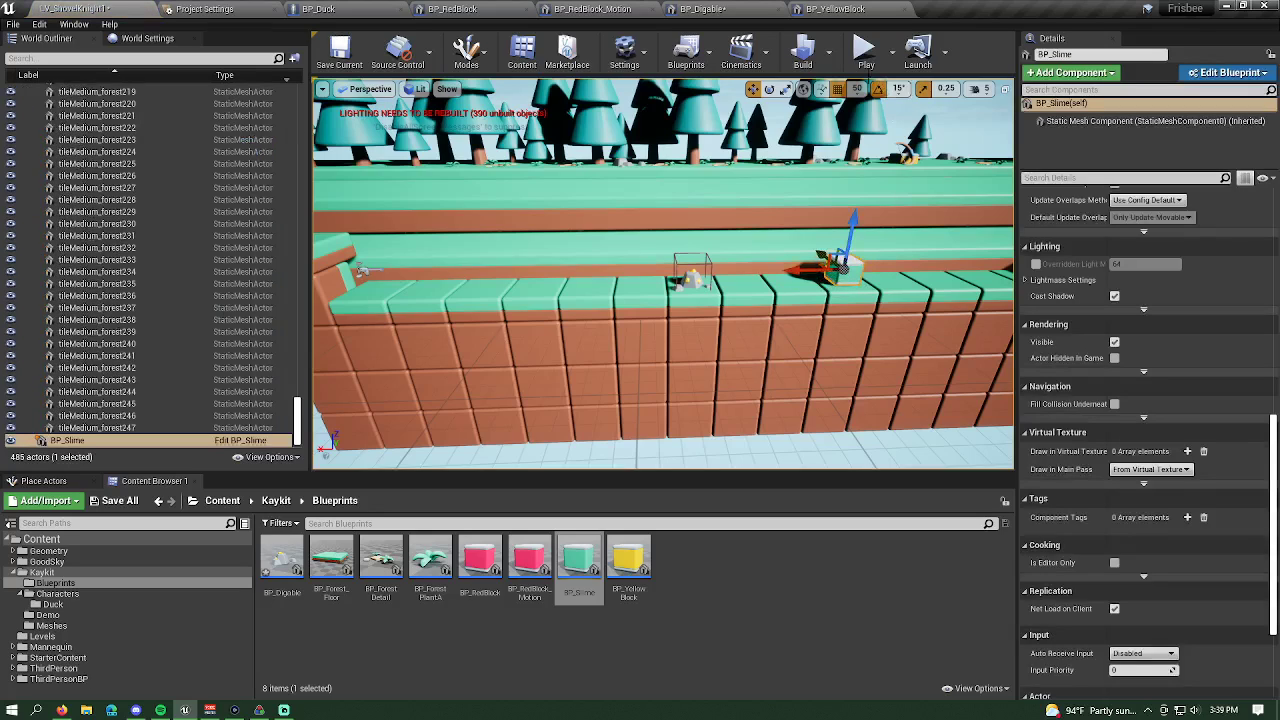
- Play the level, walk the duck to the diggable rock and strike it repeatedly with the shovel
{"action": "left_click", "coordinate": [864, 52]}
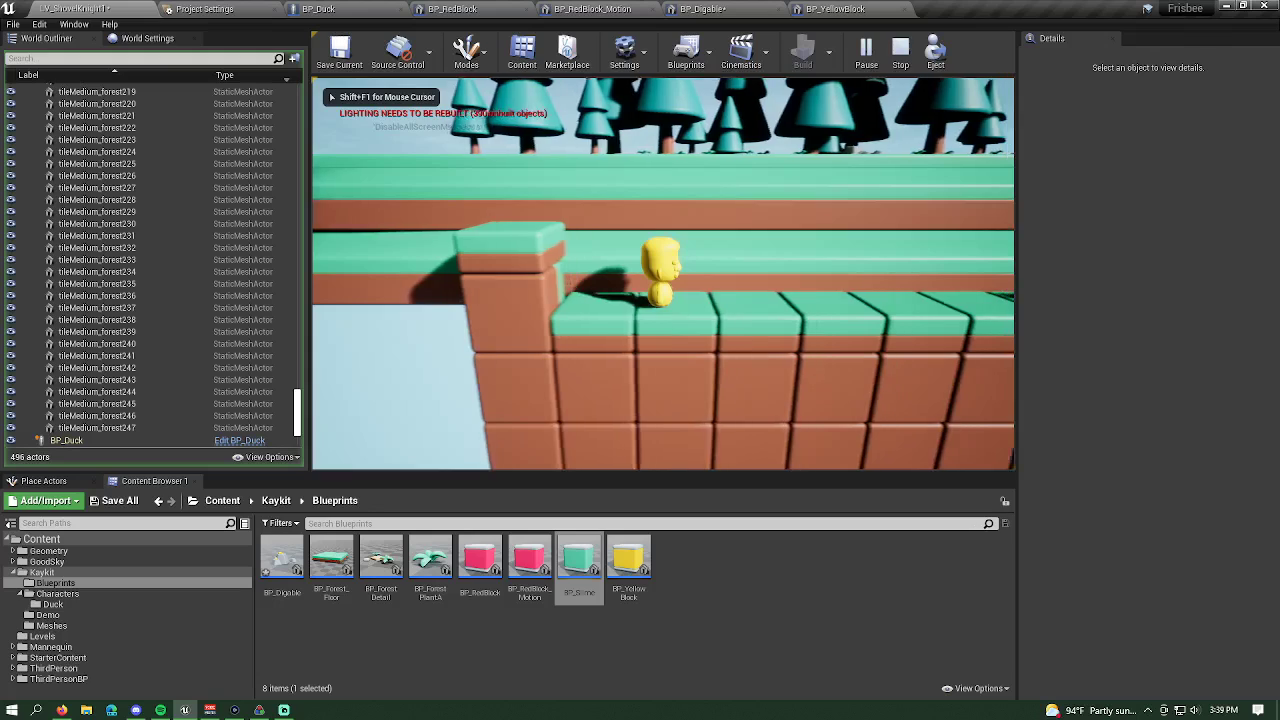
{"action": "key", "text": "d"}
{"action": "key", "text": "e"}
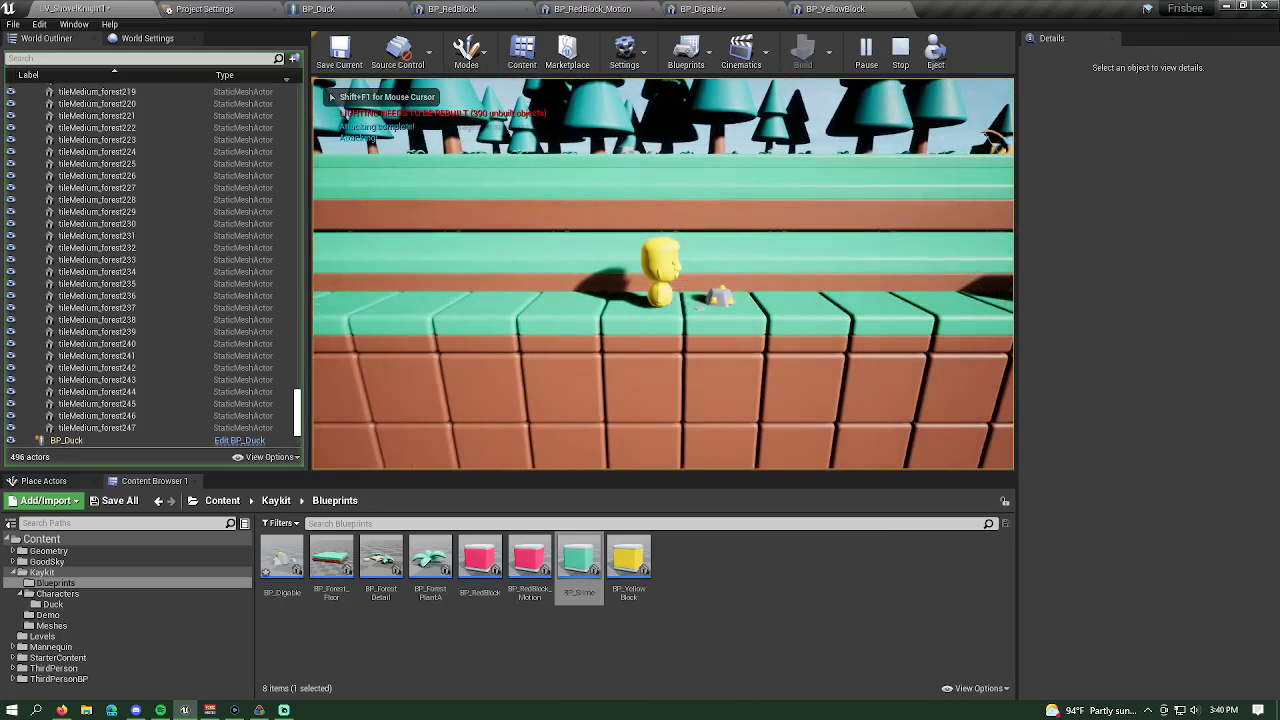
{"action": "key", "text": "e"}
{"action": "key", "text": "e"}
{"action": "key", "text": "d"}
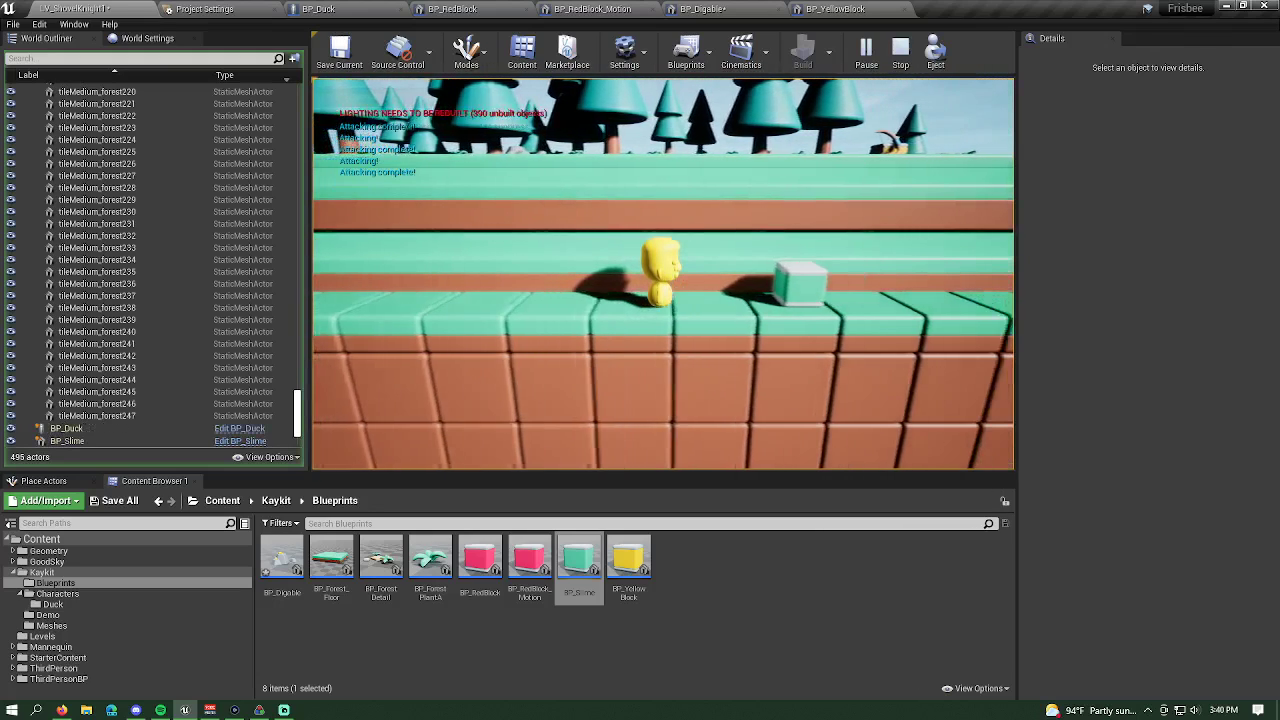
- Approach the BP_Slime in the running game and strike it repeatedly to test its hit points, material change and destruction
{"action": "key", "text": "d"}
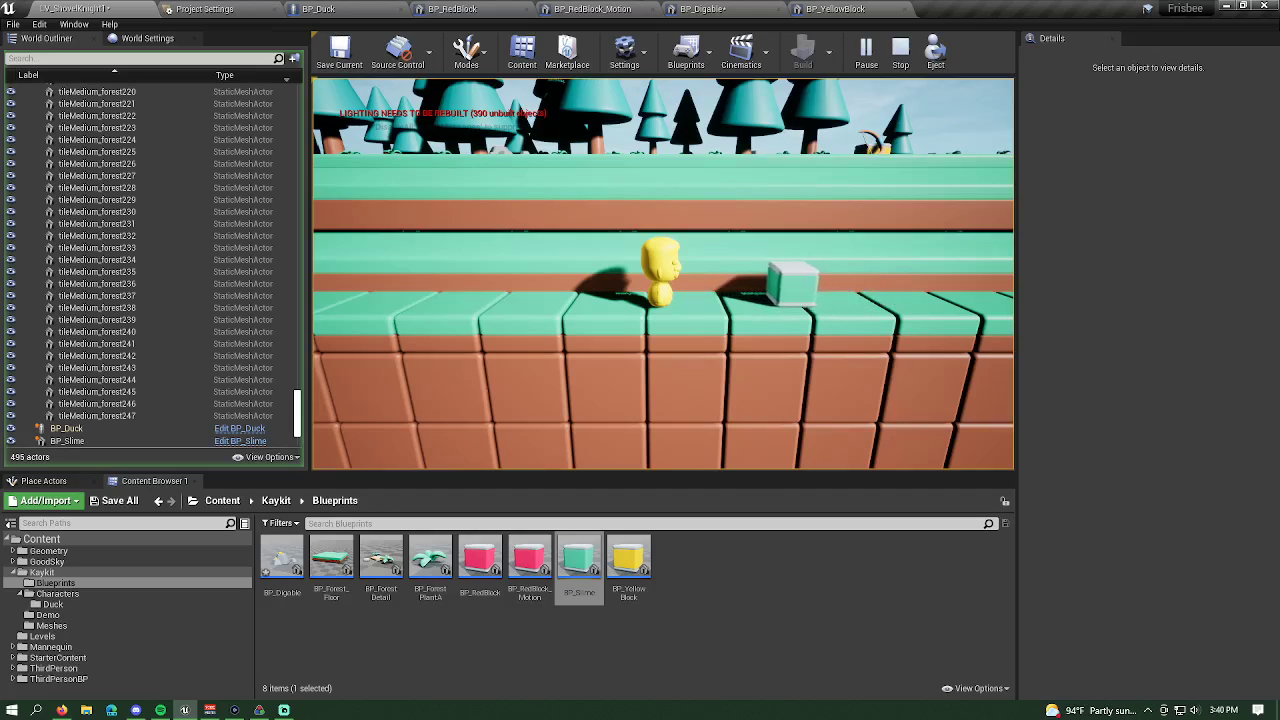
{"action": "key", "text": "e"}
{"action": "key", "text": "d"}
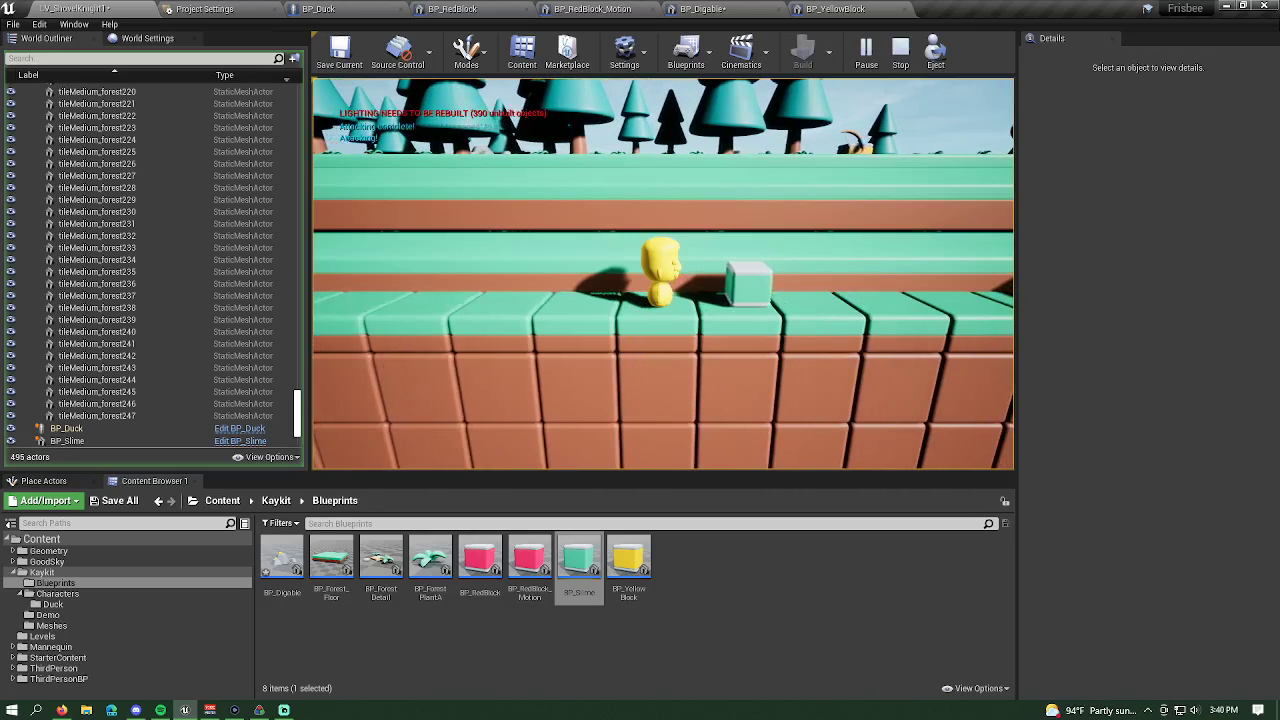
{"action": "key", "text": "d"}
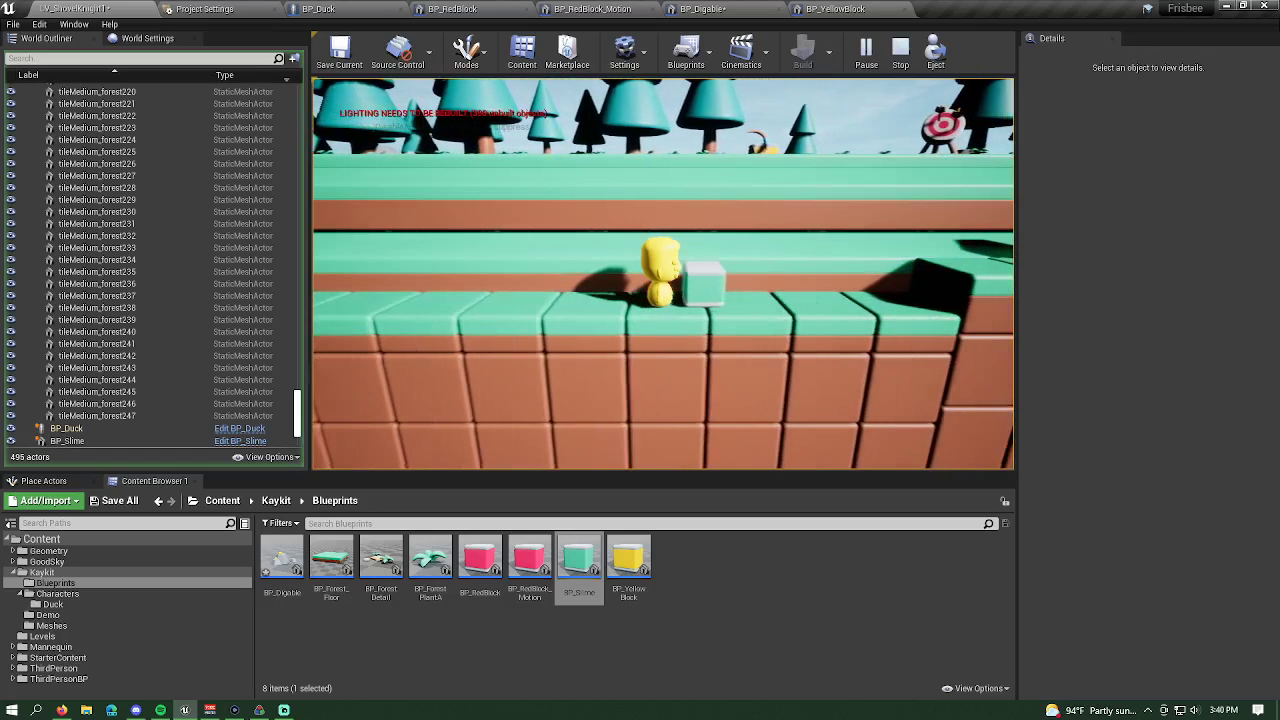
{"action": "key", "text": "space"}
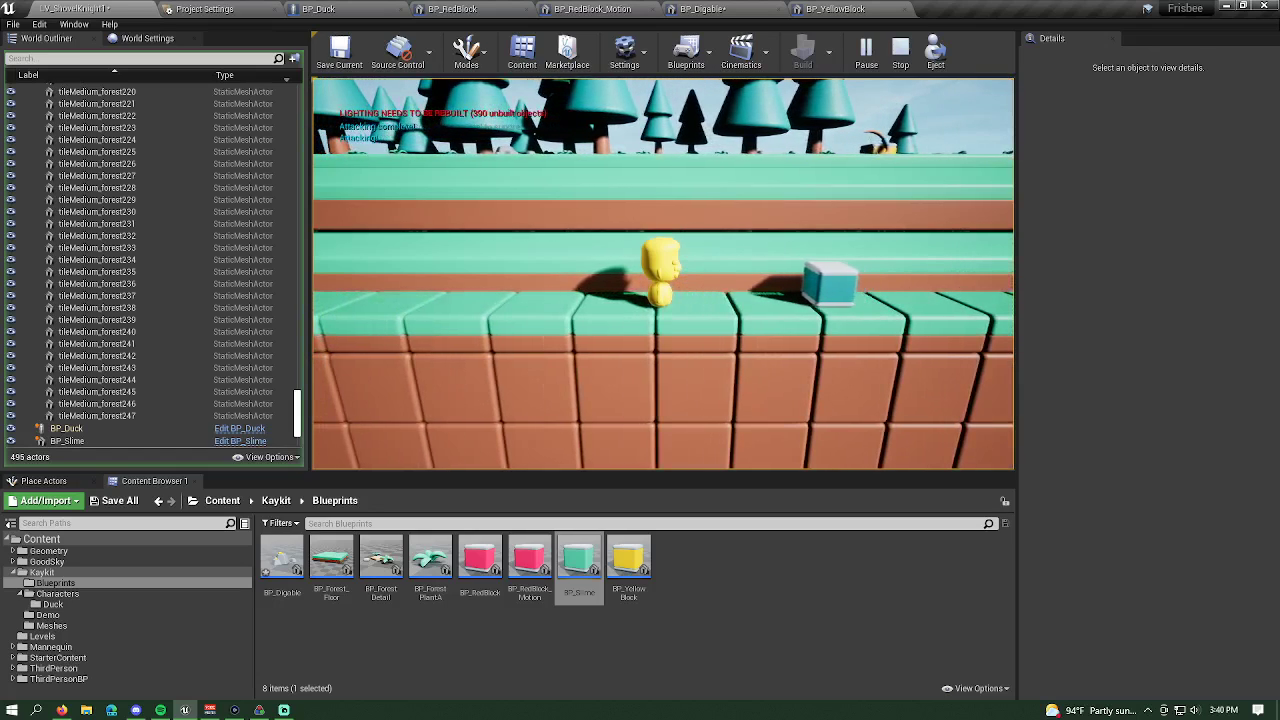
{"action": "key", "text": "a"}
{"action": "key", "text": "d"}
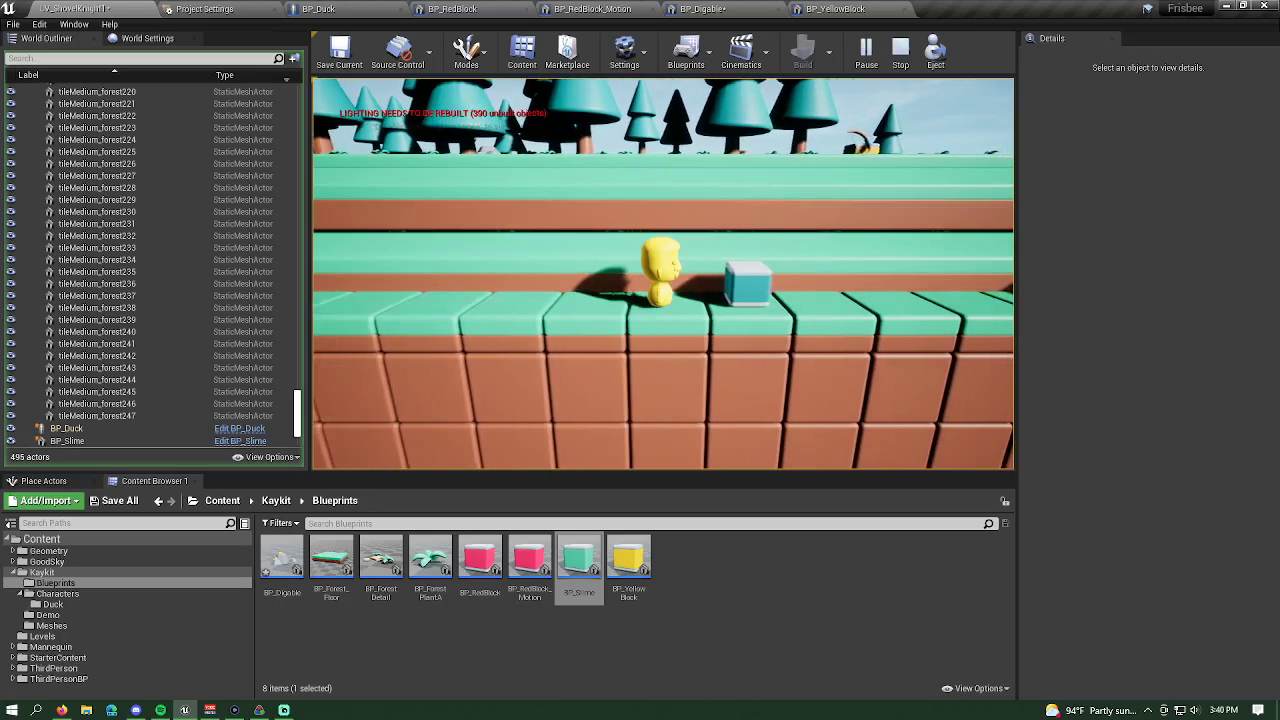
{"action": "key", "text": "space"}
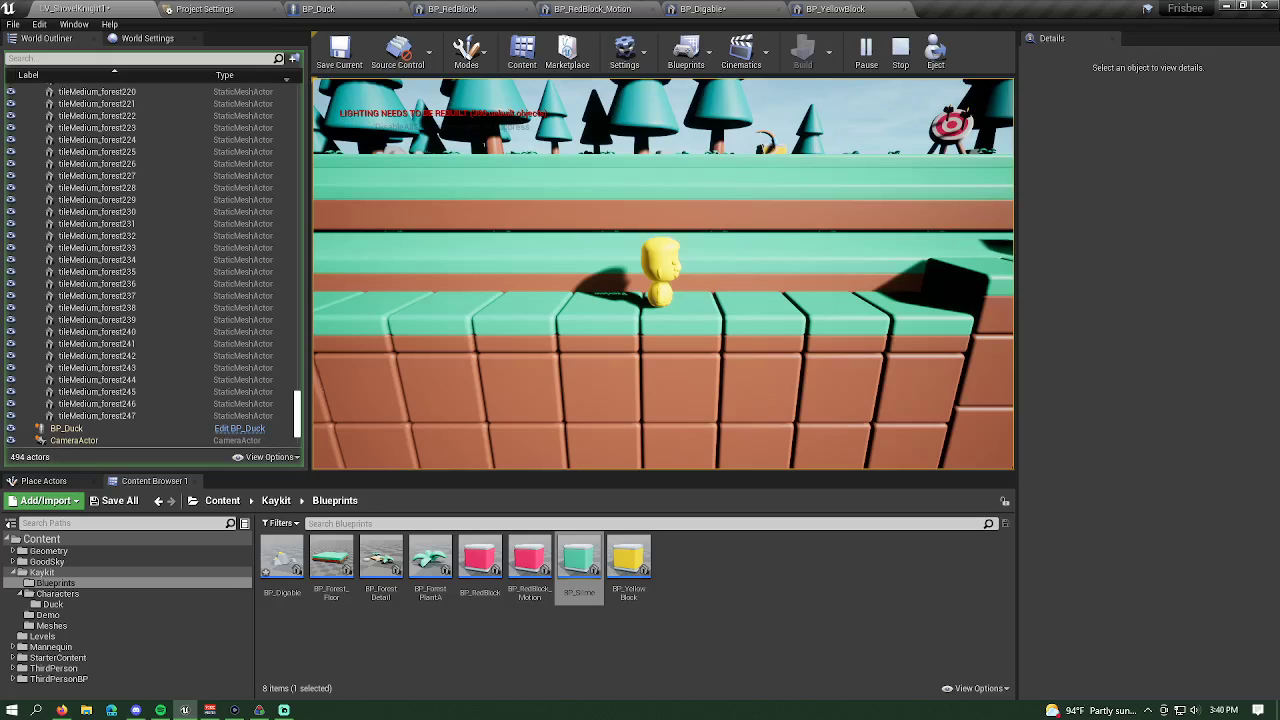
- Switch to the Google Slides presentation in the browser and show slide 12, Key Takeaways
{"action": "key", "text": "alt+Tab"}
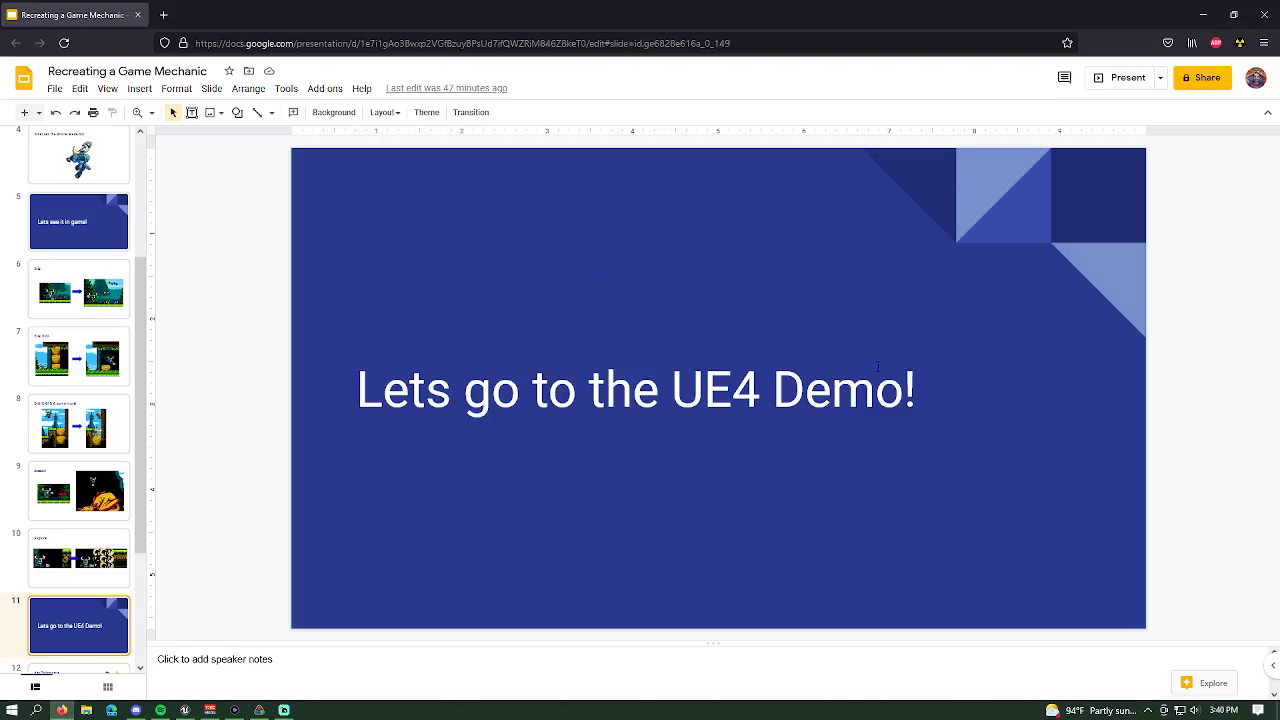
{"action": "scroll", "coordinate": [138, 519], "scroll_direction": "down", "scroll_amount": 2}
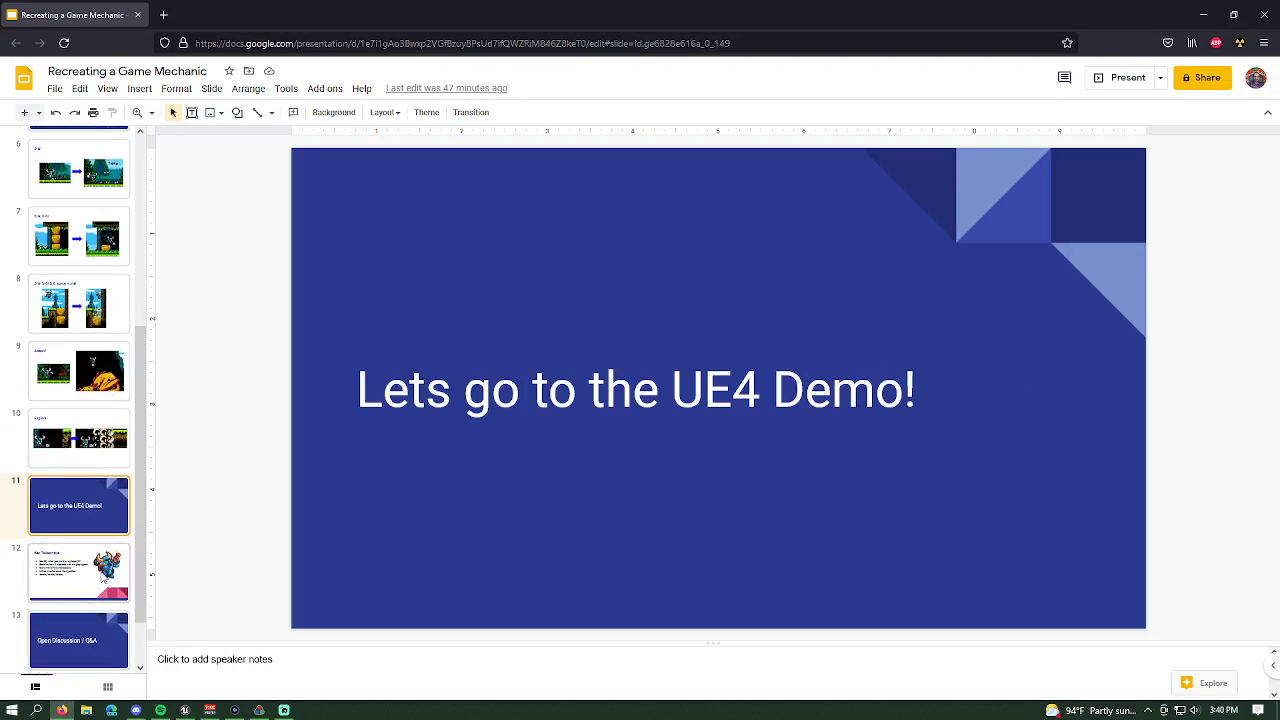
{"action": "left_click", "coordinate": [104, 578]}
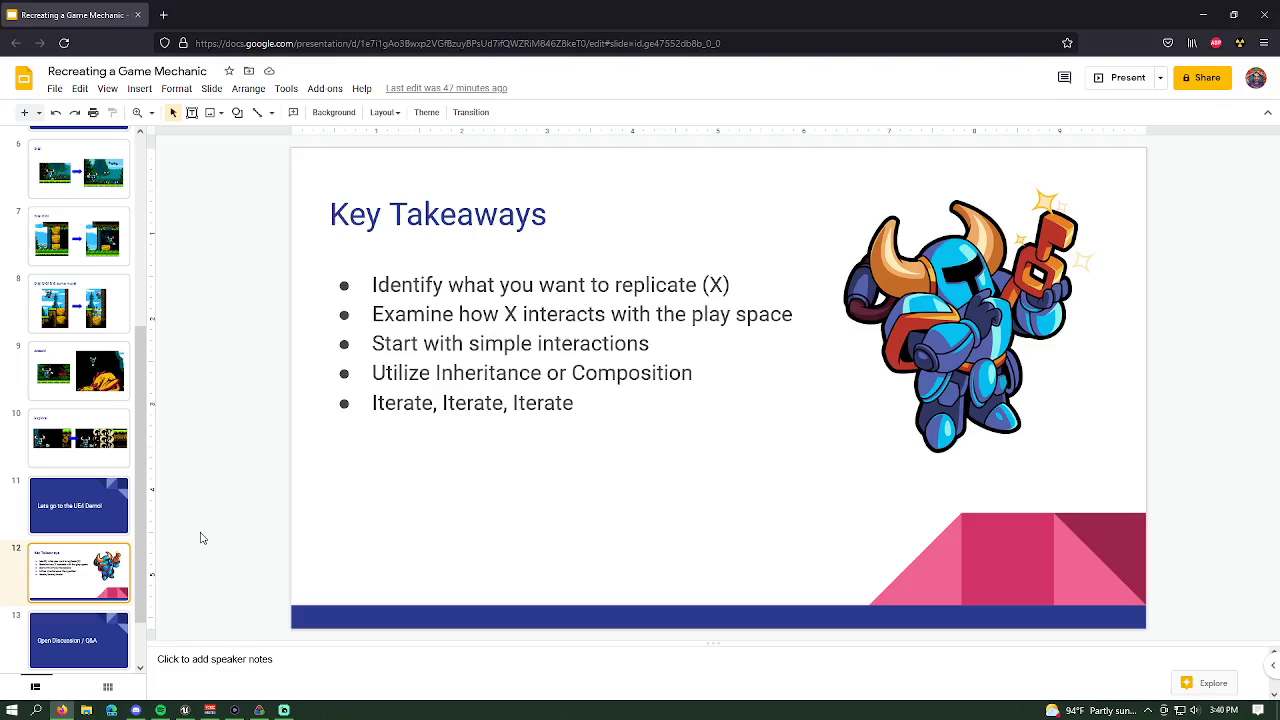